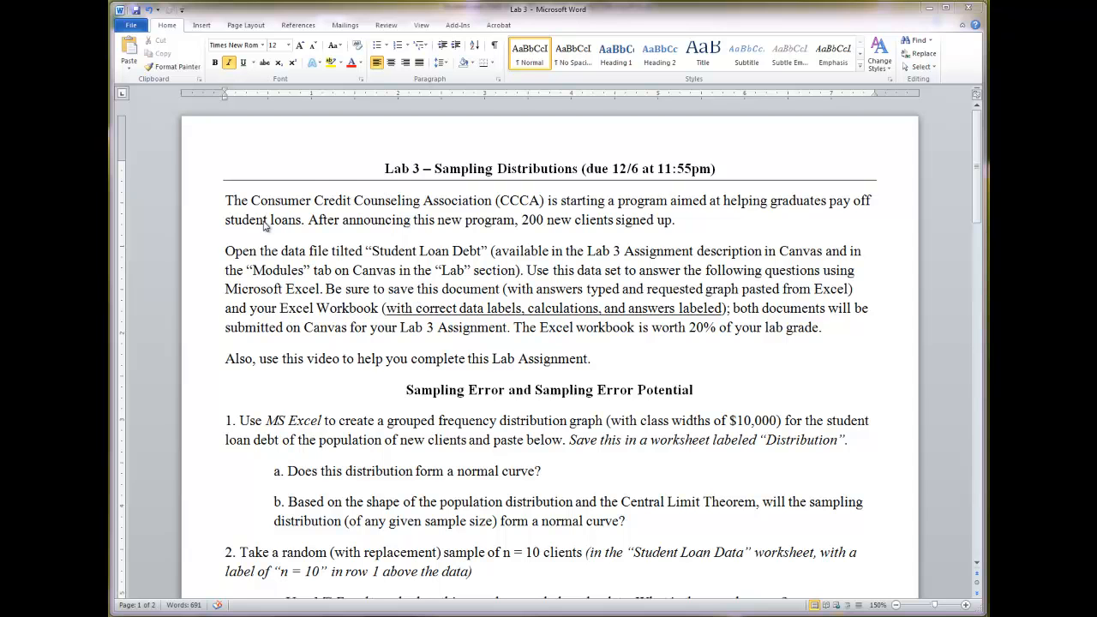
# Switch to the Student Loan Debt workbook in Excel and examine the full list of client numbers and debt amounts
pyautogui.hotkey('alt', 'Tab')
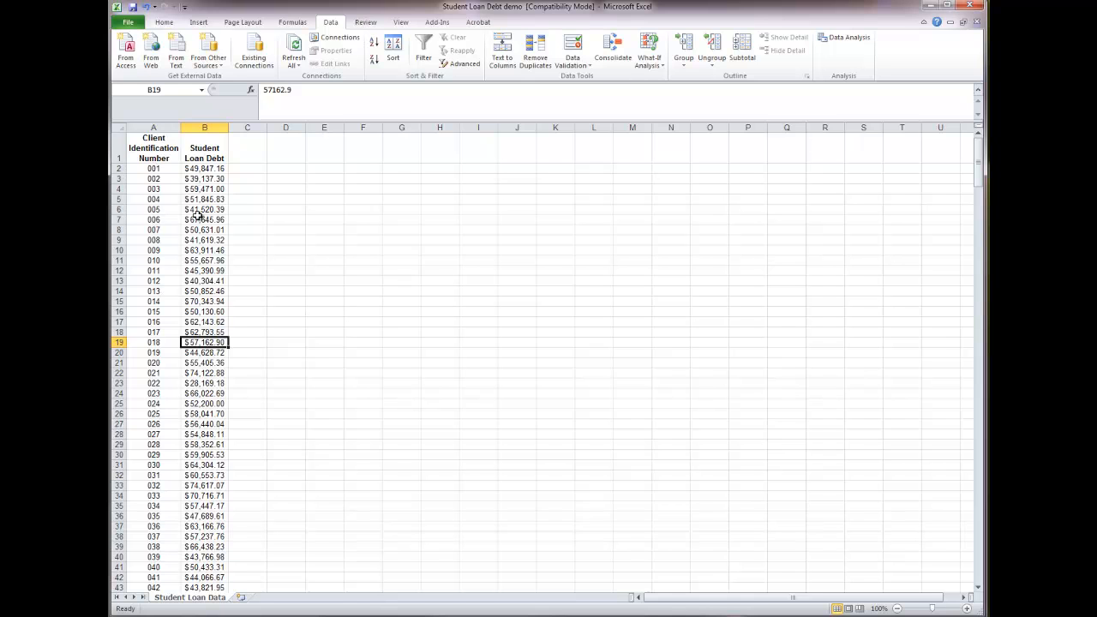
pyautogui.scroll(-5, 196, 265)
pyautogui.scroll(-20, 192, 270)
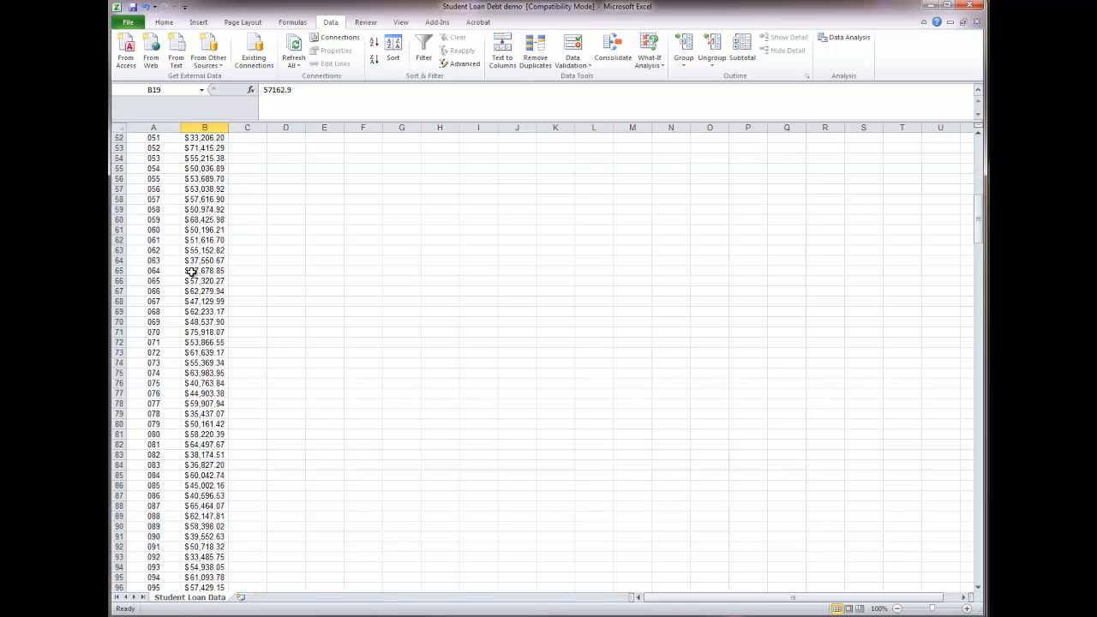
pyautogui.scroll(-15, 192, 271)
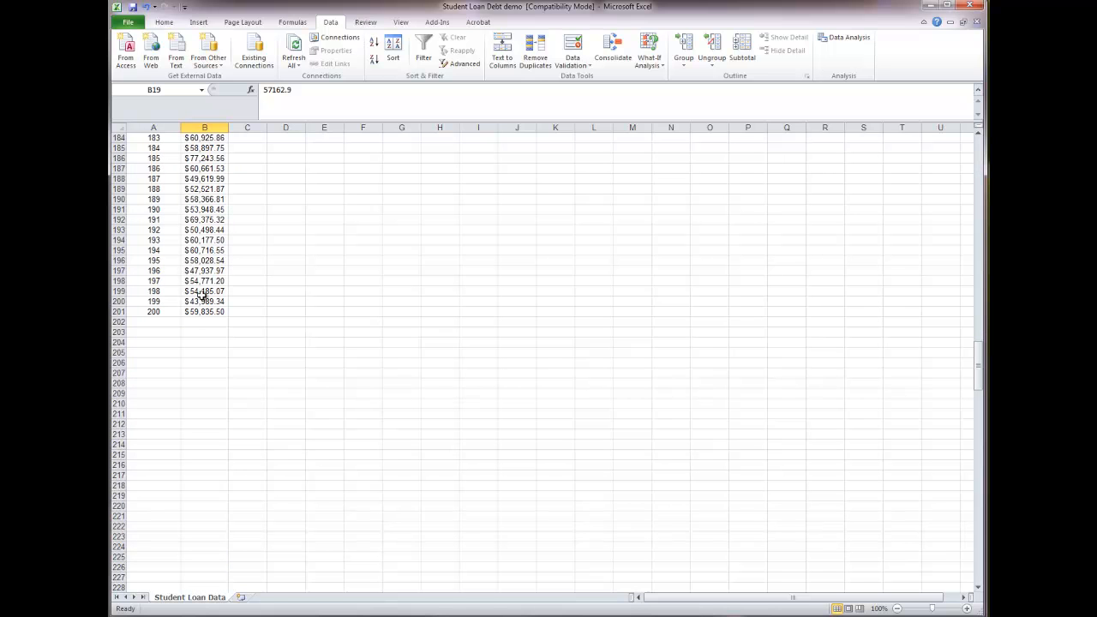
pyautogui.scroll(1, 192, 314)
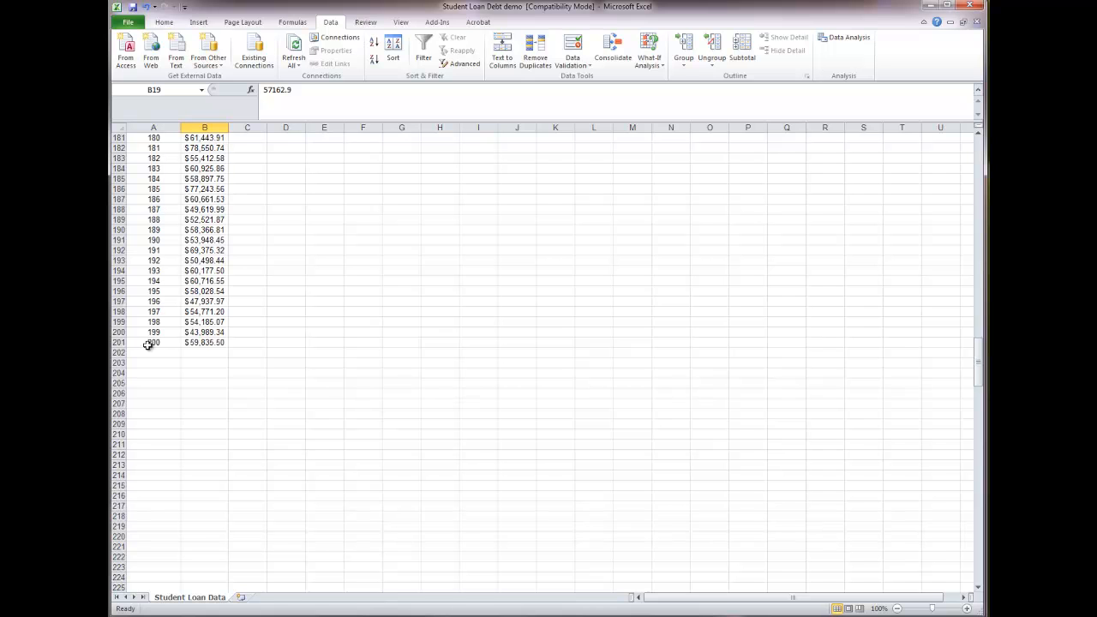
pyautogui.scroll(2, 182, 315)
pyautogui.scroll(20, 182, 314)
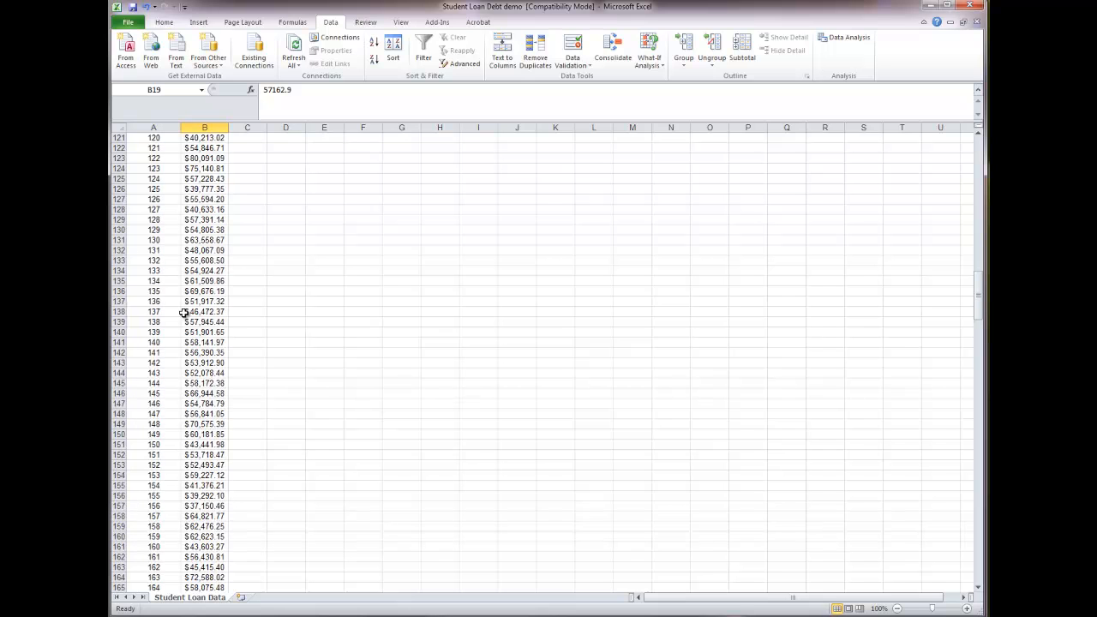
pyautogui.scroll(20, 183, 311)
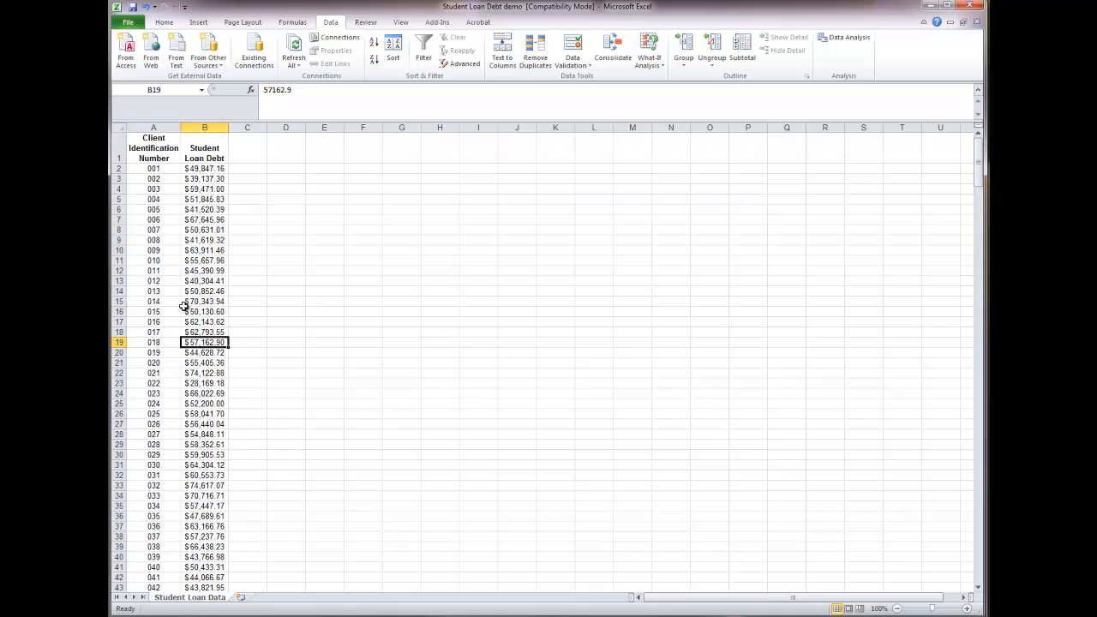
# Return to the Lab 3 document in Word and examine question 1's requirements for the grouped frequency distribution graph
pyautogui.click(206, 616)
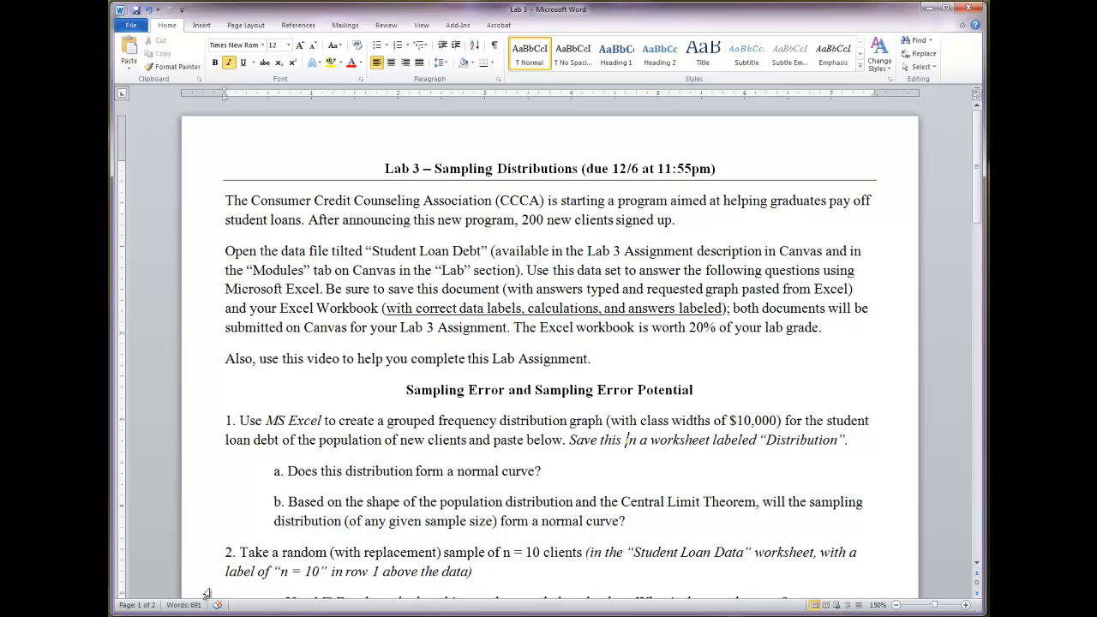
pyautogui.scroll(-3, 306, 503)
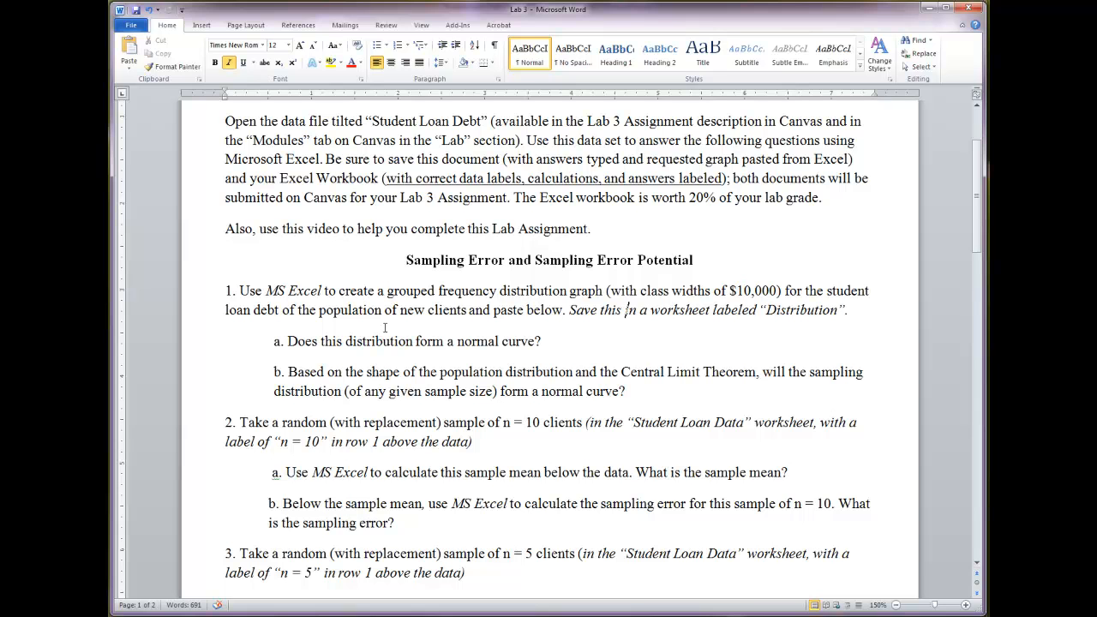
pyautogui.moveTo(440, 291); pyautogui.dragTo(602, 292)
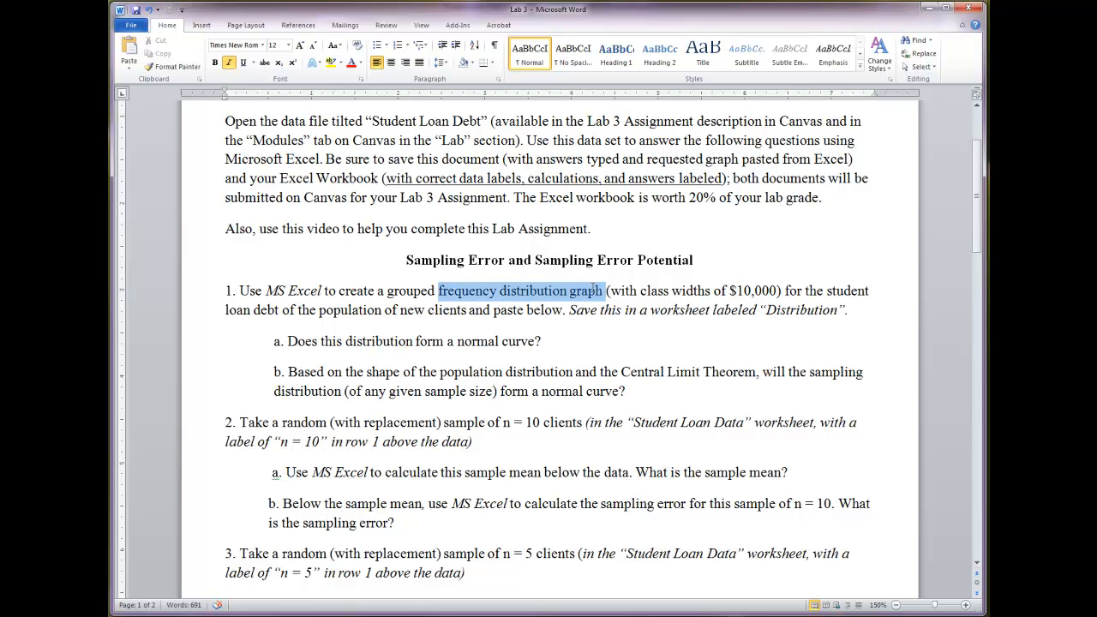
pyautogui.click(492, 295)
pyautogui.moveTo(440, 292); pyautogui.dragTo(569, 292)
pyautogui.moveTo(377, 291); pyautogui.dragTo(604, 292)
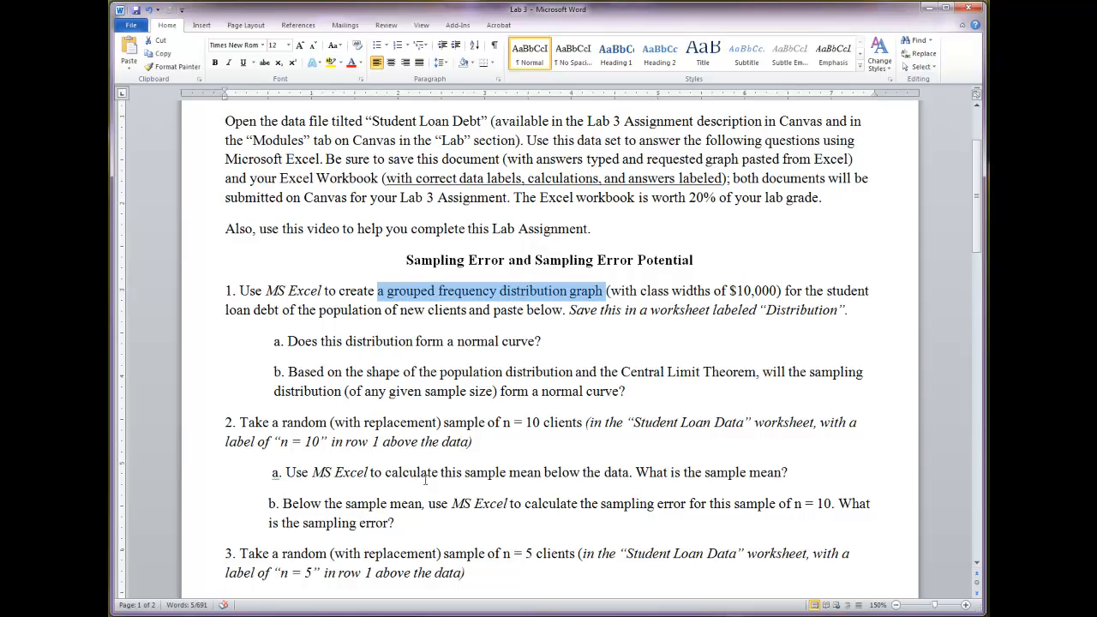
# Switch to the Student Loan Debt workbook in Excel and start creating a PivotTable with PivotChart
pyautogui.click(175, 598)
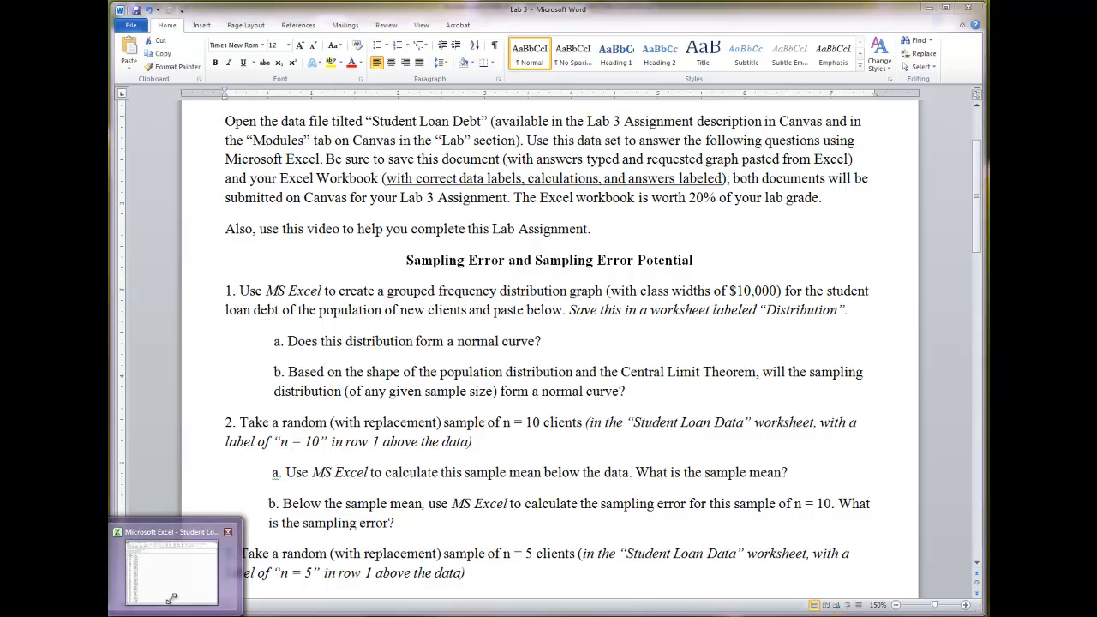
pyautogui.click(366, 272)
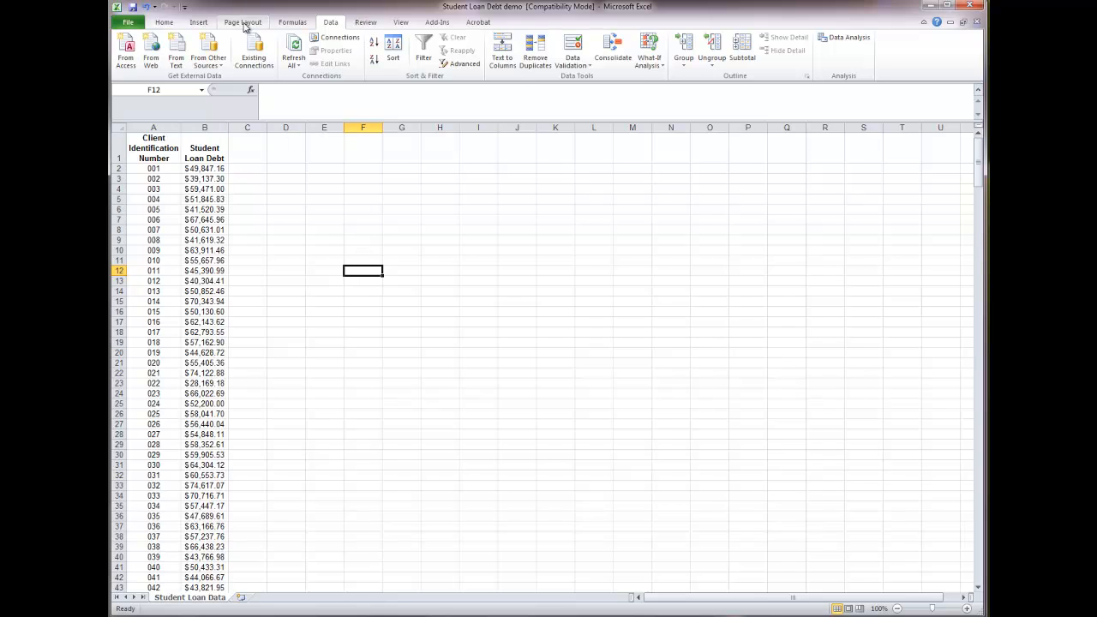
pyautogui.click(198, 22)
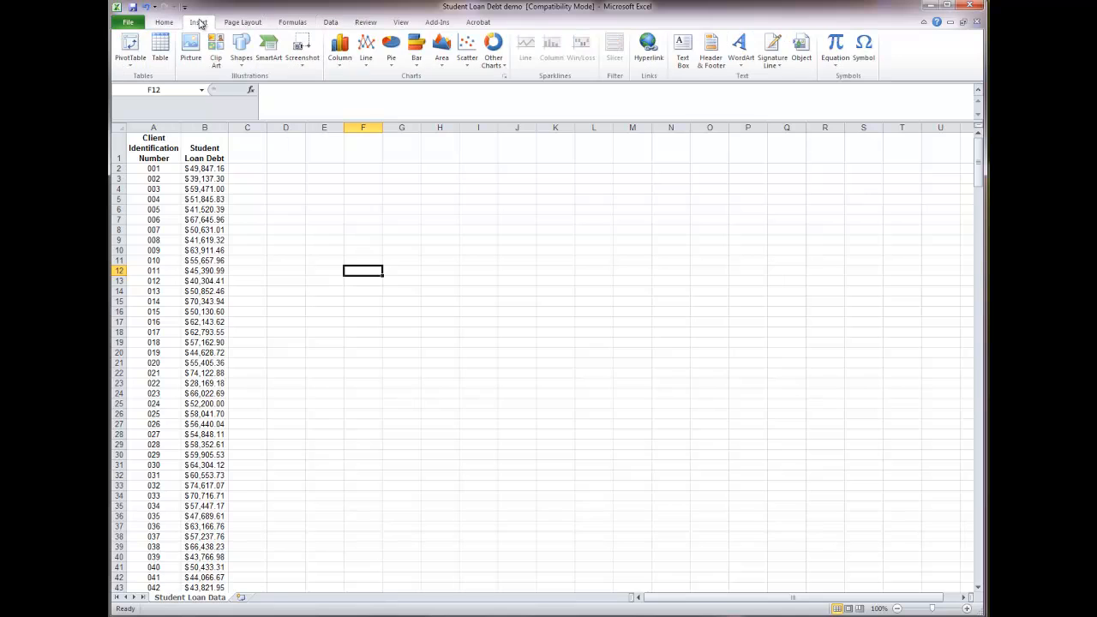
pyautogui.click(143, 65)
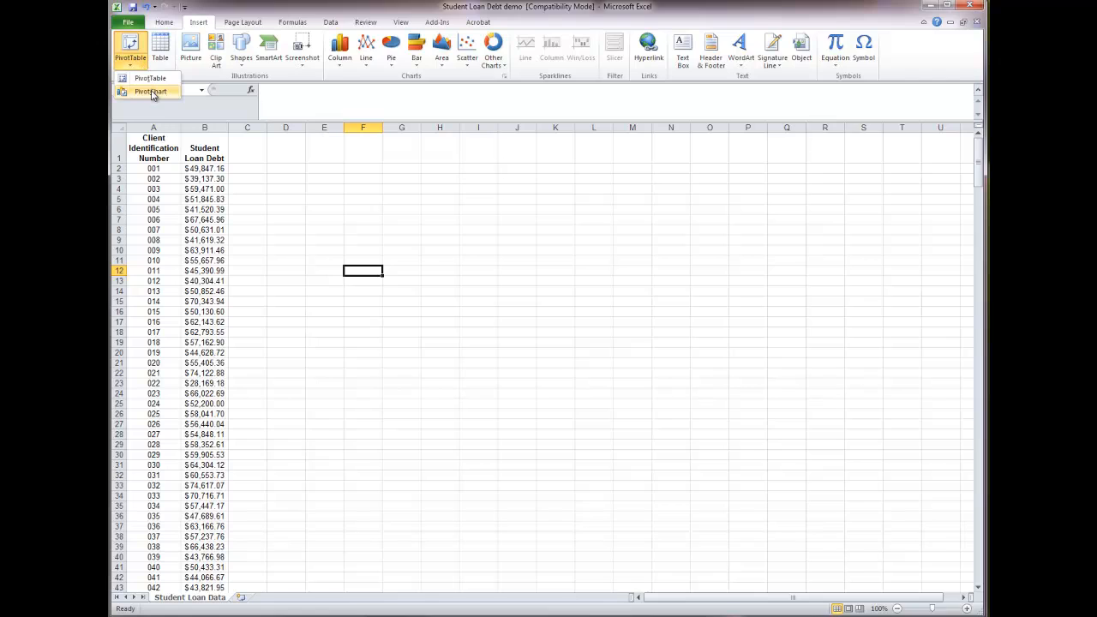
pyautogui.click(151, 91)
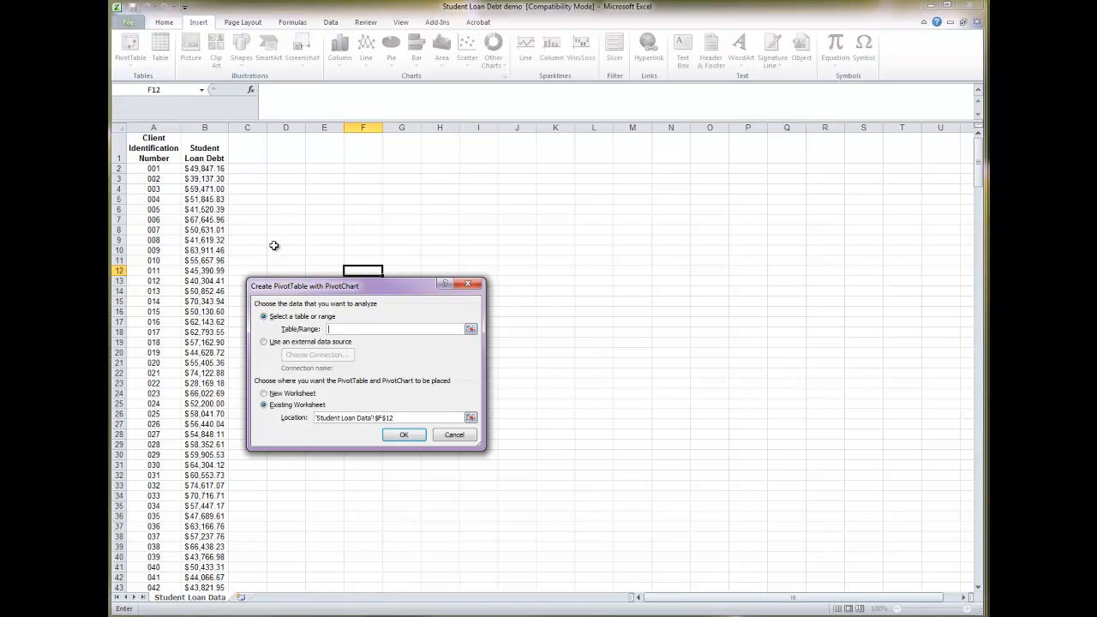
pyautogui.moveTo(210, 150); pyautogui.dragTo(210, 527)
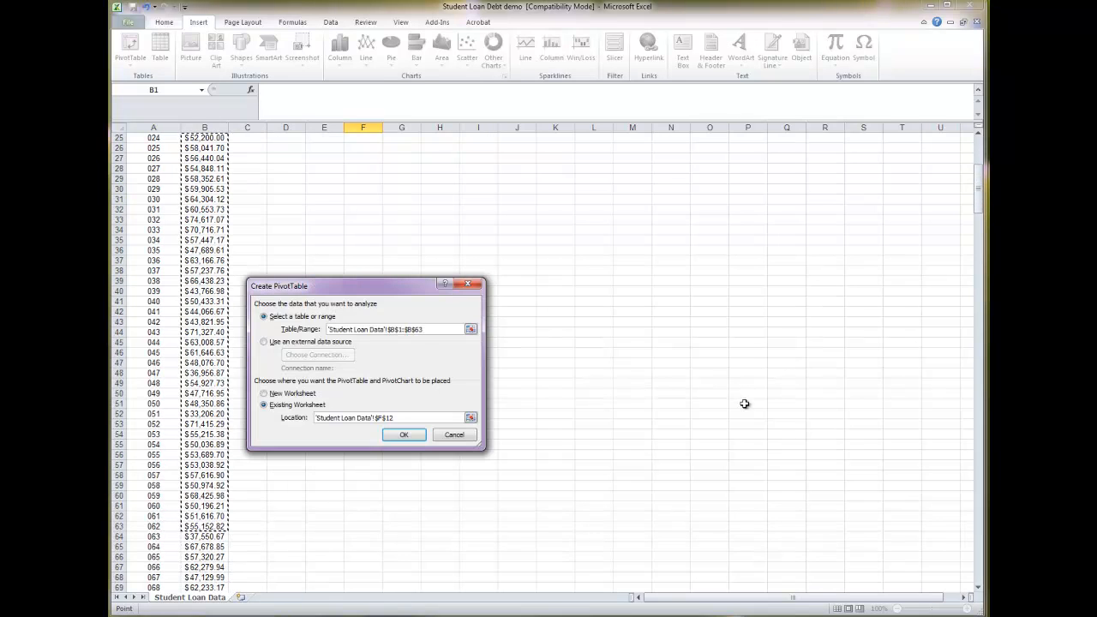
pyautogui.scroll(5, 264, 184)
pyautogui.scroll(3, 265, 184)
# Set the PivotChart source range to B1:B201 of Student Loan Data and create it in a new worksheet
pyautogui.click(204, 144)
pyautogui.moveTo(975, 182); pyautogui.dragTo(970, 377)
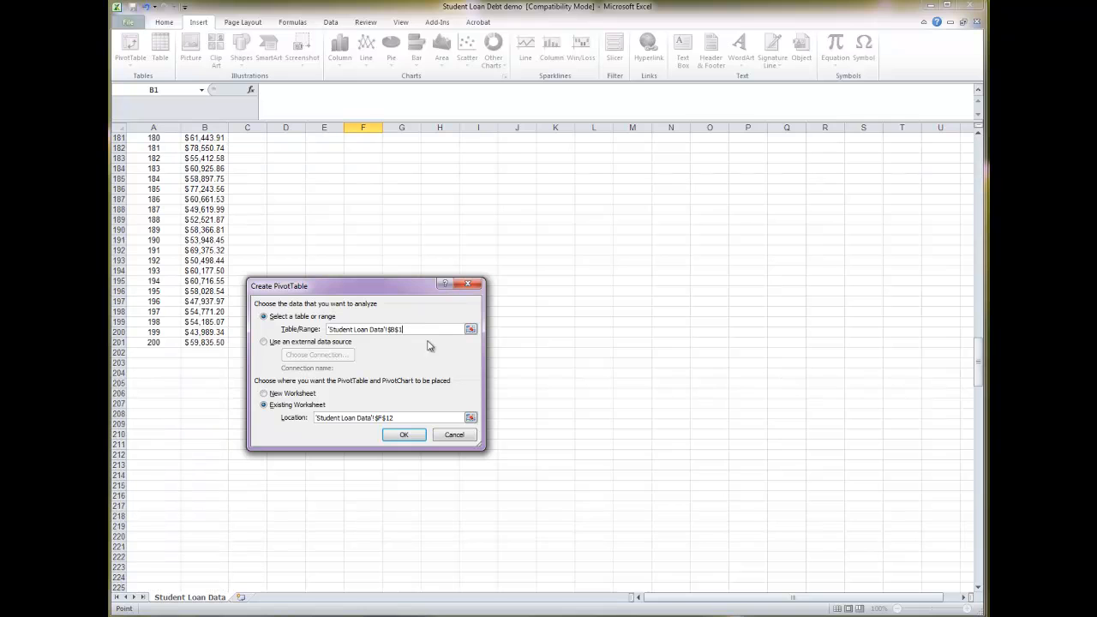
pyautogui.keyDown('shift'); pyautogui.click(206, 342); pyautogui.keyUp('shift')
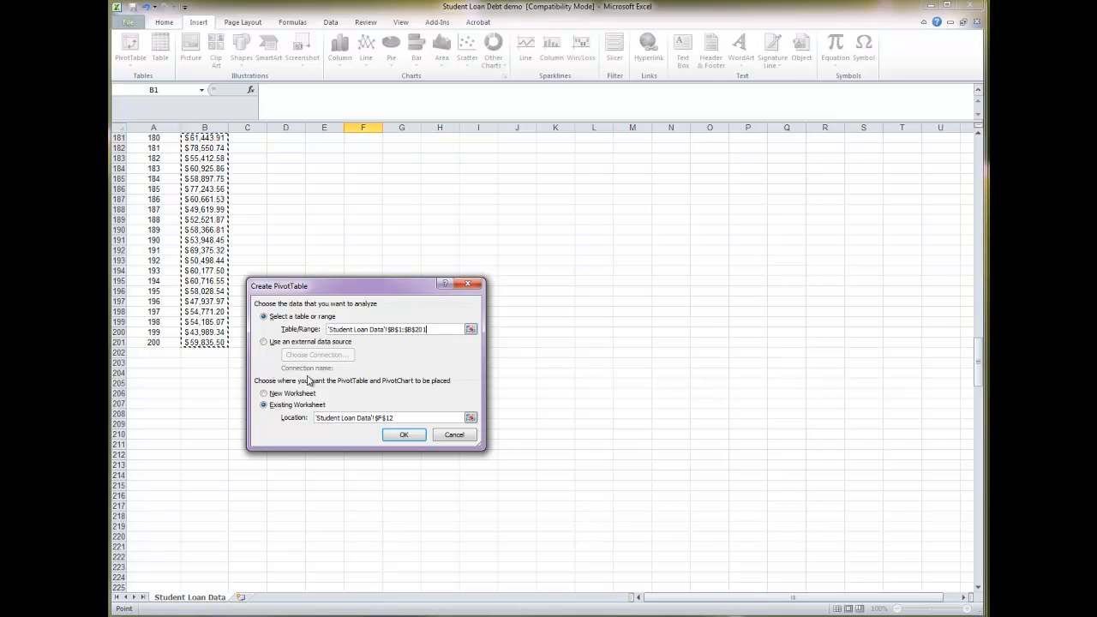
pyautogui.click(273, 394)
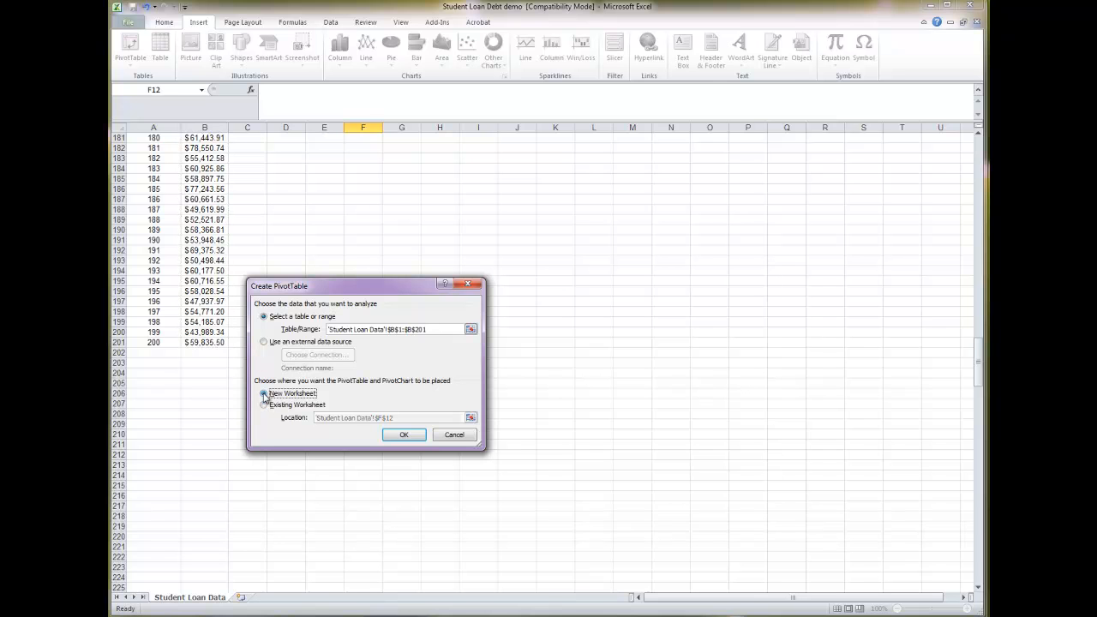
pyautogui.click(412, 435)
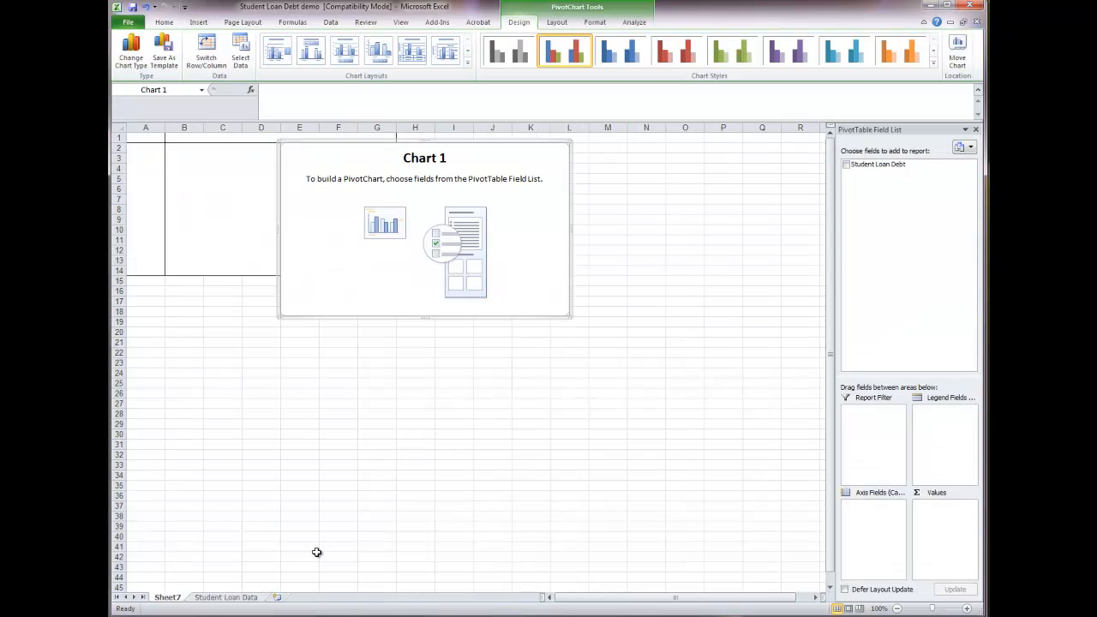
# Rename the new PivotChart worksheet as Distribution
pyautogui.rightClick(174, 598)
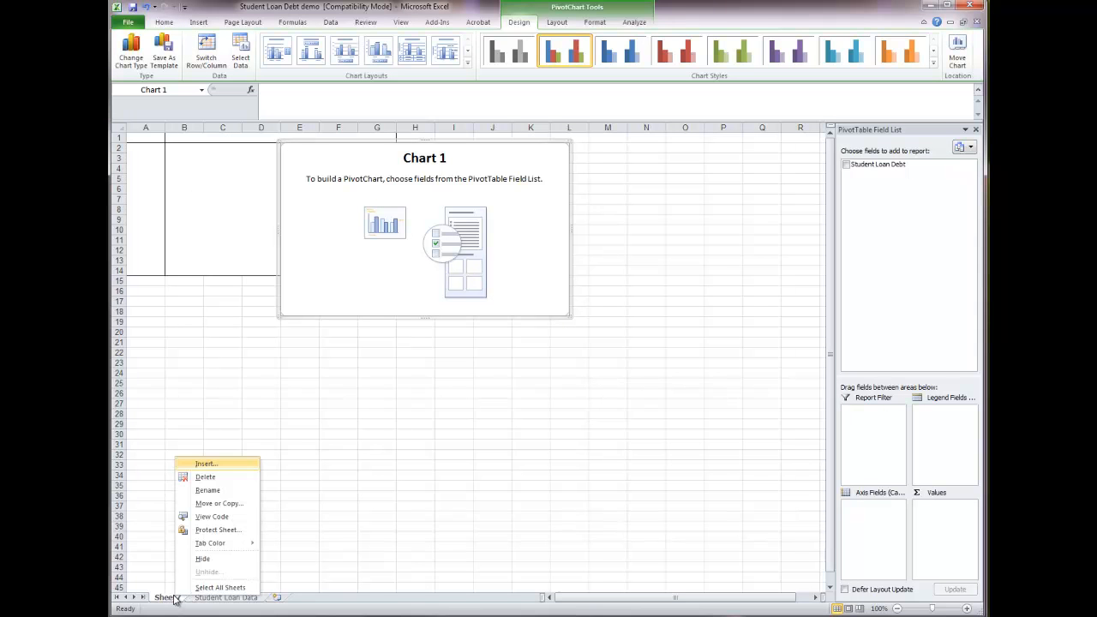
pyautogui.click(225, 491)
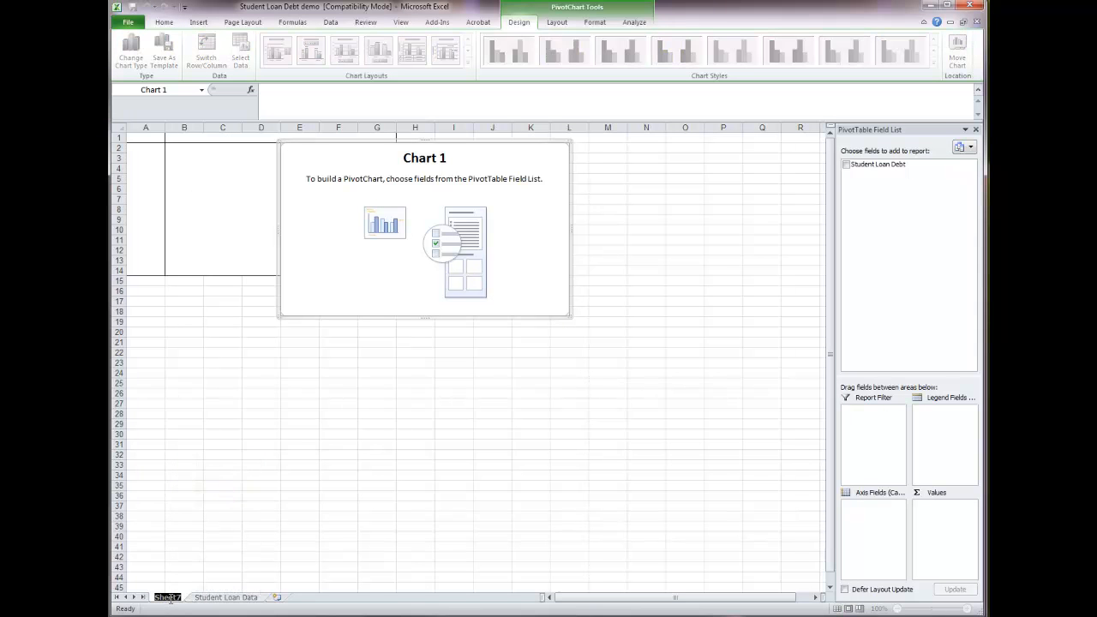
pyautogui.click(208, 558)
pyautogui.rightClick(175, 597)
pyautogui.click(217, 491)
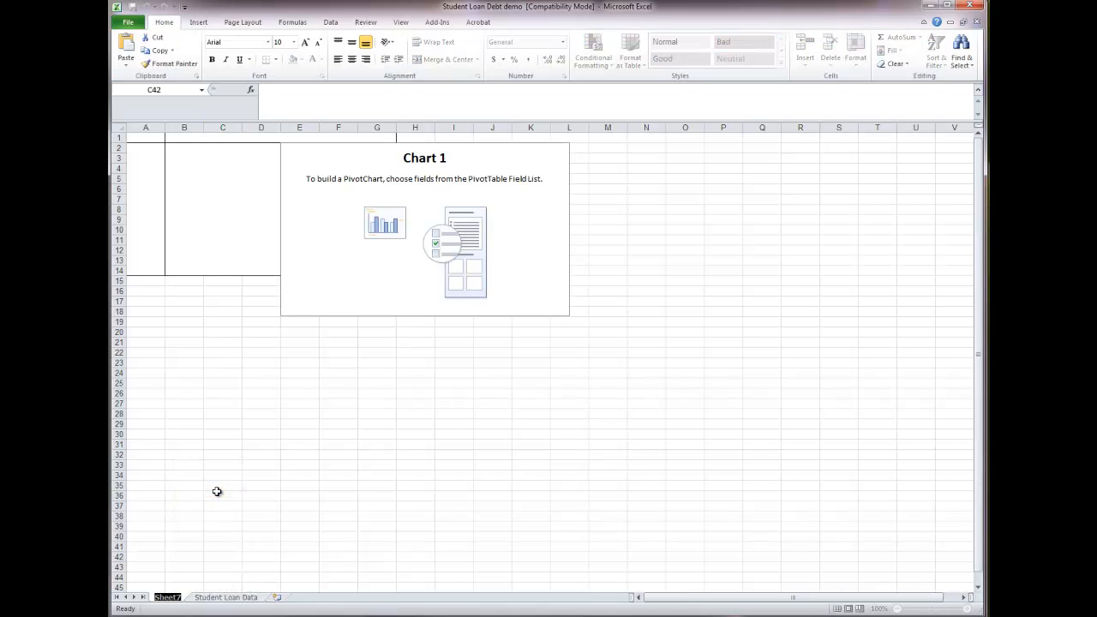
pyautogui.write('Distribution')
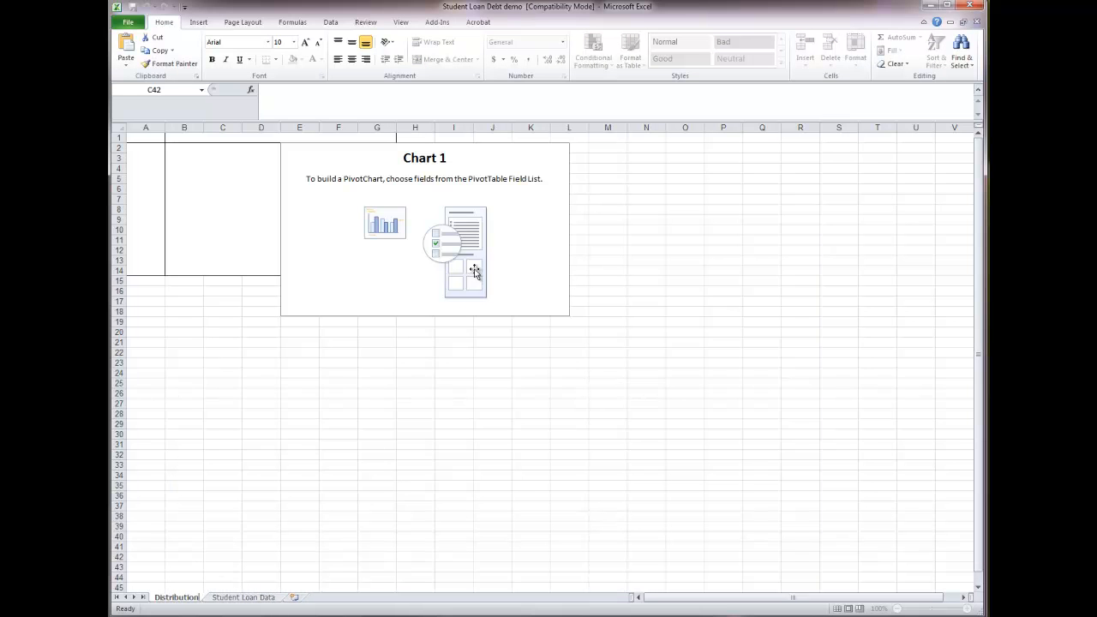
# Move the empty chart down to start around row 20, clear of the pivot table area
pyautogui.click(474, 271)
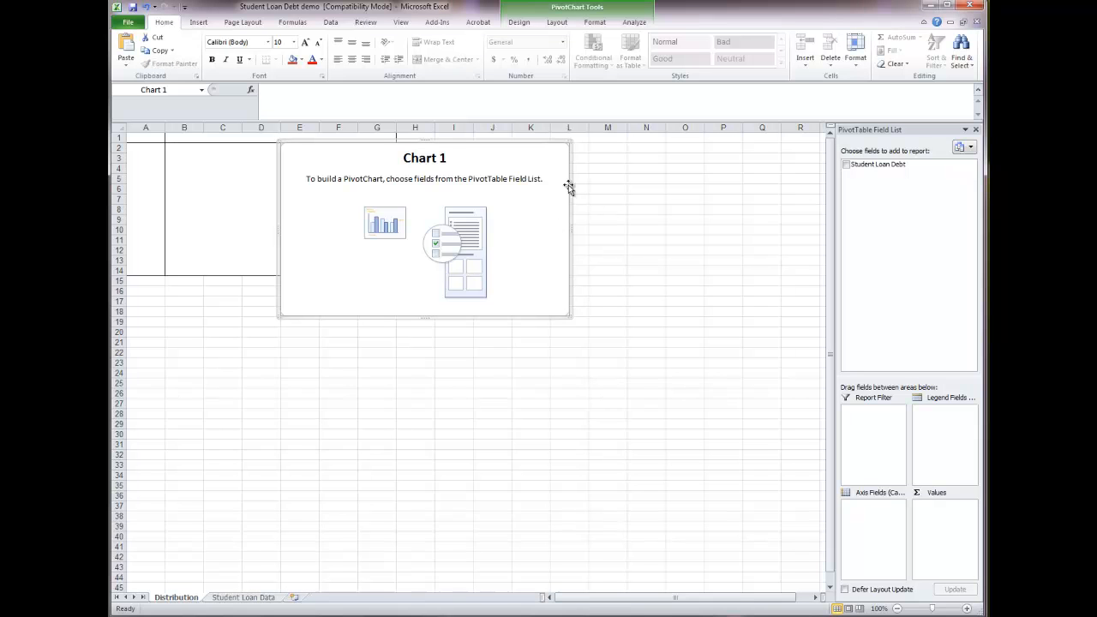
pyautogui.moveTo(561, 144); pyautogui.dragTo(660, 326)
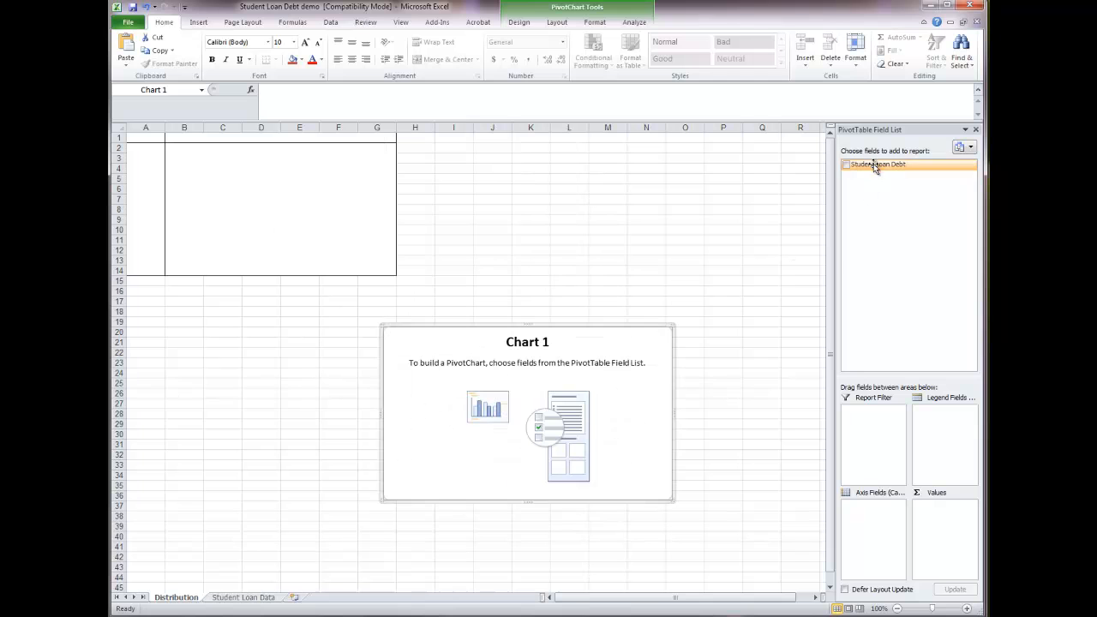
# Add Student Loan Debt as both the axis field and the values field, summarizing the values by Count
pyautogui.moveTo(873, 164); pyautogui.dragTo(875, 528)
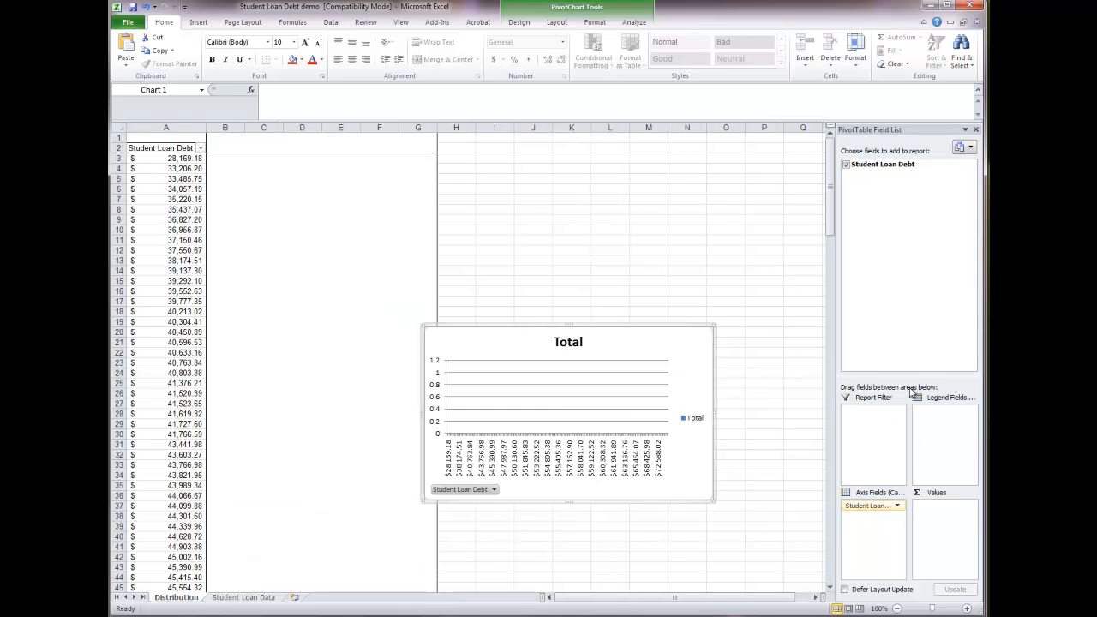
pyautogui.moveTo(896, 163); pyautogui.dragTo(946, 517)
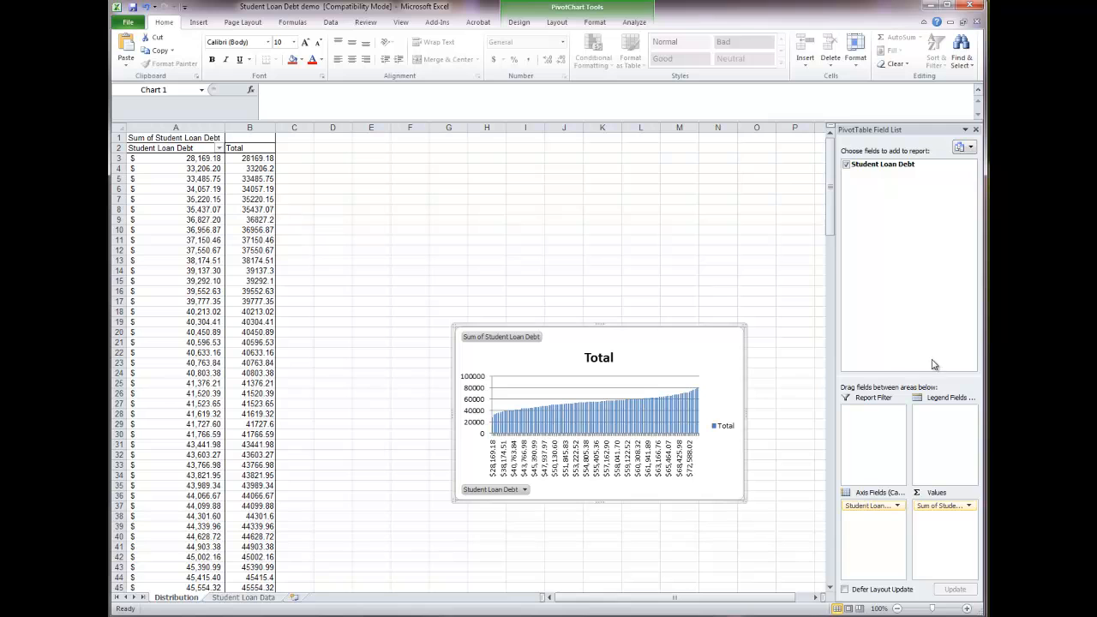
pyautogui.click(969, 506)
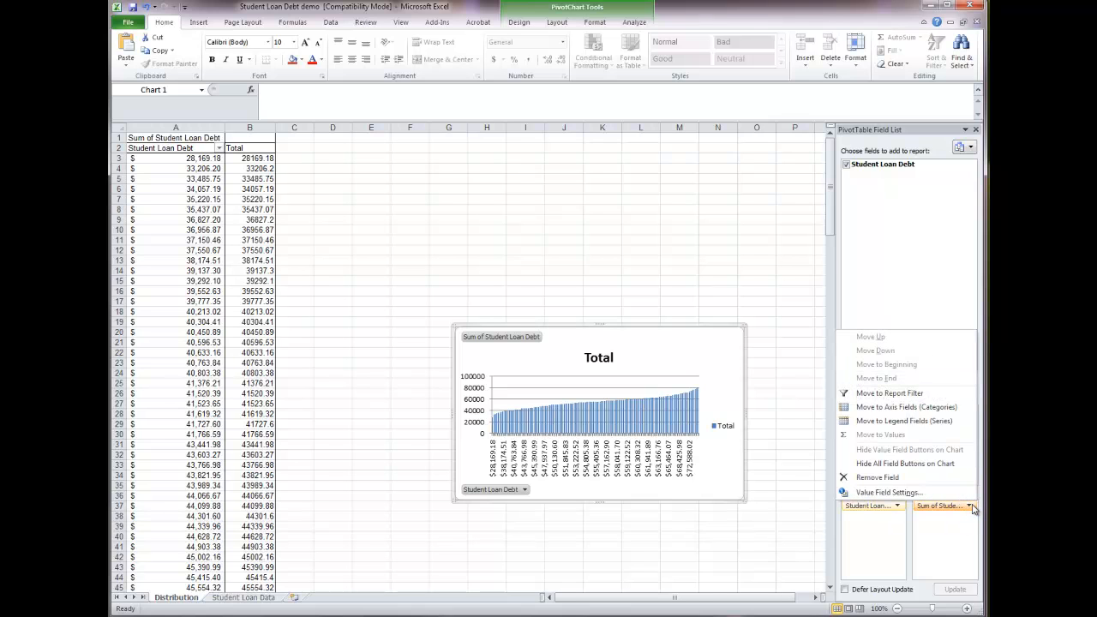
pyautogui.click(905, 493)
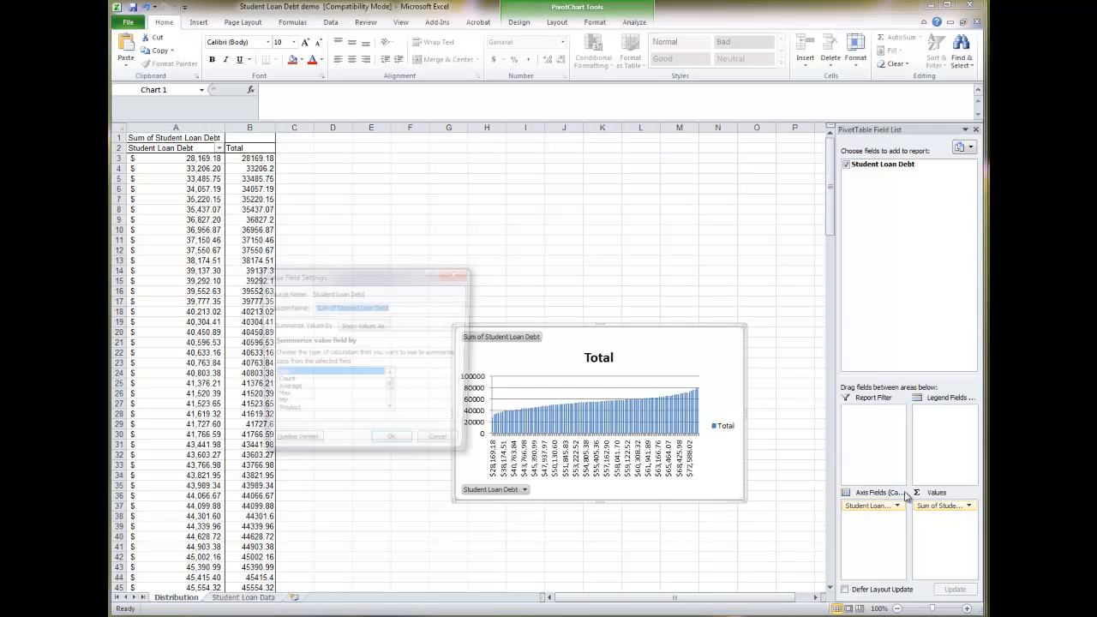
pyautogui.click(283, 382)
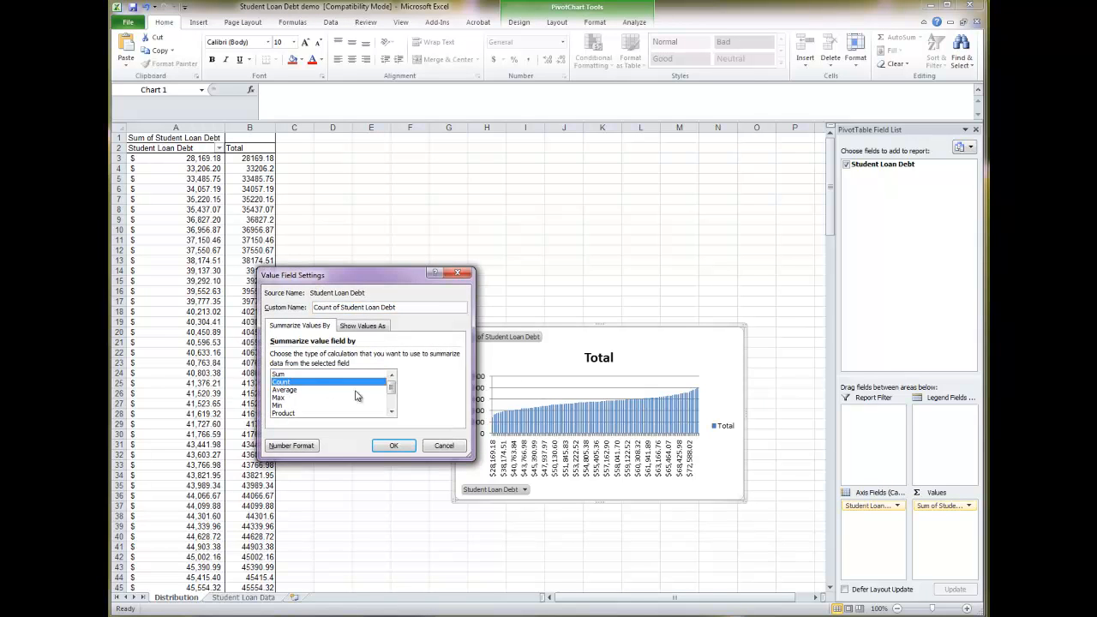
pyautogui.click(393, 445)
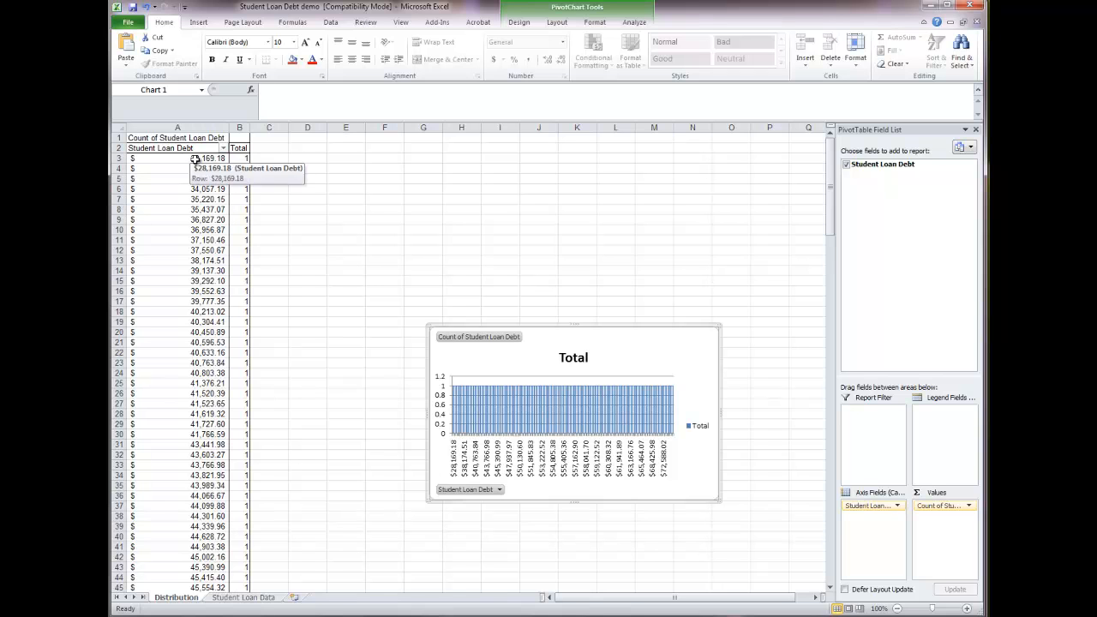
# Examine the pivot table's debt amounts and their counts down to the Grand Total row
pyautogui.scroll(-20, 210, 356)
pyautogui.scroll(-20, 208, 363)
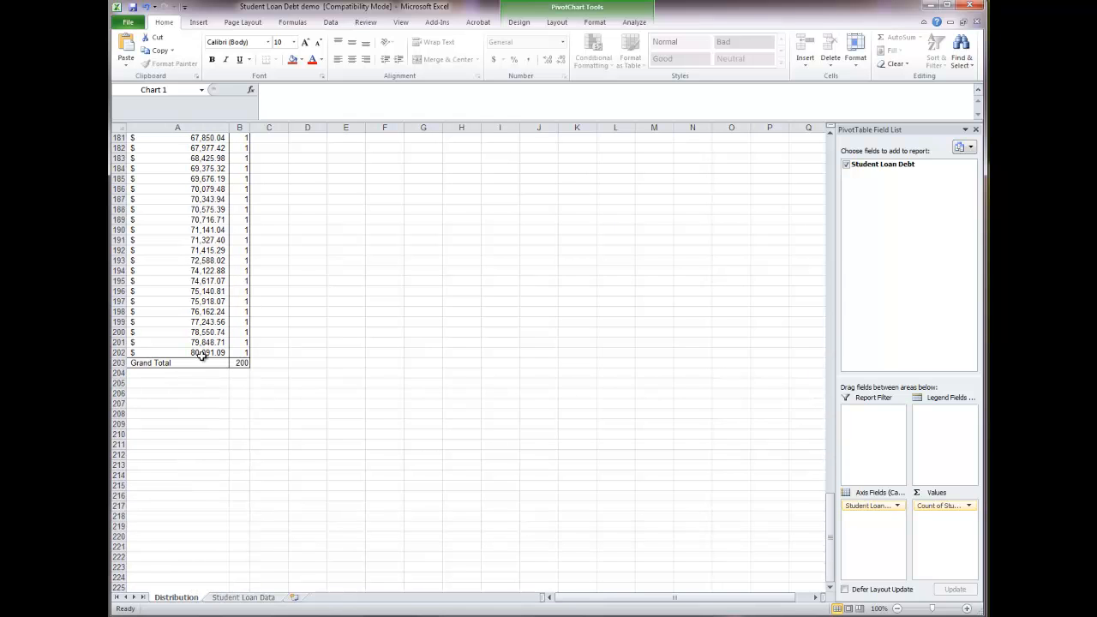
pyautogui.scroll(10, 304, 358)
pyautogui.scroll(20, 292, 358)
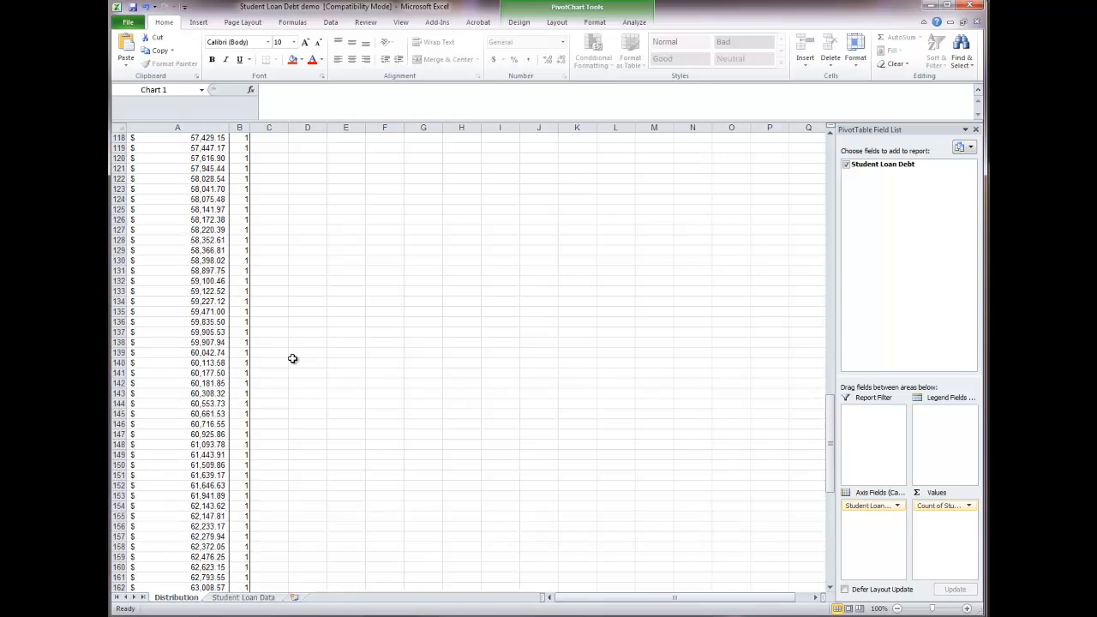
pyautogui.scroll(-20, 275, 372)
pyautogui.scroll(-10, 272, 372)
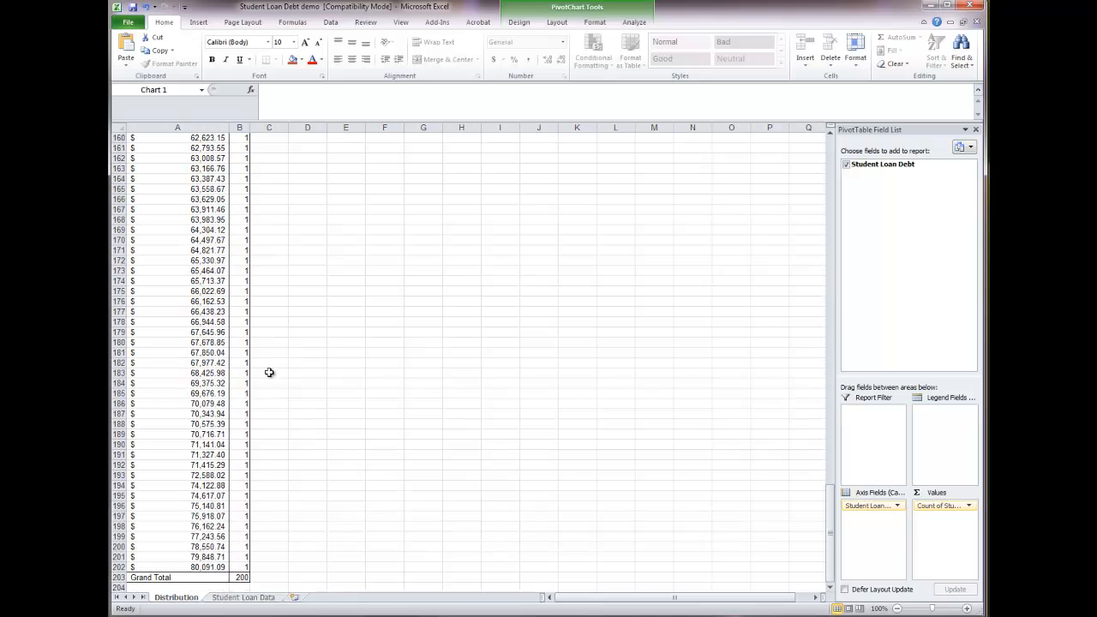
# Enlarge the PivotChart to about 4.94" high and 9.21" wide on the Distribution sheet, keeping it clear of the pivot table
pyautogui.scroll(-1, 295, 527)
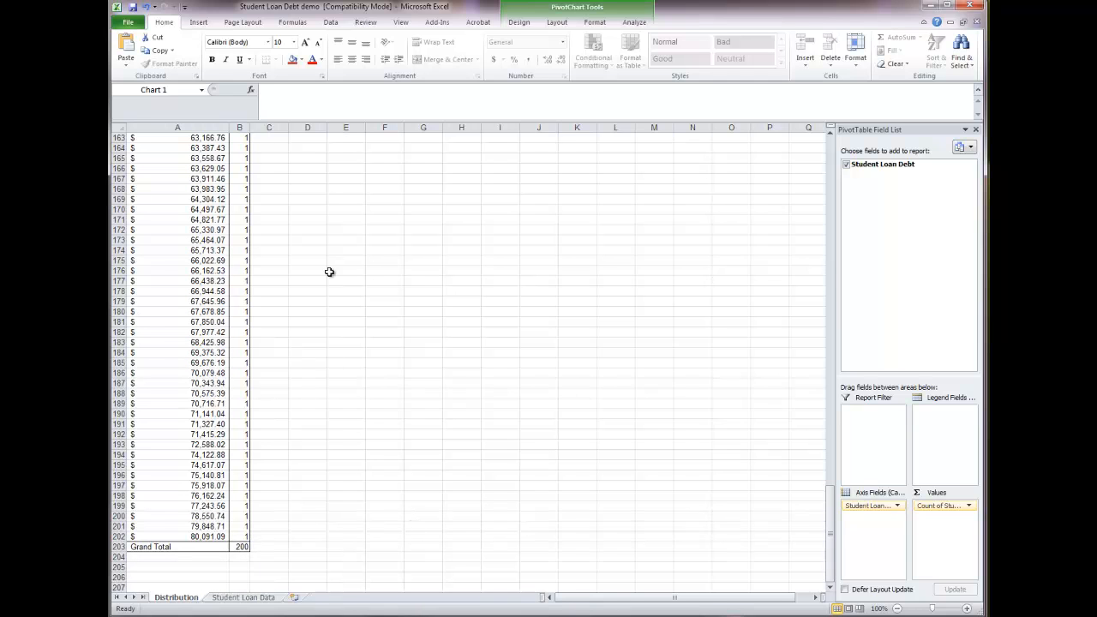
pyautogui.scroll(20, 399, 384)
pyautogui.scroll(20, 400, 384)
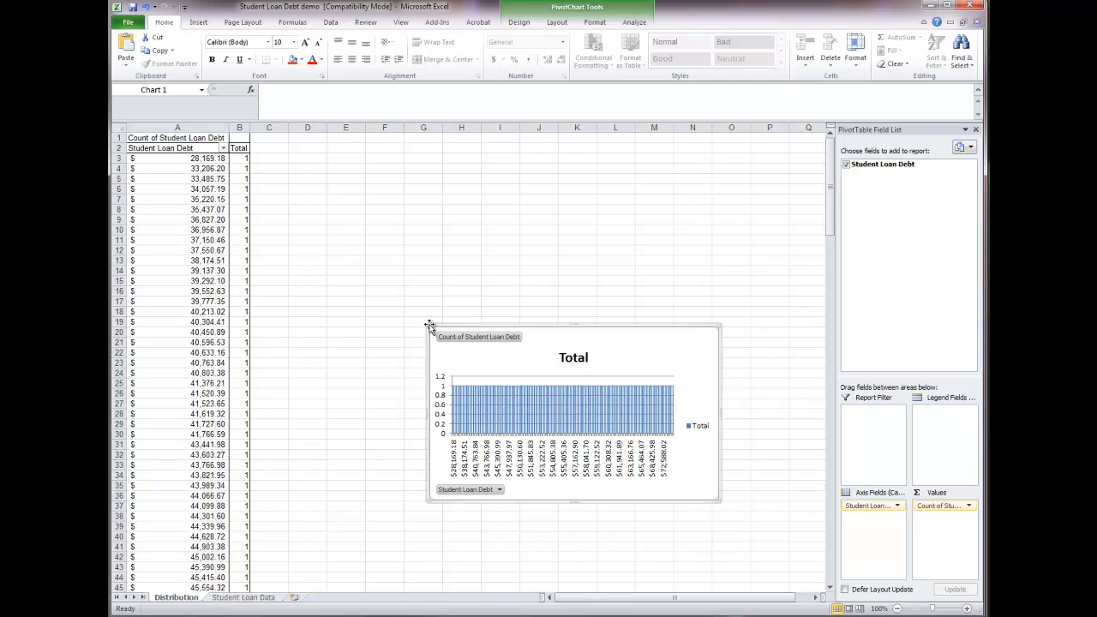
pyautogui.moveTo(428, 325); pyautogui.dragTo(328, 225)
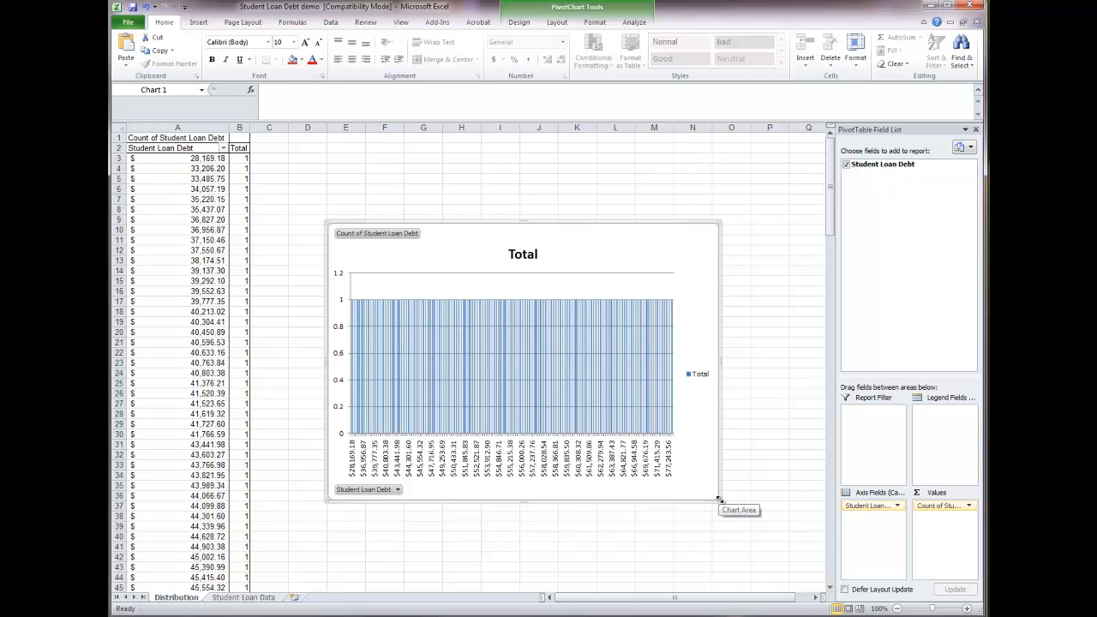
pyautogui.moveTo(718, 497); pyautogui.dragTo(805, 504)
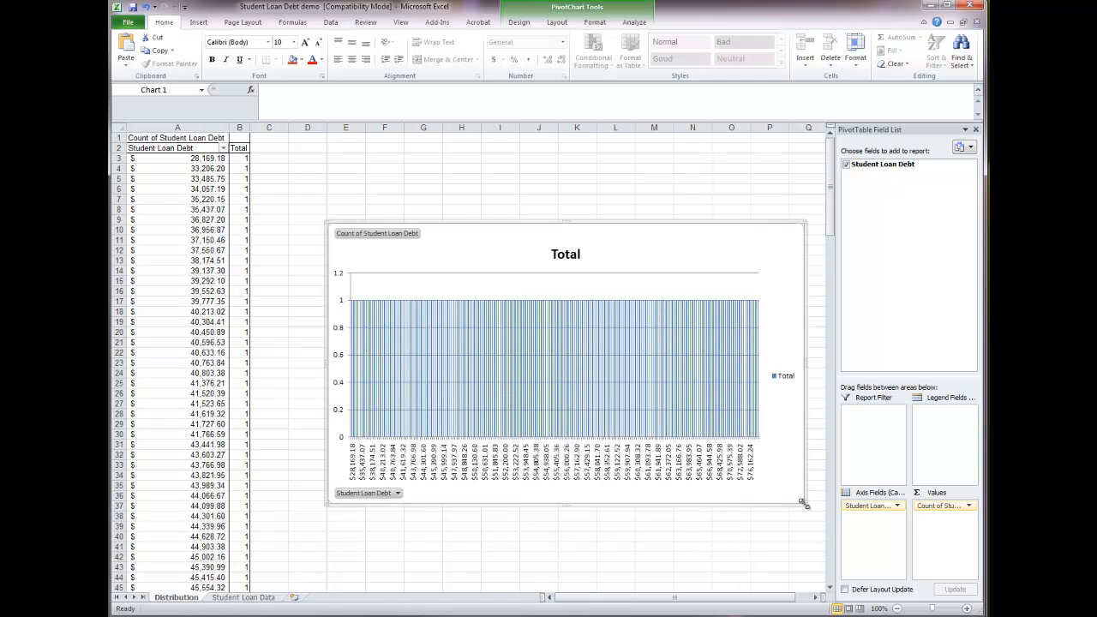
pyautogui.moveTo(326, 505); pyautogui.dragTo(271, 509)
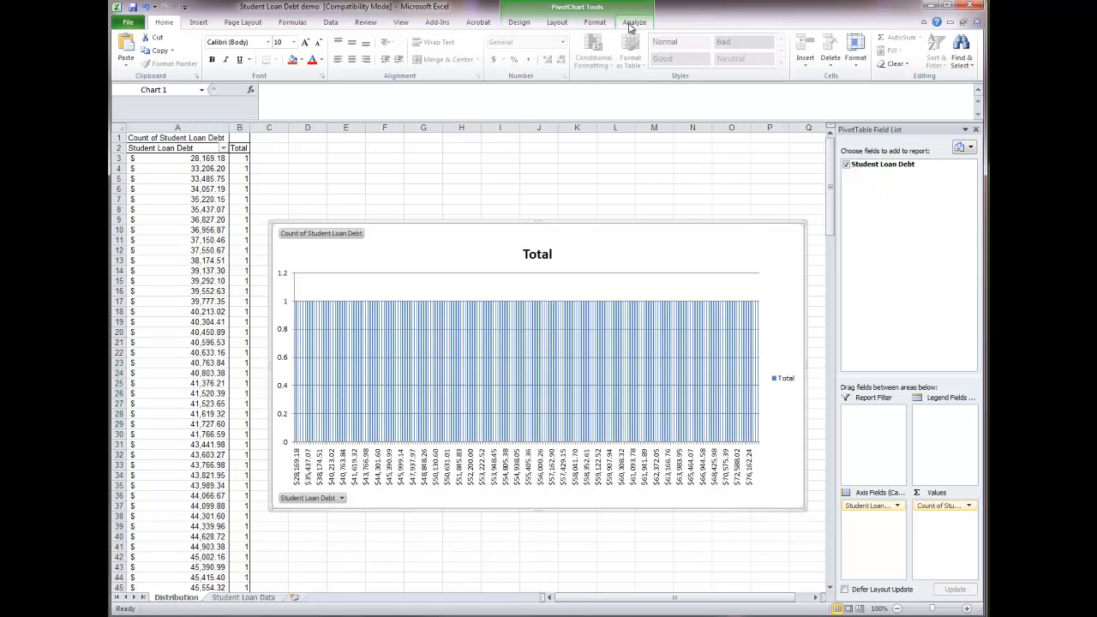
pyautogui.click(602, 24)
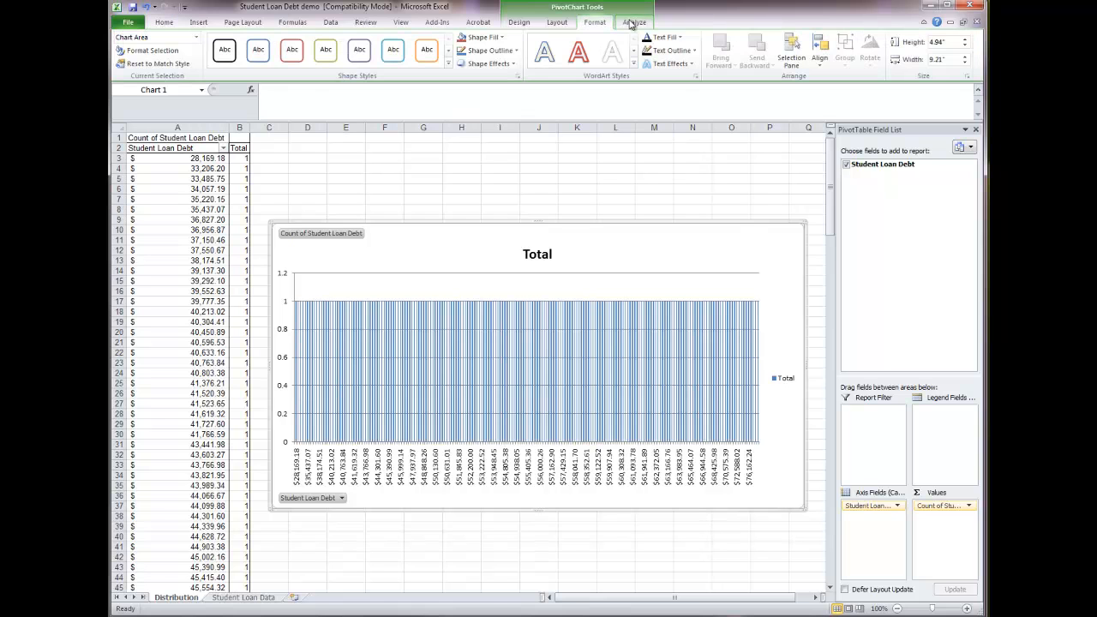
pyautogui.click(632, 22)
pyautogui.click(562, 22)
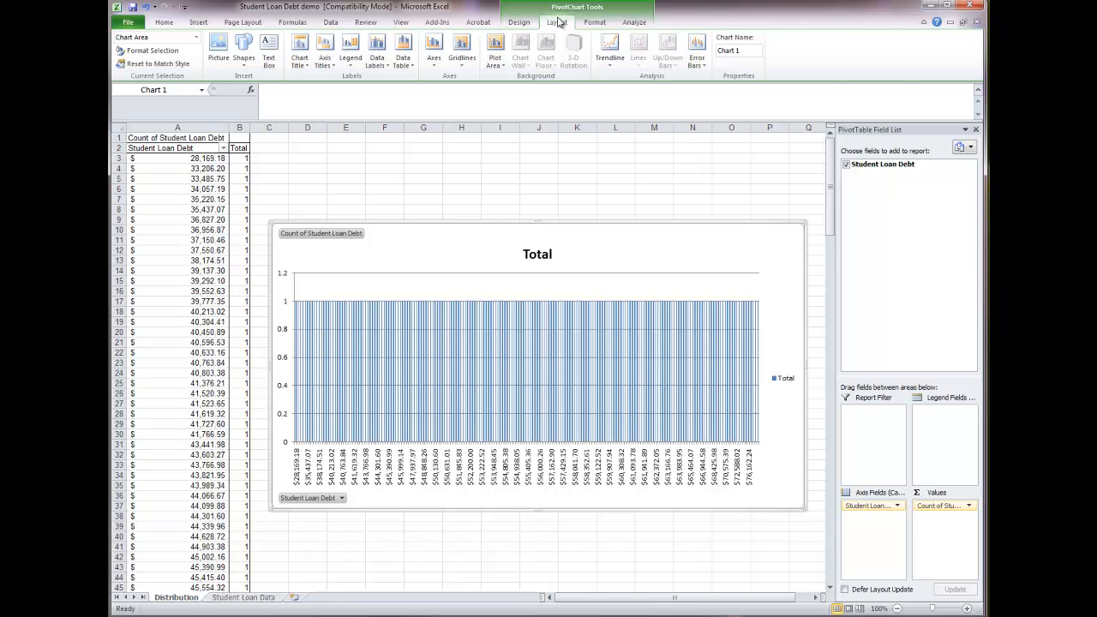
pyautogui.click(520, 23)
# Select the first debt amount in the pivot table, cell A3, and bring up the PivotTable options
pyautogui.click(243, 179)
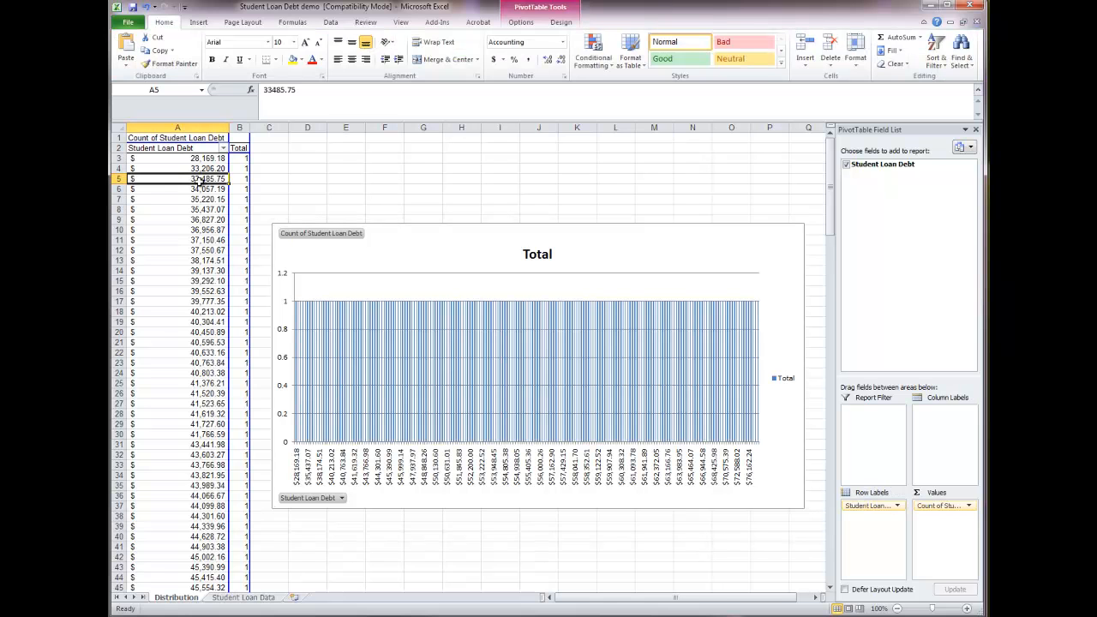
pyautogui.click(562, 23)
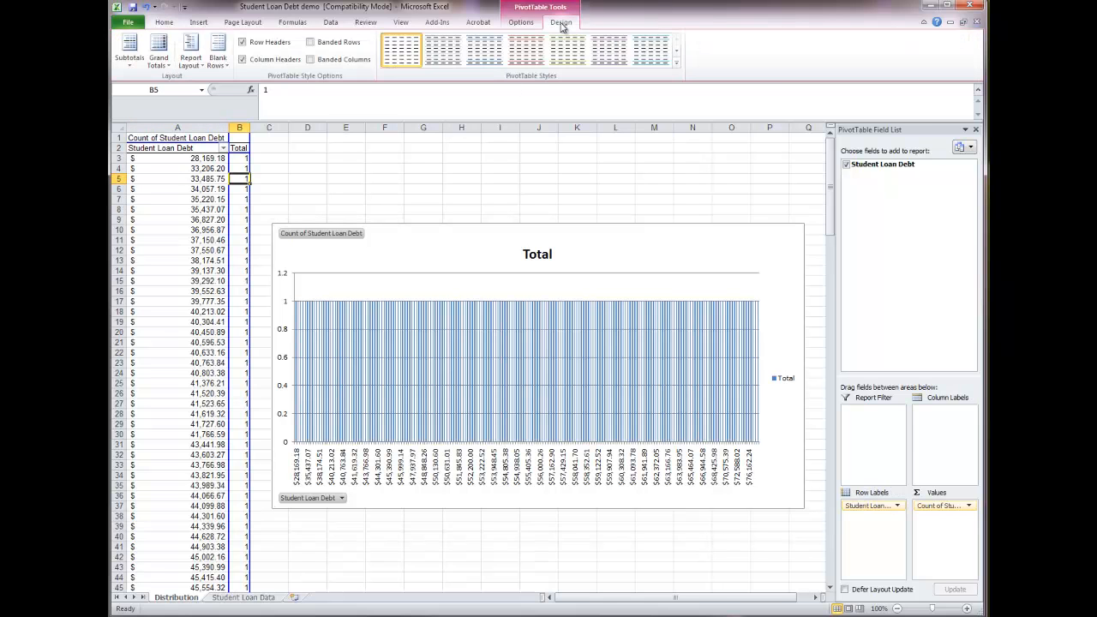
pyautogui.click(217, 201)
pyautogui.click(213, 159)
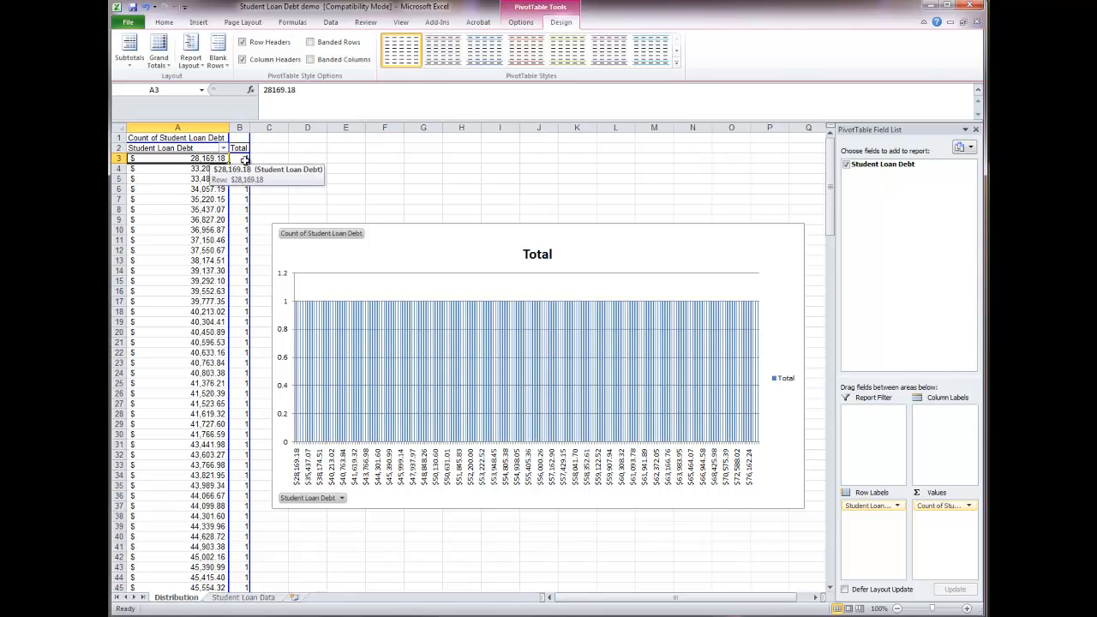
pyautogui.click(522, 24)
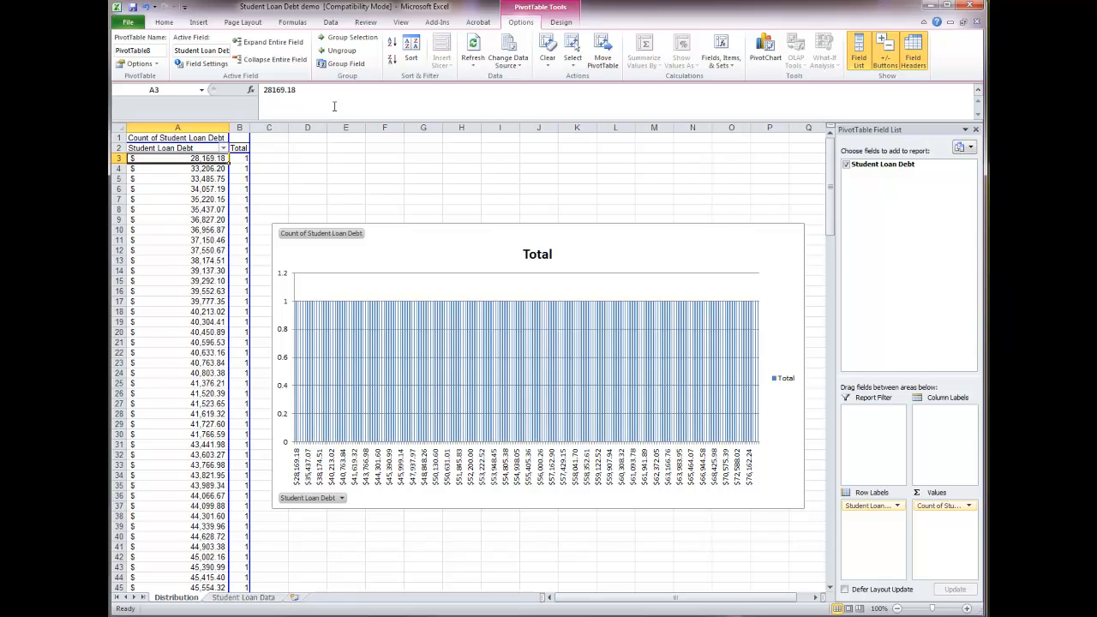
# Check the proposed grouping start and end values against the lowest and highest debt amounts in the pivot table
pyautogui.click(358, 65)
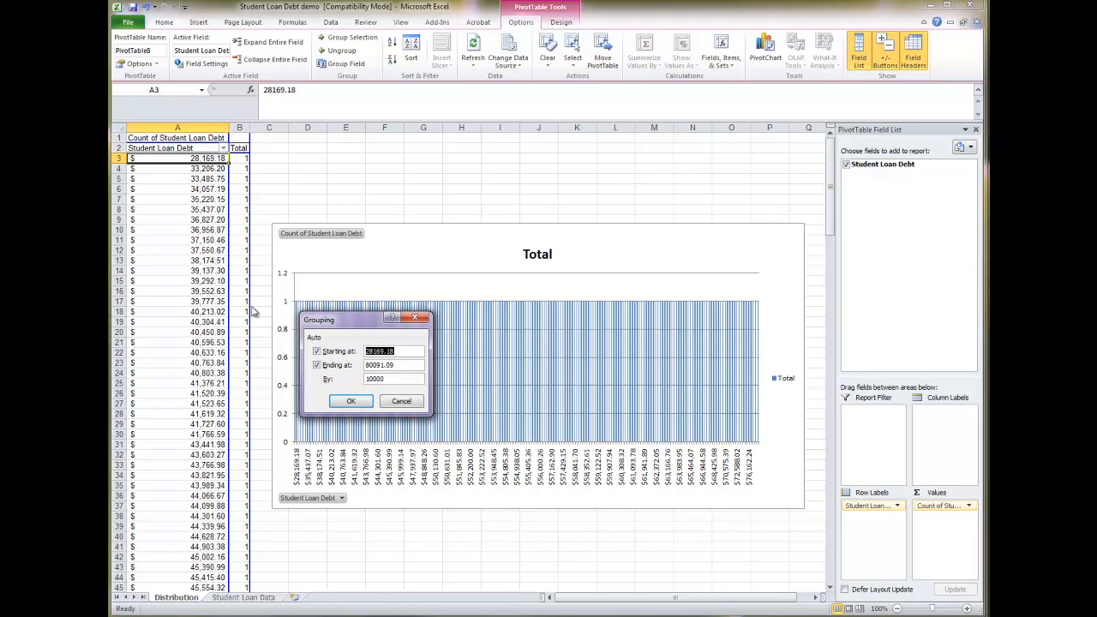
pyautogui.click(384, 403)
pyautogui.scroll(-20, 250, 502)
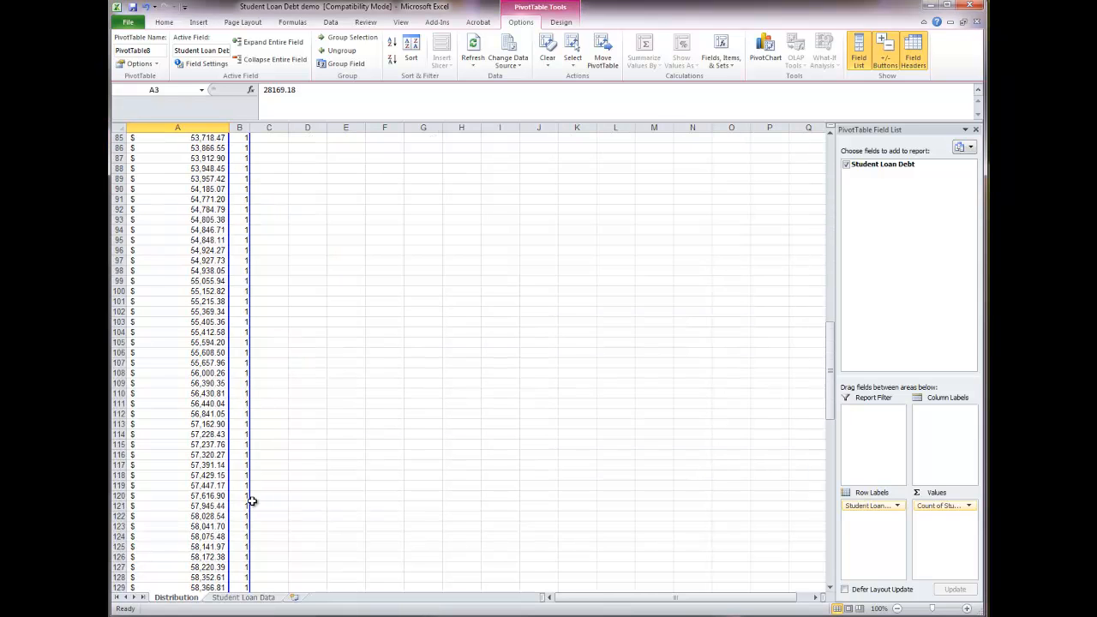
pyautogui.scroll(-20, 249, 503)
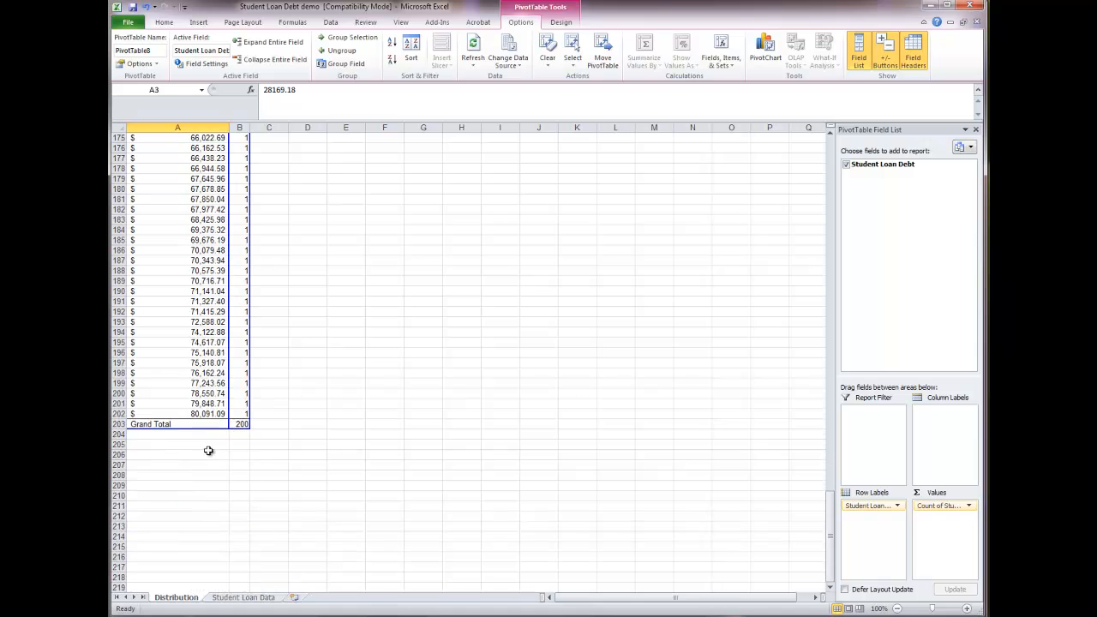
pyautogui.scroll(20, 280, 427)
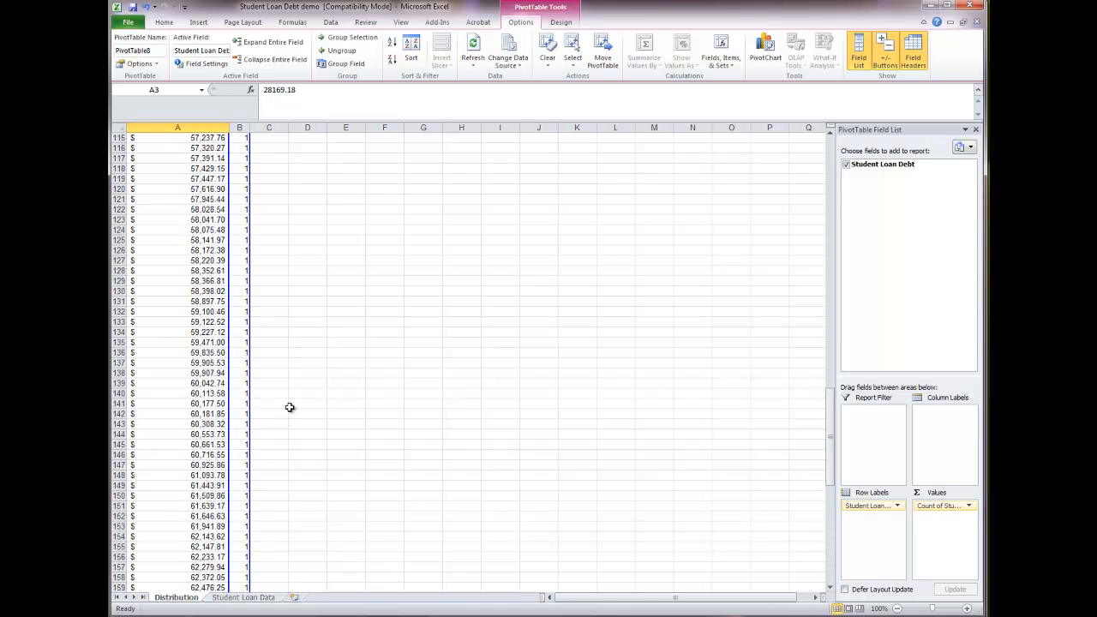
pyautogui.scroll(20, 288, 406)
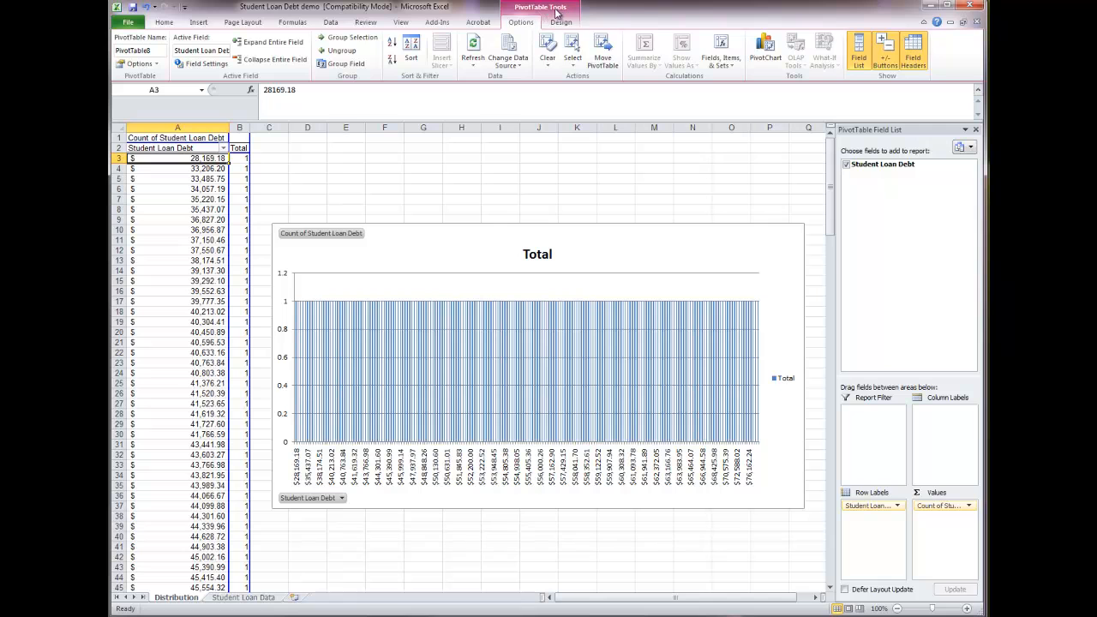
# Group the Student Loan Debt field by 10000, starting at 28169.18 and ending at 80091.09
pyautogui.click(340, 67)
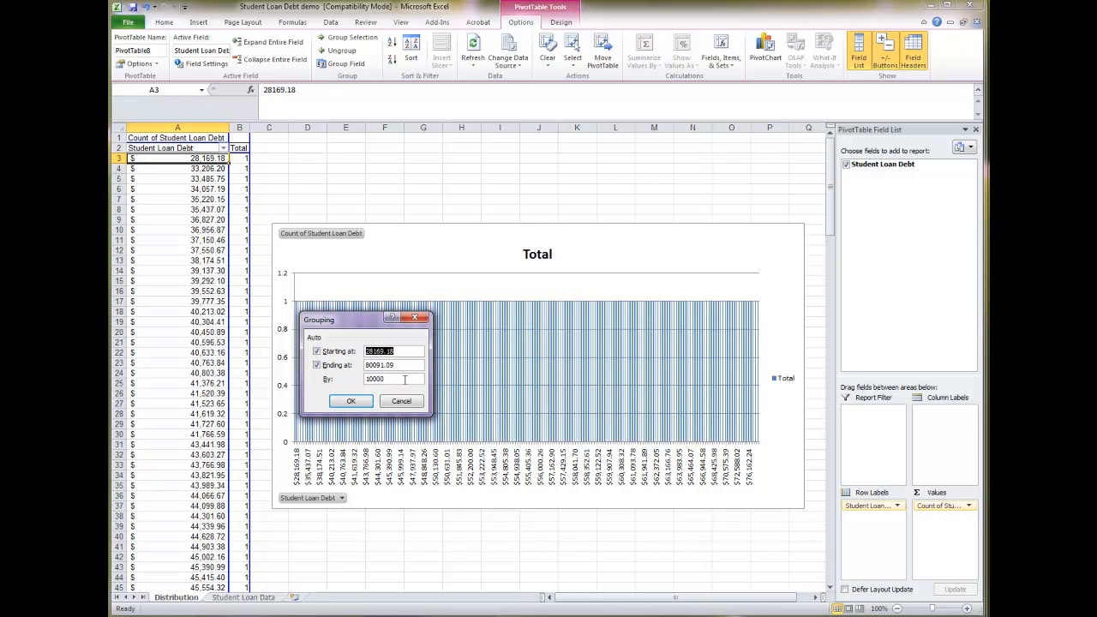
pyautogui.click(341, 401)
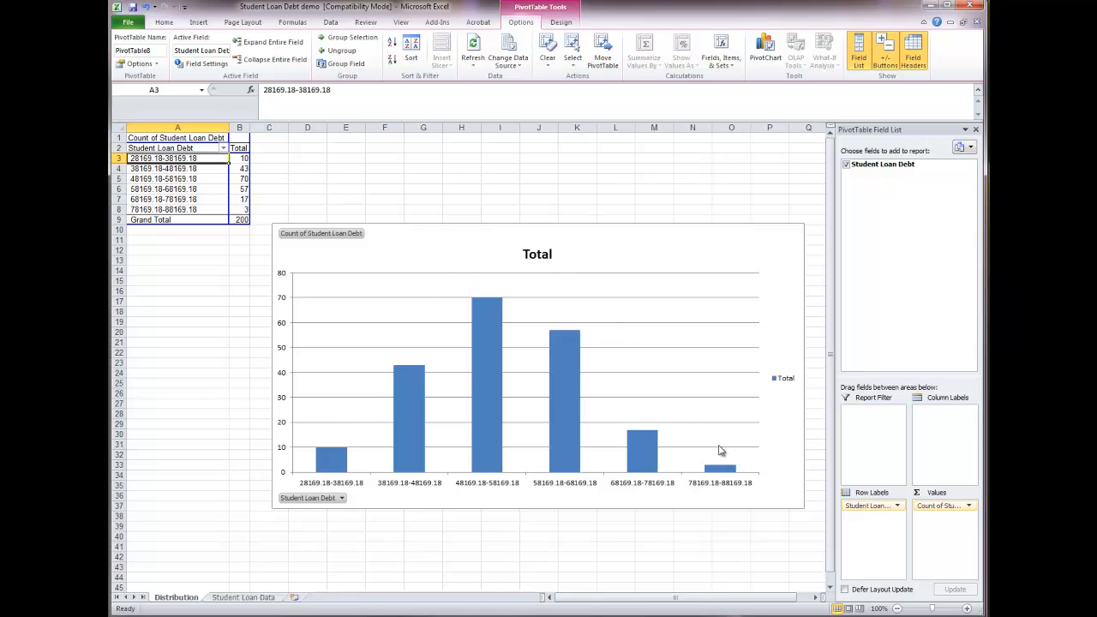
# Delete the Total title and the legend from the PivotChart
pyautogui.click(759, 244)
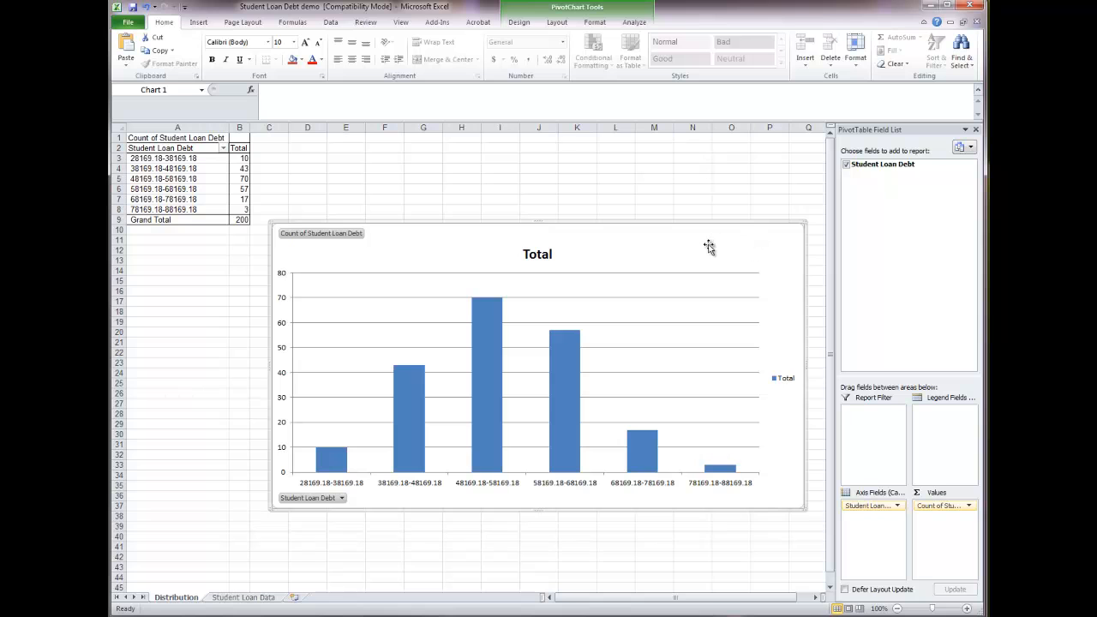
pyautogui.click(518, 22)
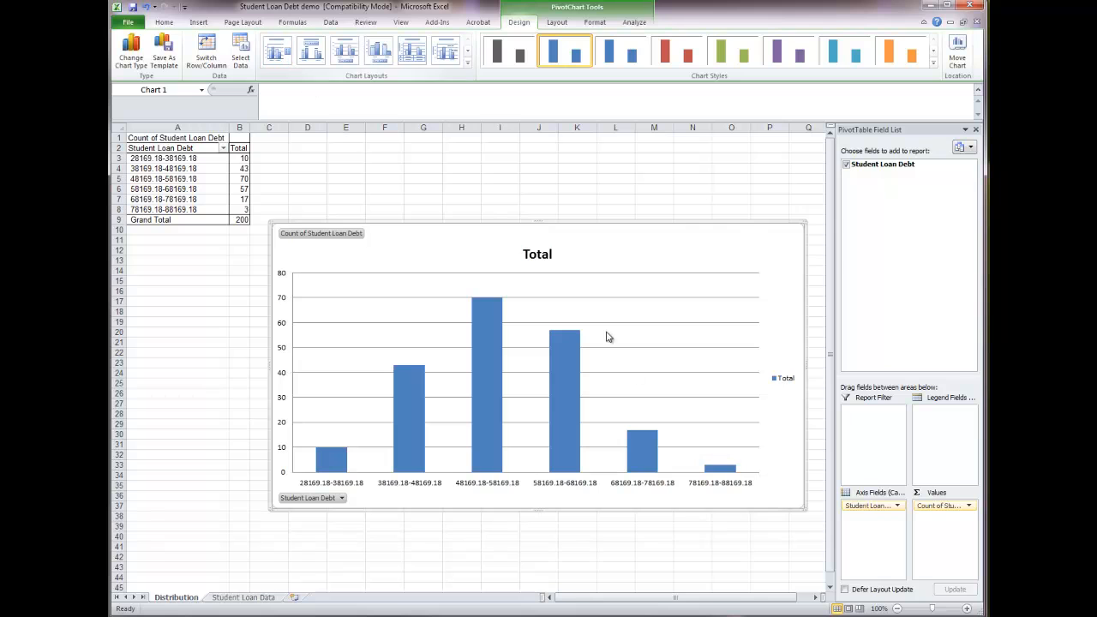
pyautogui.click(539, 255)
pyautogui.press('Delete')
pyautogui.click(786, 369)
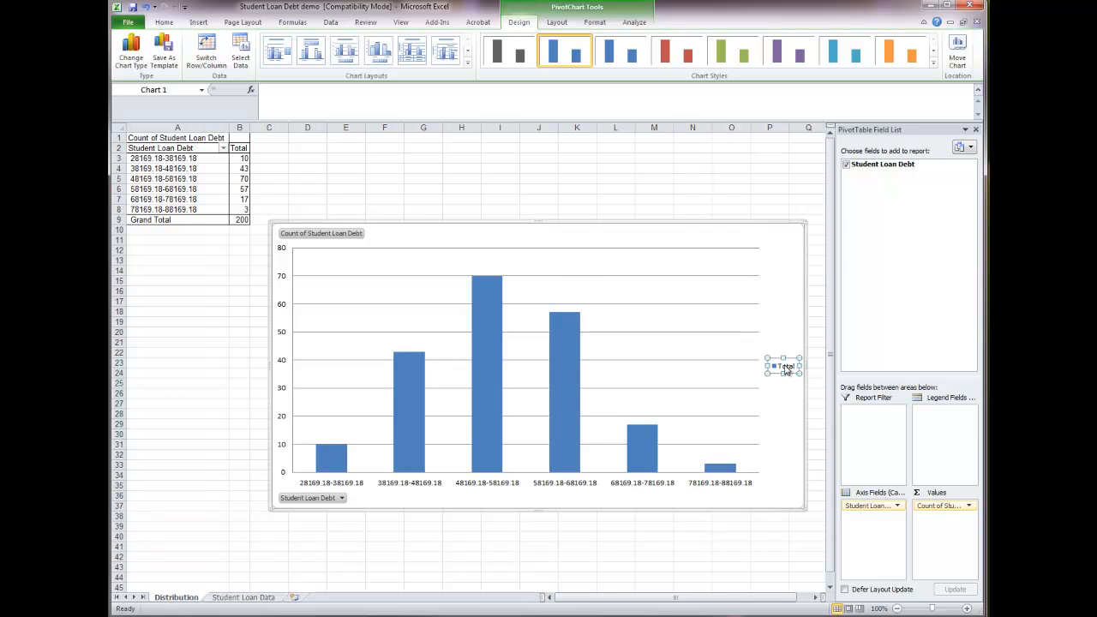
pyautogui.press('Delete')
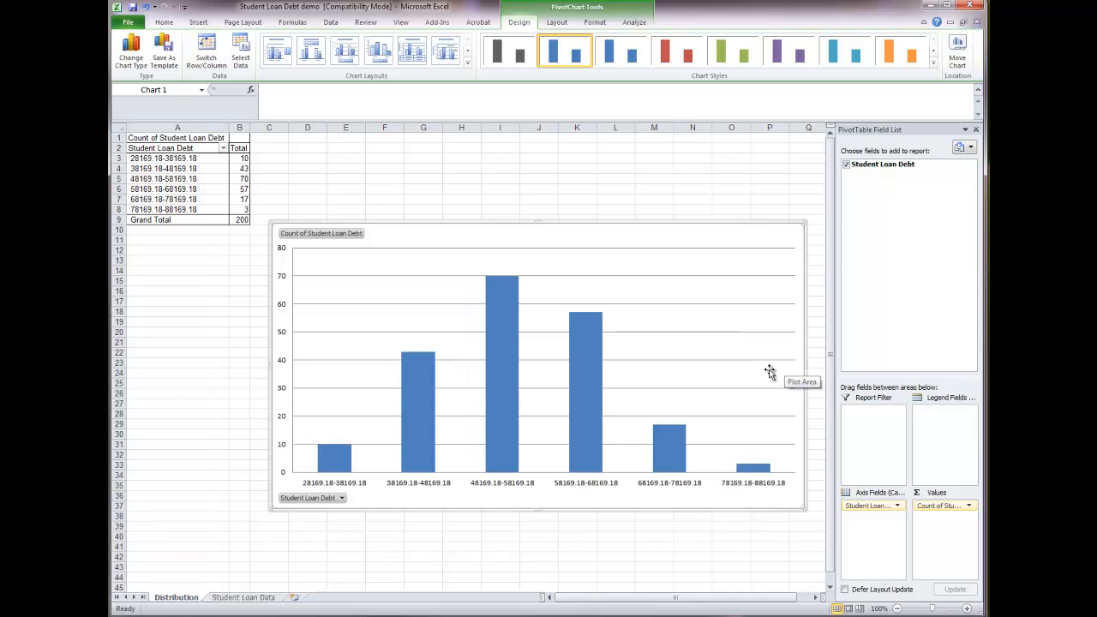
# Add a horizontal axis title below the axis and a vertical axis title with vertical text to the chart
pyautogui.click(556, 22)
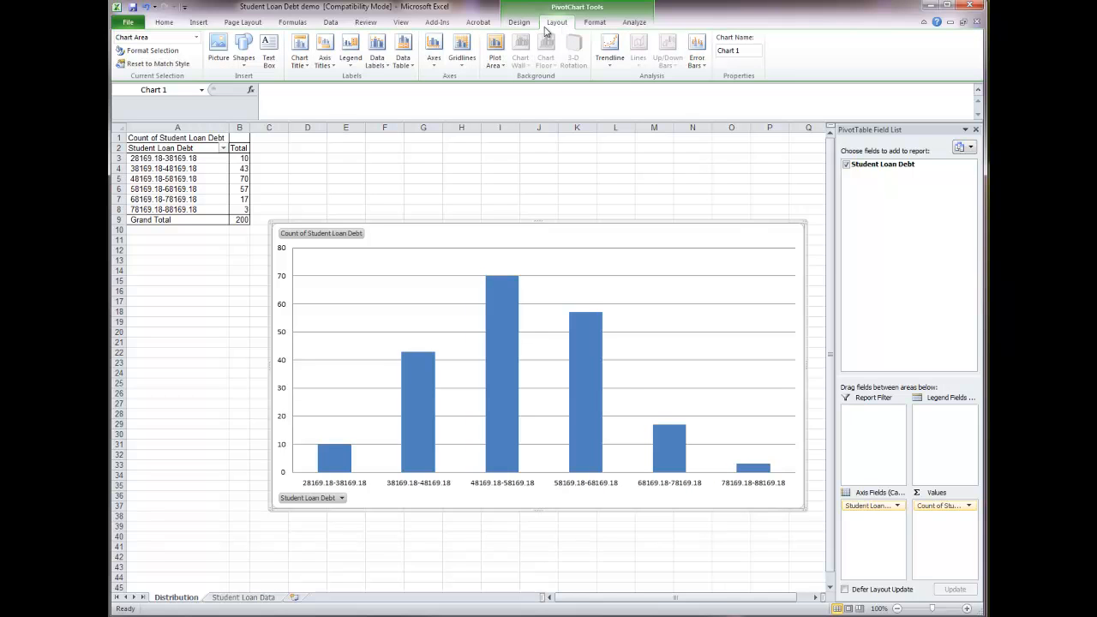
pyautogui.click(326, 56)
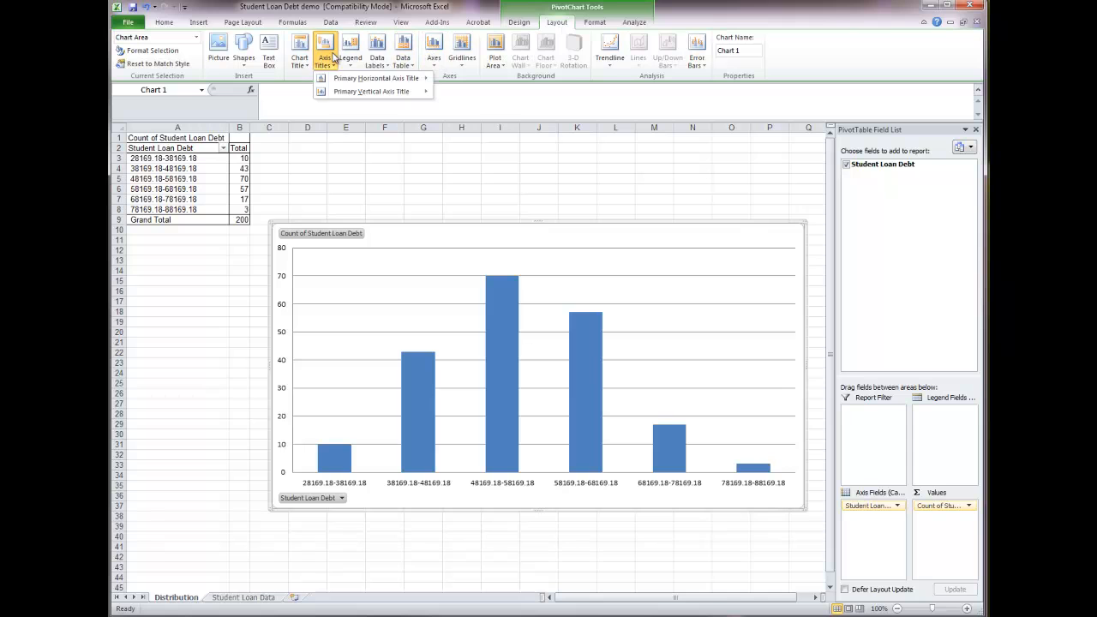
pyautogui.moveTo(375, 78)
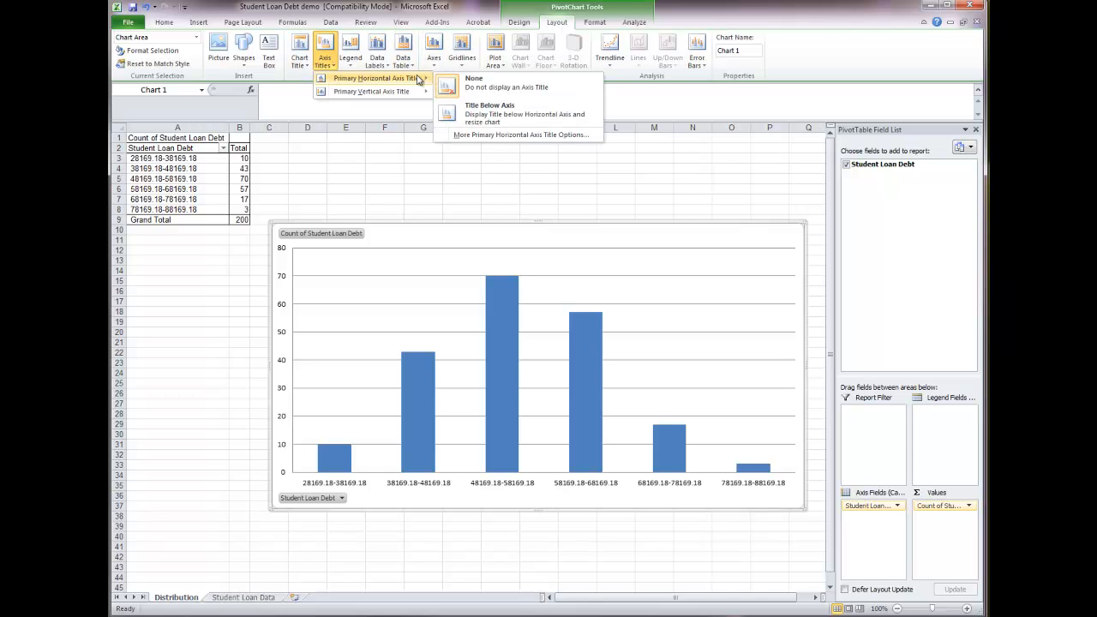
pyautogui.click(504, 114)
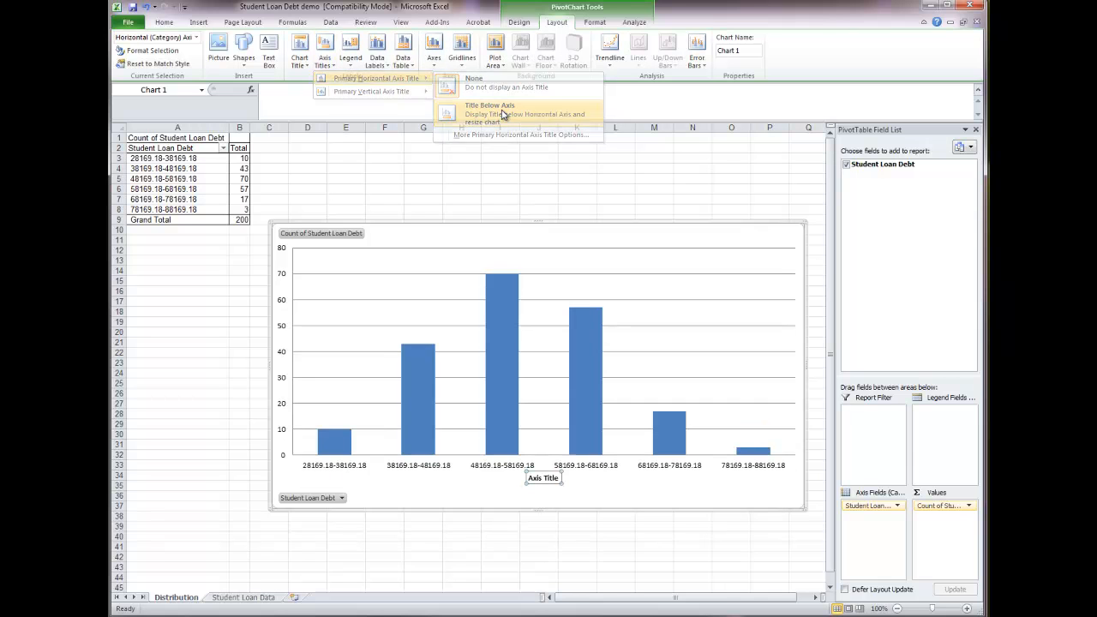
pyautogui.click(327, 63)
pyautogui.moveTo(360, 92)
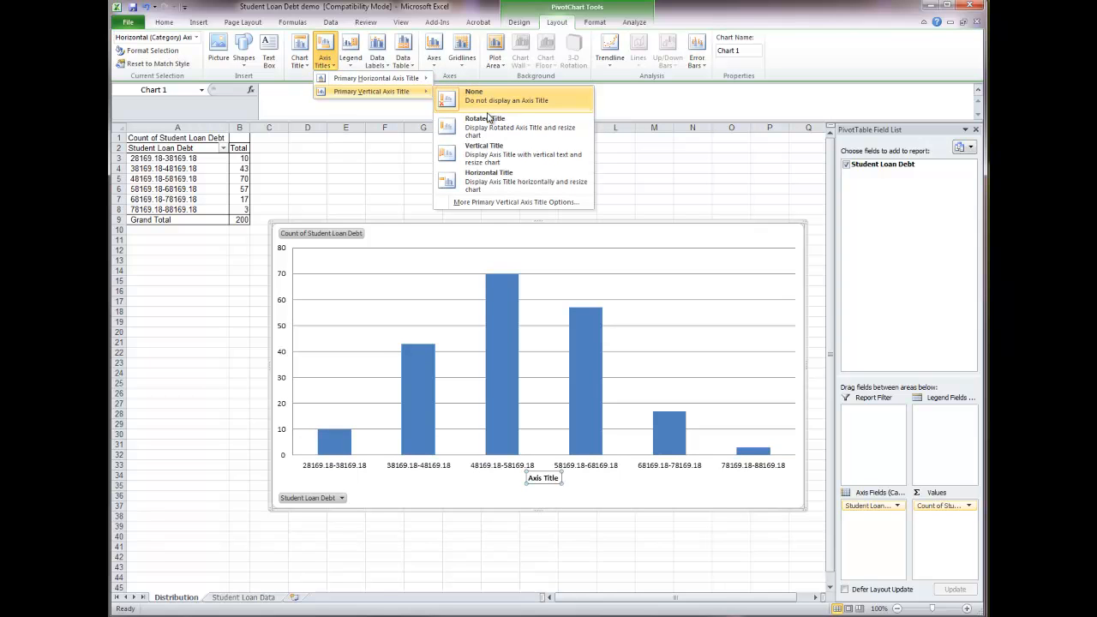
pyautogui.click(491, 149)
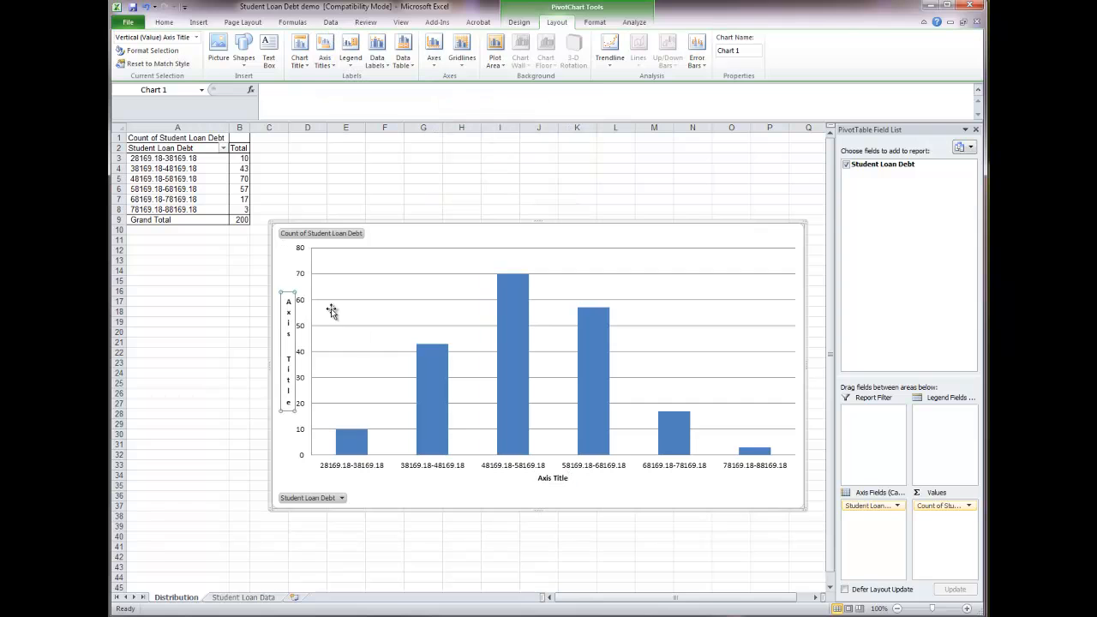
# Set the vertical axis title to Frequency and the horizontal axis title to Student Loan Debt
pyautogui.moveTo(289, 301); pyautogui.dragTo(288, 392)
pyautogui.write('Fre')
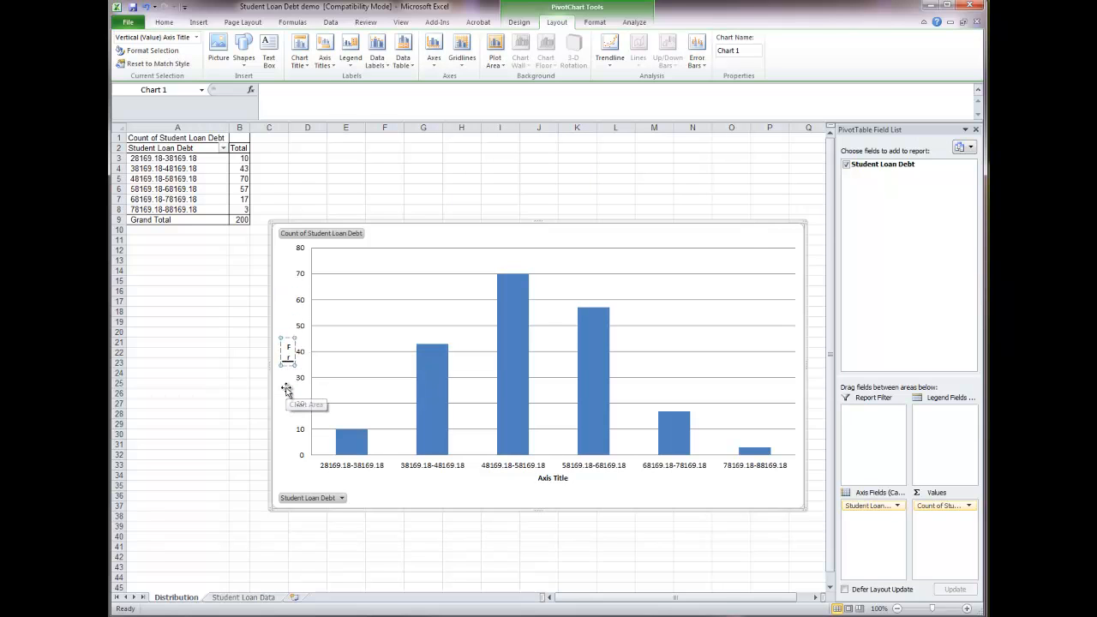
pyautogui.write('quency')
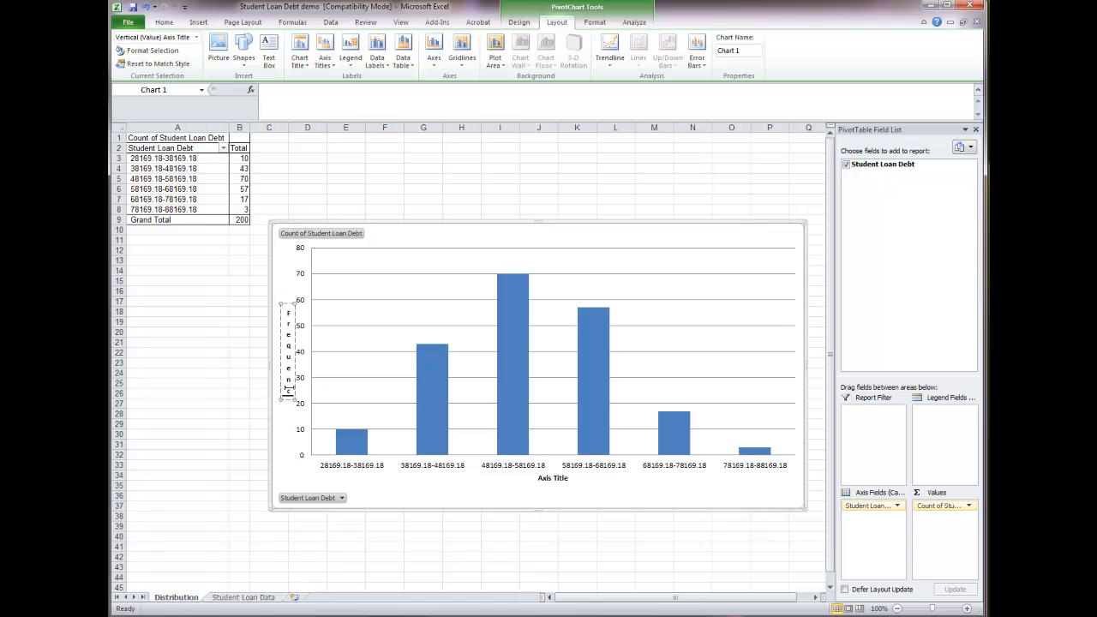
pyautogui.click(546, 479)
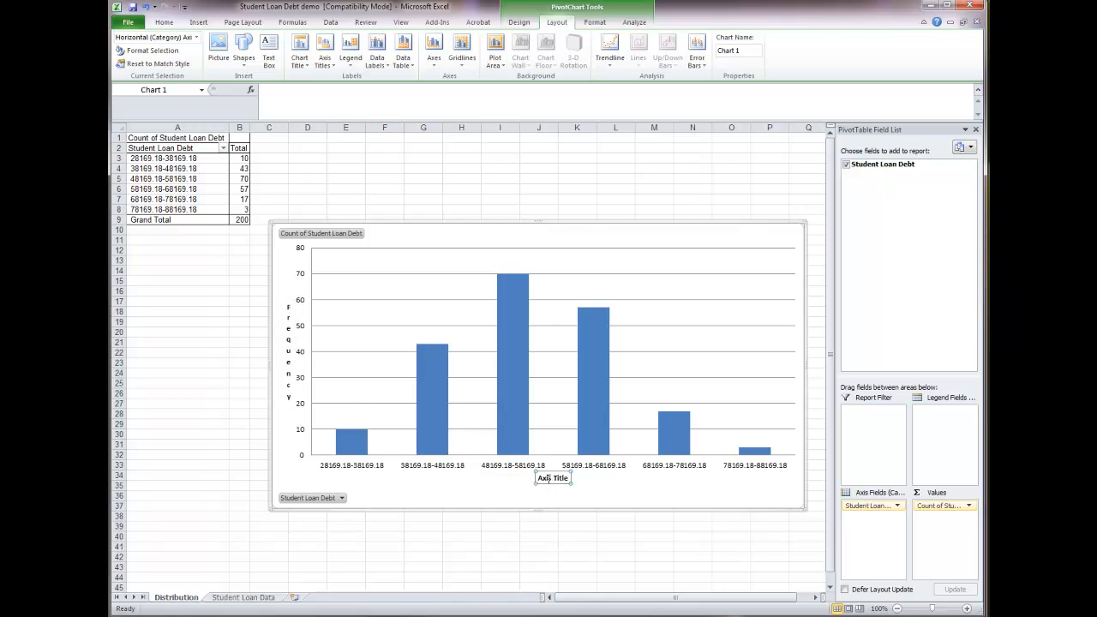
pyautogui.moveTo(570, 478); pyautogui.dragTo(540, 478)
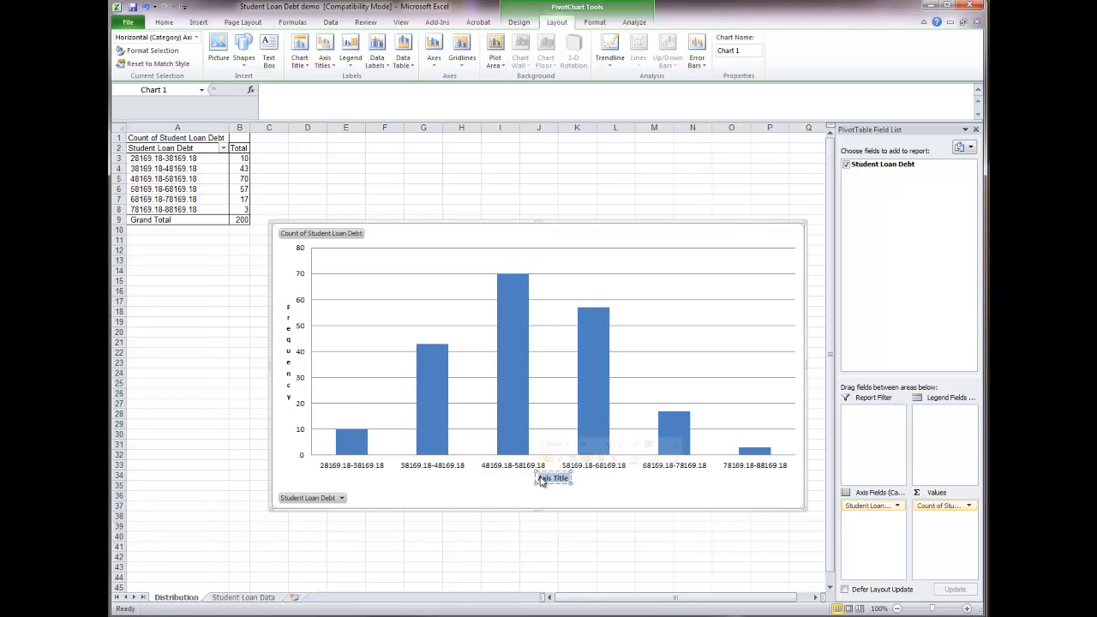
pyautogui.write('St')
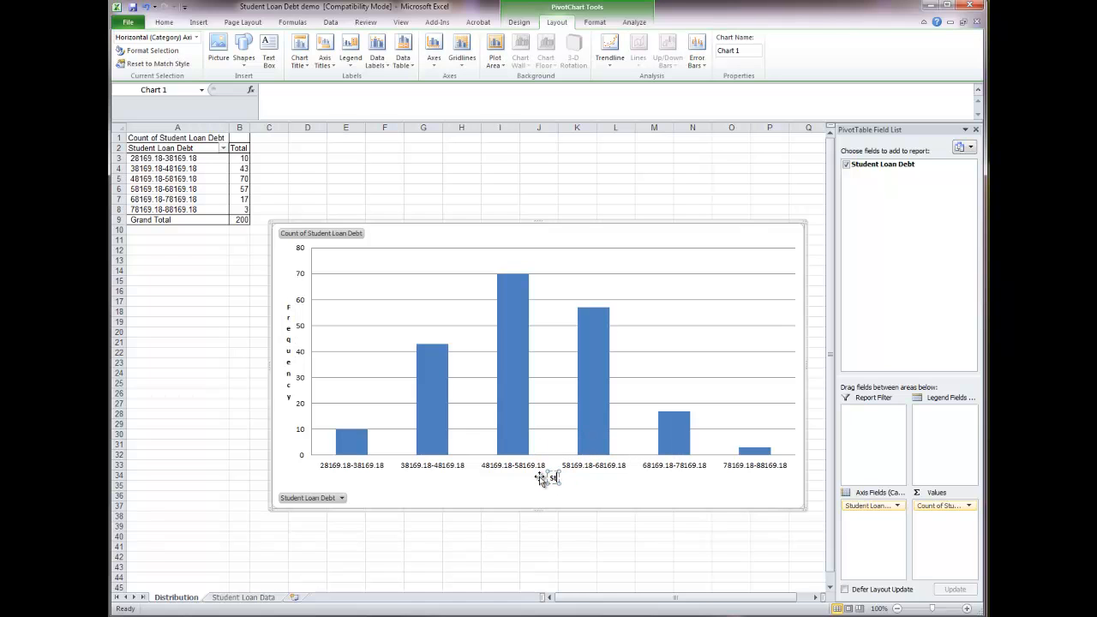
pyautogui.write('udent Loan')
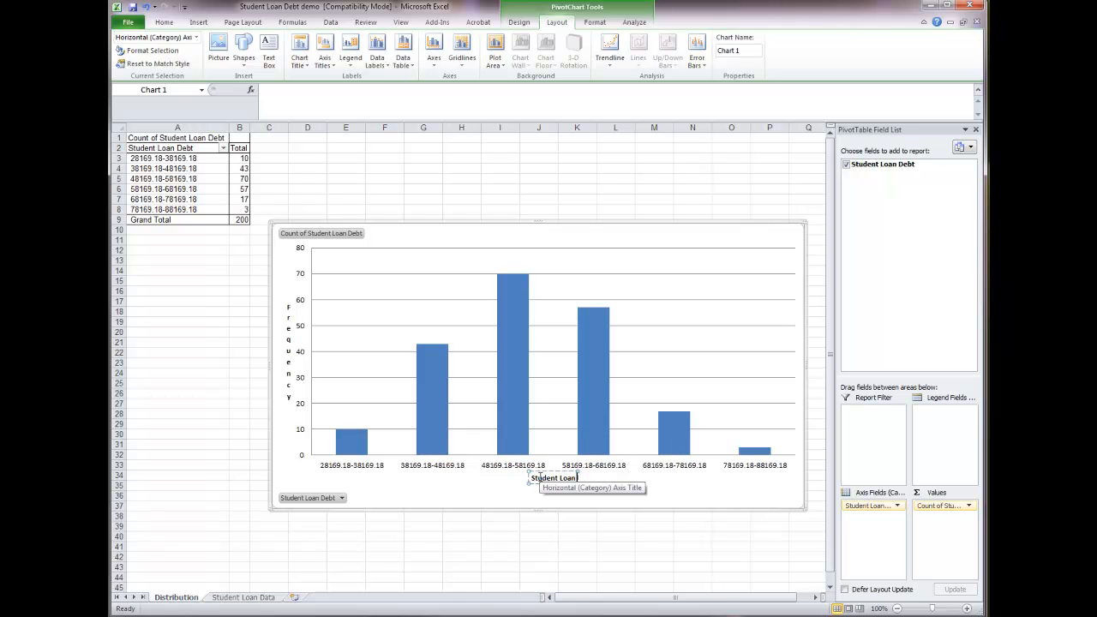
pyautogui.write(' Debtt')
pyautogui.click(754, 236)
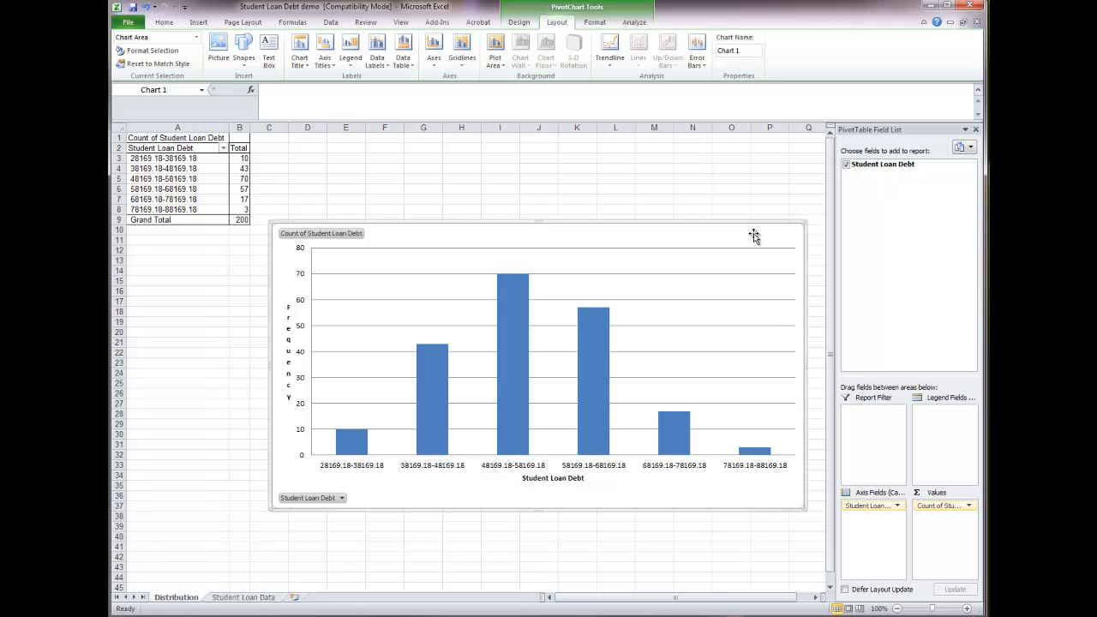
# Copy the PivotChart and paste it into the Lab 3 Word document on a new line below question 1
pyautogui.click(754, 256)
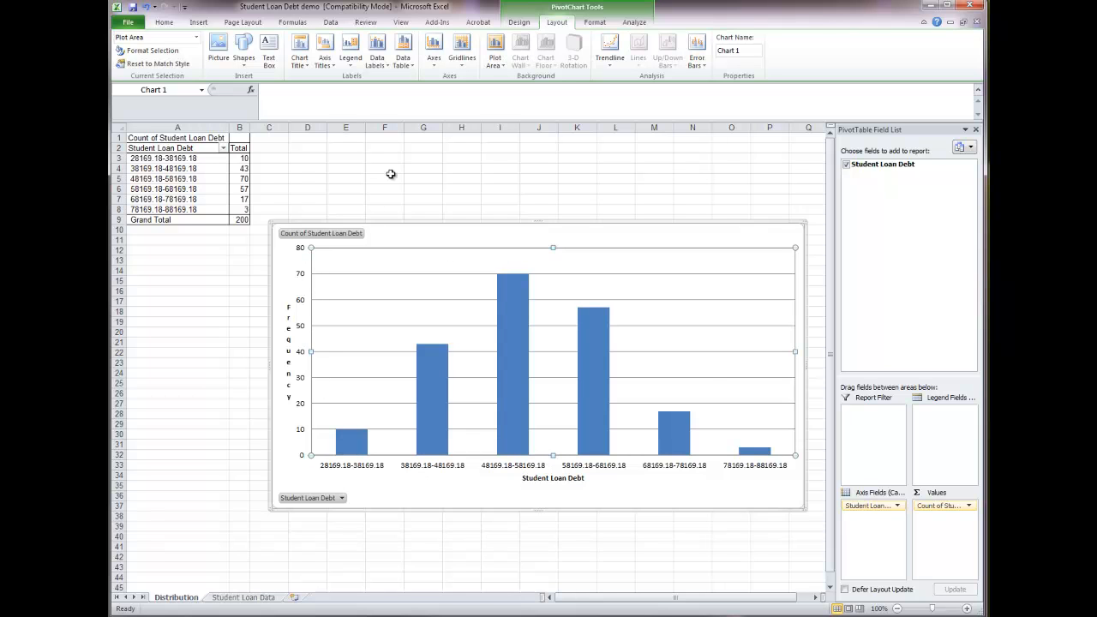
pyautogui.click(666, 234)
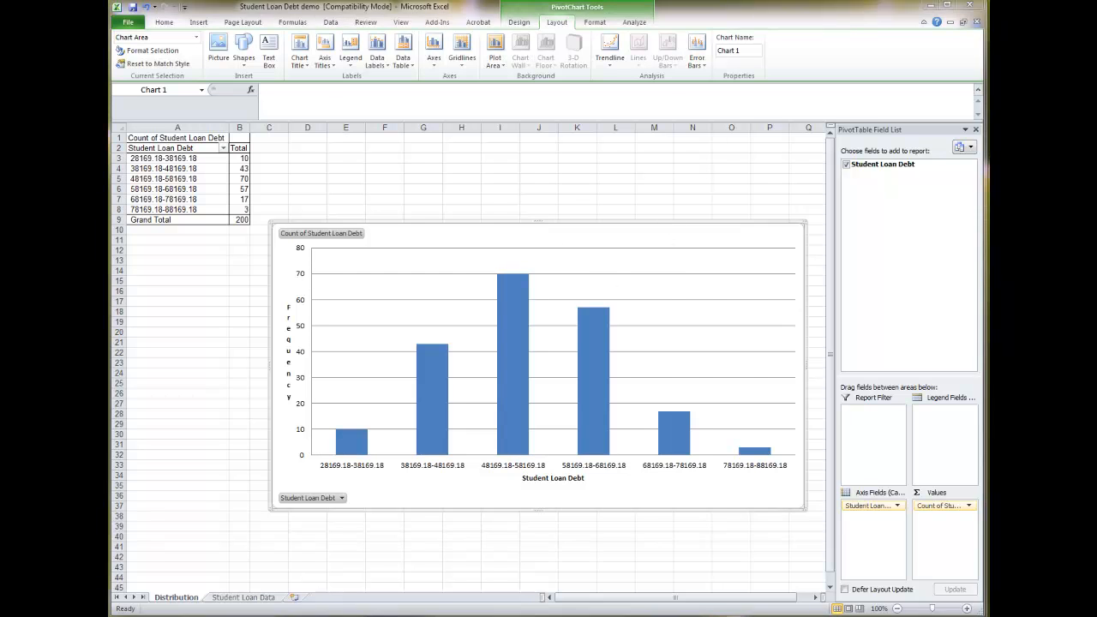
pyautogui.click(308, 616)
pyautogui.click(863, 311)
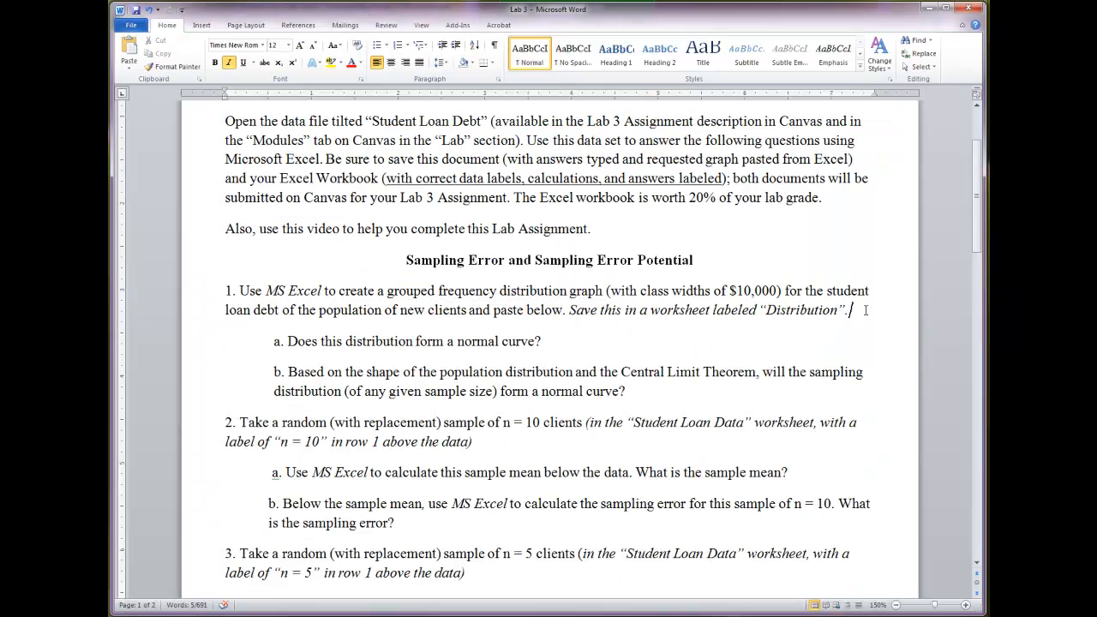
pyautogui.press('Return')
pyautogui.hotkey('ctrl', 'v')
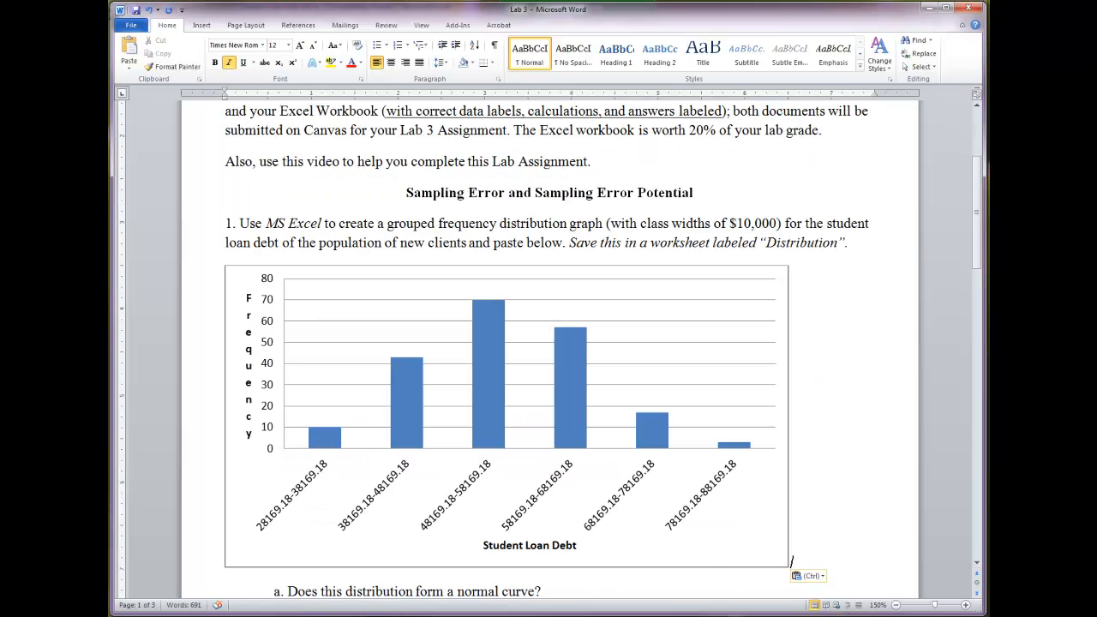
# Undo the chart paste and use Paste Special to insert the chart as Picture (Enhanced Metafile) instead
pyautogui.click(149, 12)
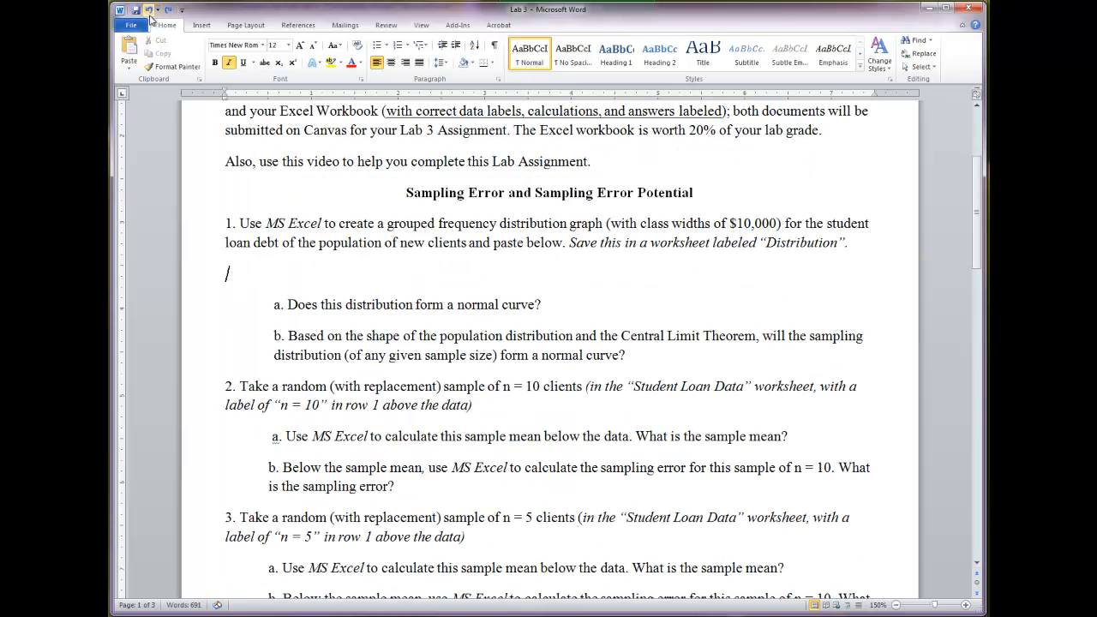
pyautogui.click(130, 69)
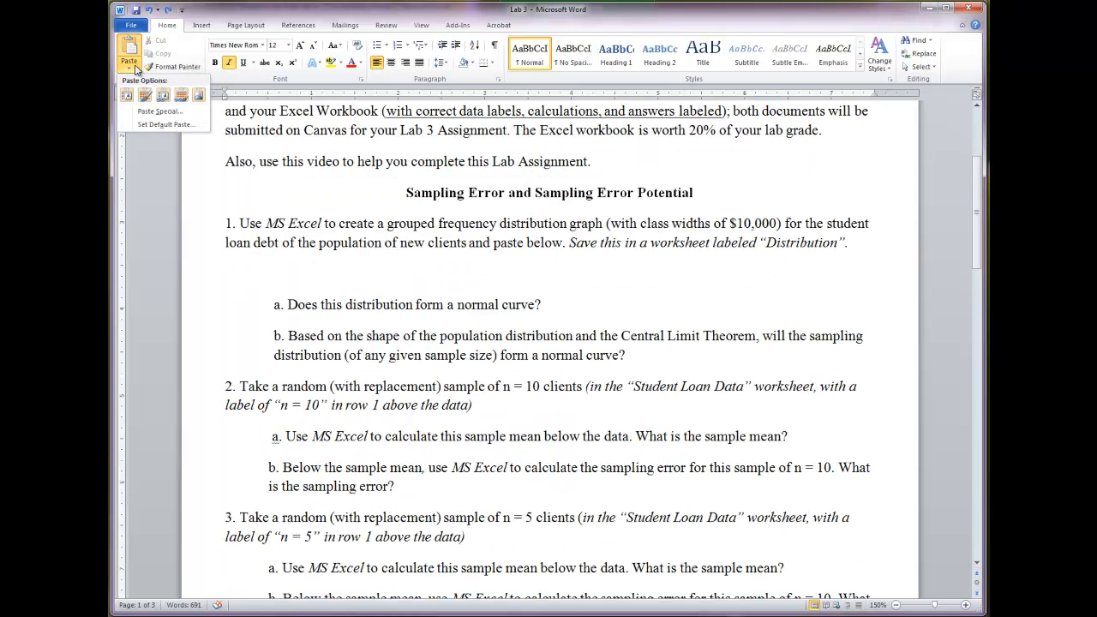
pyautogui.click(160, 111)
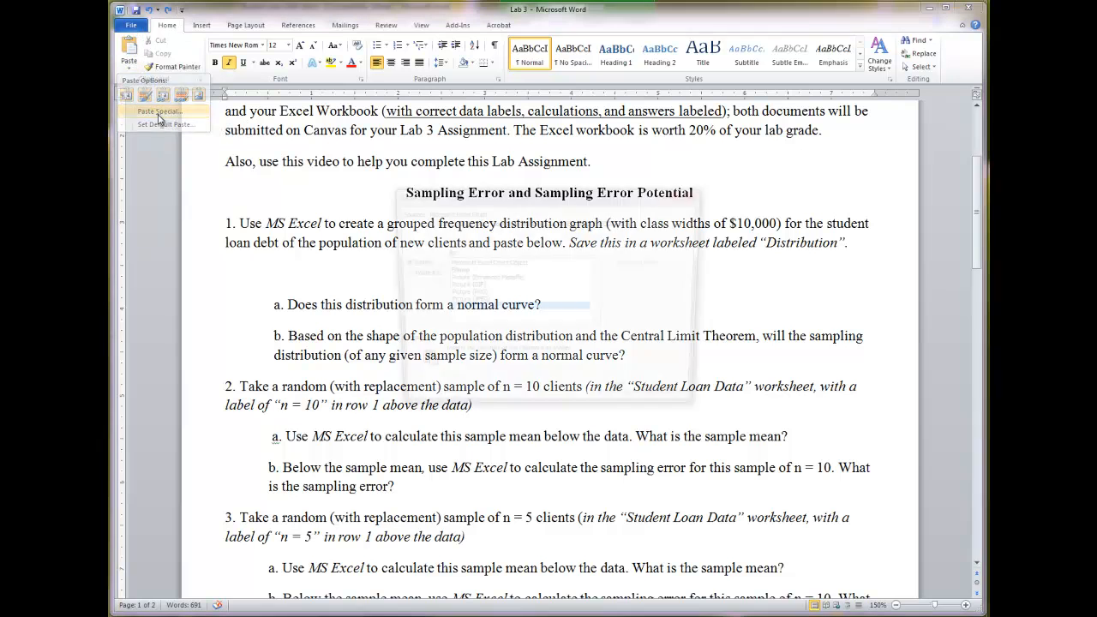
pyautogui.doubleClick(478, 279)
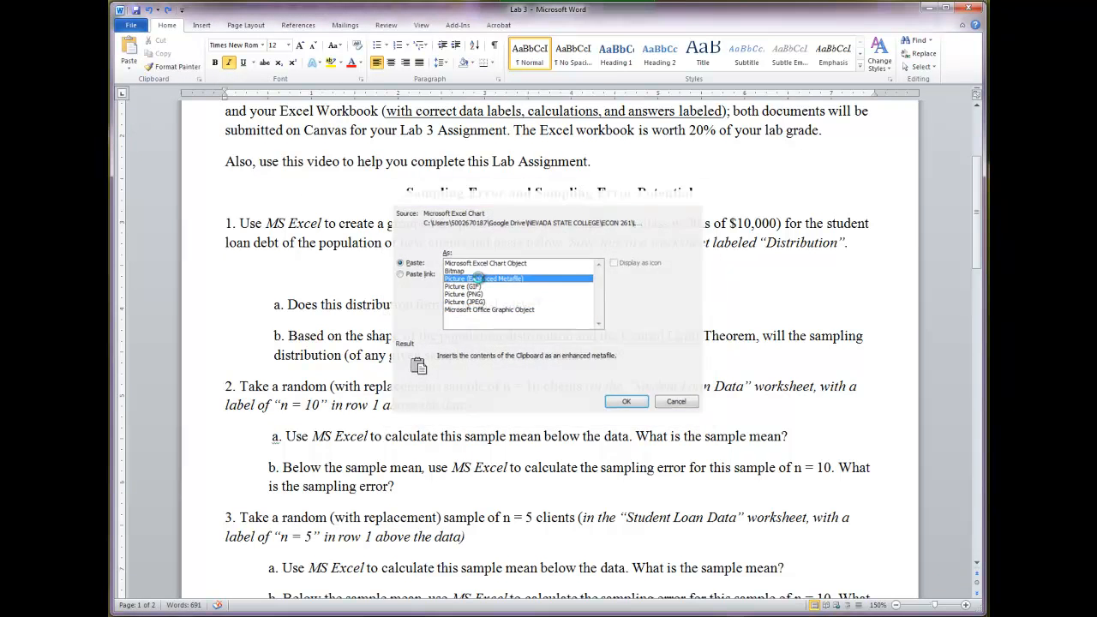
# Shrink the pasted chart picture proportionally to a little over half its width
pyautogui.click(873, 533)
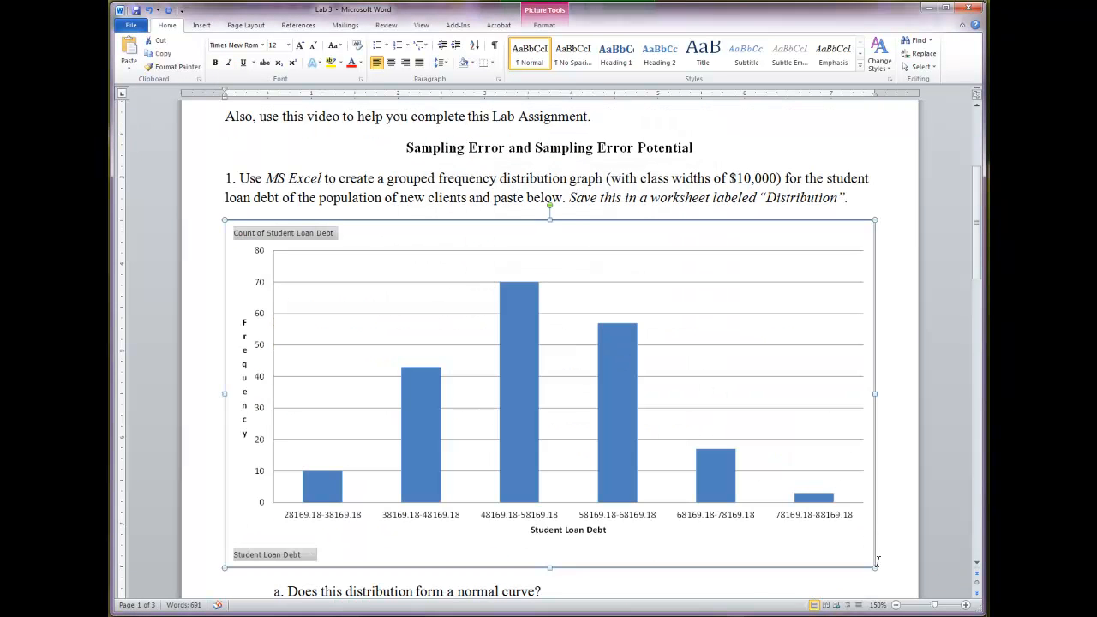
pyautogui.moveTo(872, 566); pyautogui.dragTo(586, 412)
pyautogui.click(677, 397)
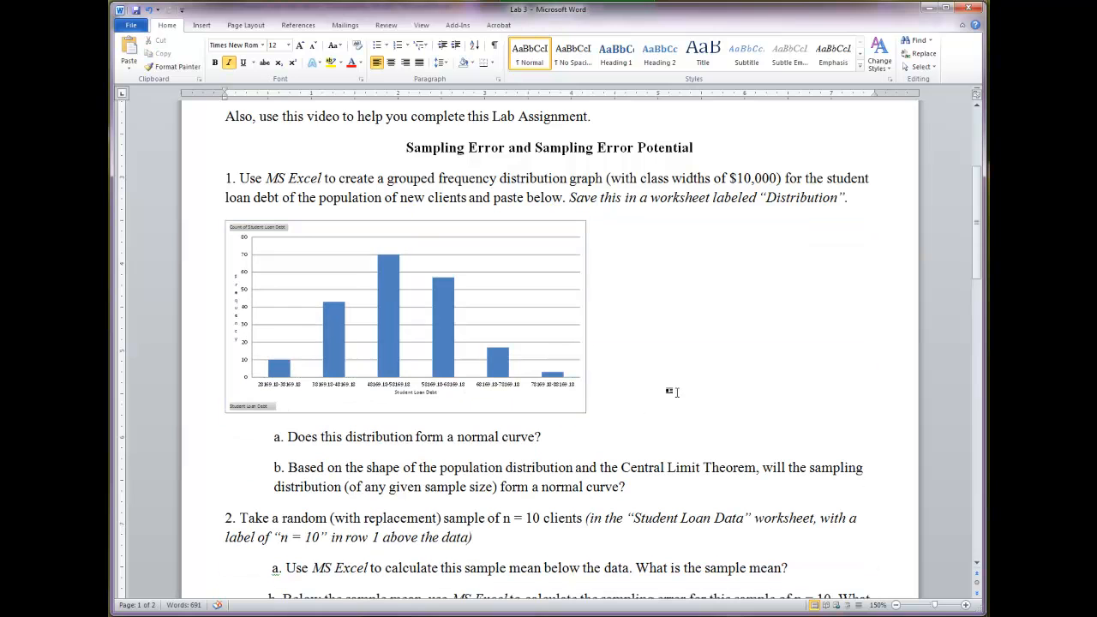
# Review questions 1a and 1b below the chart and the sampling instructions in questions 2 and 3
pyautogui.click(656, 438)
pyautogui.click(646, 471)
pyautogui.click(561, 435)
pyautogui.click(642, 486)
pyautogui.scroll(-2, 641, 486)
pyautogui.scroll(1, 621, 477)
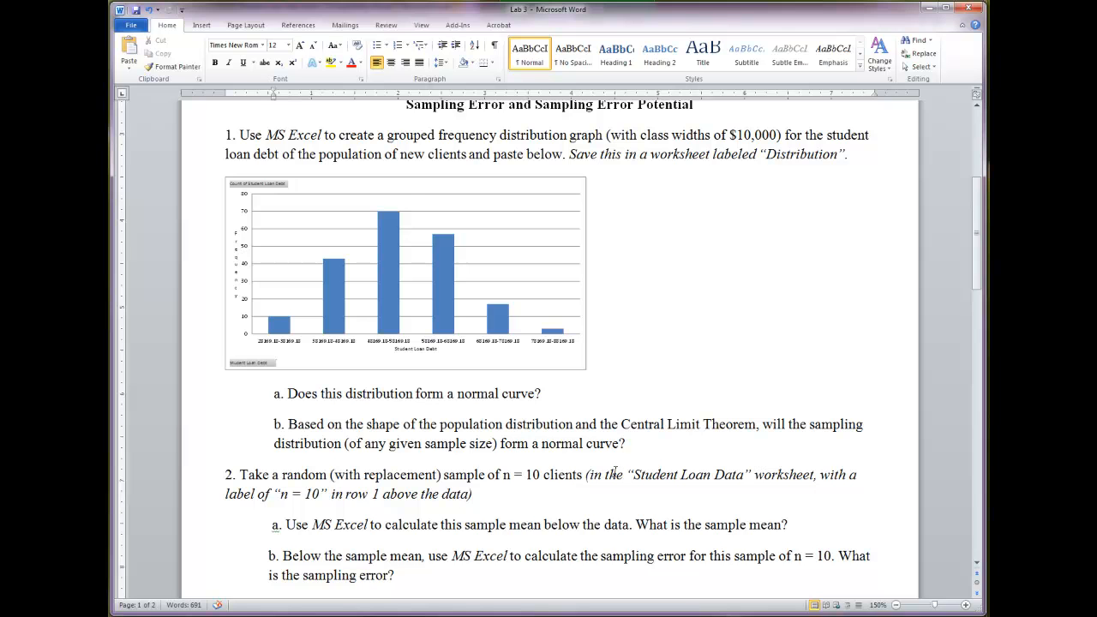
pyautogui.scroll(-4, 615, 472)
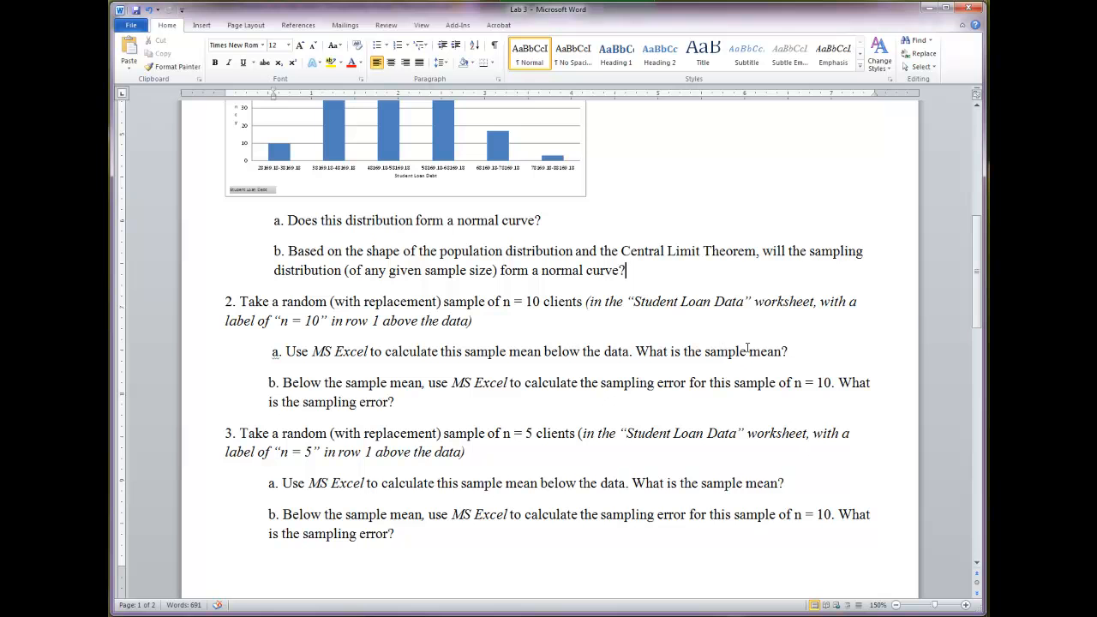
# Switch to the Excel workbook and show the first rows of the Student Loan Data worksheet
pyautogui.hotkey('alt', 'Tab')
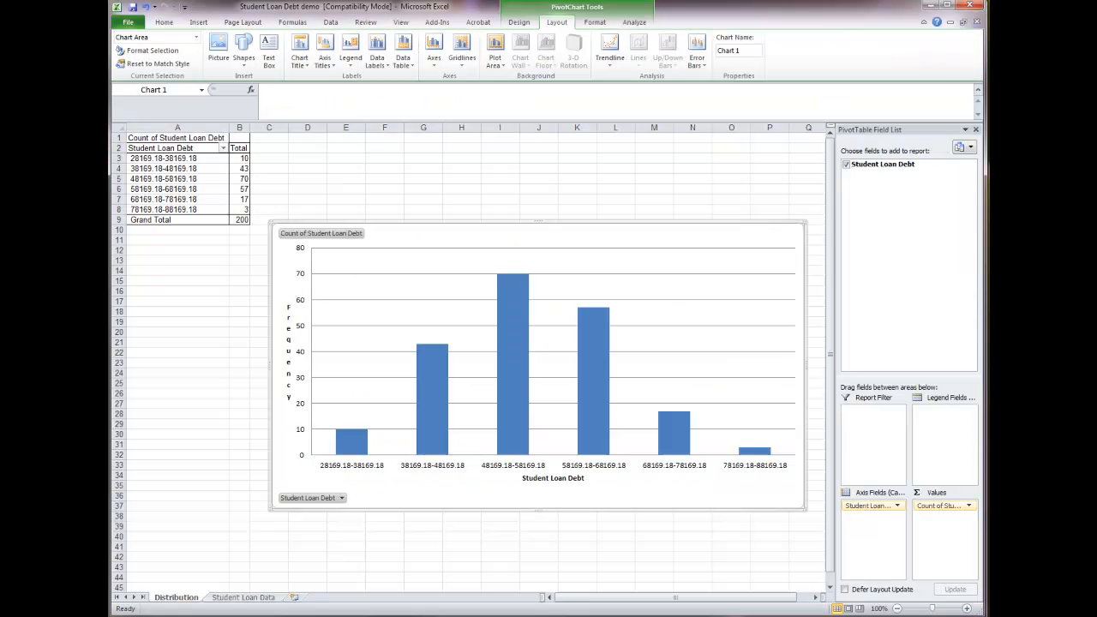
pyautogui.click(230, 598)
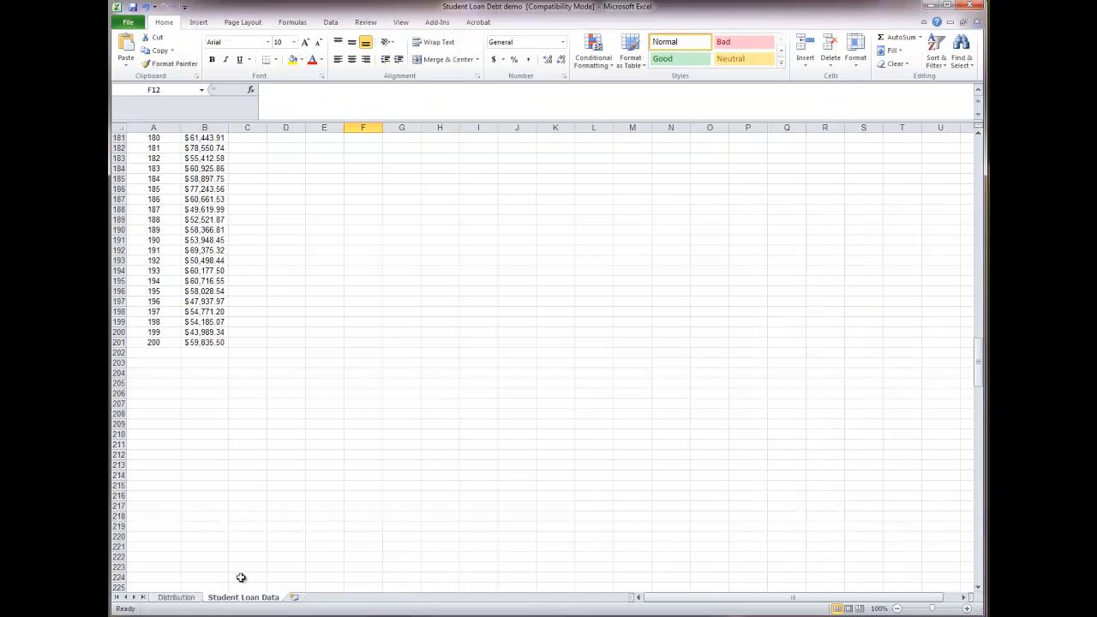
pyautogui.scroll(20, 277, 496)
pyautogui.scroll(20, 277, 496)
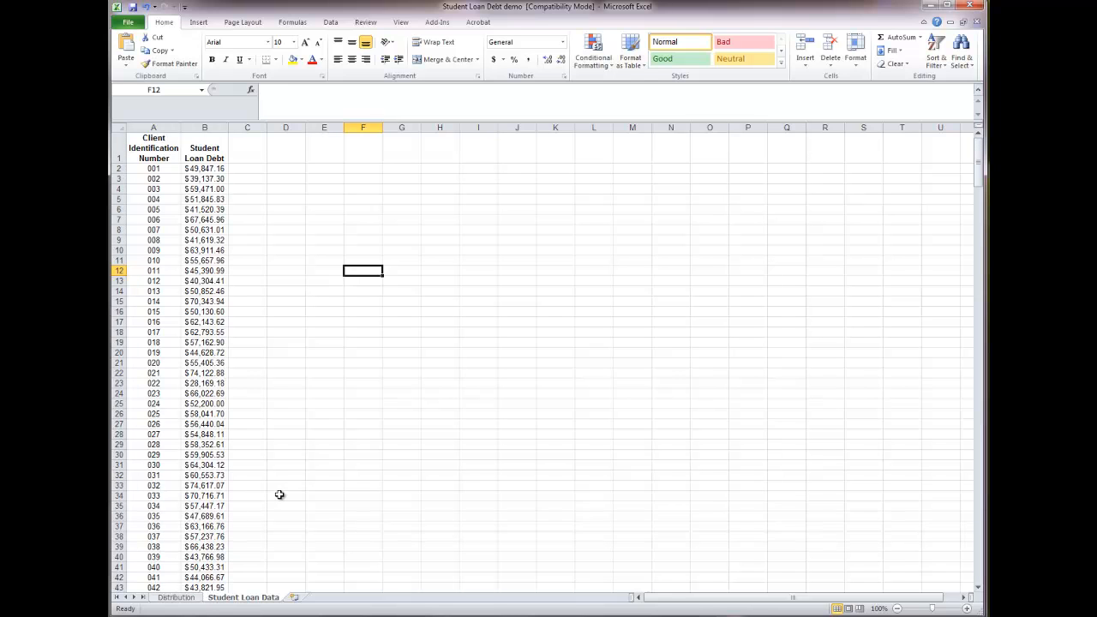
# Recheck question 2 in the Word document and enter the label n = 10 in cell D1 of the Student Loan Data worksheet
pyautogui.click(317, 616)
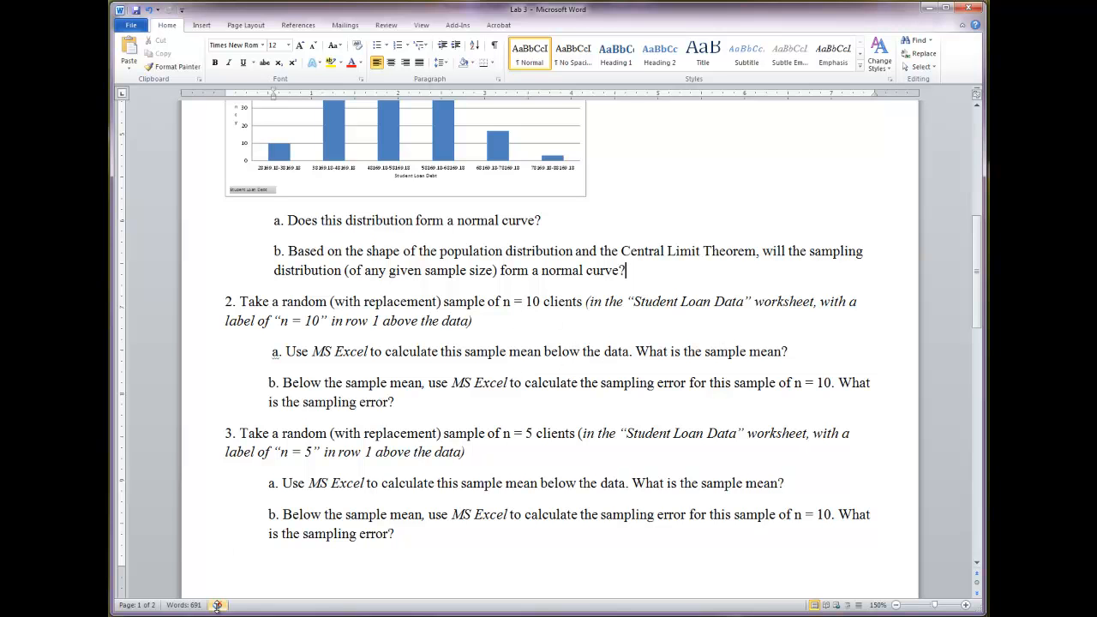
pyautogui.moveTo(176, 616)
pyautogui.click(182, 590)
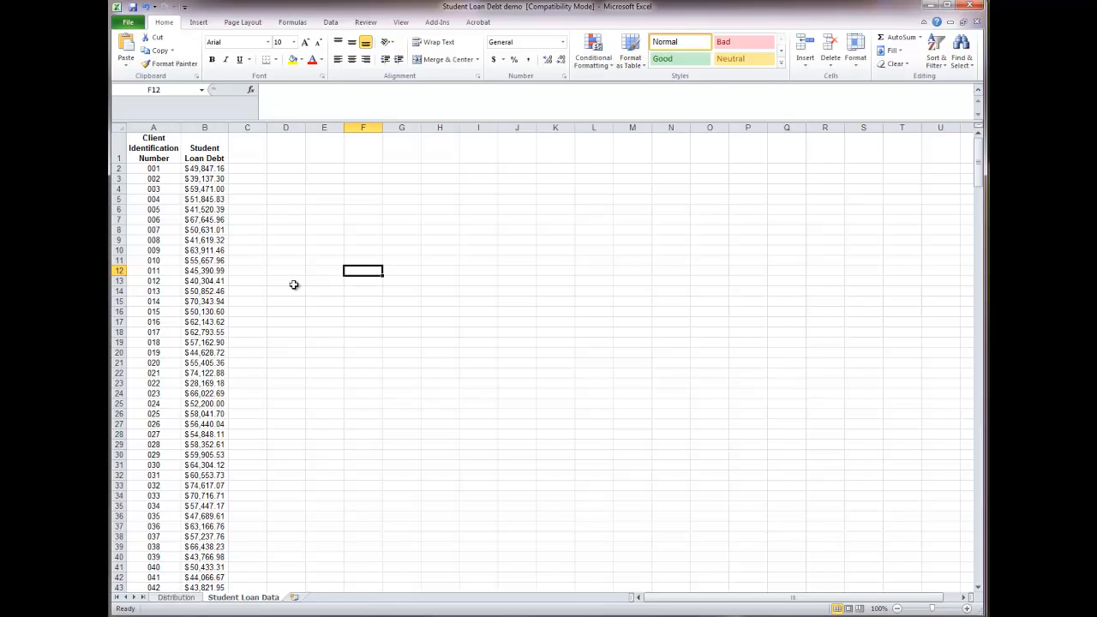
pyautogui.click(290, 156)
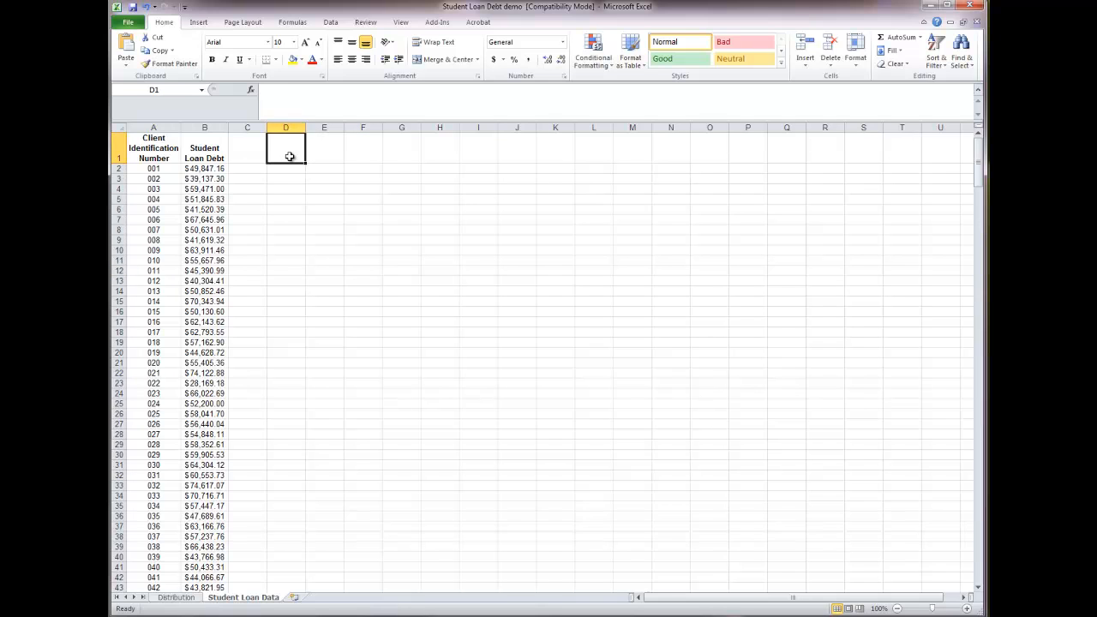
pyautogui.write('n = 10')
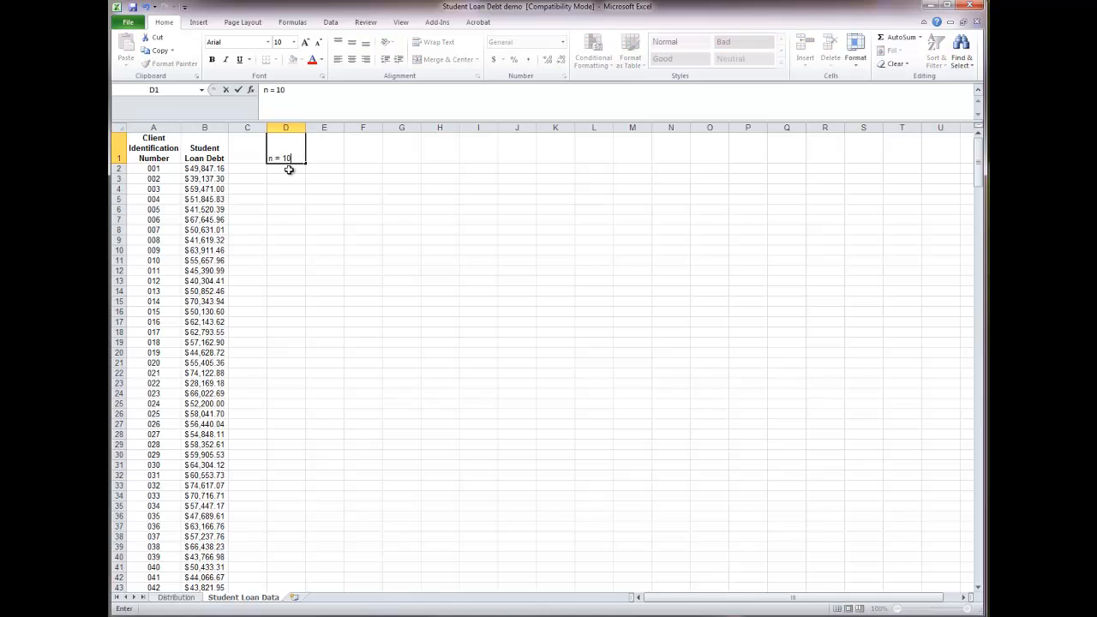
pyautogui.click(289, 169)
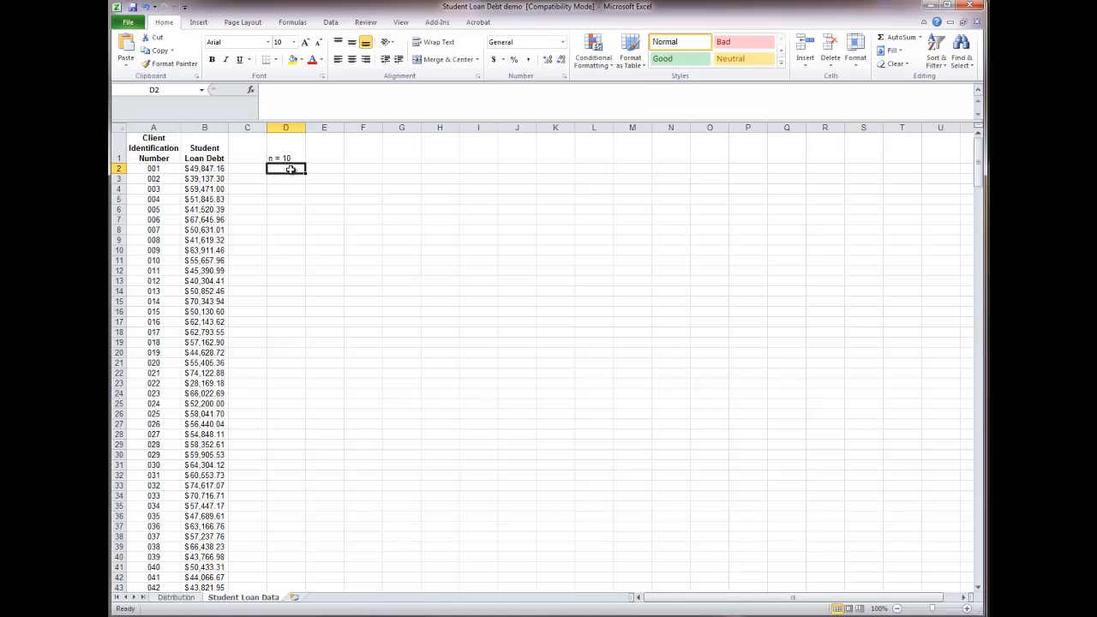
pyautogui.click(324, 24)
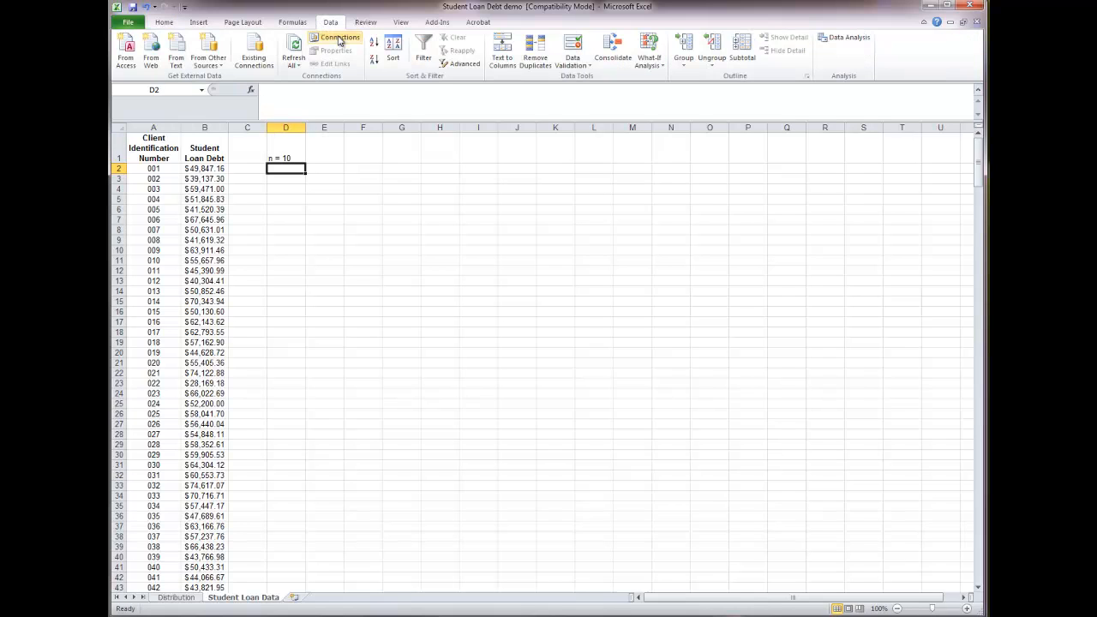
pyautogui.click(849, 40)
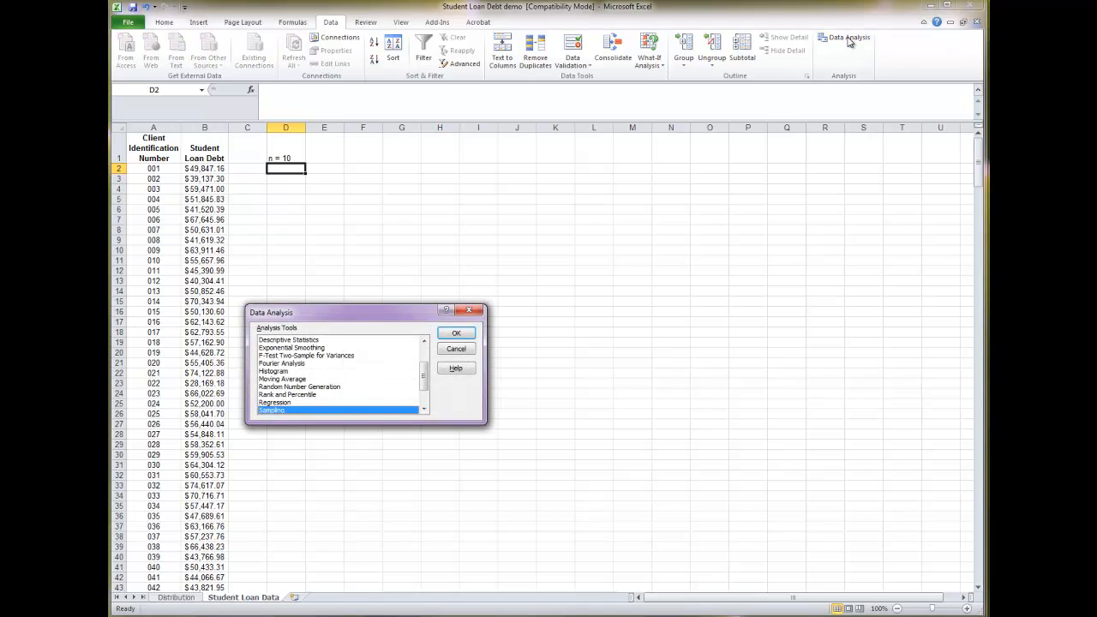
pyautogui.click(469, 309)
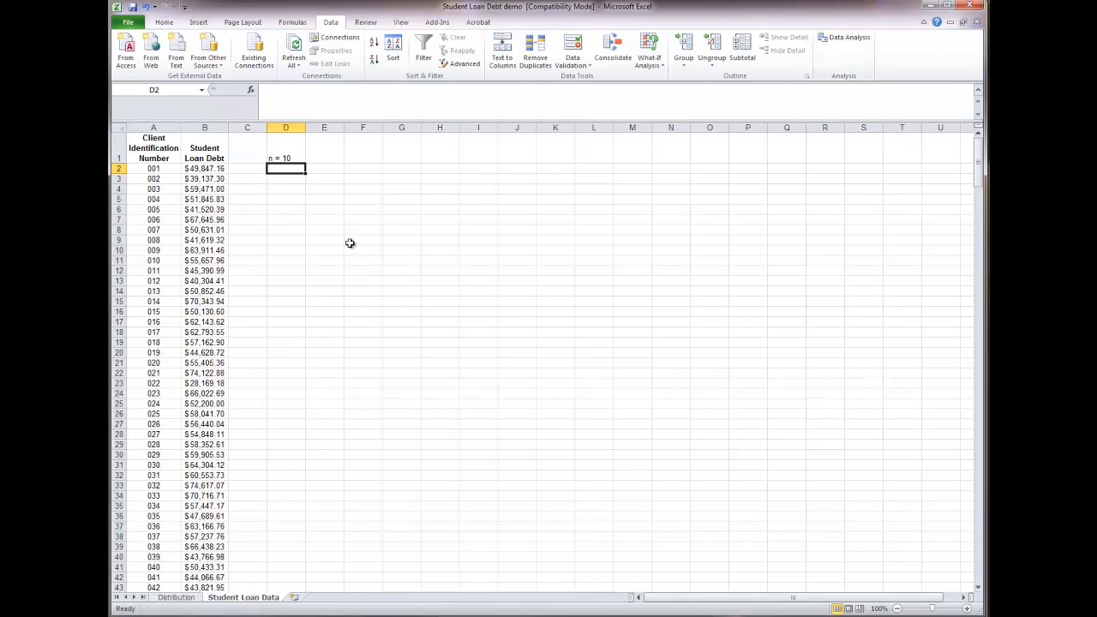
# Make sure the Analysis ToolPak is enabled among the Excel add-ins
pyautogui.click(129, 23)
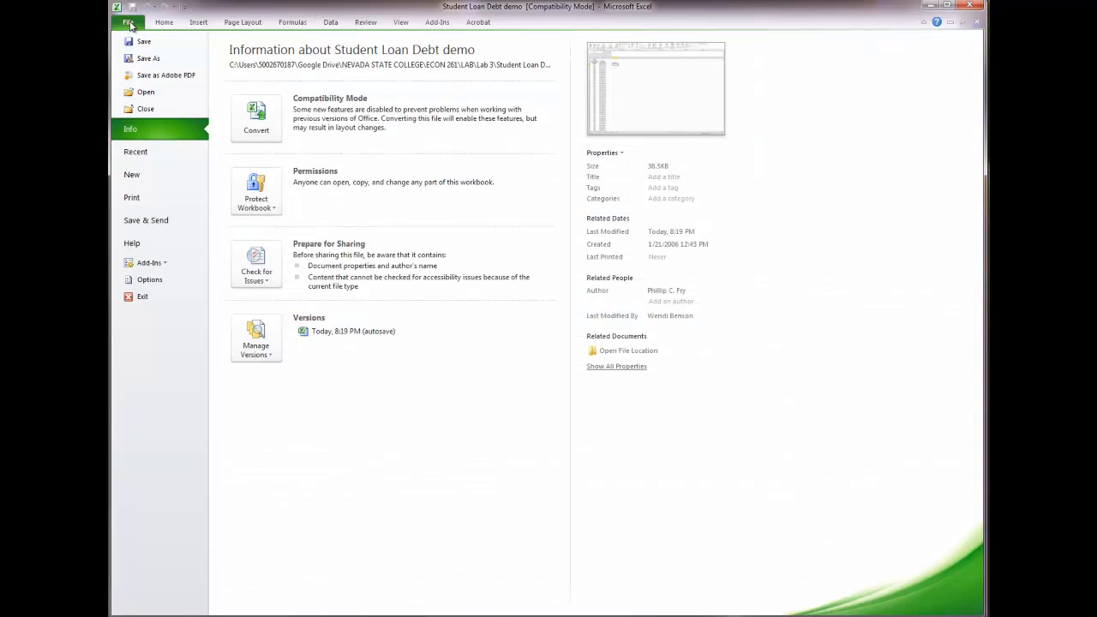
pyautogui.click(153, 280)
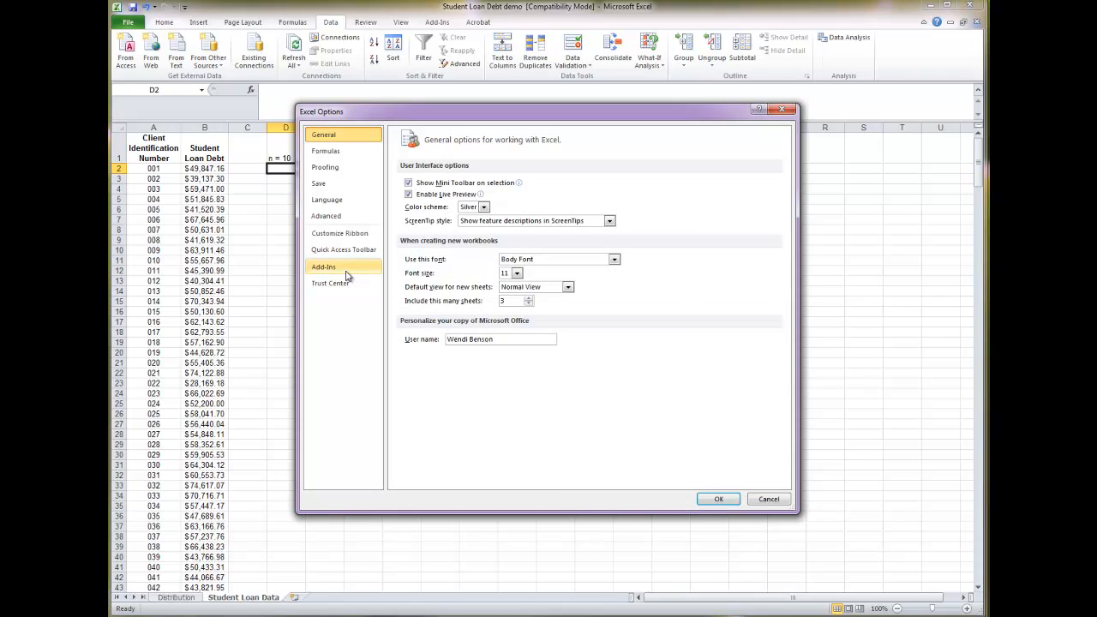
pyautogui.click(334, 273)
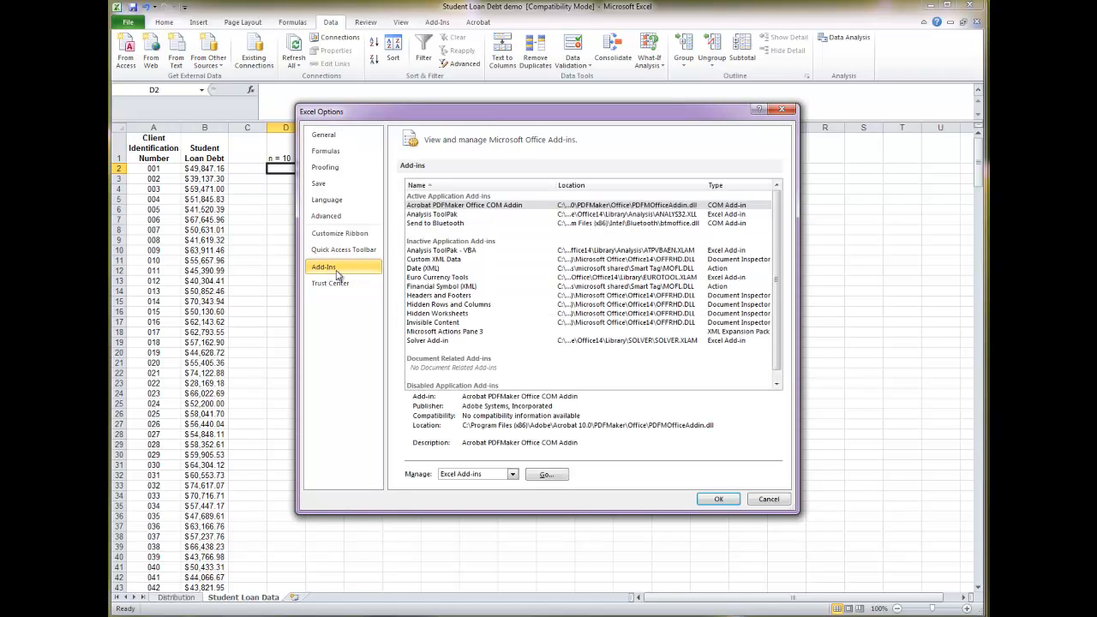
pyautogui.click(424, 216)
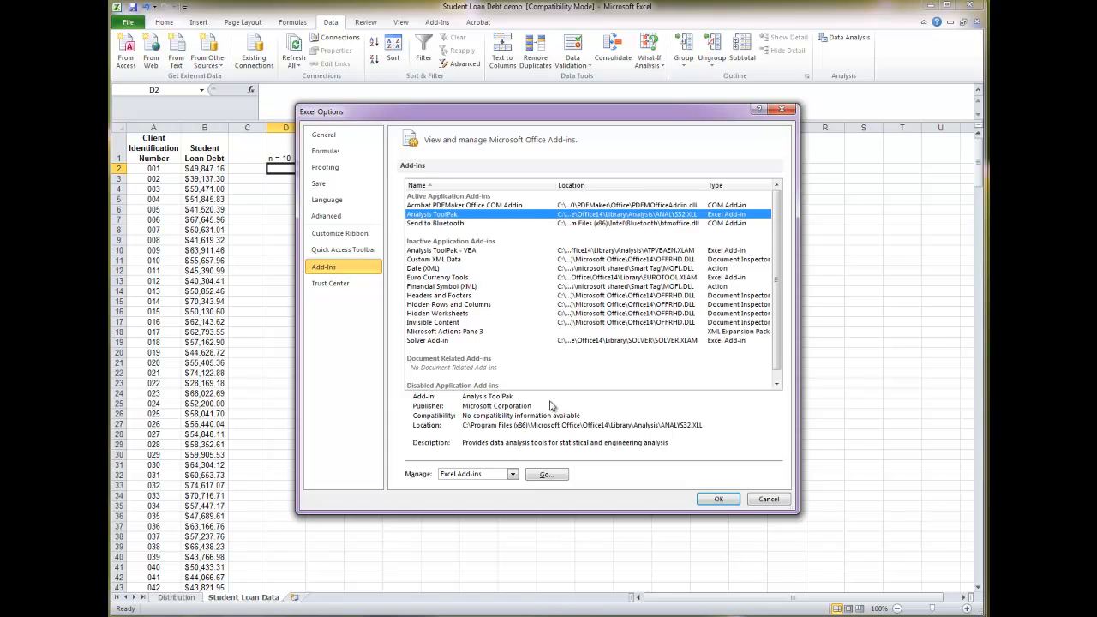
pyautogui.click(545, 476)
pyautogui.click(291, 289)
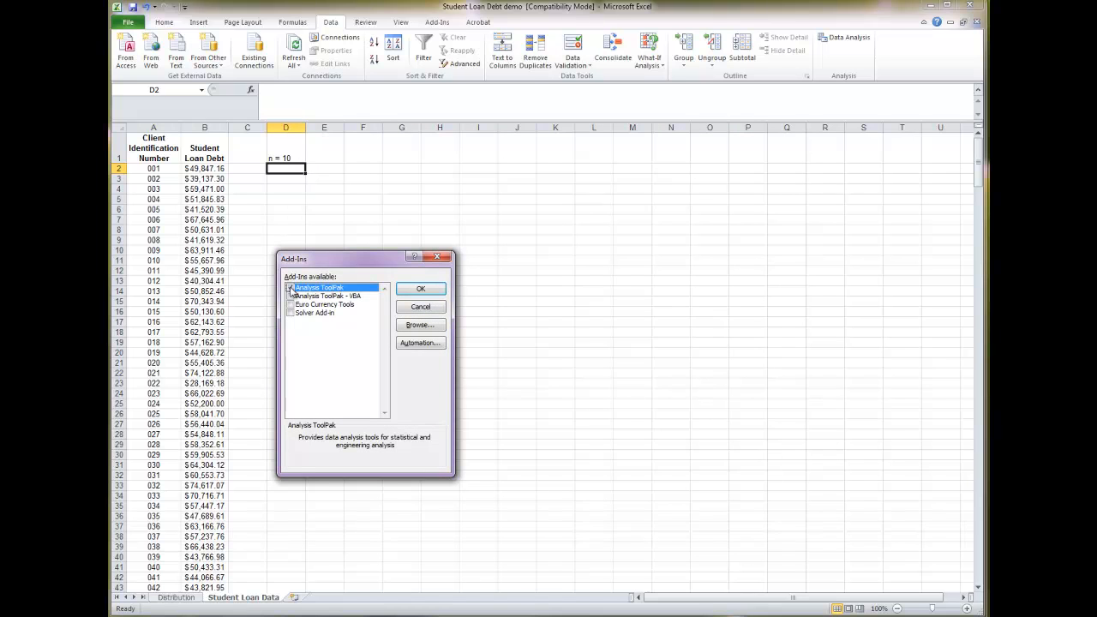
pyautogui.click(418, 290)
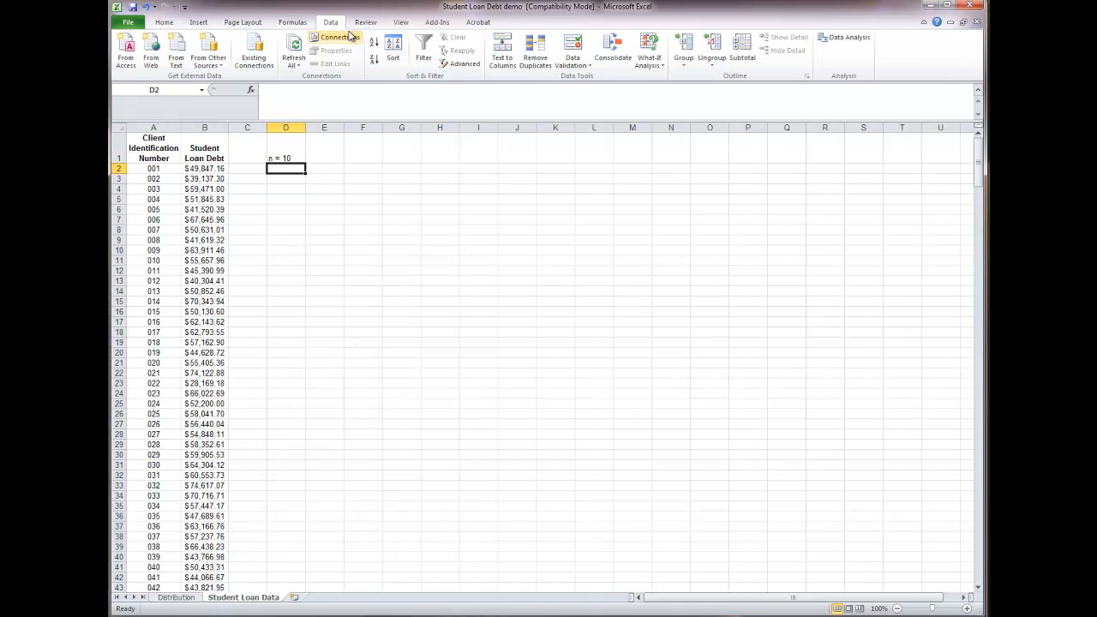
# Start the Sampling analysis tool and set its input range to the Student Loan Debt column, $B$1:$B$201, including the header
pyautogui.click(850, 38)
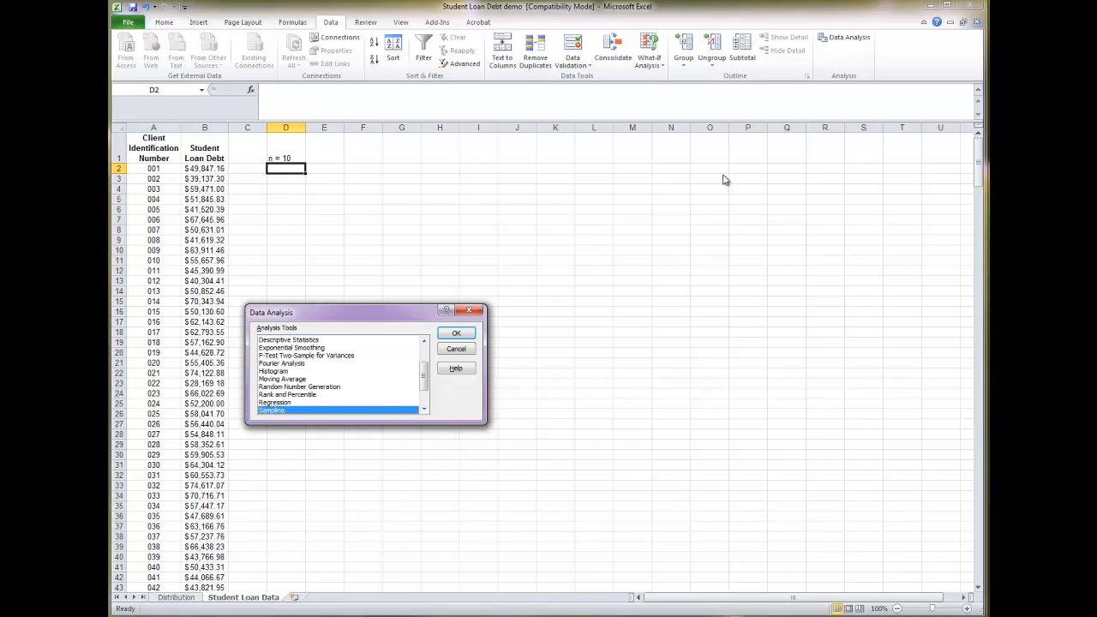
pyautogui.moveTo(424, 378); pyautogui.dragTo(426, 392)
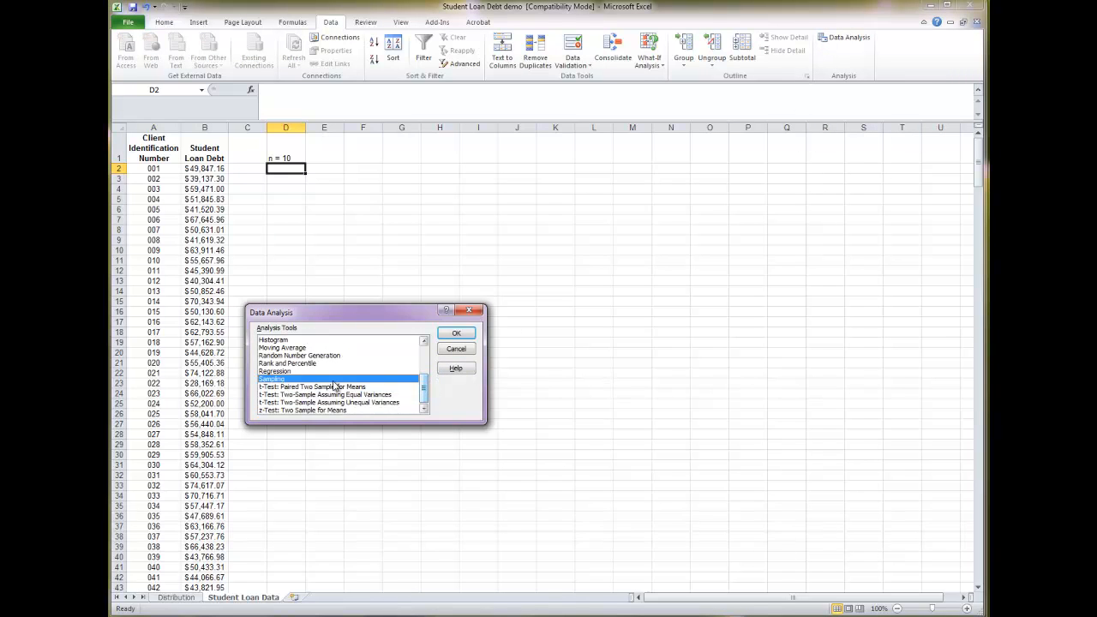
pyautogui.click(456, 333)
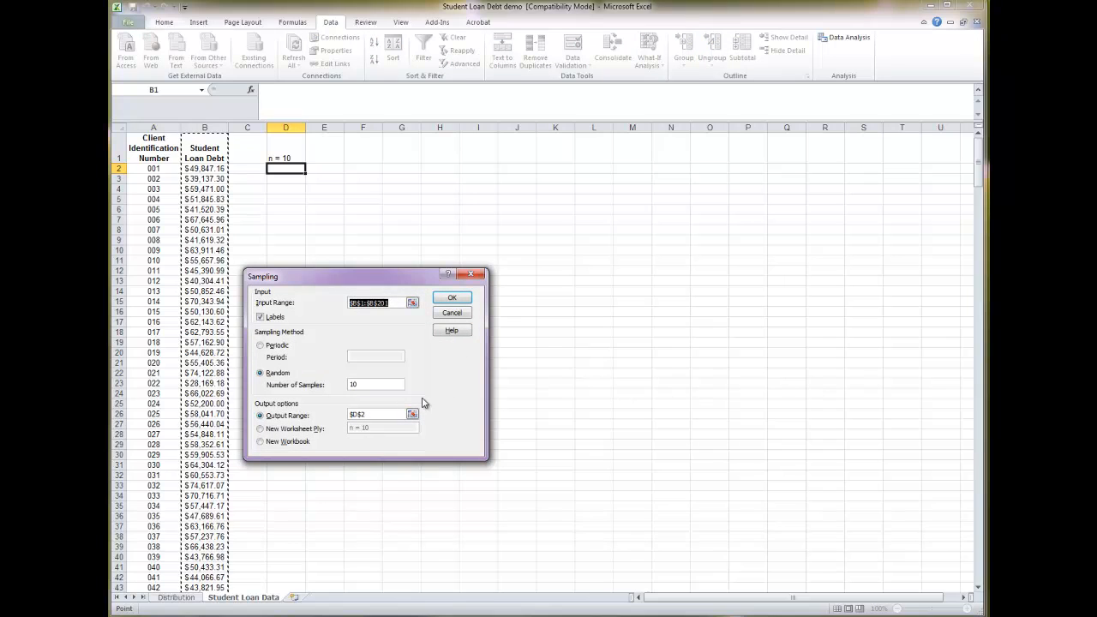
pyautogui.scroll(-19, 212, 214)
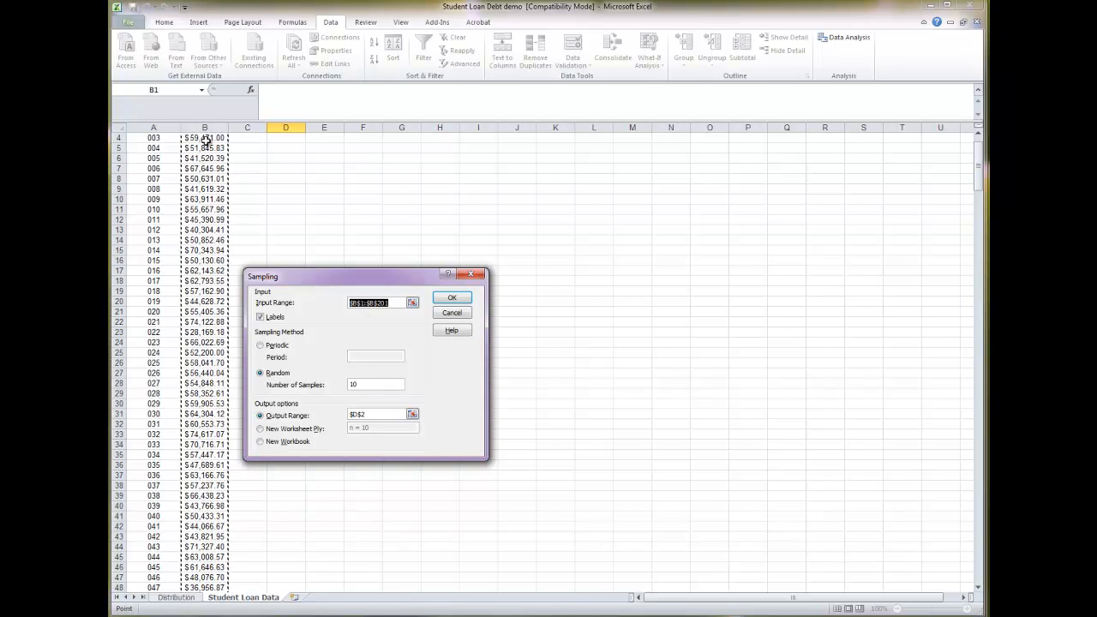
pyautogui.scroll(-20, 213, 281)
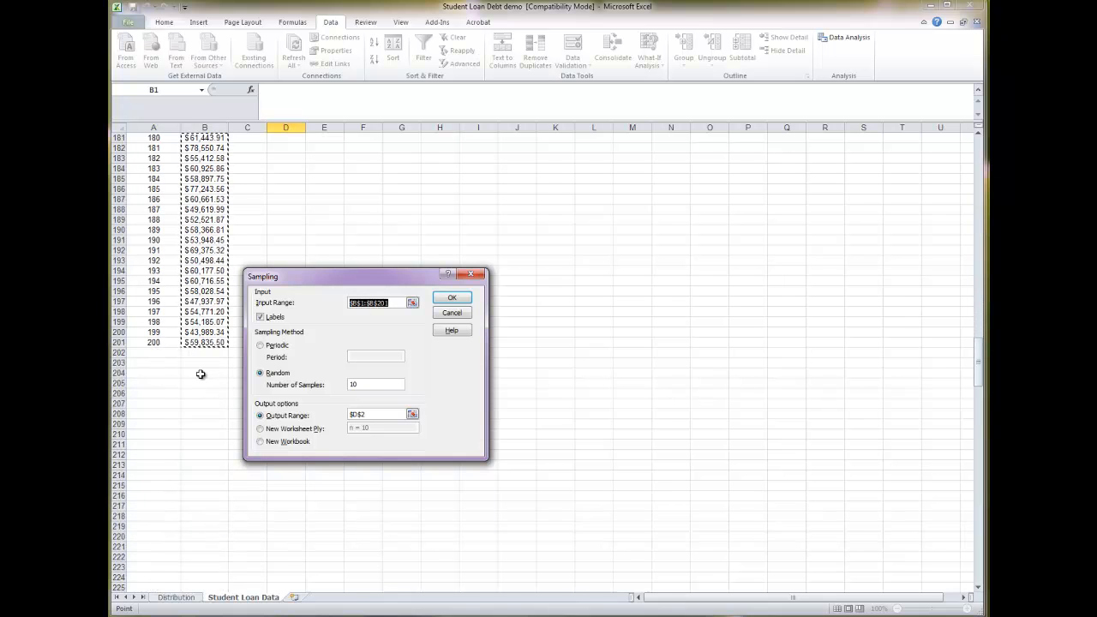
pyautogui.scroll(18, 201, 374)
pyautogui.scroll(20, 203, 373)
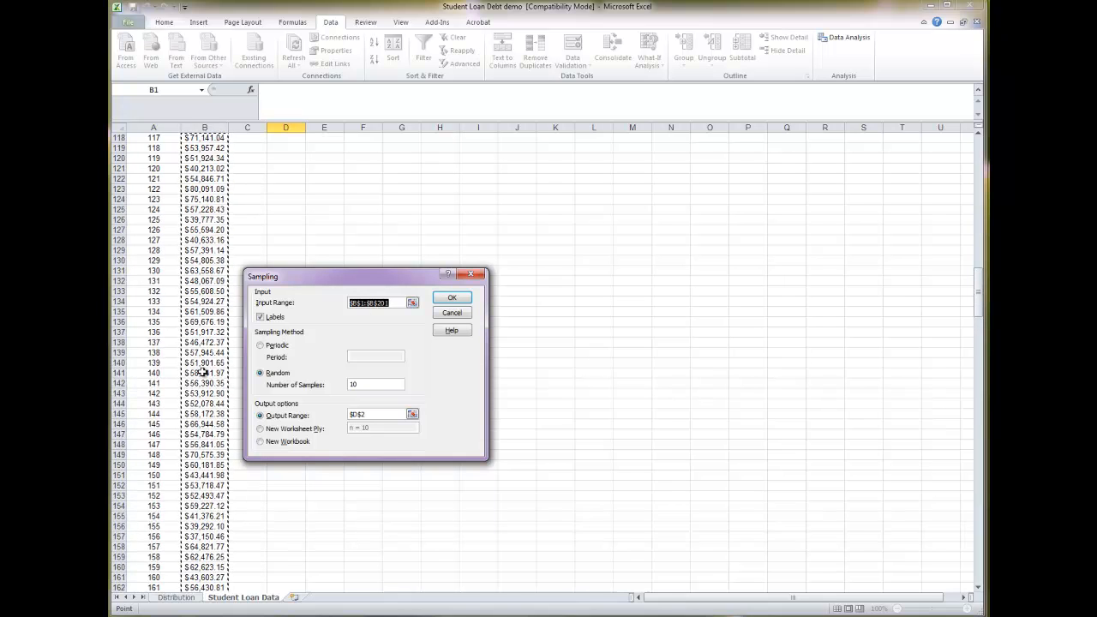
pyautogui.scroll(17, 204, 360)
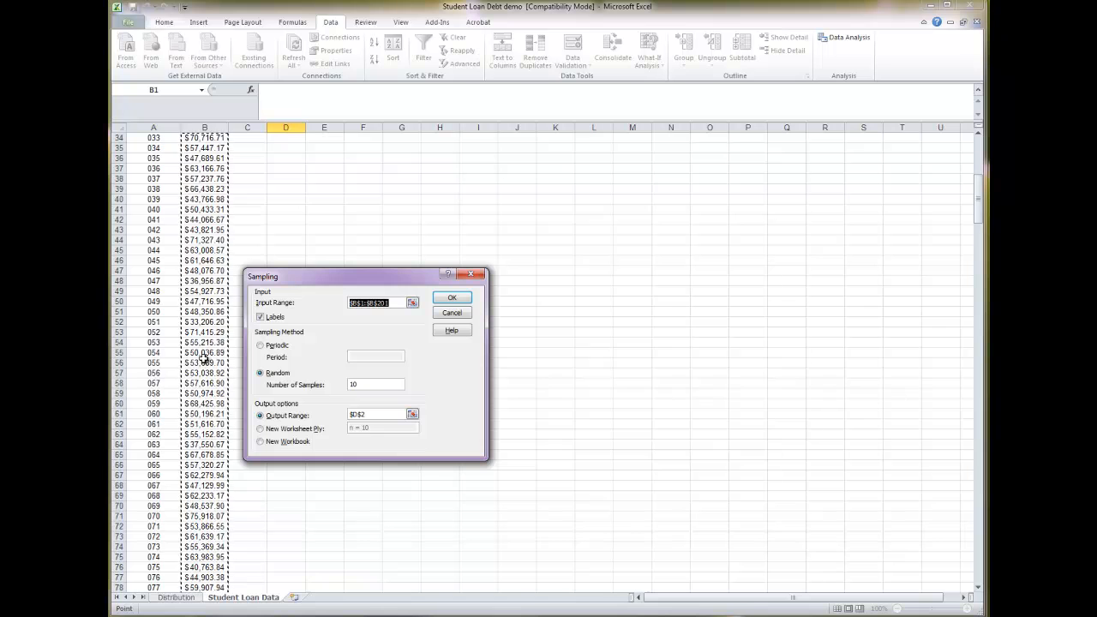
pyautogui.click(211, 150)
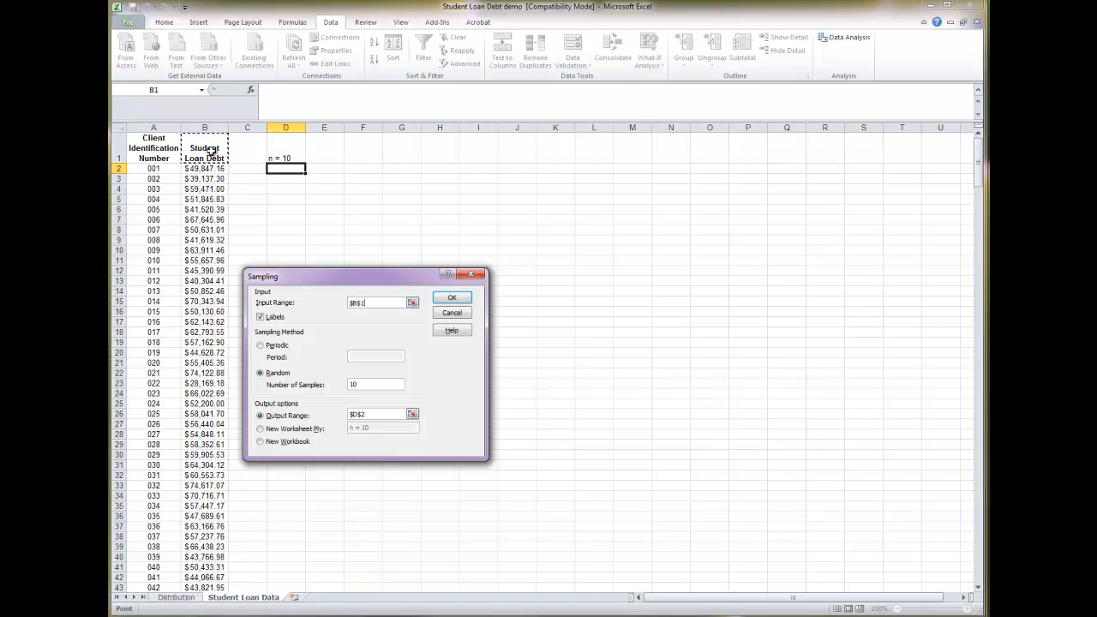
pyautogui.scroll(-6, 200, 318)
pyautogui.moveTo(977, 198); pyautogui.dragTo(960, 372)
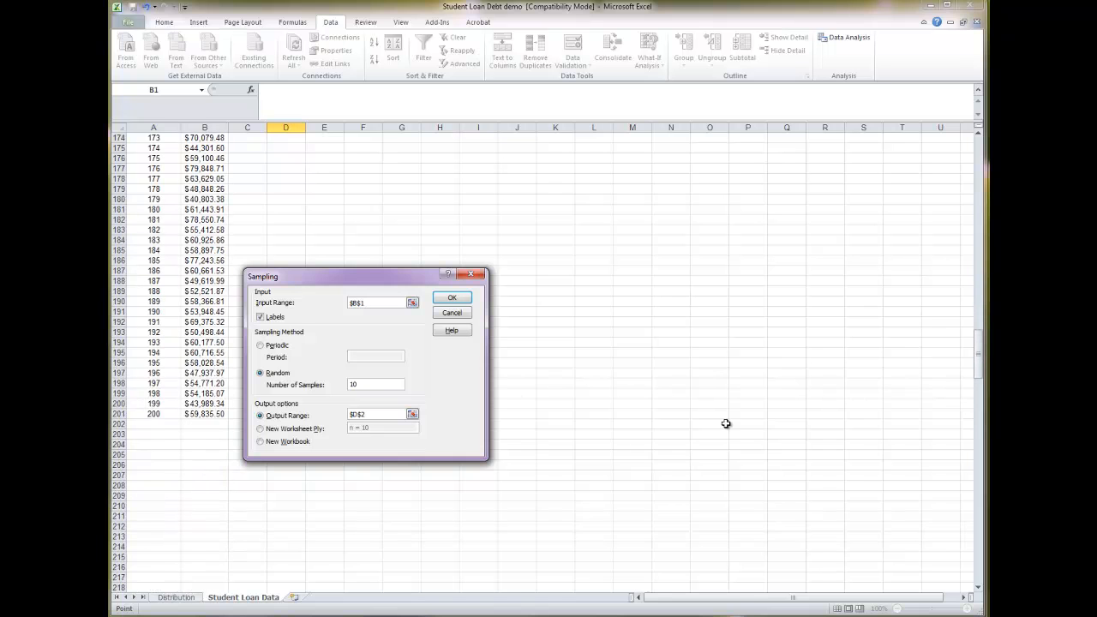
pyautogui.keyDown('shift'); pyautogui.click(205, 414); pyautogui.keyUp('shift')
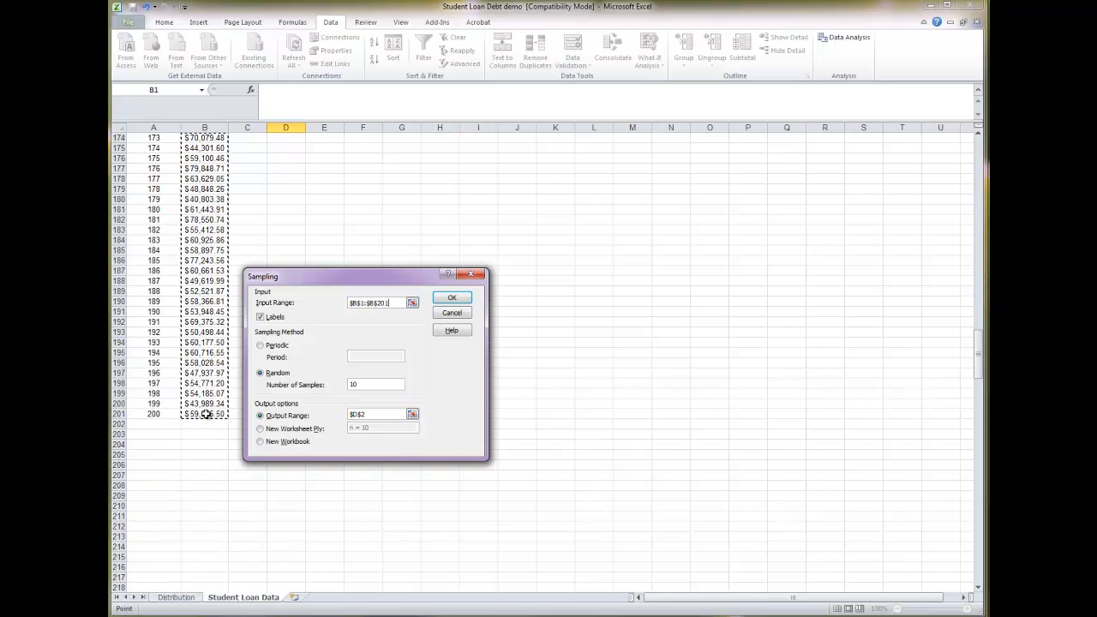
# Draw a random sample of 10 values with the output range starting at $D$2
pyautogui.doubleClick(360, 385)
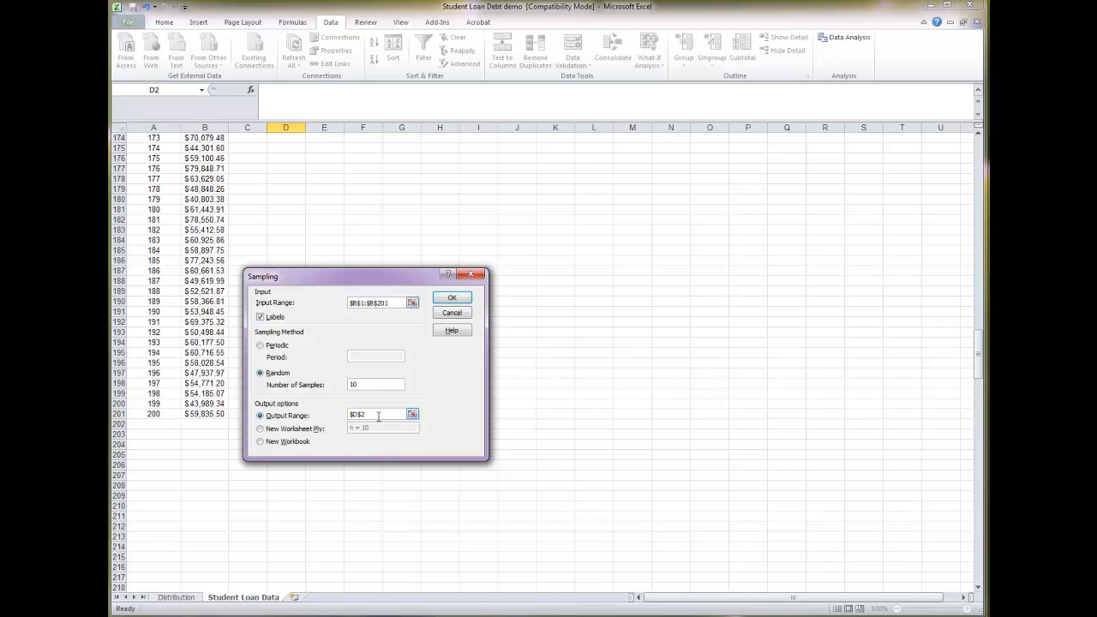
pyautogui.click(380, 414)
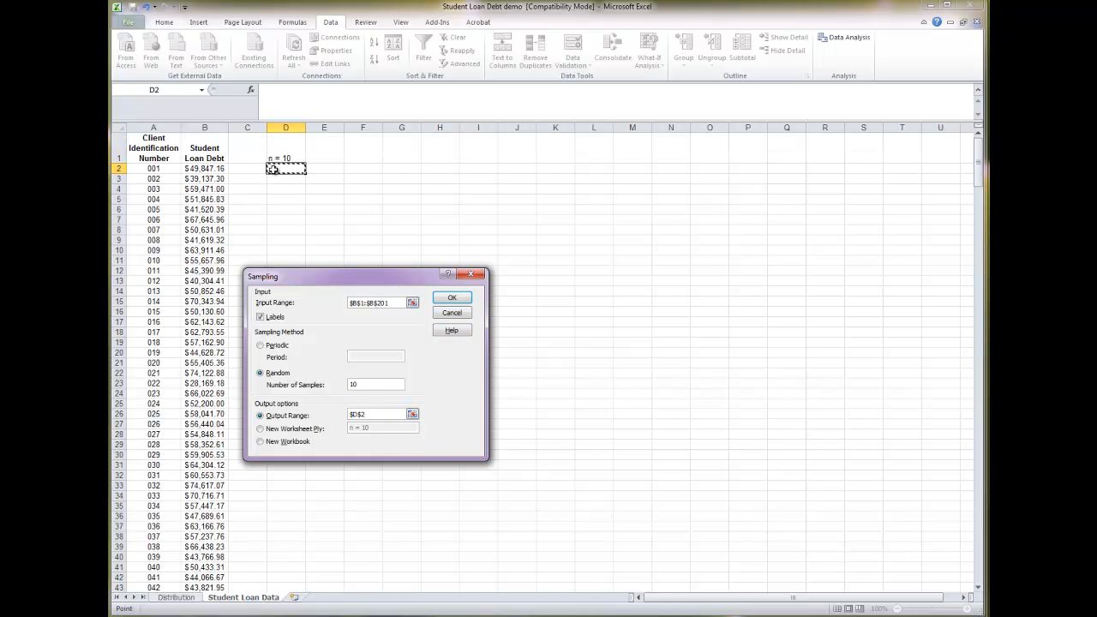
pyautogui.click(453, 298)
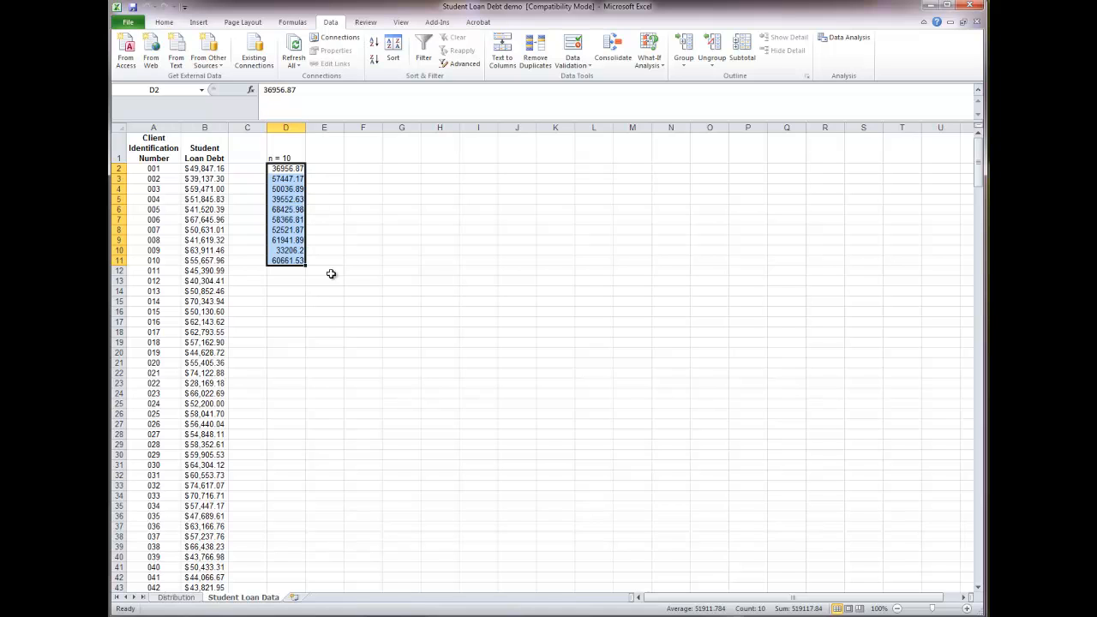
# Enter the label mean in cell E12, beside the cell below the sampled values
pyautogui.click(346, 323)
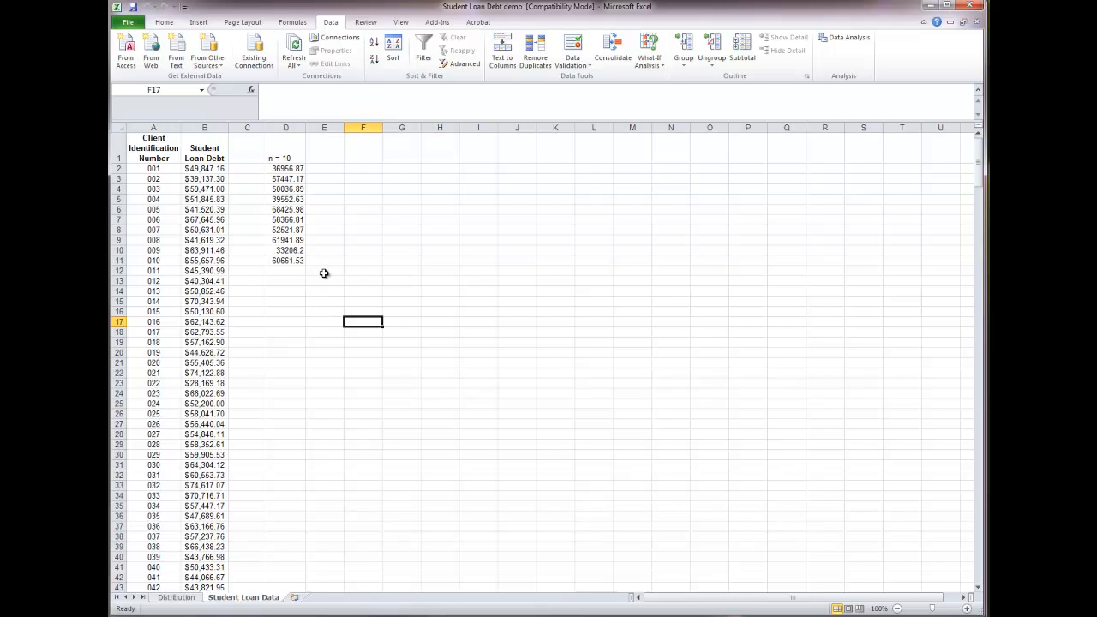
pyautogui.click(321, 272)
pyautogui.write('mean')
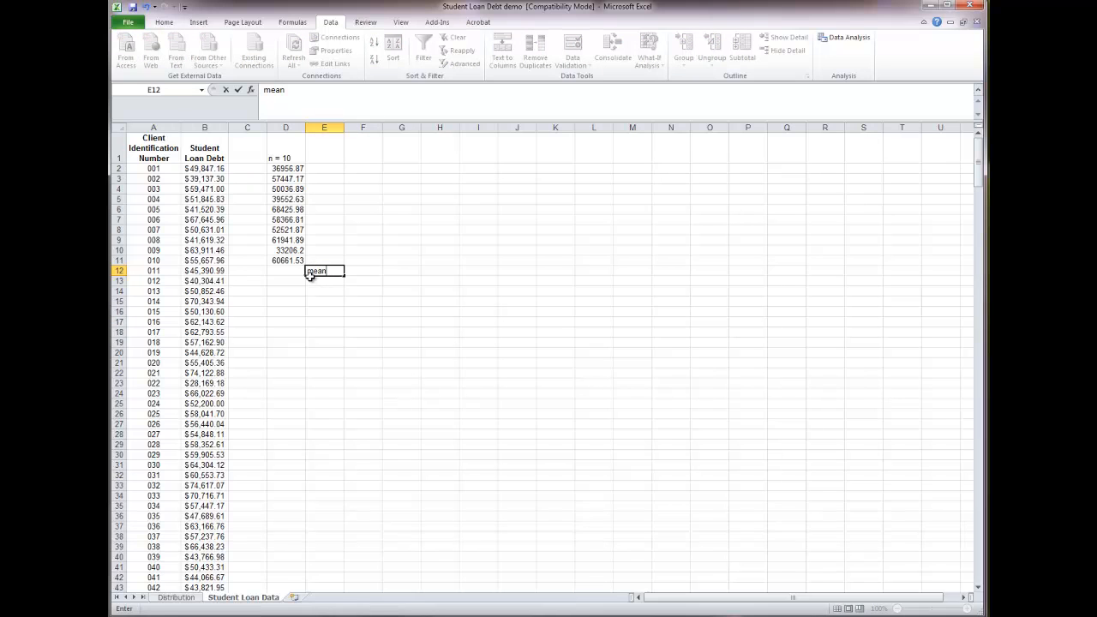
# Add a bottom border to cell D11 under the last sampled value
pyautogui.click(285, 260)
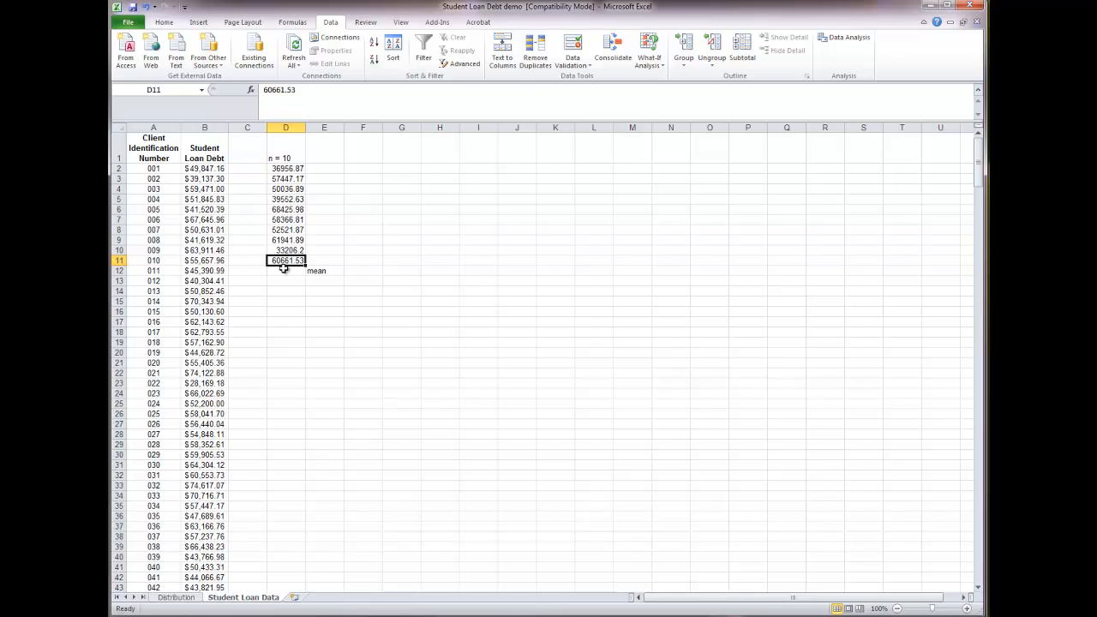
pyautogui.click(161, 23)
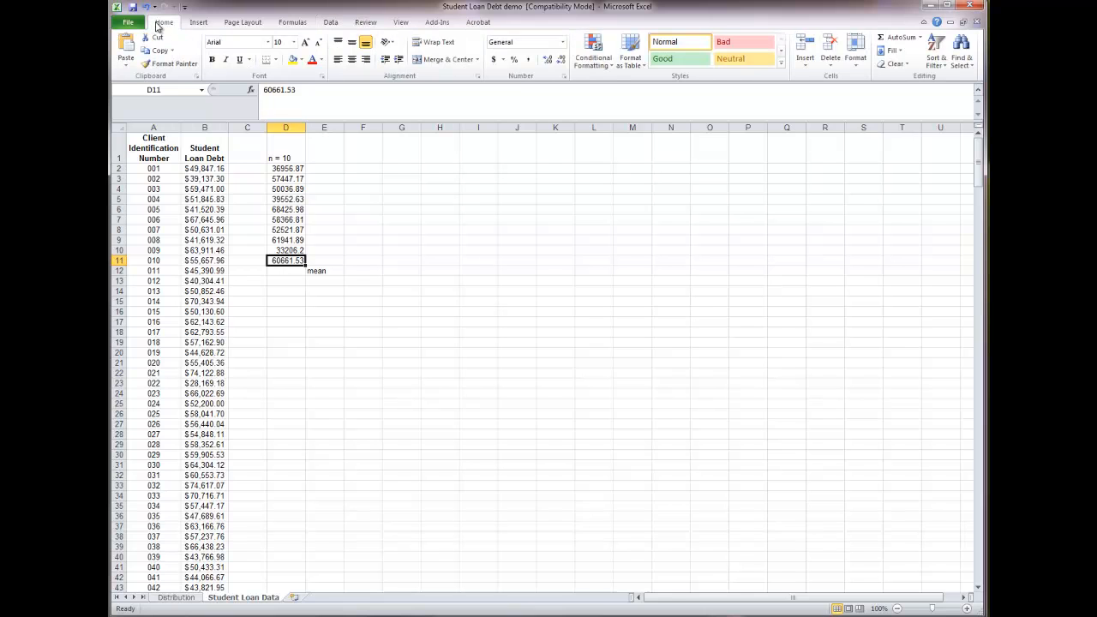
pyautogui.click(276, 60)
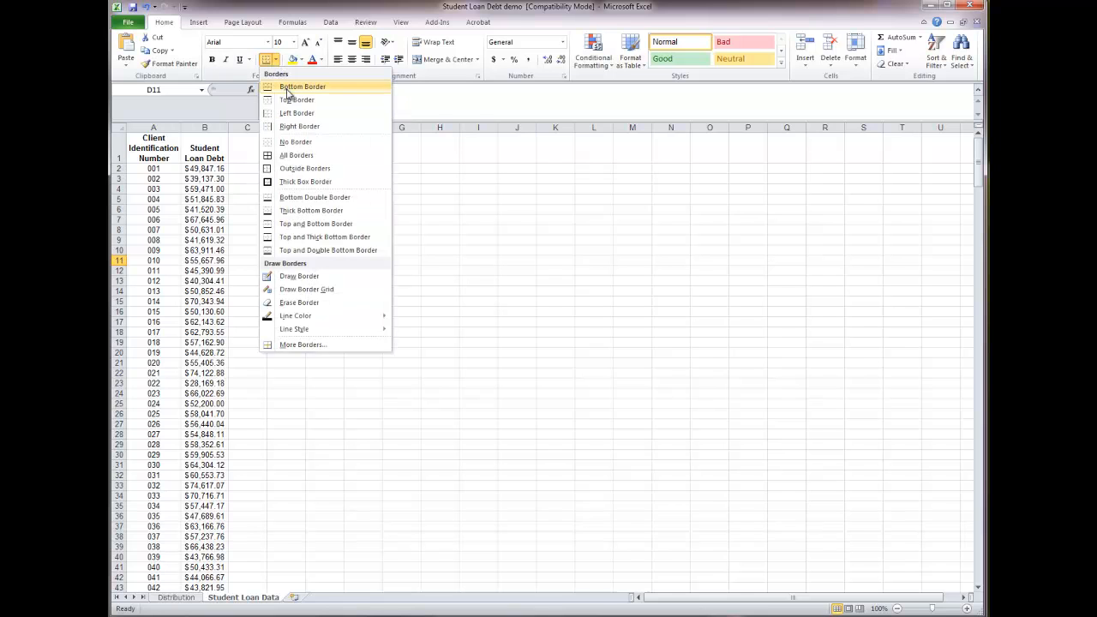
pyautogui.click(287, 89)
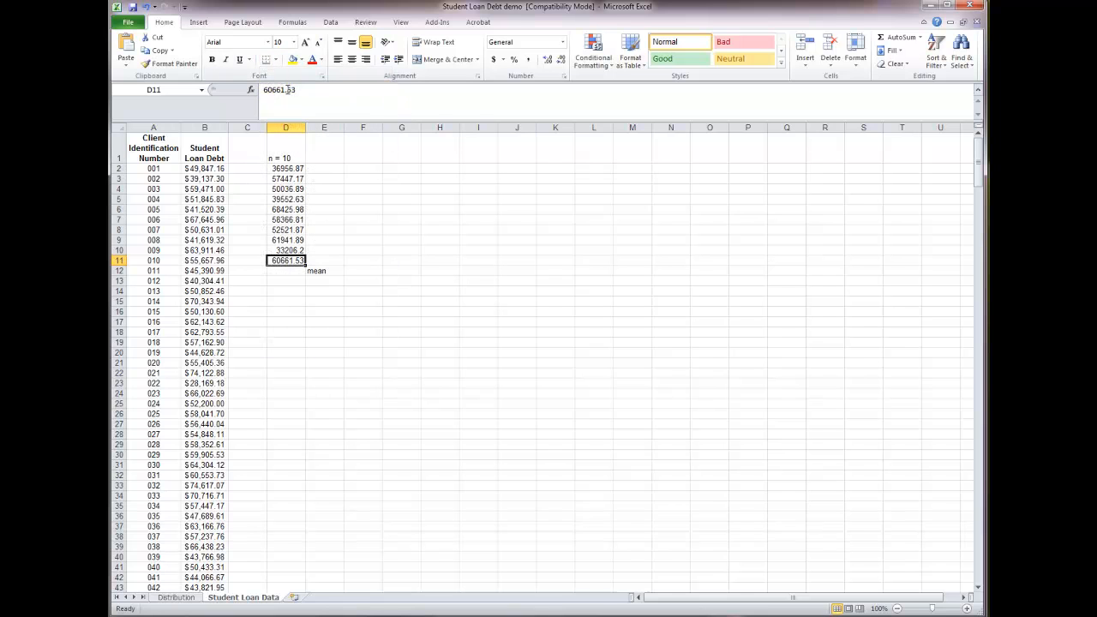
# Calculate the sample mean in cell D12 with an AVERAGE formula over D2:D11
pyautogui.click(296, 272)
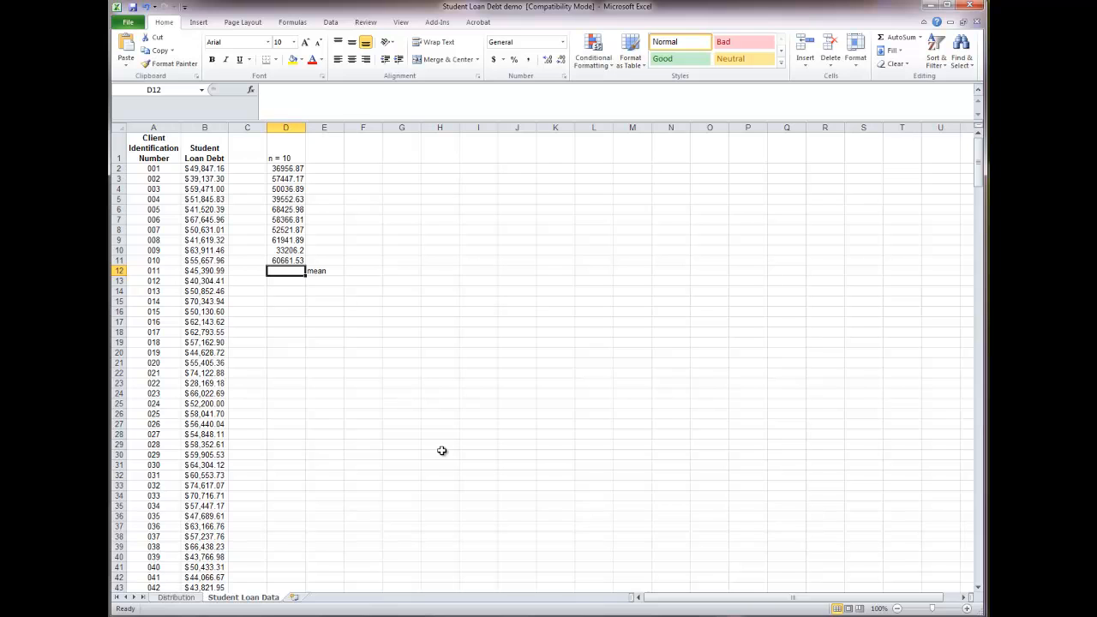
pyautogui.write('=')
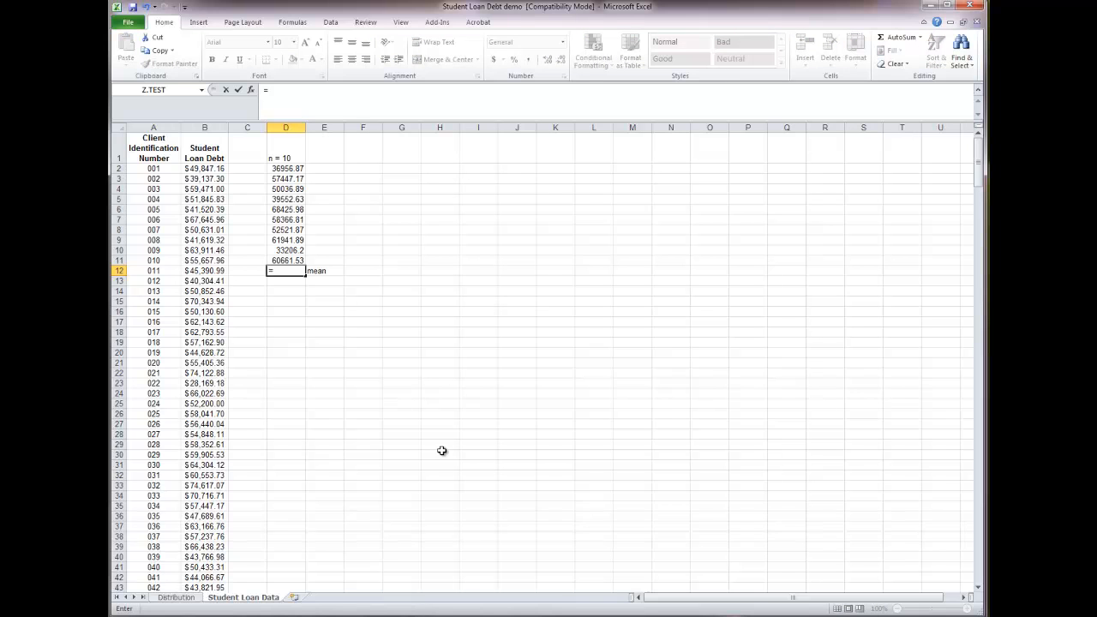
pyautogui.write('average')
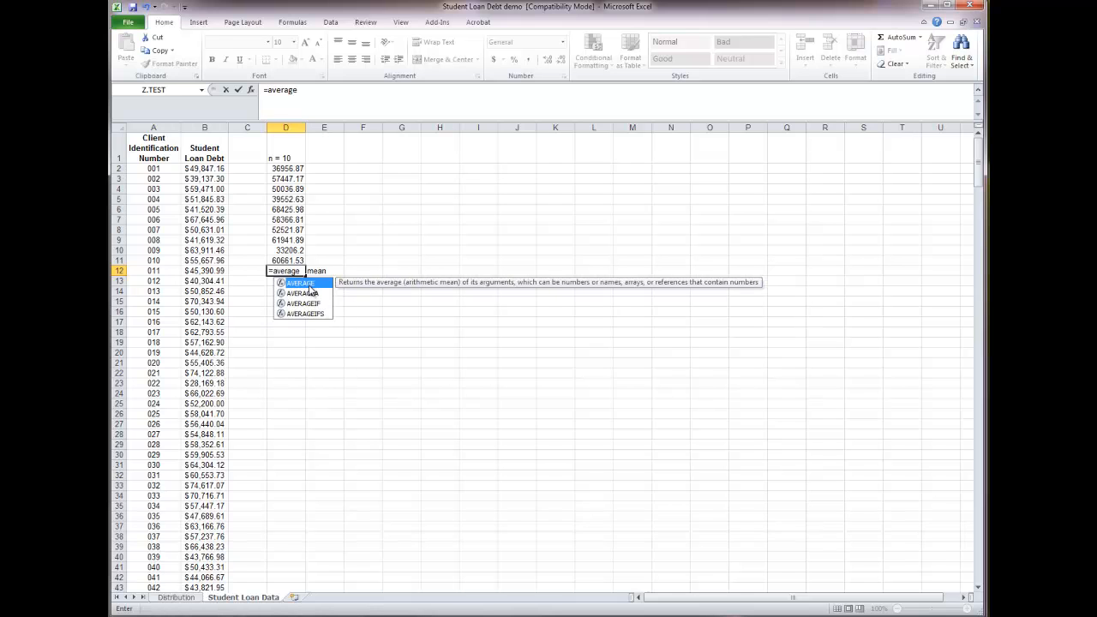
pyautogui.press('Tab')
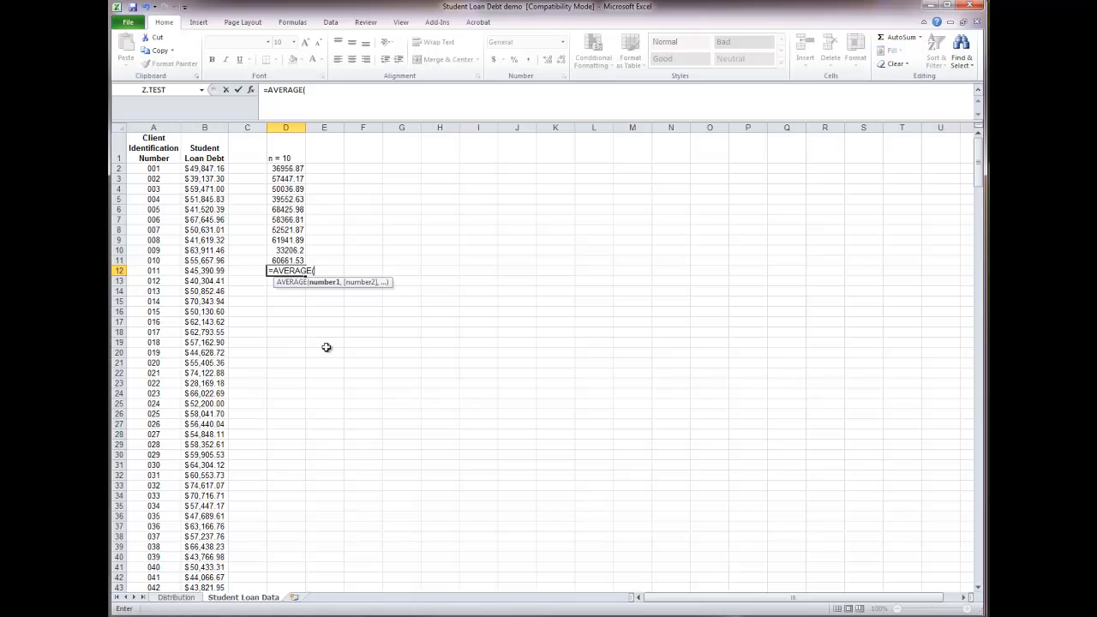
pyautogui.moveTo(293, 172); pyautogui.dragTo(296, 260)
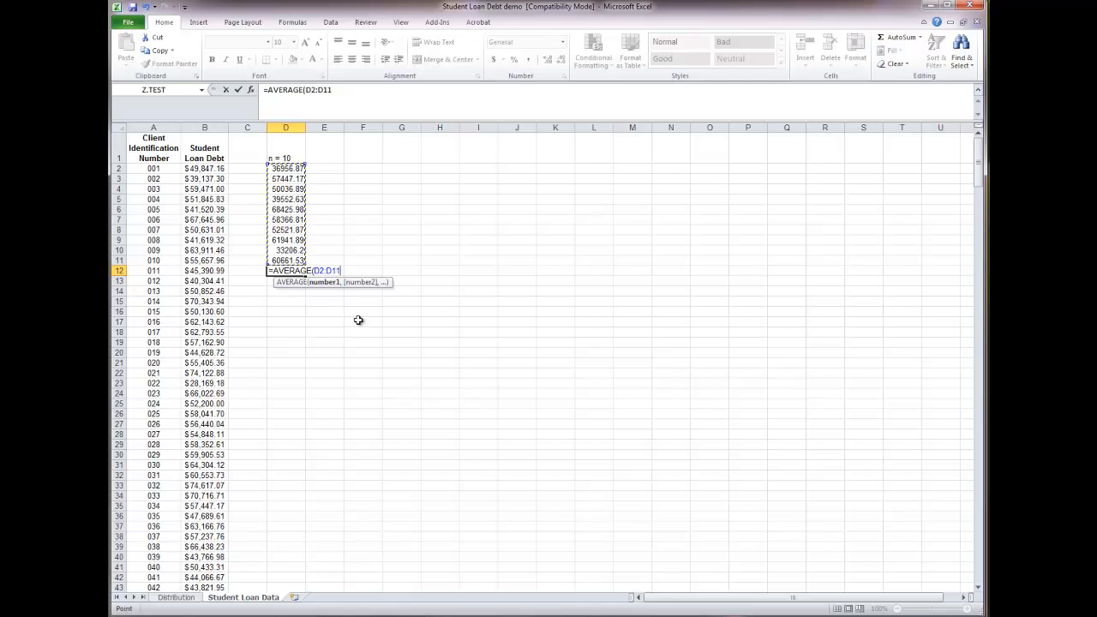
pyautogui.press('Return')
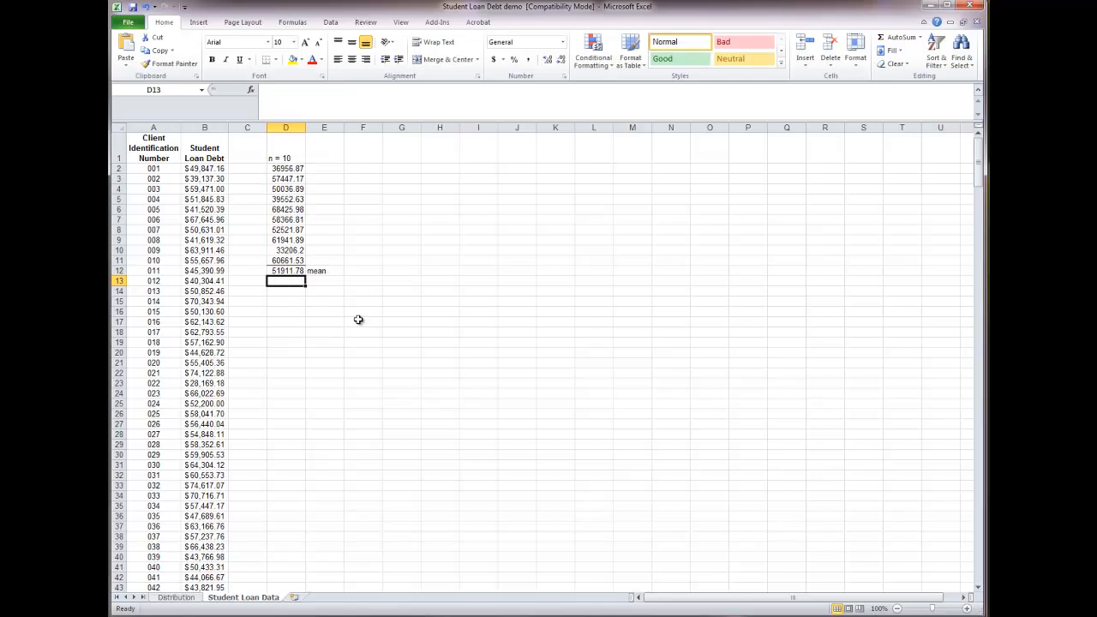
# Clear cell D12 and re-enter the sample mean formula as the AVERAGE of D2:D11
pyautogui.click(293, 271)
pyautogui.press('Delete')
pyautogui.write('=')
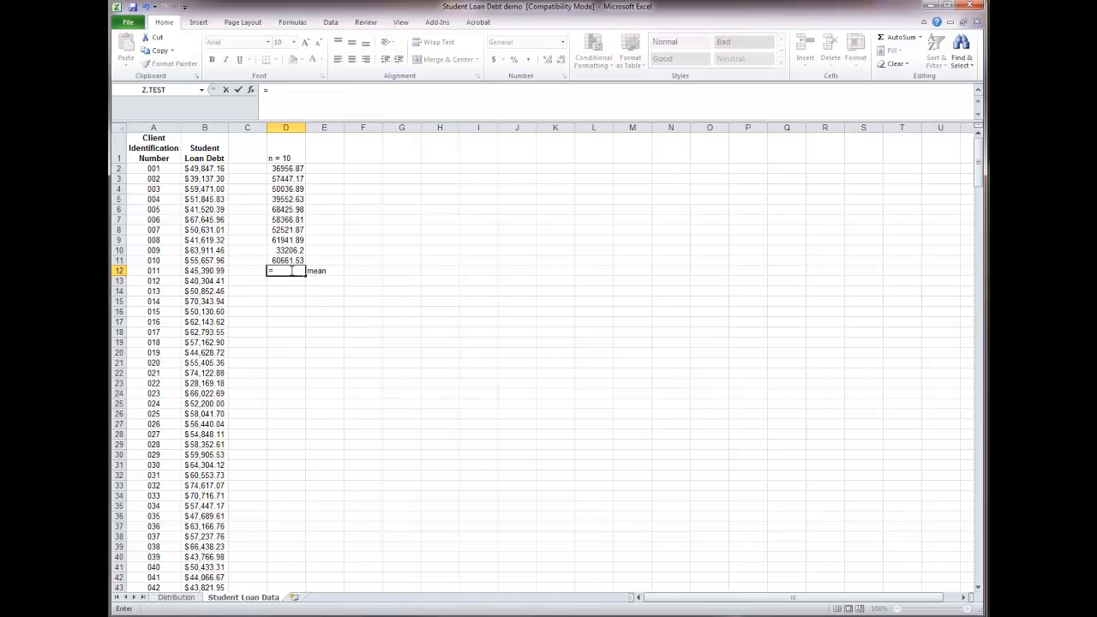
pyautogui.write('av')
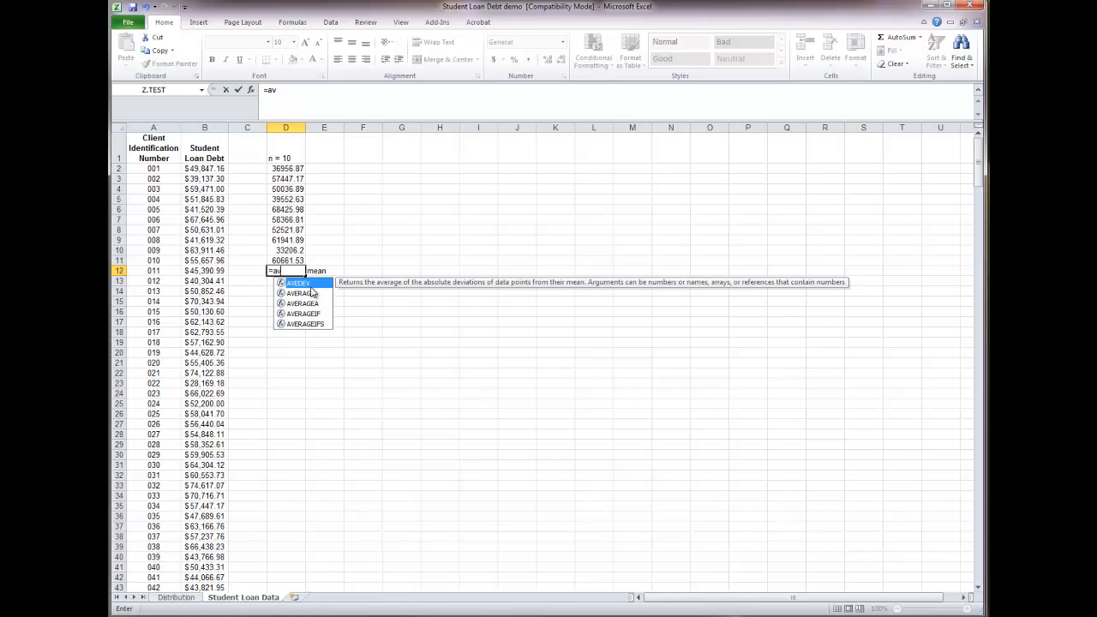
pyautogui.doubleClick(301, 293)
pyautogui.click(285, 168)
pyautogui.moveTo(285, 169); pyautogui.dragTo(288, 255)
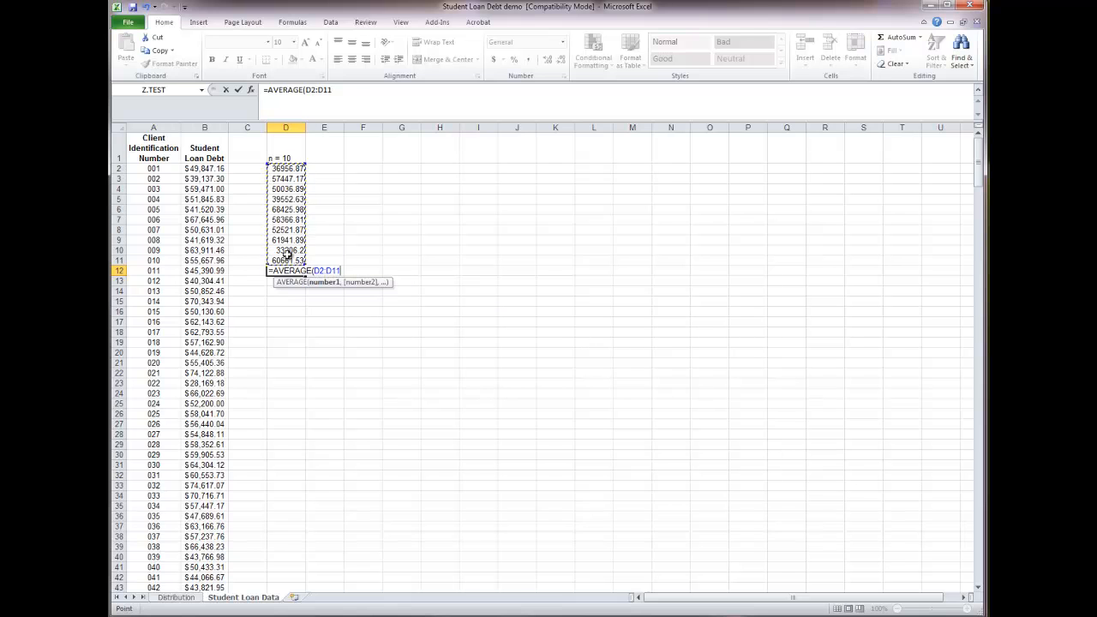
pyautogui.press('Return')
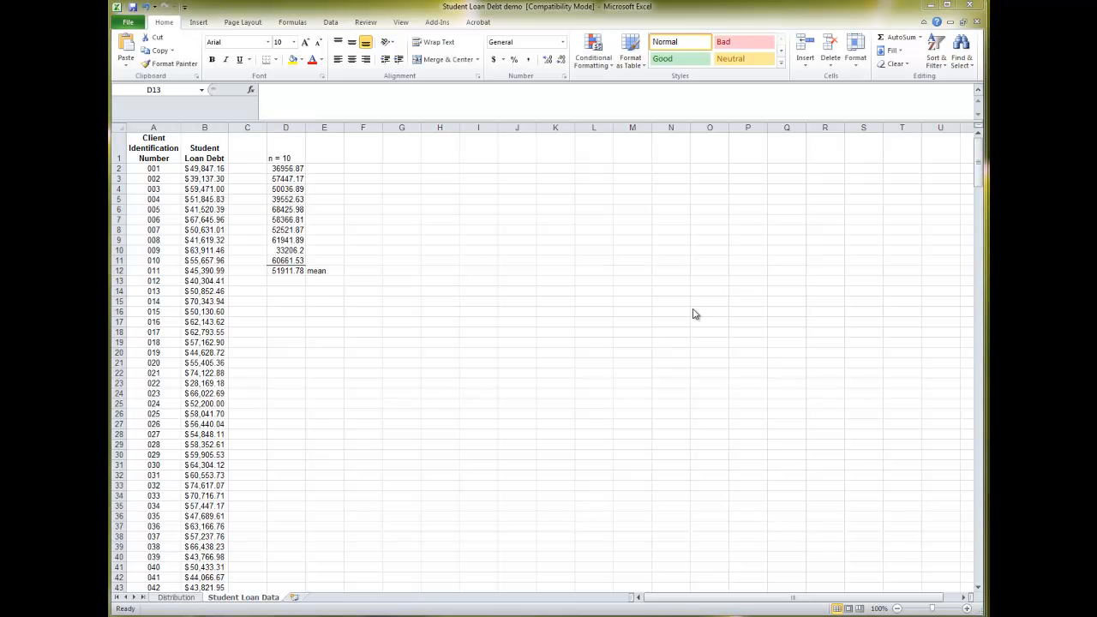
pyautogui.click(284, 293)
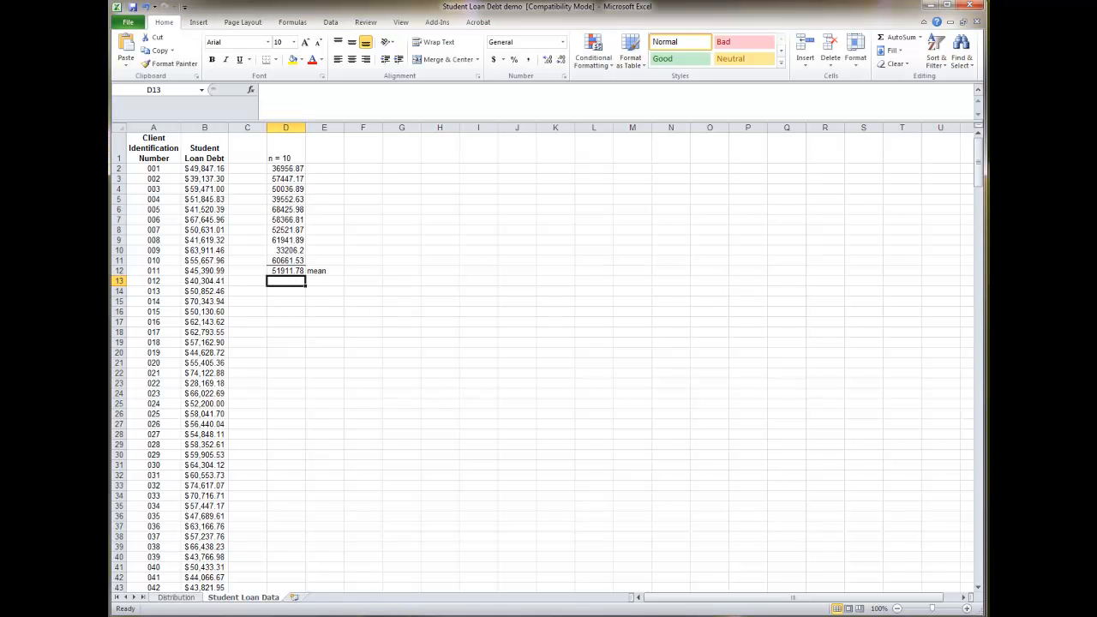
# Check question 2a in the Word document, copy the sample mean from Excel cell D12 and paste it after that question
pyautogui.hotkey('alt', 'Tab')
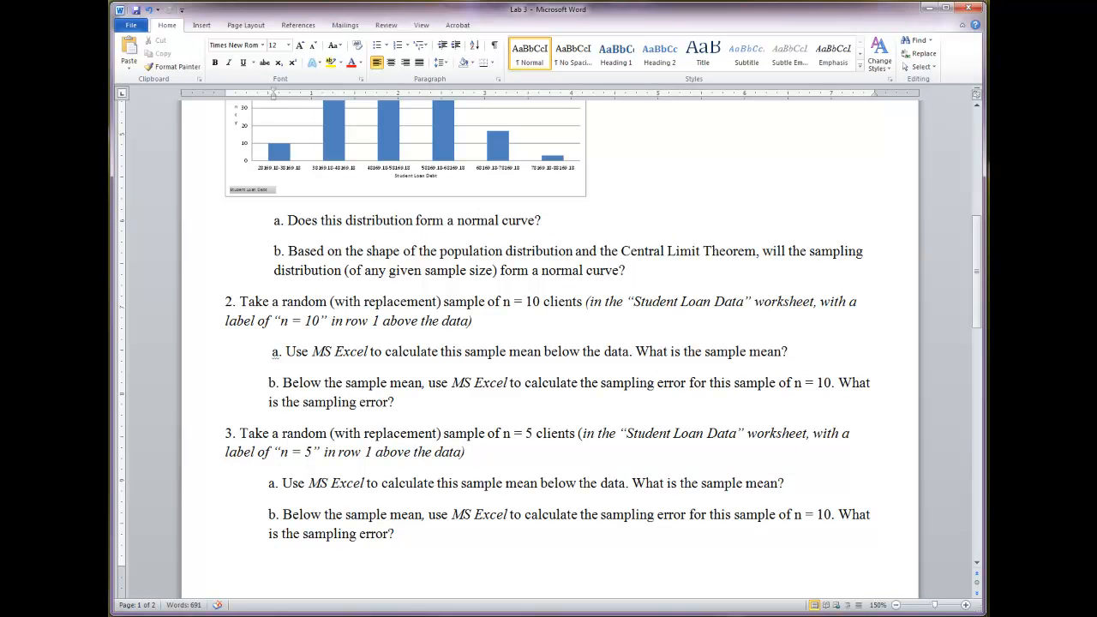
pyautogui.moveTo(180, 614)
pyautogui.click(180, 576)
pyautogui.click(288, 271)
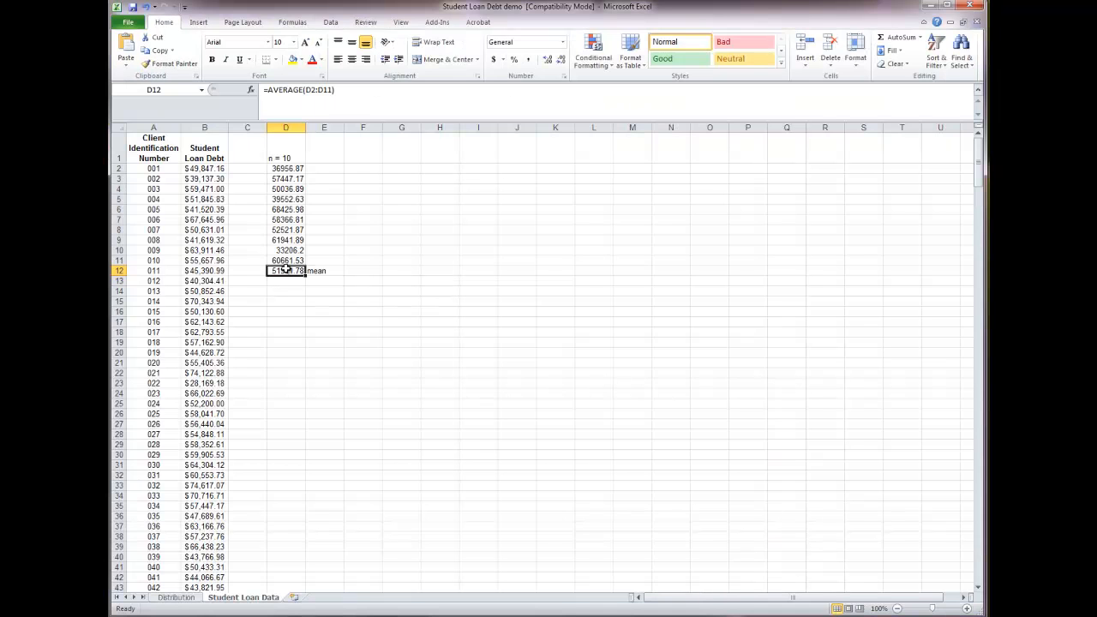
pyautogui.hotkey('ctrl', 'c')
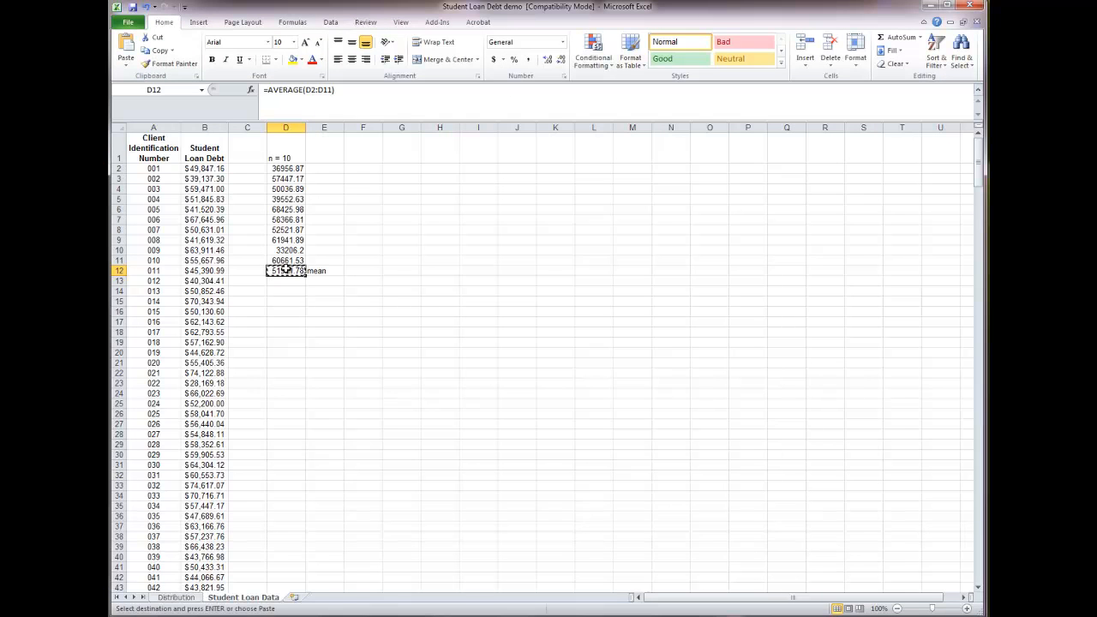
pyautogui.hotkey('alt', 'Tab')
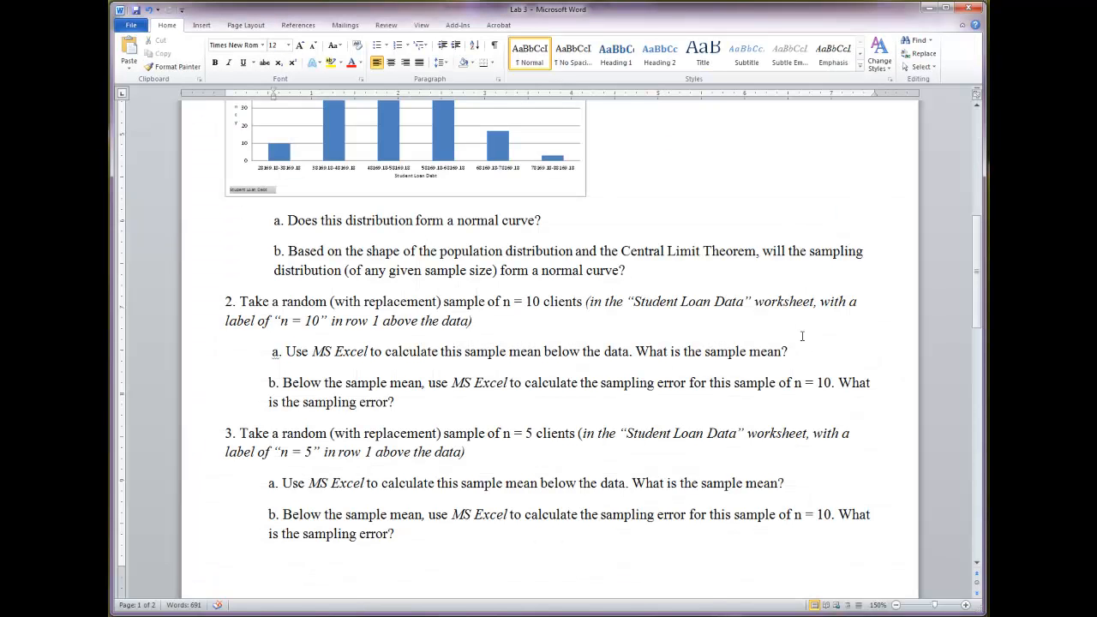
pyautogui.click(800, 347)
pyautogui.hotkey('ctrl', 'v')
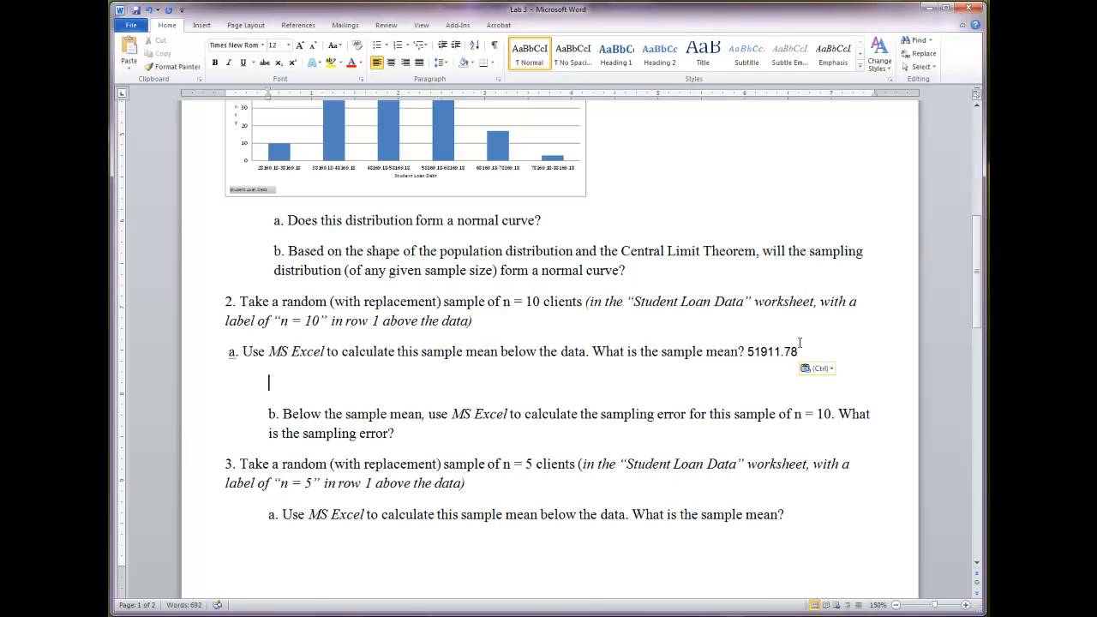
# Convert the sample mean pasted after question 2a to text only and make it bold
pyautogui.press('Down')
pyautogui.click(829, 371)
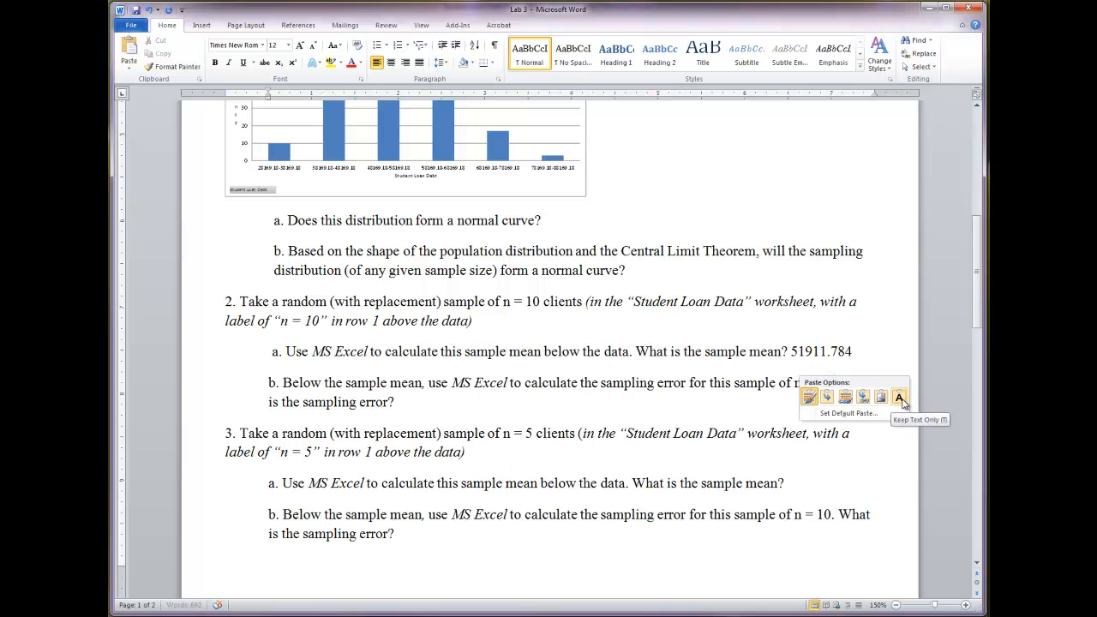
pyautogui.click(902, 399)
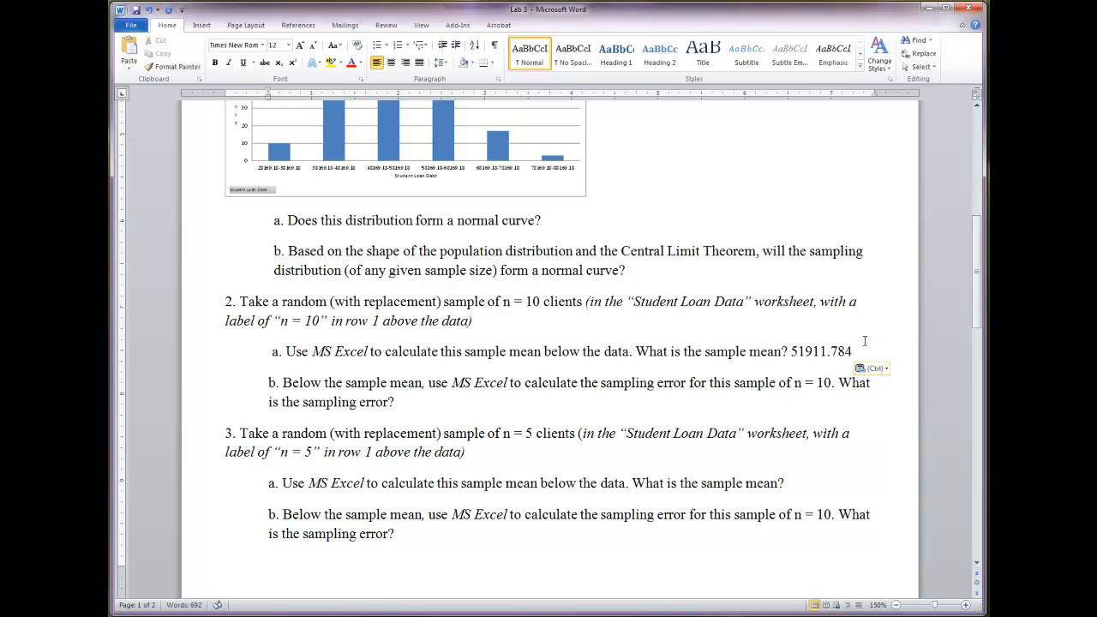
pyautogui.moveTo(857, 349); pyautogui.dragTo(813, 352)
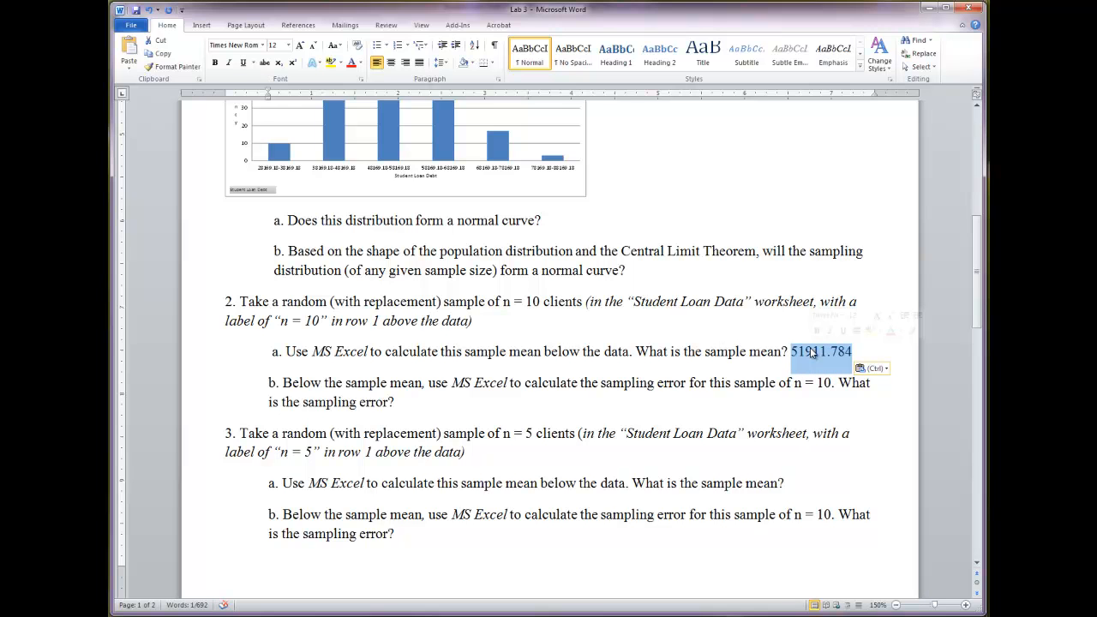
pyautogui.hotkey('ctrl', 'b')
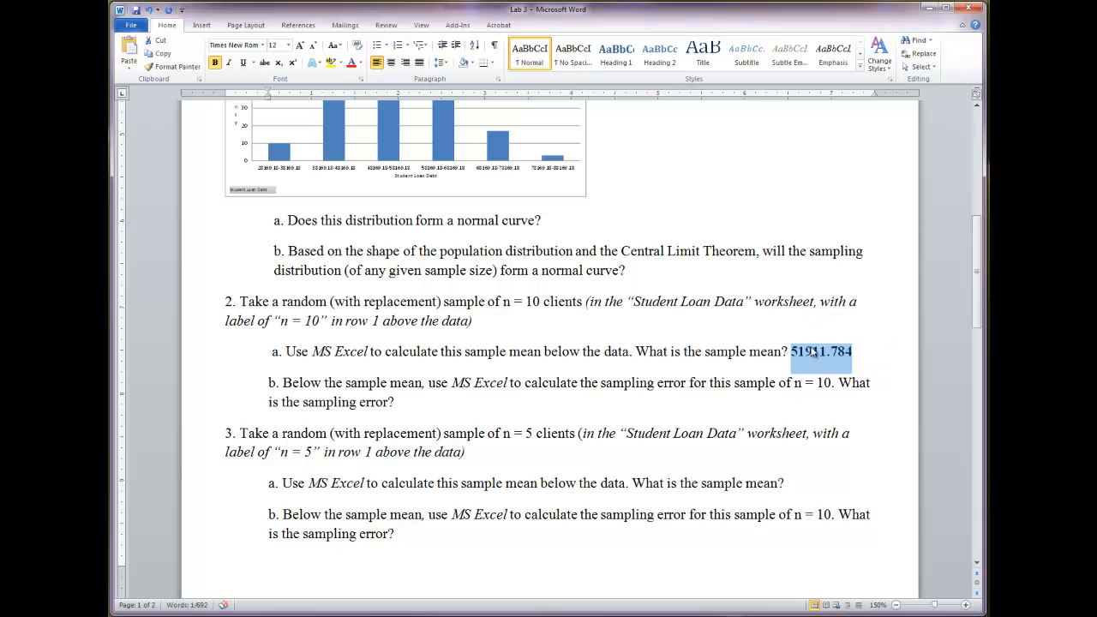
pyautogui.click(831, 383)
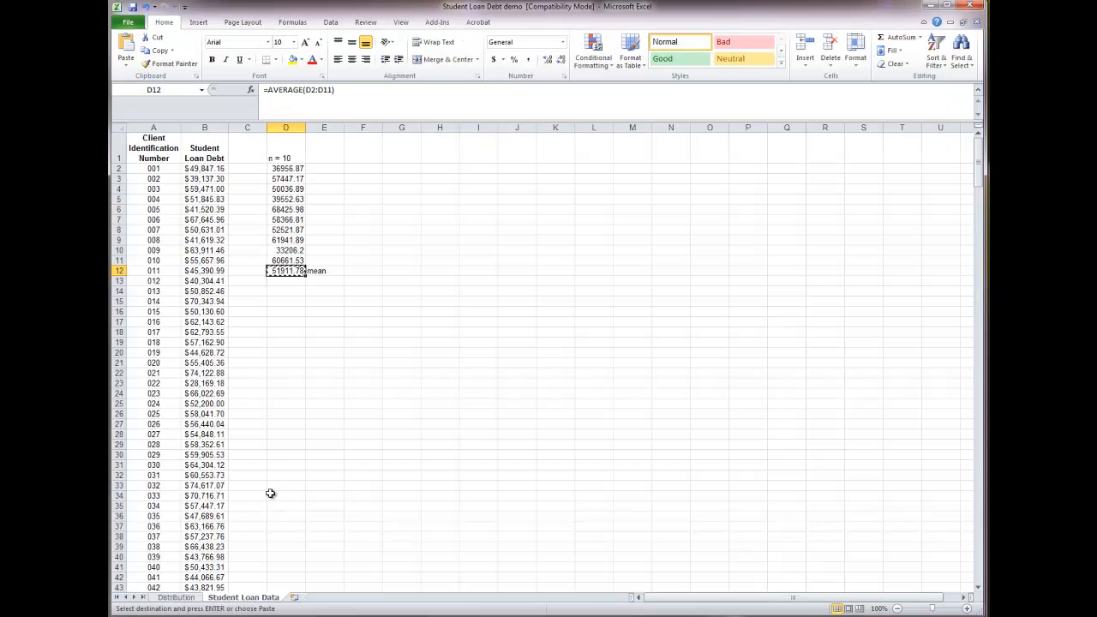
# In the Excel Student Loan Data sheet, label cell C202 "mean" and add a bottom border to cell B201
pyautogui.scroll(-20, 267, 470)
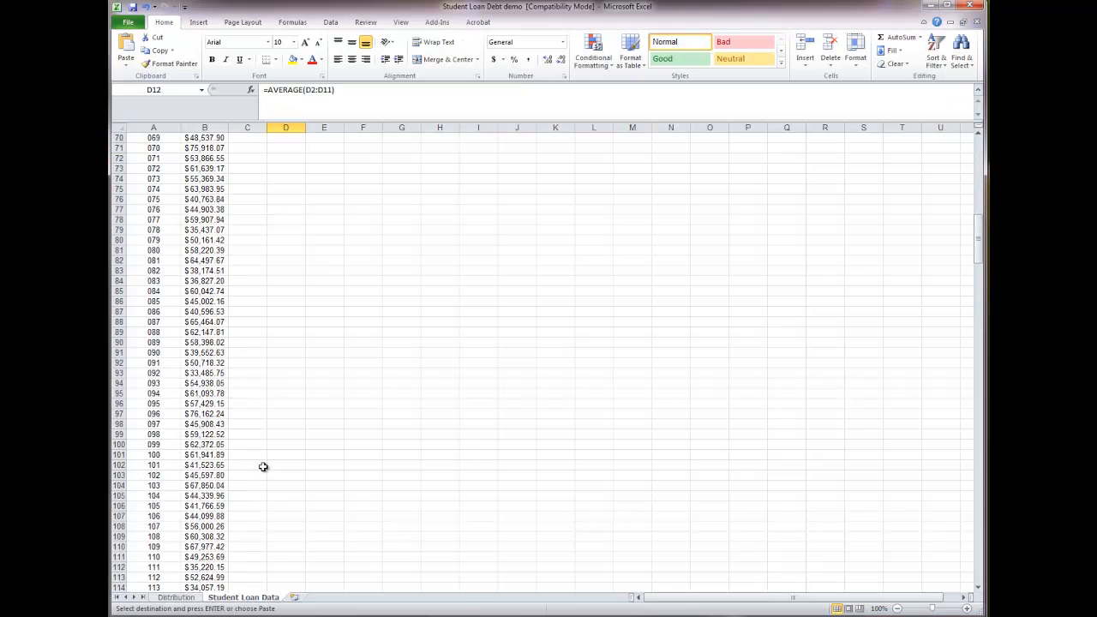
pyautogui.scroll(-20, 262, 465)
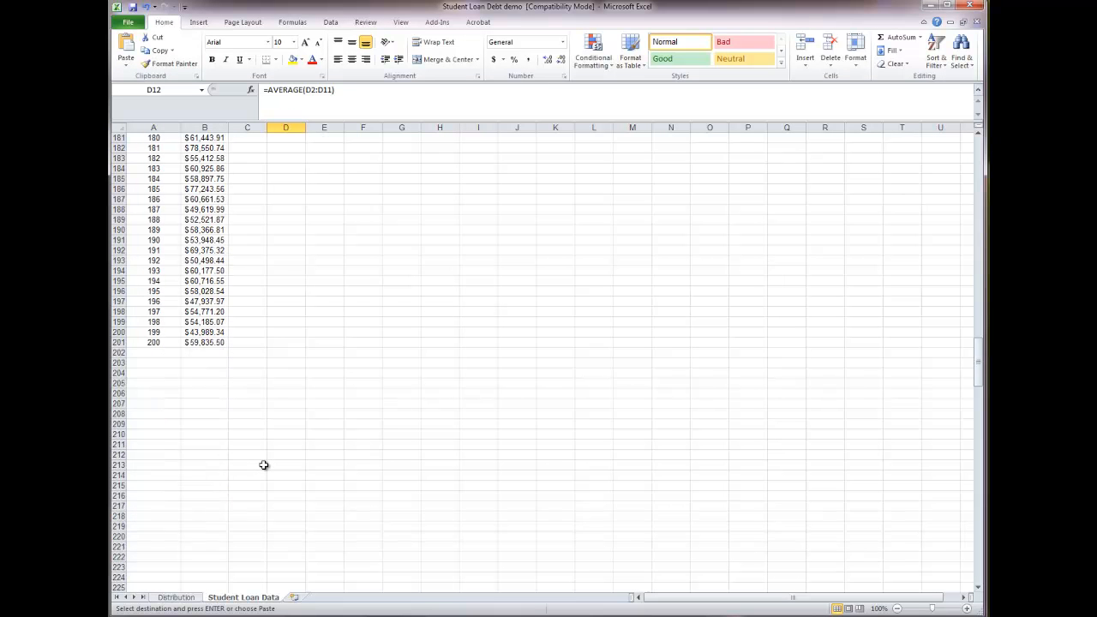
pyautogui.click(259, 352)
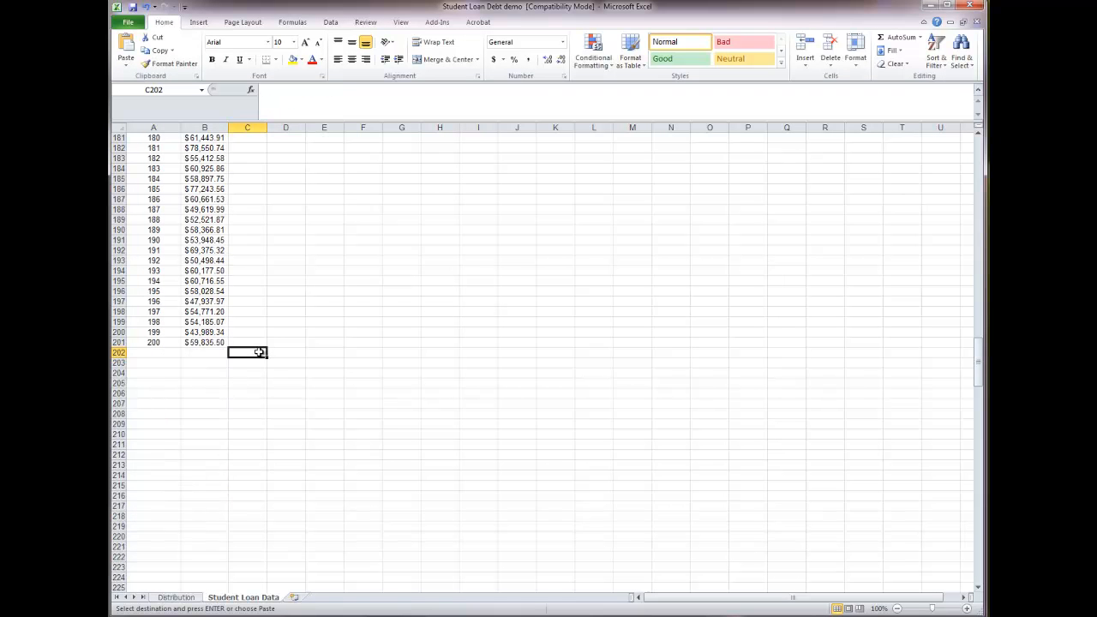
pyautogui.write('mean')
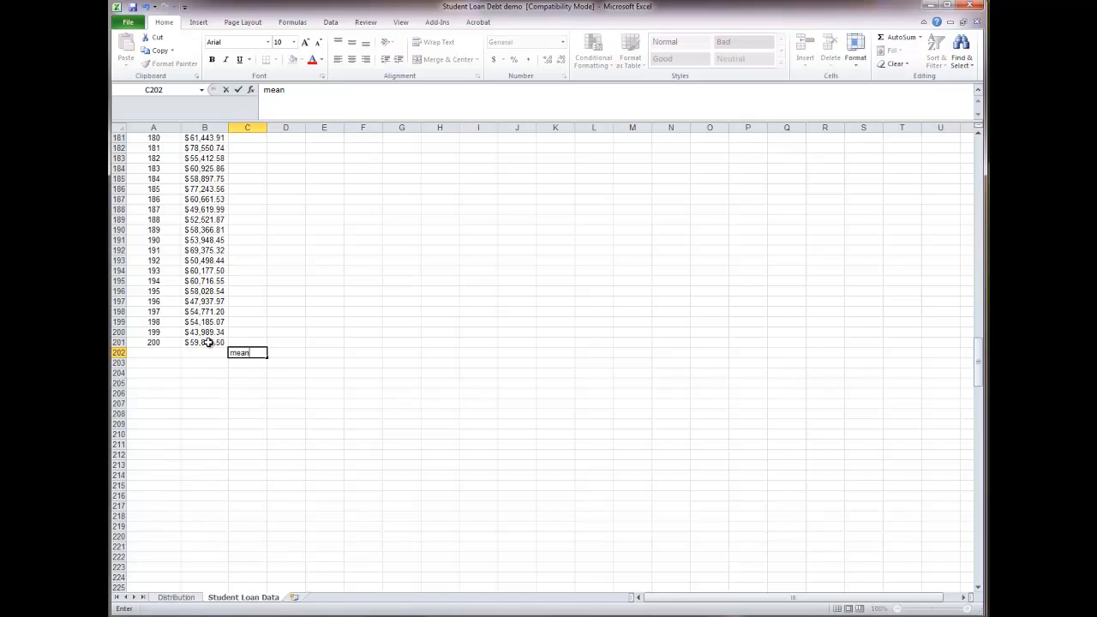
pyautogui.click(207, 342)
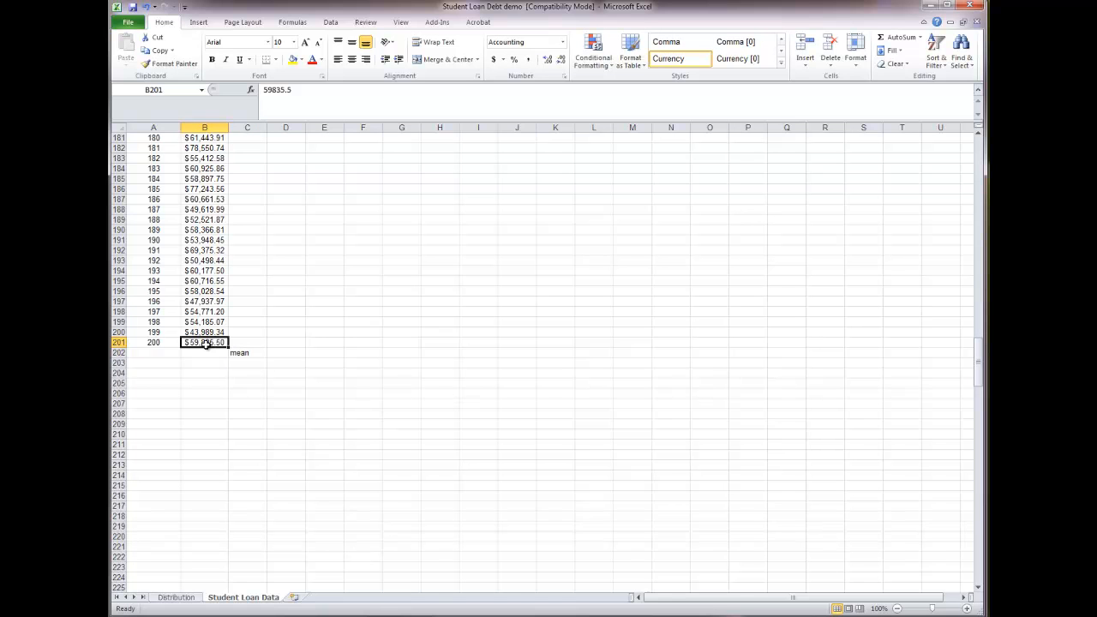
pyautogui.click(268, 64)
# Calculate the population mean in cell B202 with an AVERAGE formula over B2:B201
pyautogui.click(212, 355)
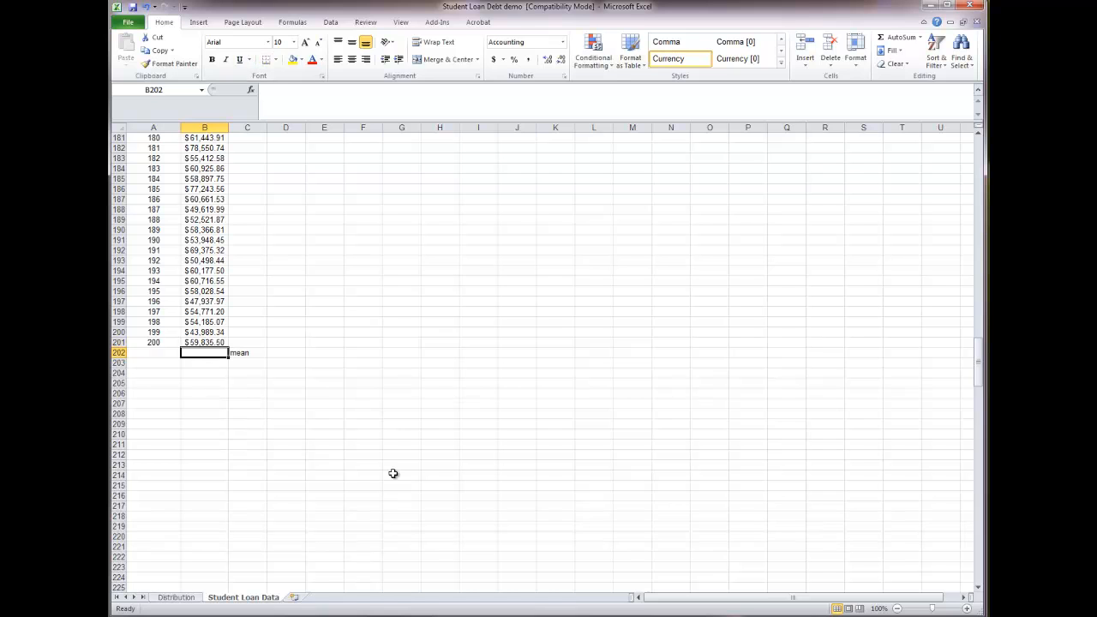
pyautogui.write('=av')
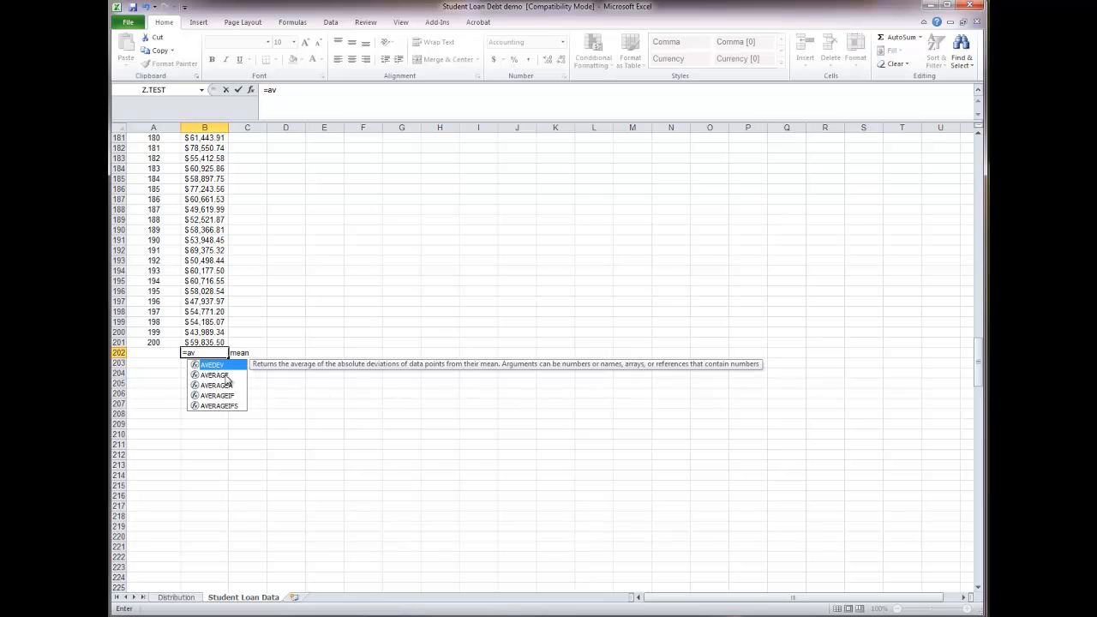
pyautogui.doubleClick(226, 378)
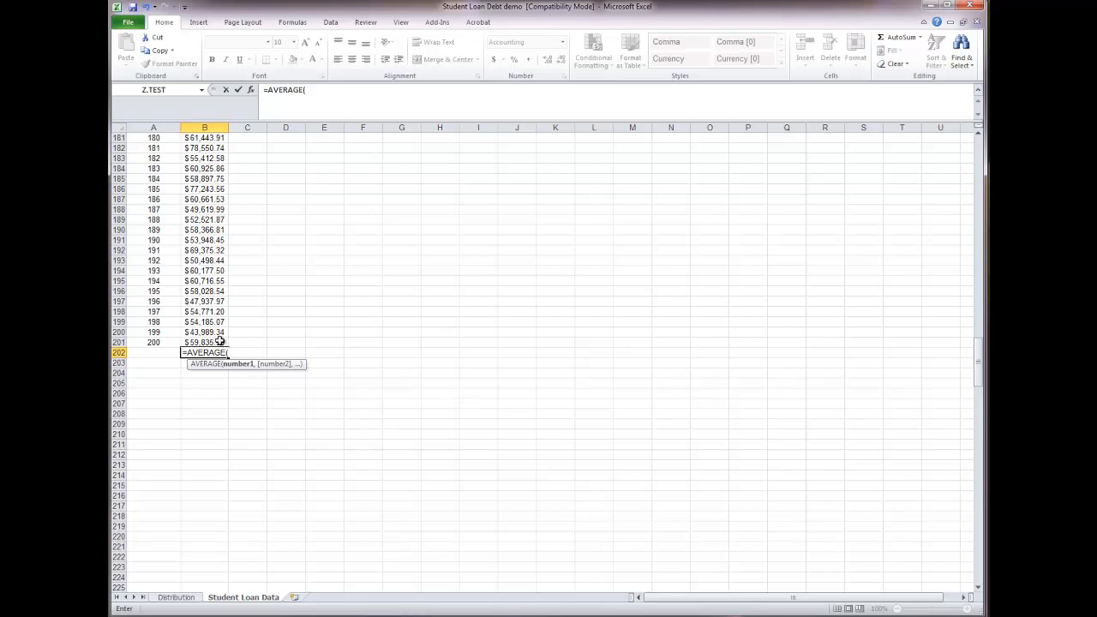
pyautogui.click(219, 342)
pyautogui.scroll(20, 210, 342)
pyautogui.scroll(20, 210, 342)
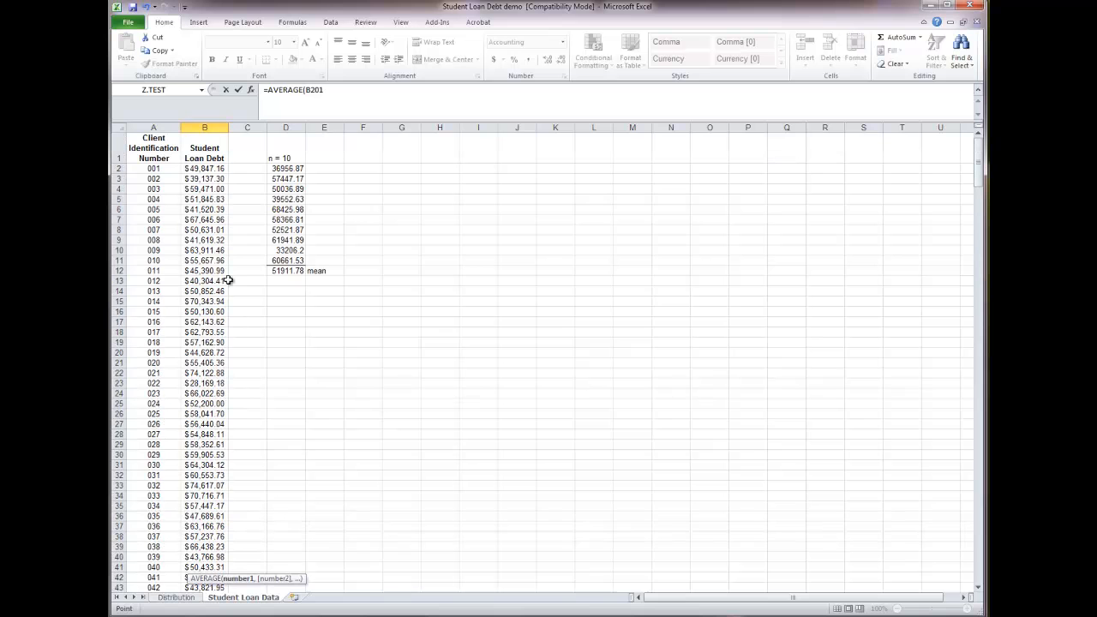
pyautogui.keyDown('shift'); pyautogui.click(203, 168); pyautogui.keyUp('shift')
pyautogui.scroll(-20, 253, 360)
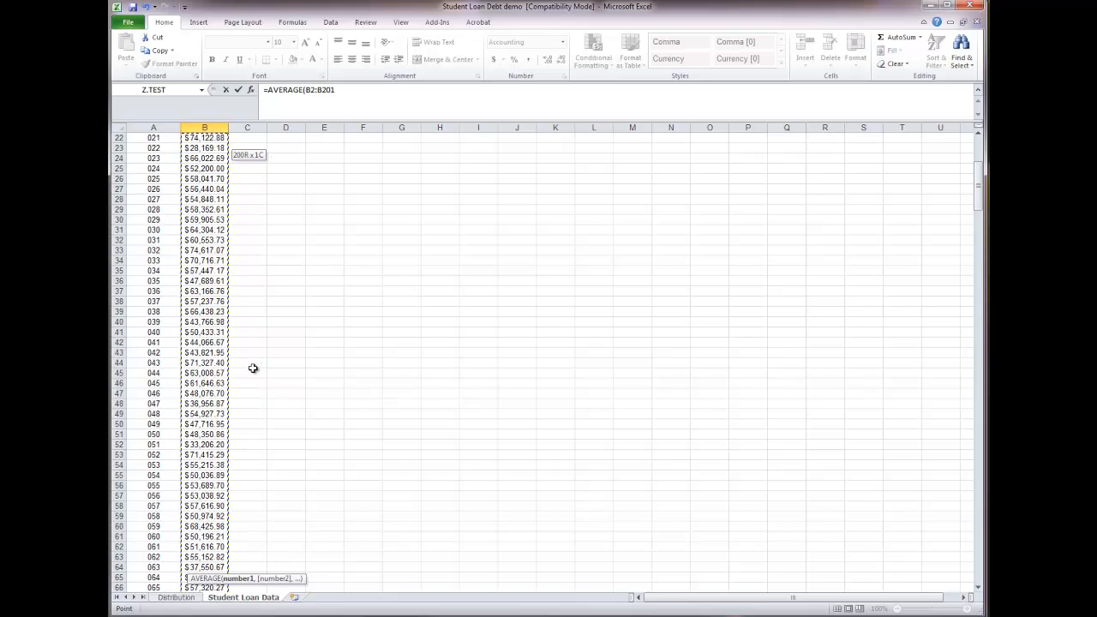
pyautogui.scroll(-20, 251, 365)
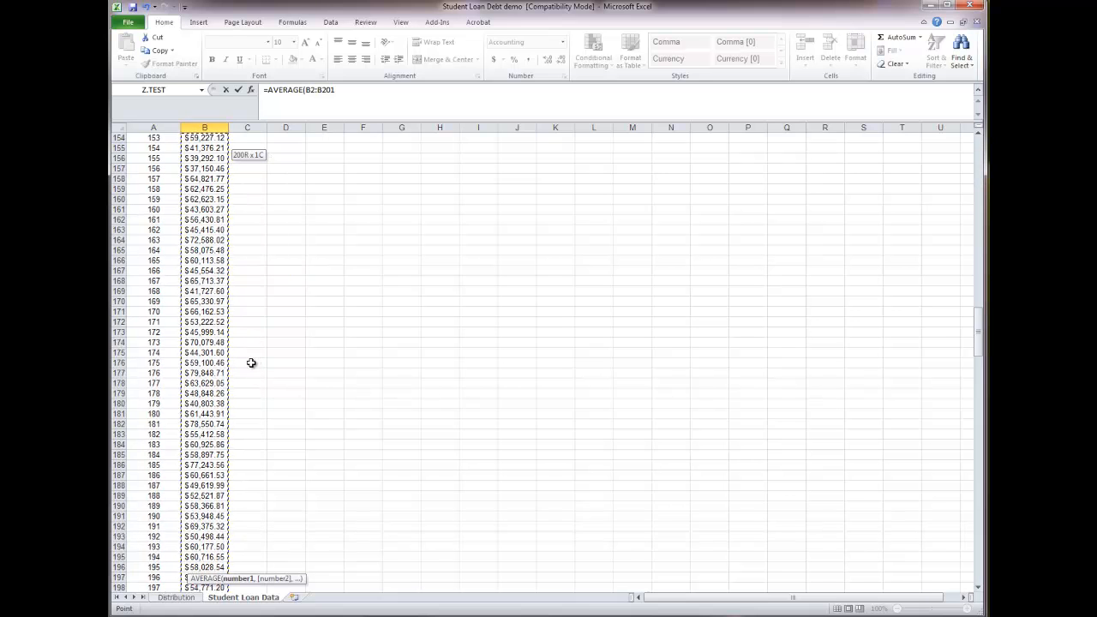
pyautogui.scroll(1, 251, 362)
pyautogui.press('Return')
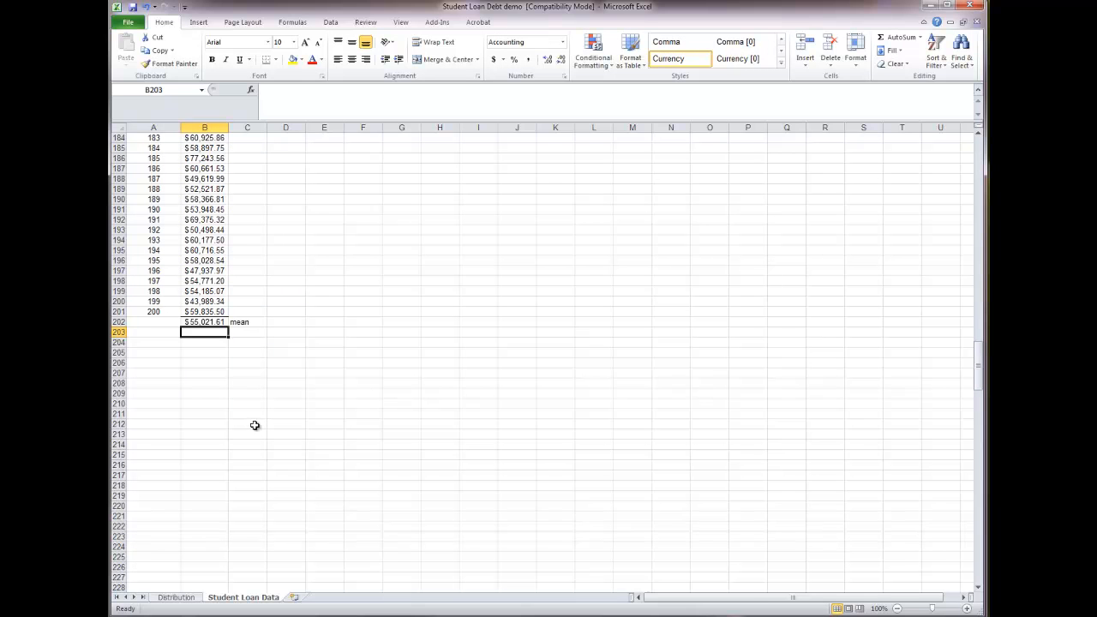
# Format the n = 10 sample values and their mean in D2:D12 as Currency with two decimal places and the $ symbol
pyautogui.scroll(2, 259, 447)
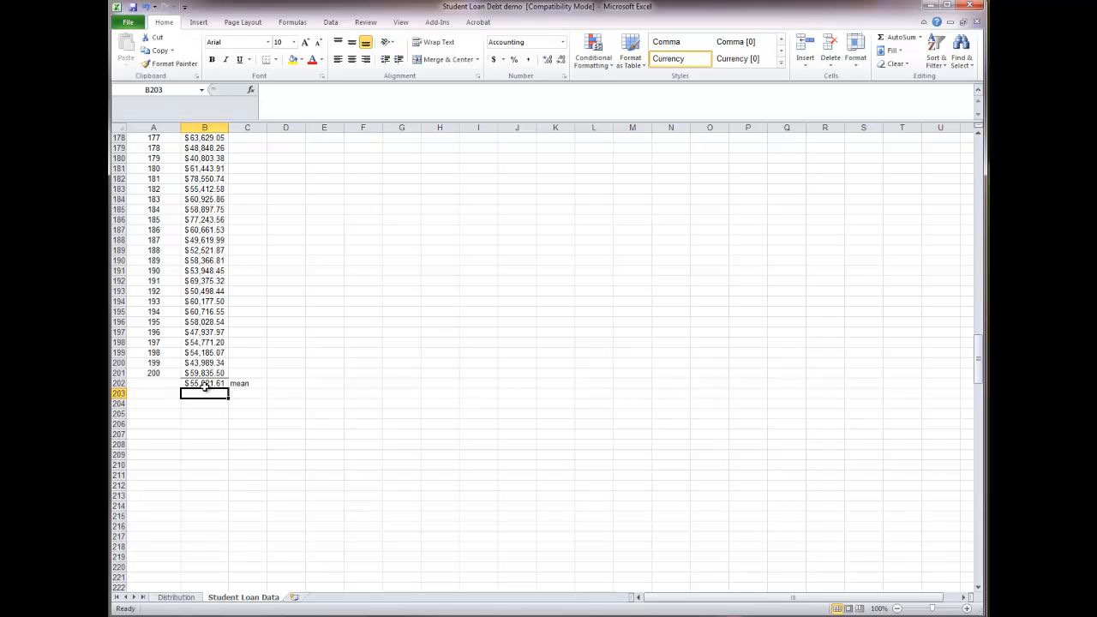
pyautogui.scroll(20, 286, 440)
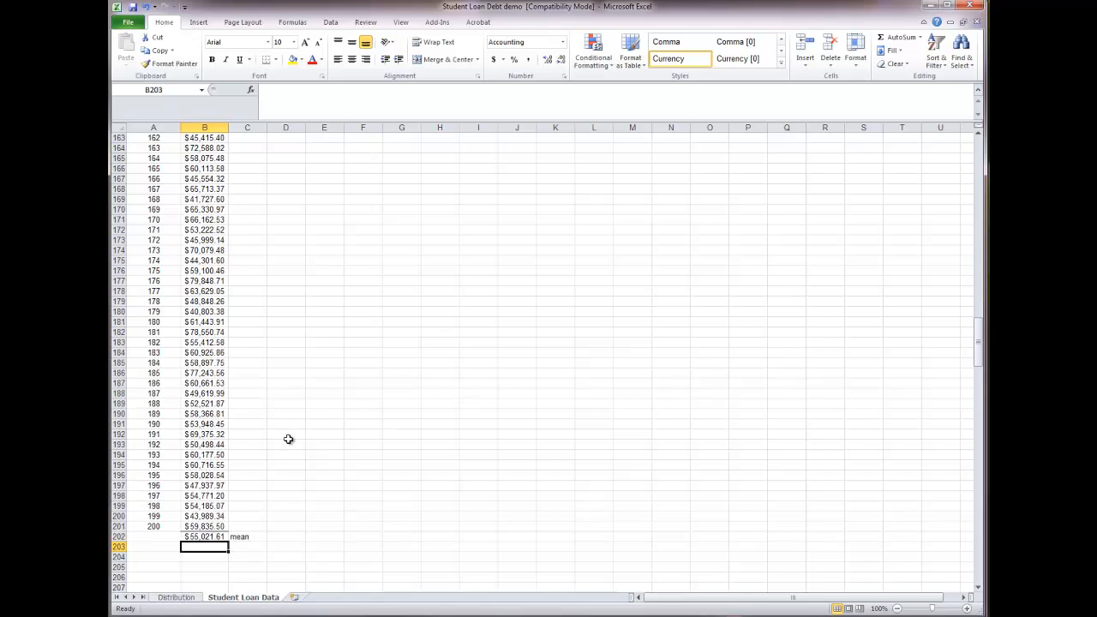
pyautogui.scroll(20, 317, 445)
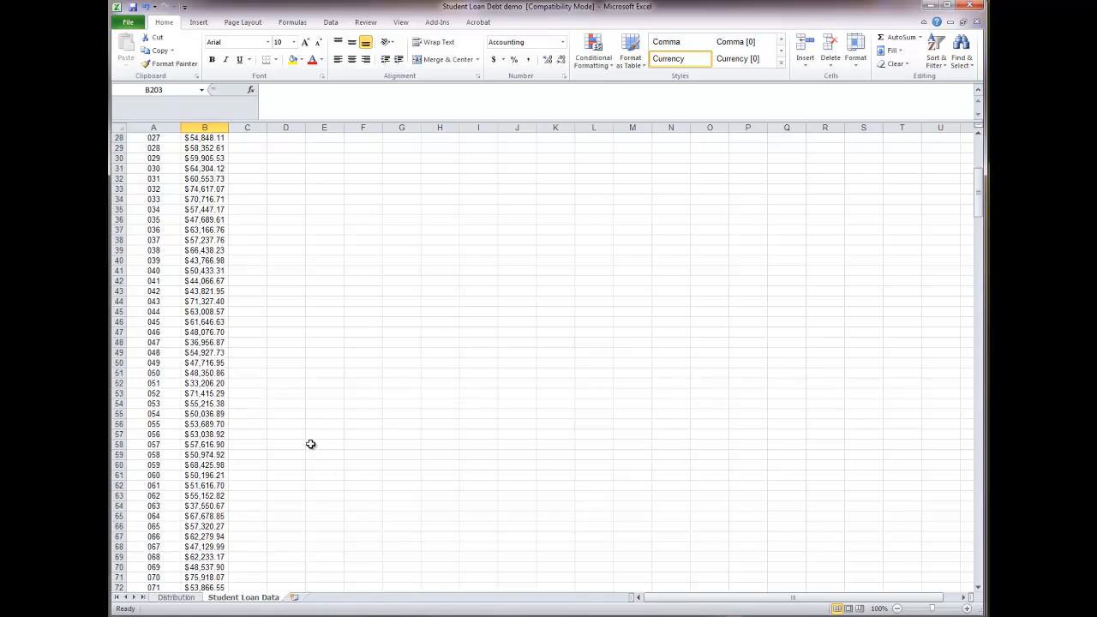
pyautogui.moveTo(288, 170); pyautogui.dragTo(283, 269)
pyautogui.rightClick(284, 239)
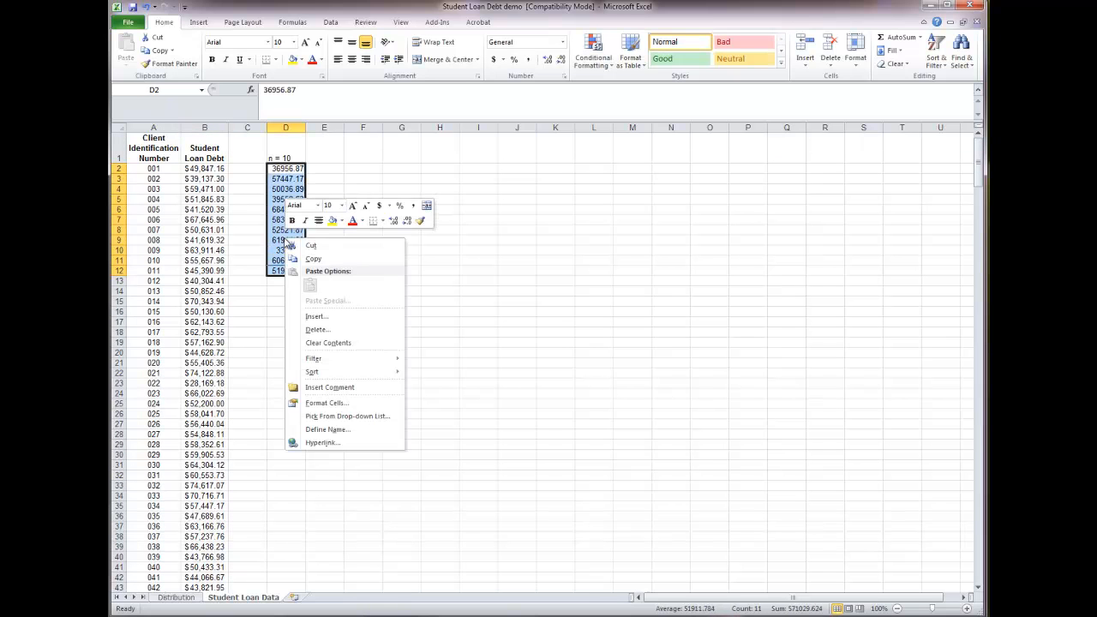
pyautogui.click(352, 403)
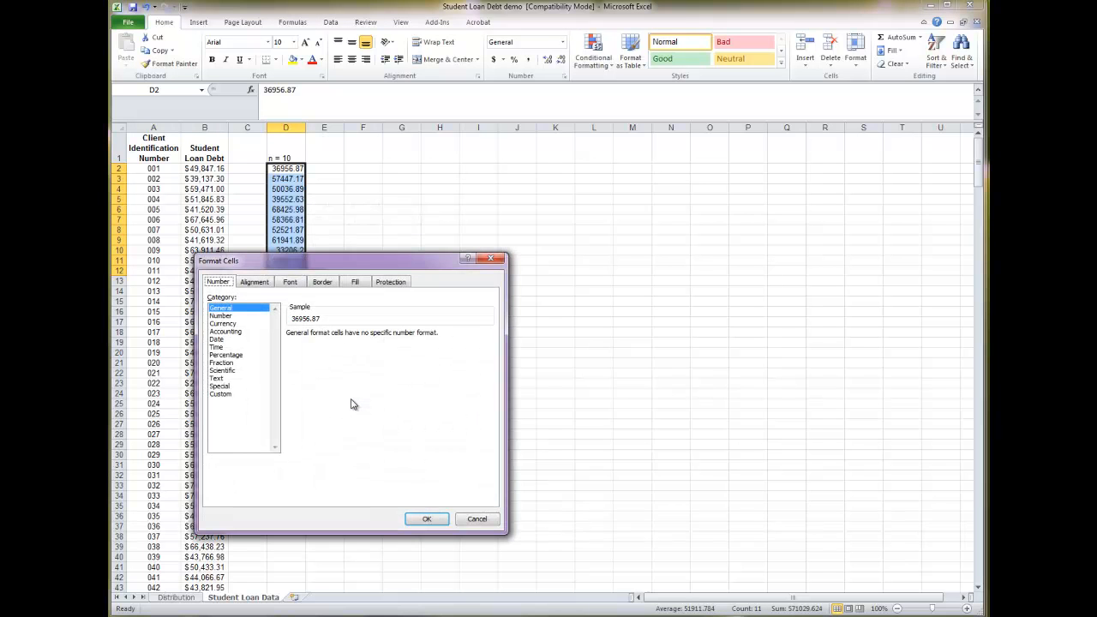
pyautogui.click(234, 325)
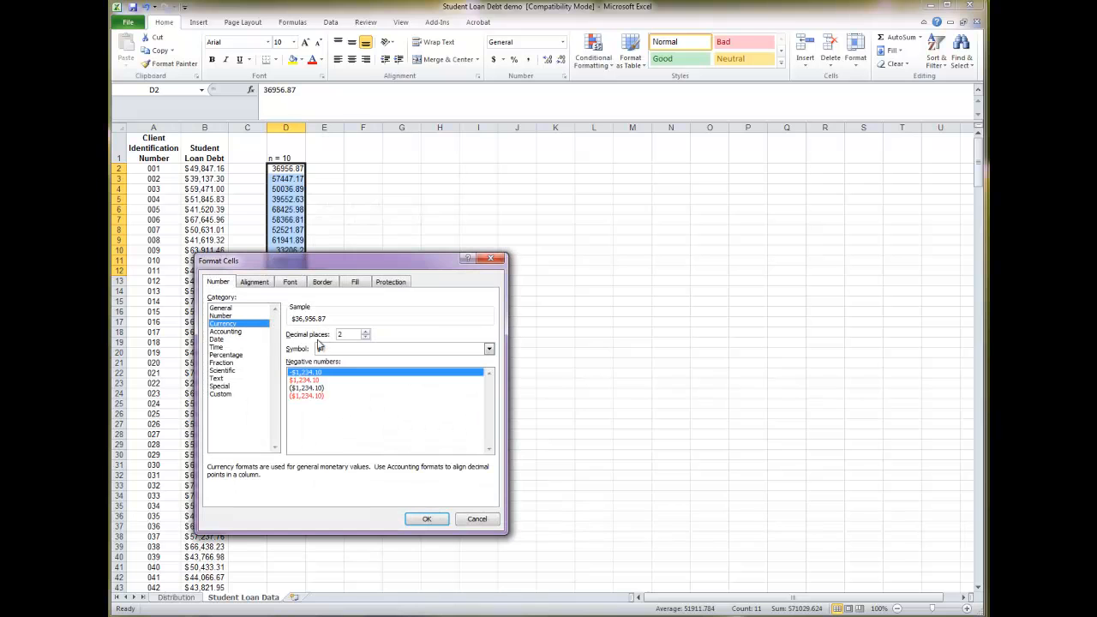
pyautogui.moveTo(326, 266)
pyautogui.mouseDown()
pyautogui.moveTo(388, 381)
pyautogui.moveTo(412, 401)
pyautogui.moveTo(315, 263)
pyautogui.mouseUp()
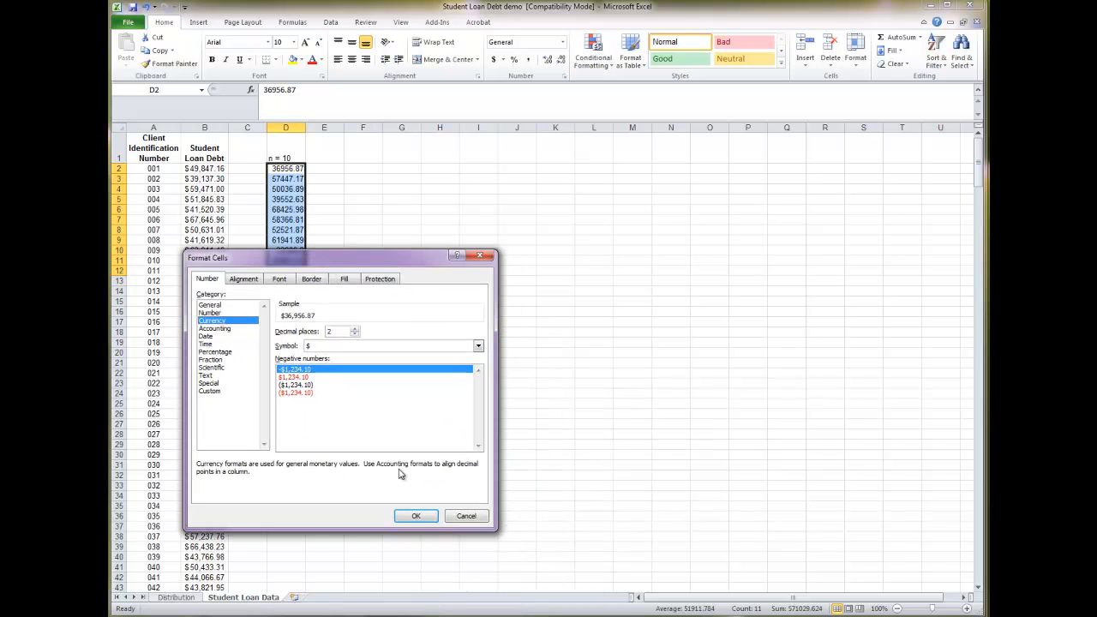
pyautogui.click(415, 516)
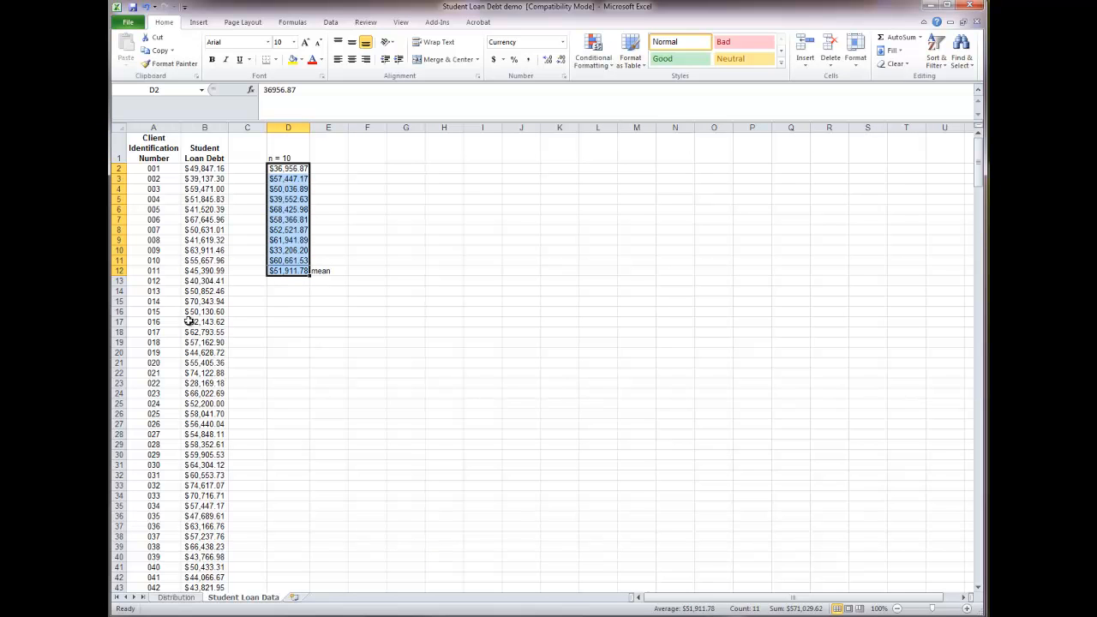
pyautogui.click(328, 352)
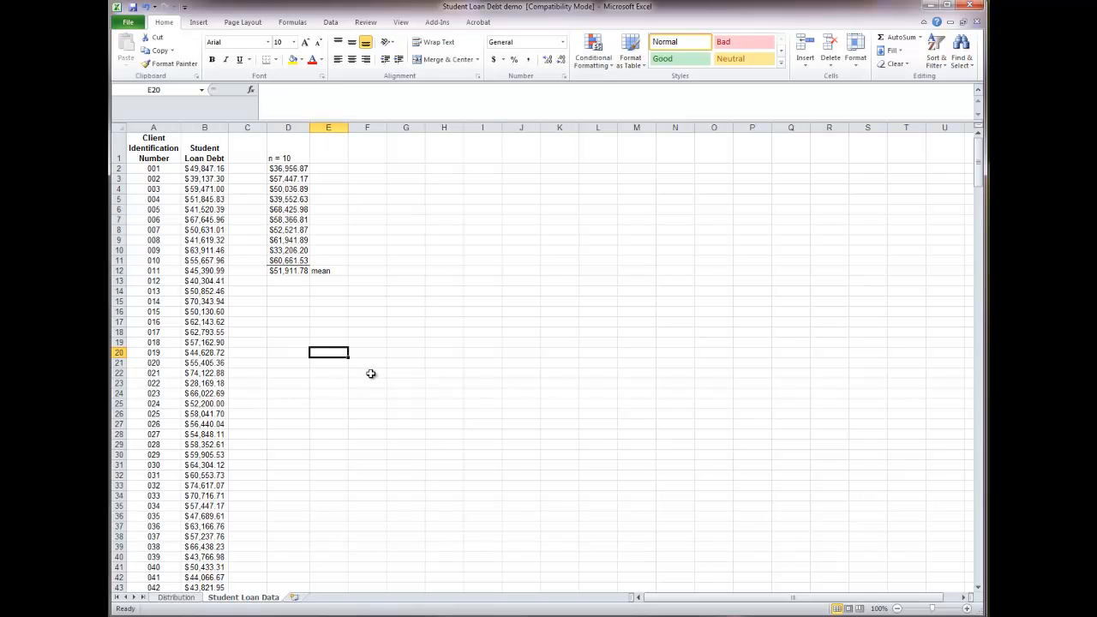
# Copy the mean from cell D12 and paste it as text only over the question 2a answer in Word
pyautogui.click(299, 272)
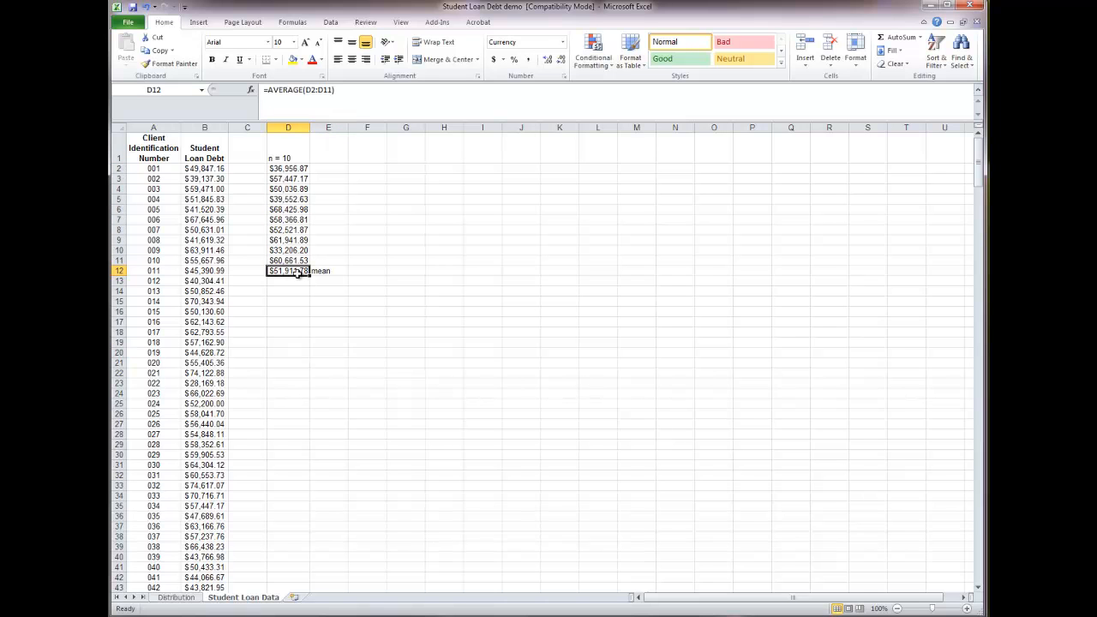
pyautogui.hotkey('ctrl', 'c')
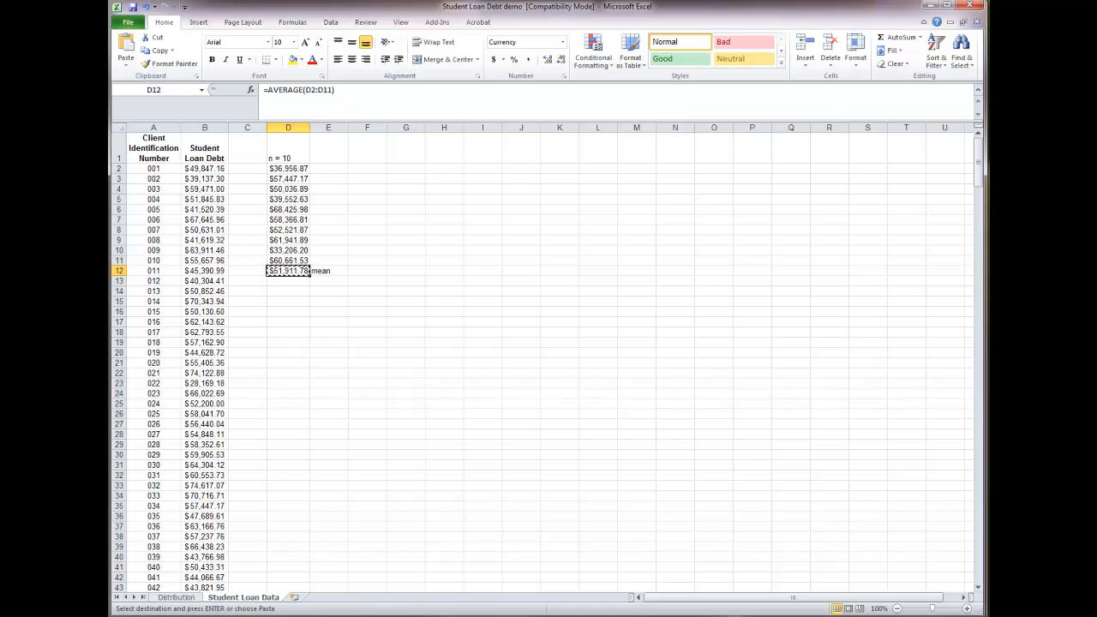
pyautogui.hotkey('alt', 'Tab')
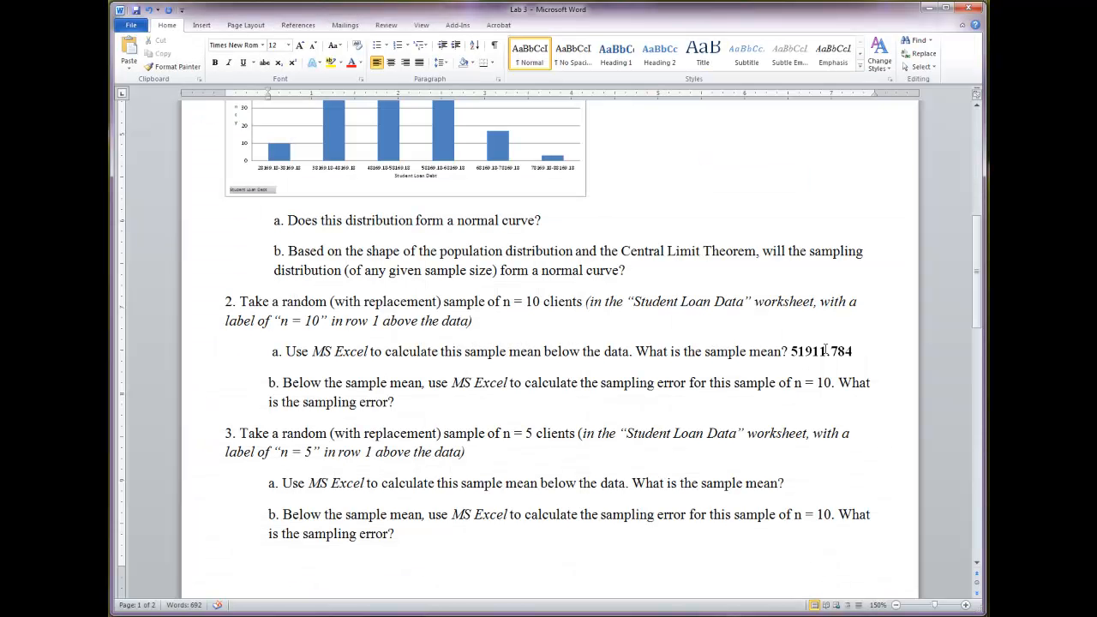
pyautogui.moveTo(852, 351); pyautogui.dragTo(790, 352)
pyautogui.hotkey('ctrl', 'v')
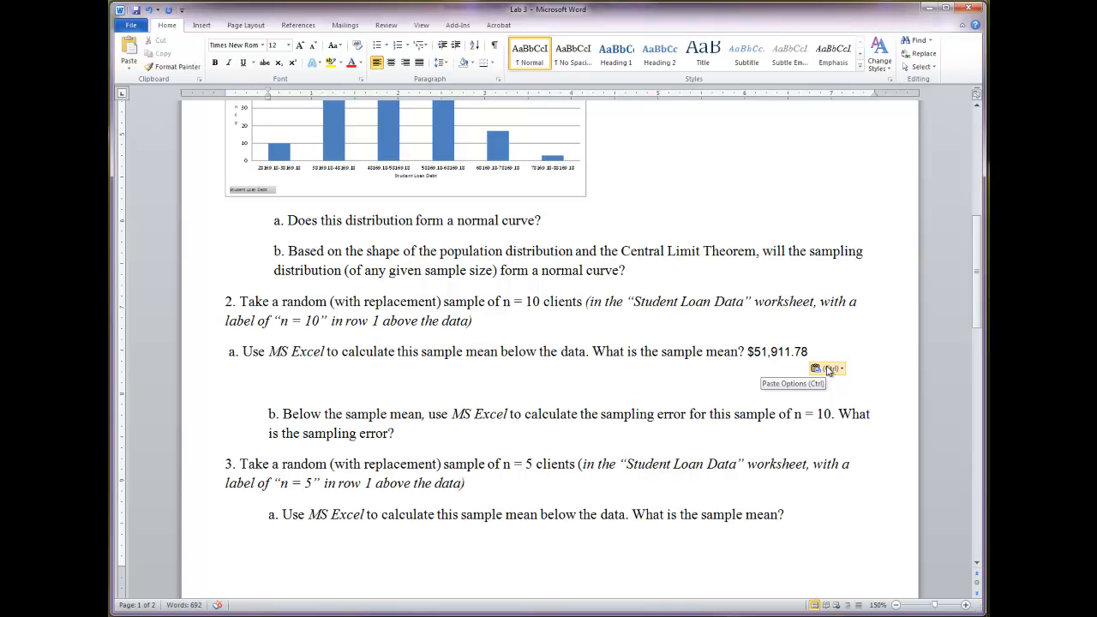
pyautogui.click(828, 369)
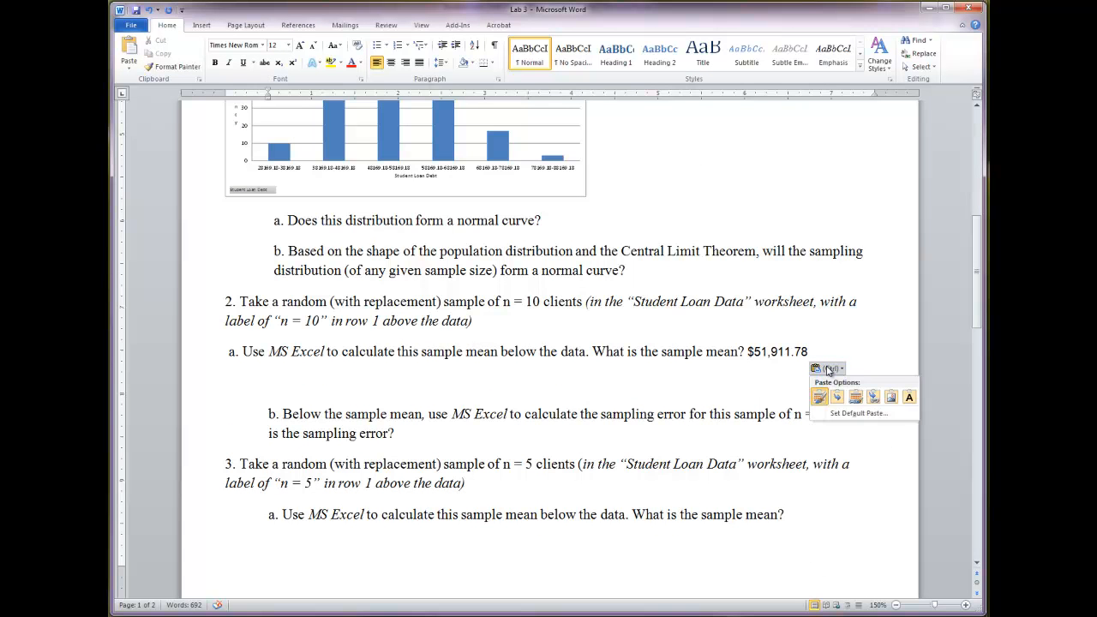
pyautogui.click(905, 400)
pyautogui.click(582, 385)
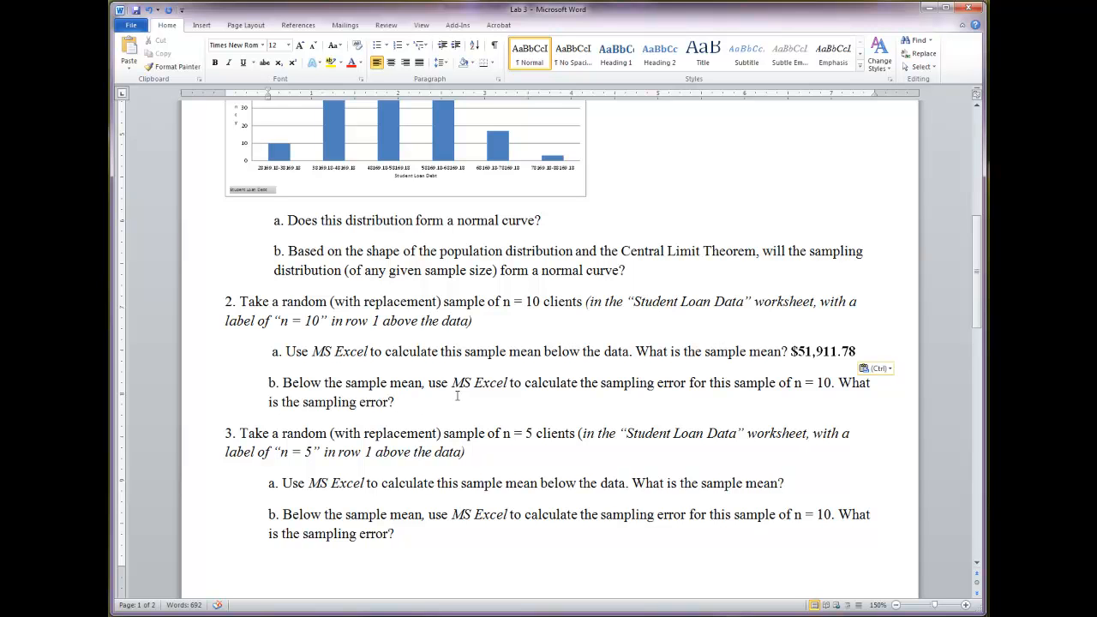
# Switch to Excel and label cell E13, beside the cell below the n = 10 sample mean, "sampling error"
pyautogui.hotkey('alt', 'Tab')
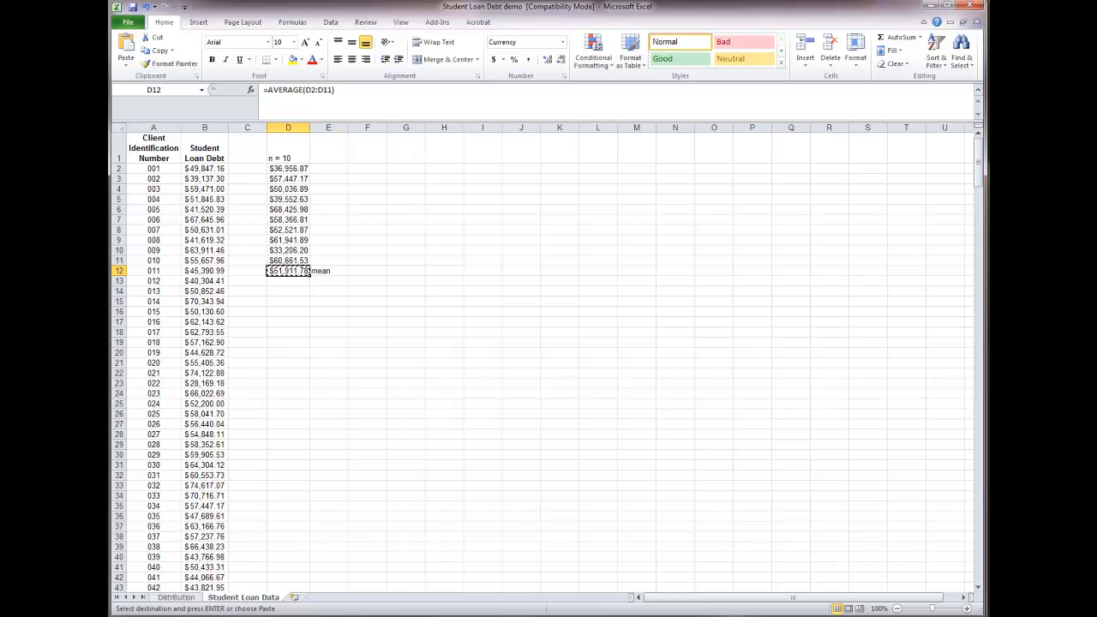
pyautogui.scroll(-1, 356, 412)
pyautogui.scroll(-1, 356, 412)
pyautogui.scroll(1, 351, 360)
pyautogui.click(322, 242)
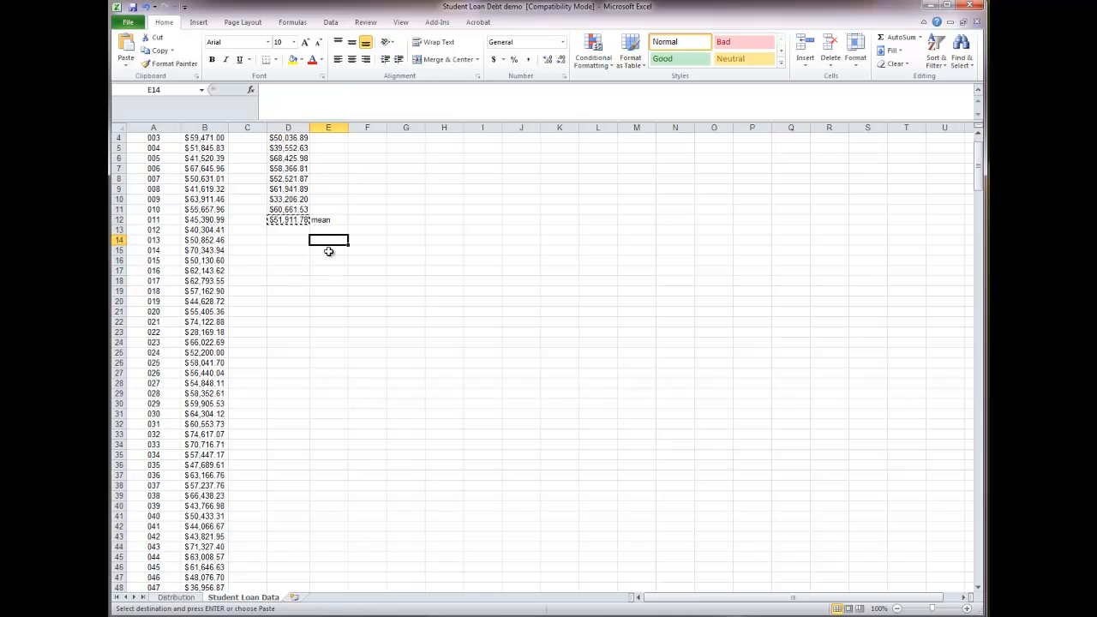
pyautogui.click(329, 230)
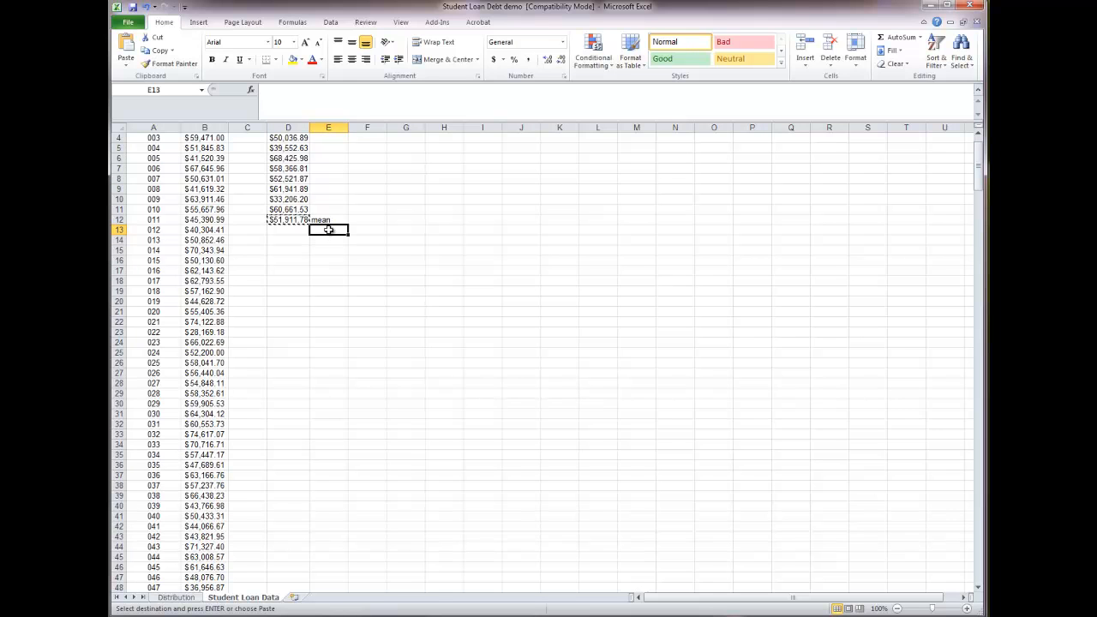
pyautogui.write('sampling error')
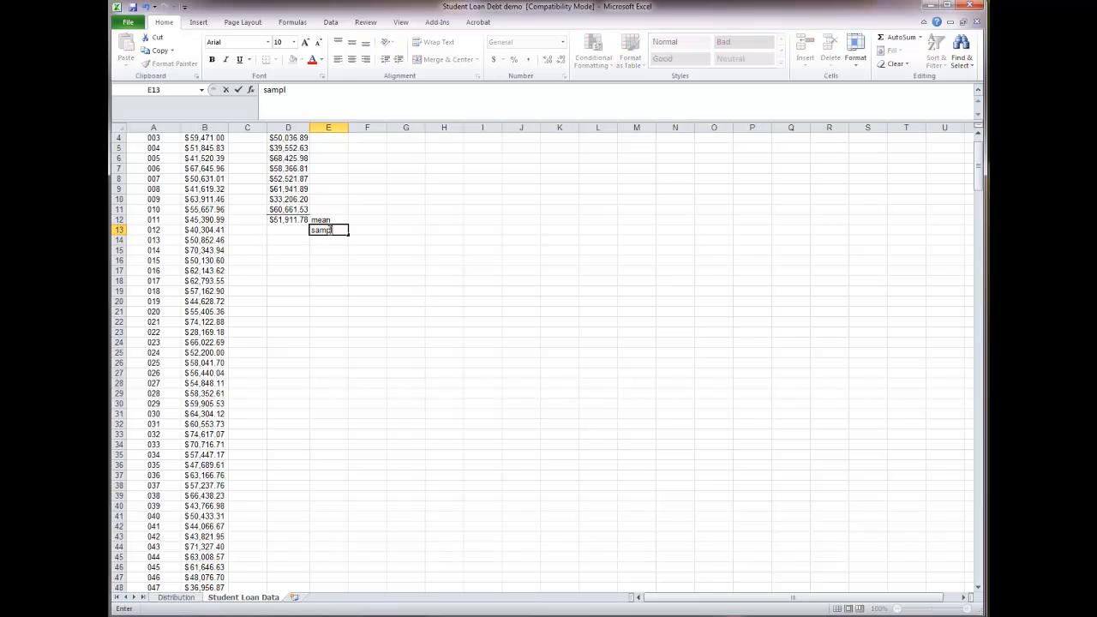
pyautogui.click(330, 248)
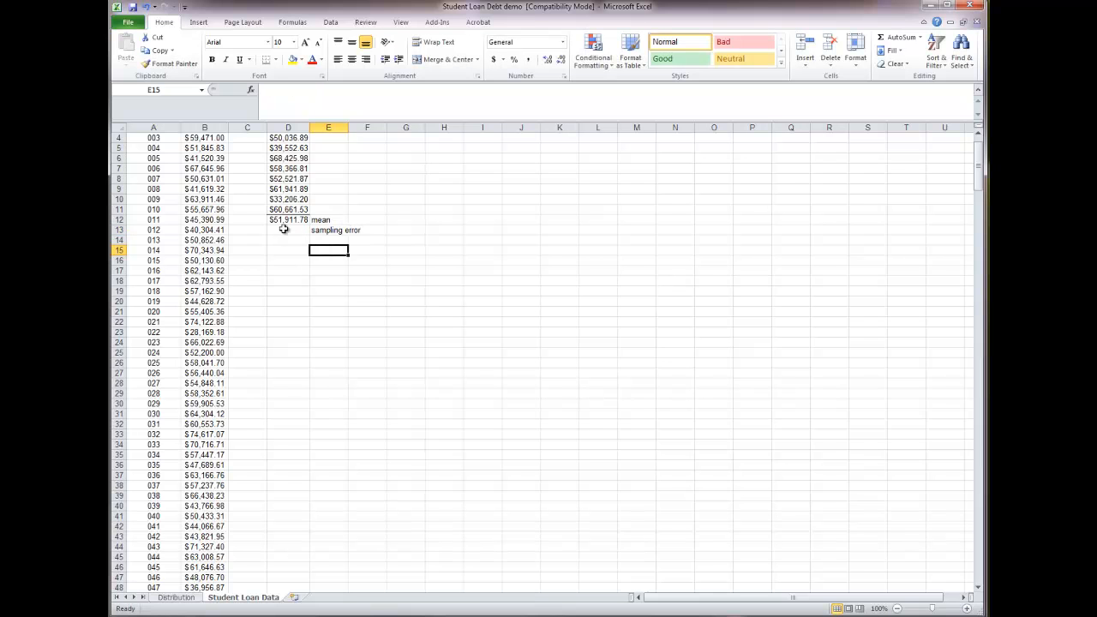
# Calculate the n = 10 sampling error in cell D13 with the formula =D12-B202
pyautogui.click(284, 231)
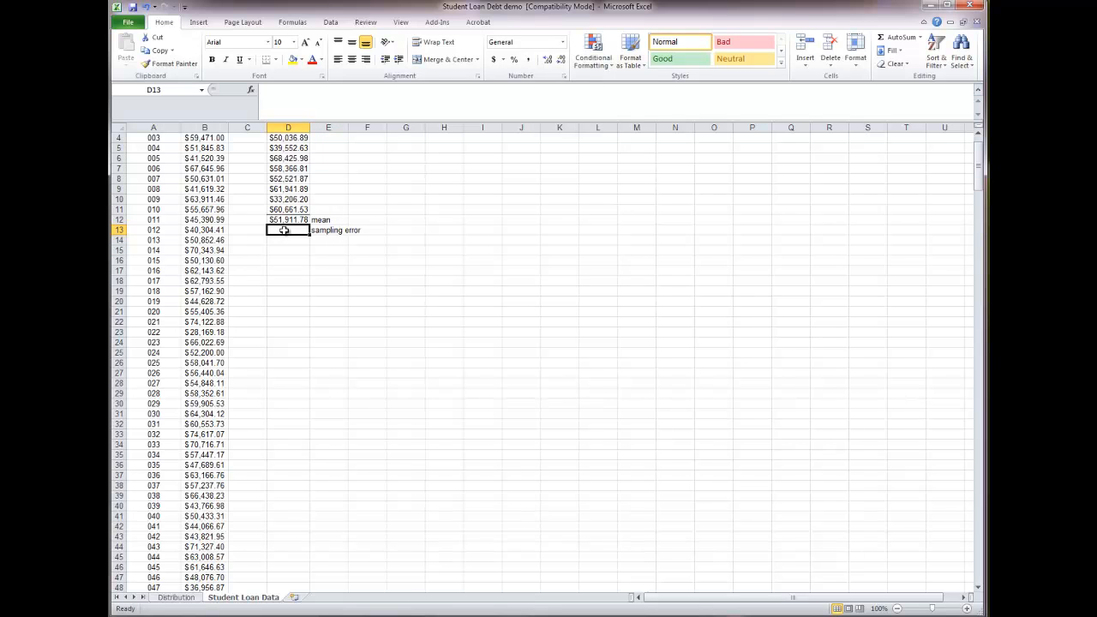
pyautogui.write('=')
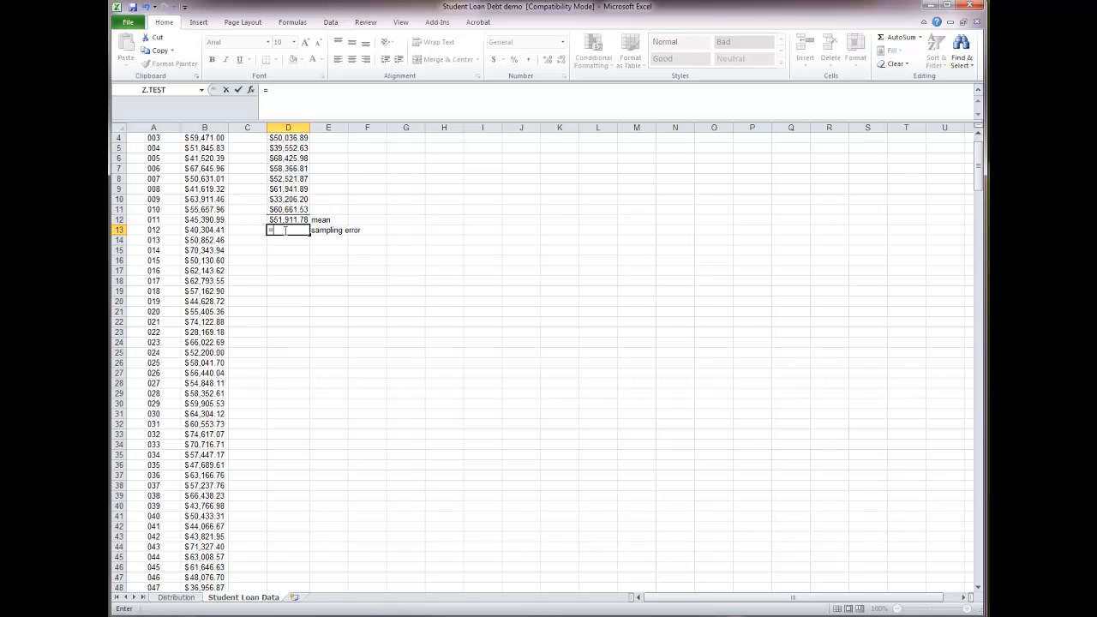
pyautogui.press('BackSpace')
pyautogui.write('=')
pyautogui.click(283, 220)
pyautogui.write('-')
pyautogui.scroll(-20, 283, 279)
pyautogui.scroll(-20, 264, 315)
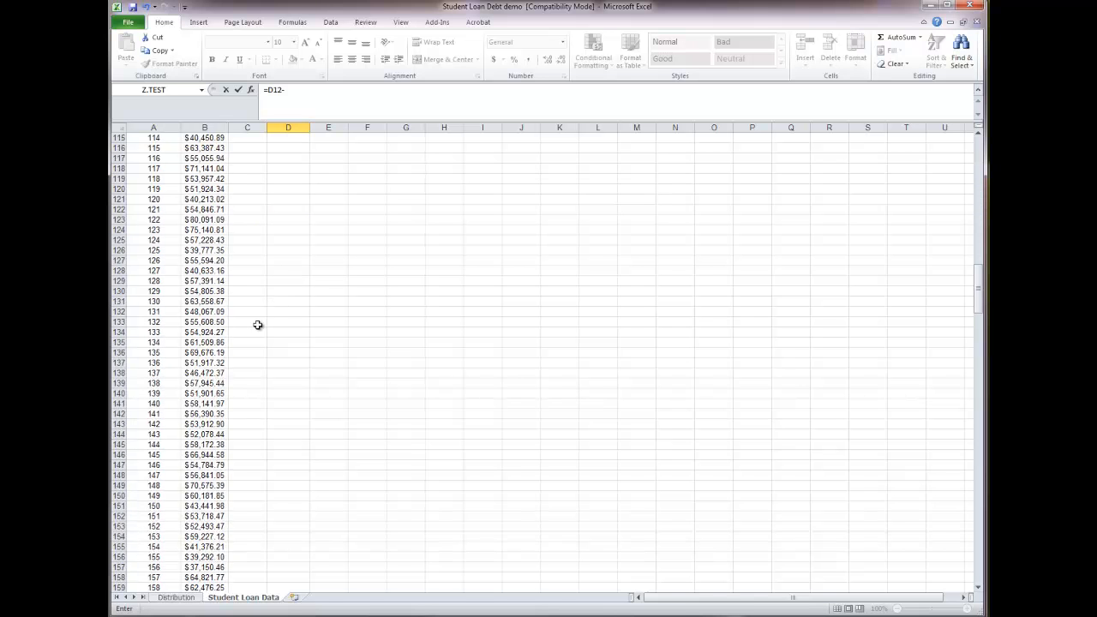
pyautogui.click(201, 354)
pyautogui.scroll(12, 351, 319)
pyautogui.scroll(20, 353, 318)
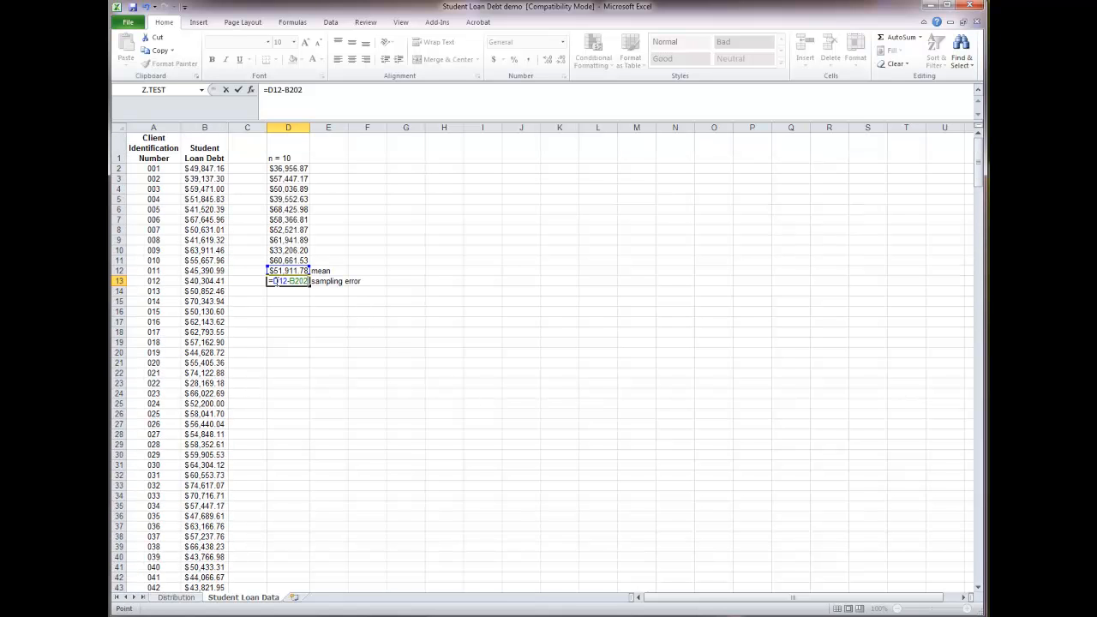
pyautogui.press('Return')
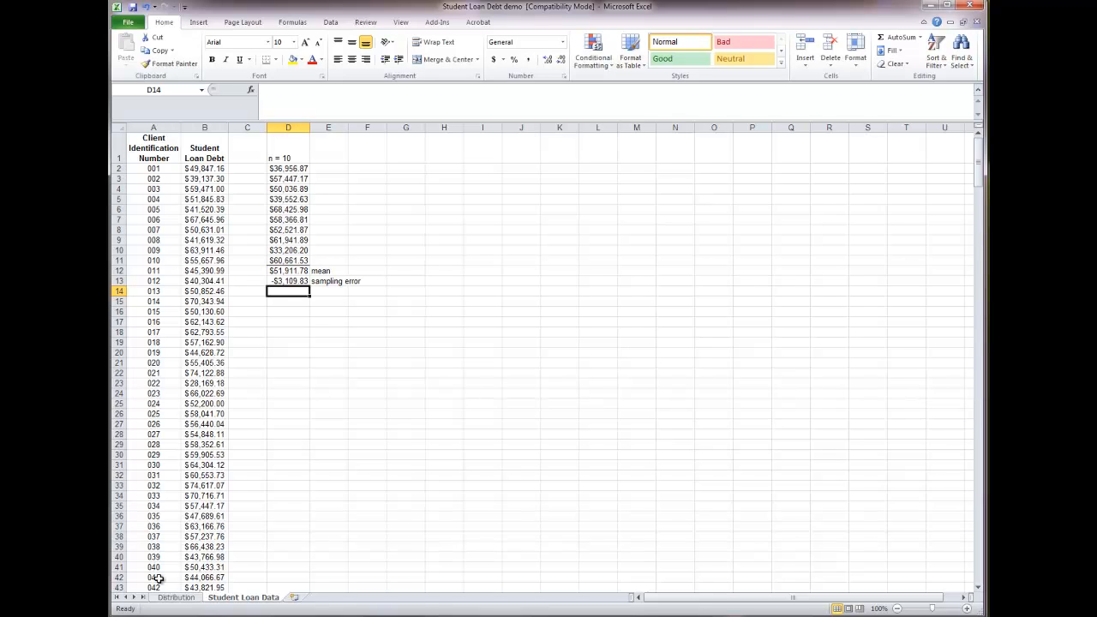
# Copy the sampling error from cell D13 and paste it as text only after question 2b in Word
pyautogui.scroll(-20, 312, 420)
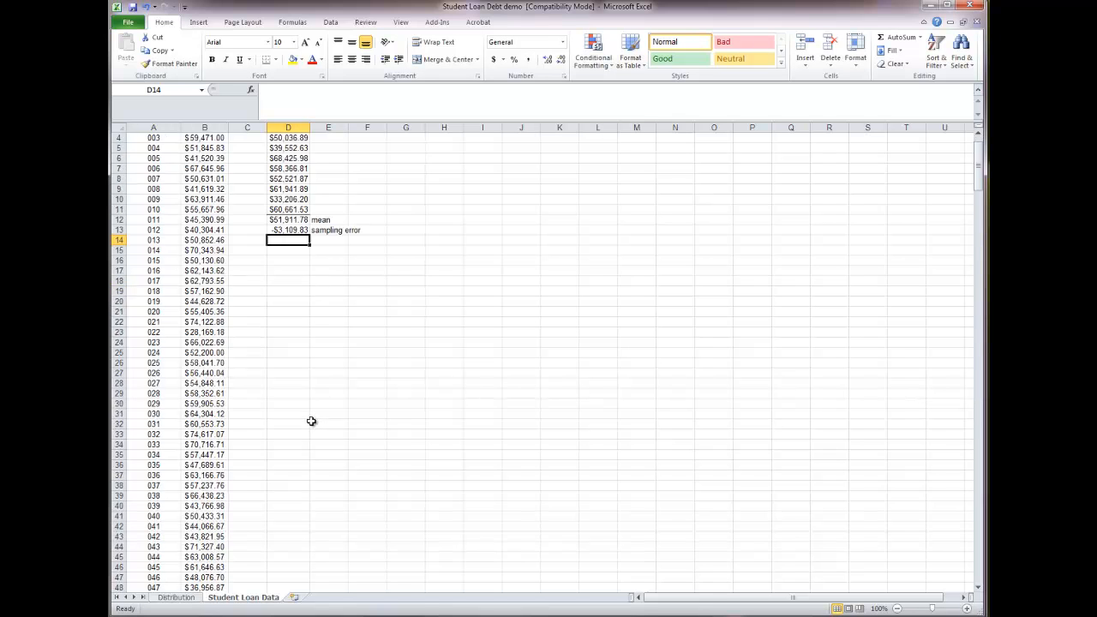
pyautogui.scroll(-20, 306, 420)
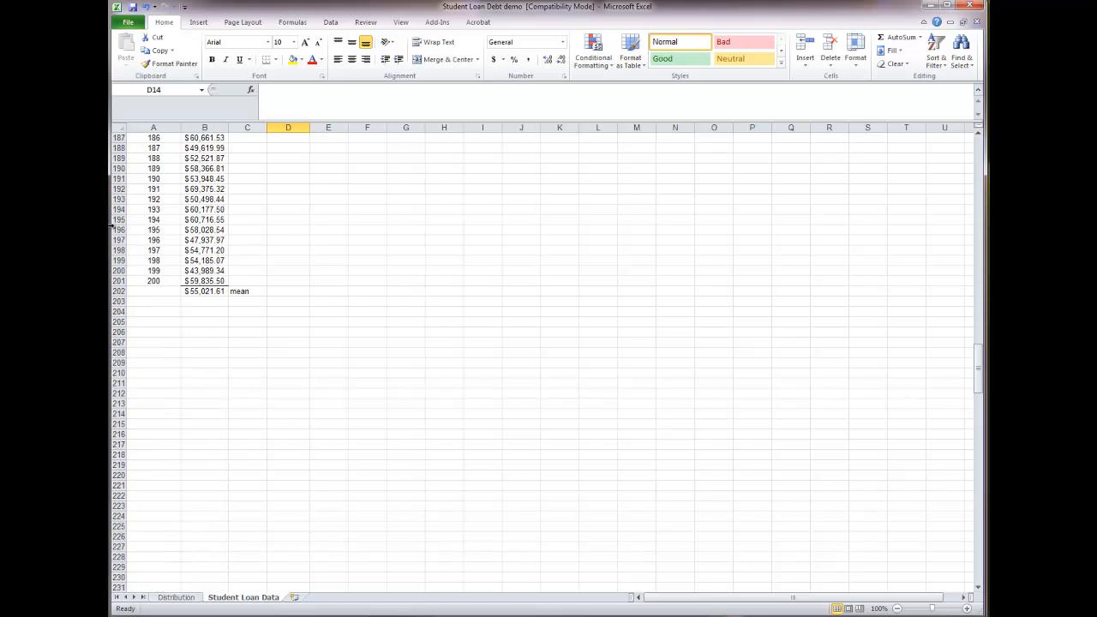
pyautogui.scroll(20, 353, 343)
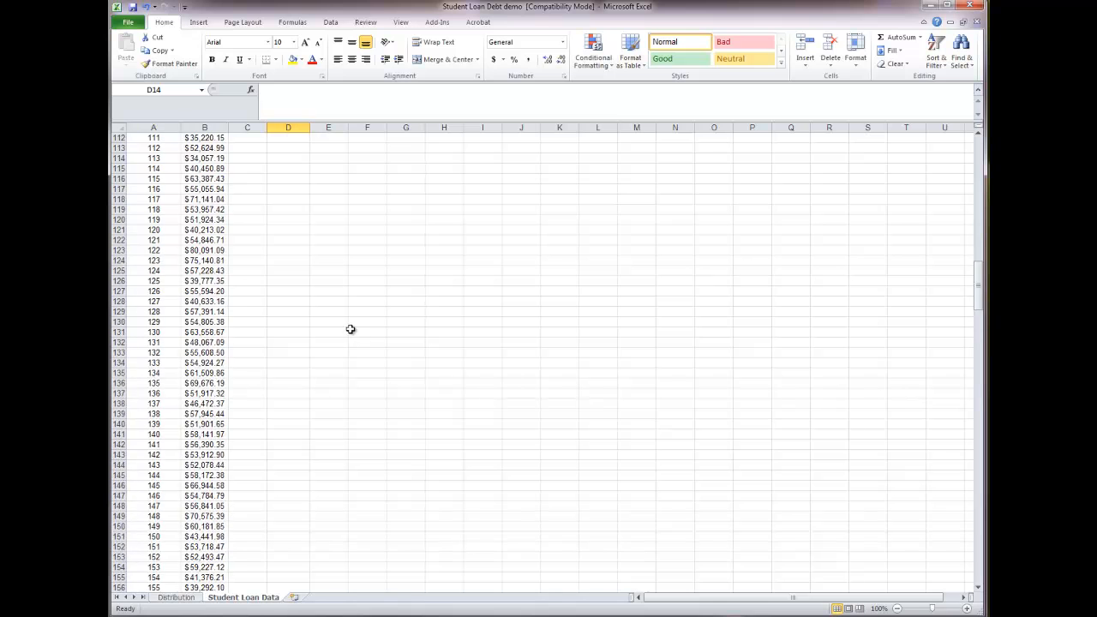
pyautogui.scroll(13, 347, 323)
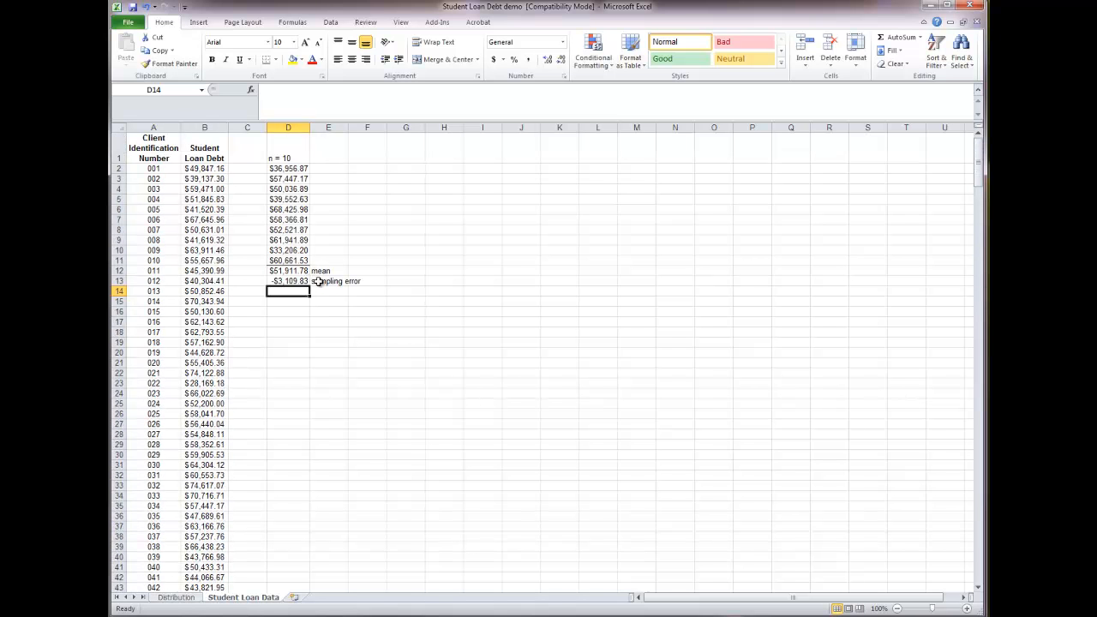
pyautogui.click(295, 281)
pyautogui.hotkey('ctrl', 'c')
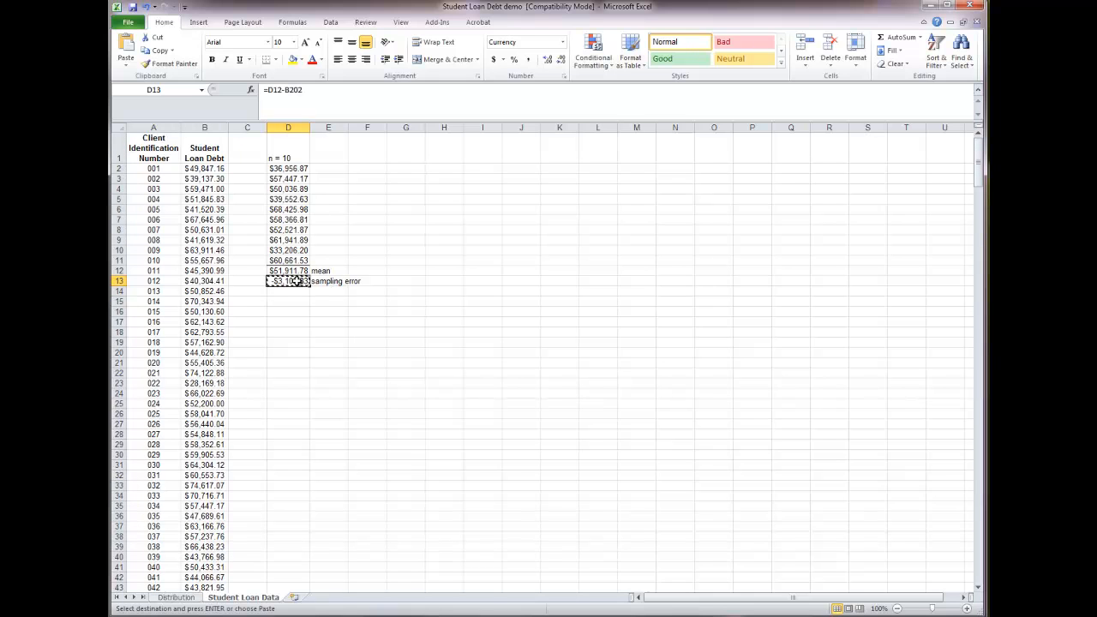
pyautogui.hotkey('alt', 'Tab')
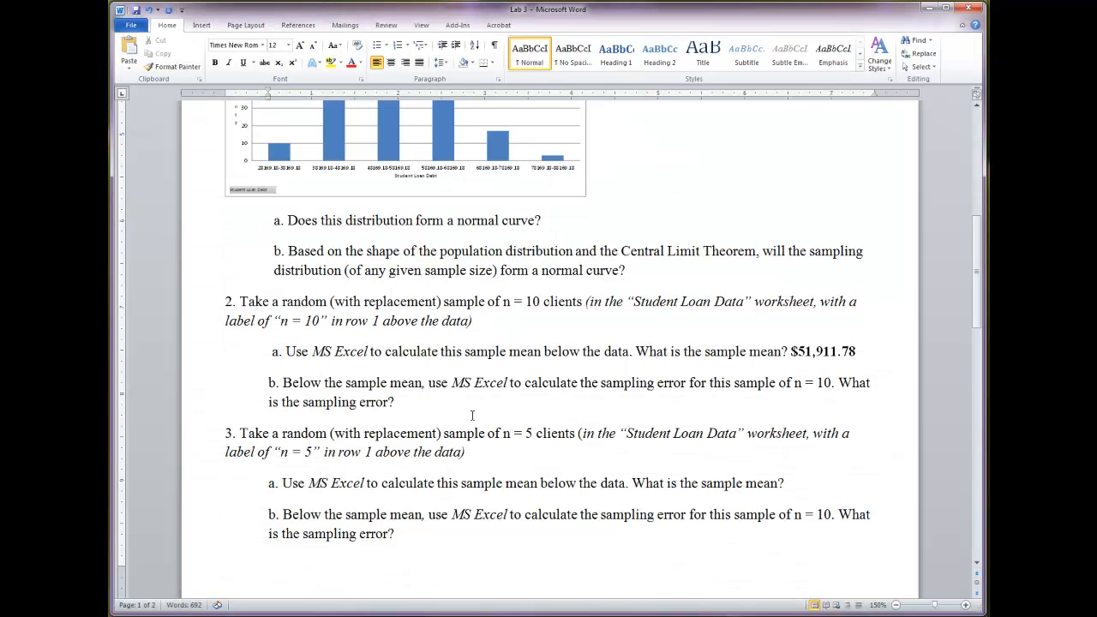
pyautogui.hotkey('ctrl', 'v')
pyautogui.click(400, 419)
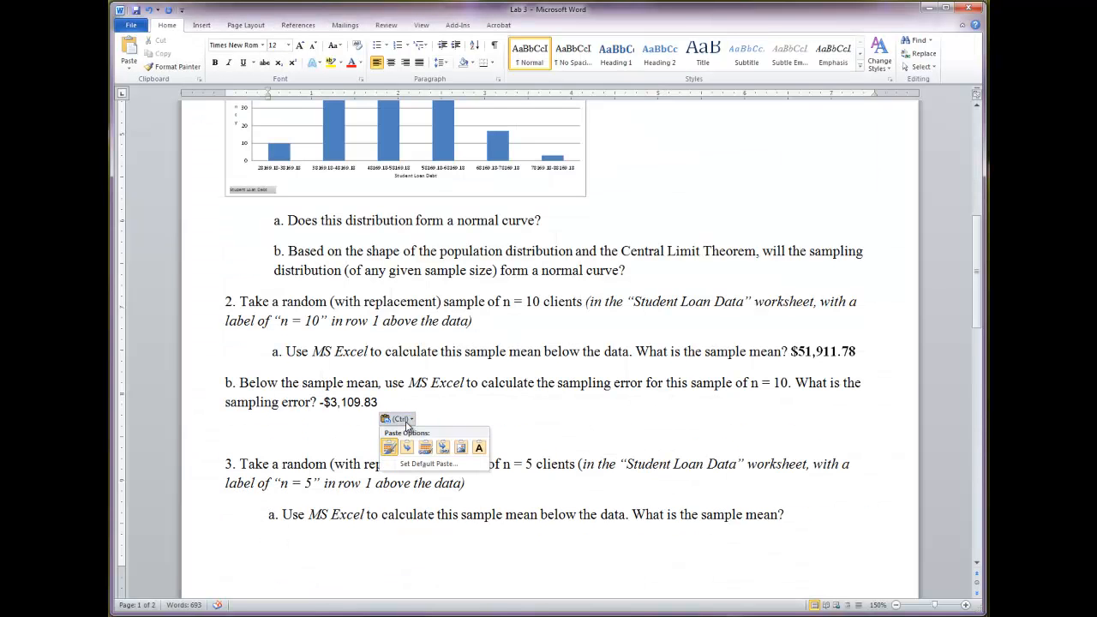
pyautogui.click(478, 446)
# Make the pasted sampling error answer to question 2b bold
pyautogui.moveTo(460, 402); pyautogui.dragTo(399, 401)
pyautogui.hotkey('ctrl', 'b')
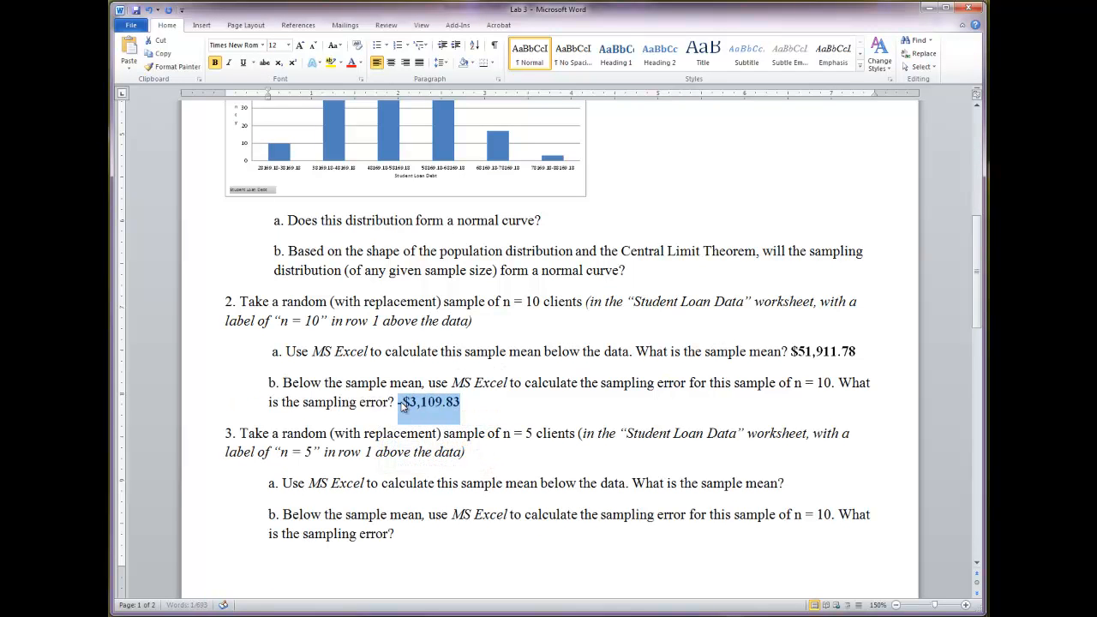
pyautogui.click(475, 400)
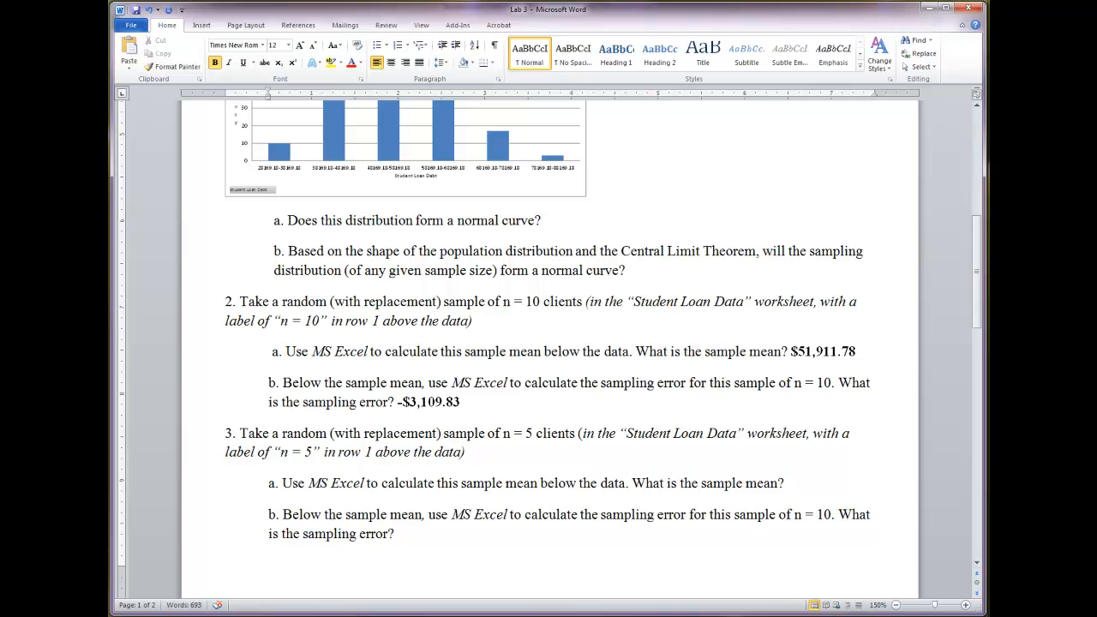
# Switch to Excel and enter the sample heading "n = 5" in cell G1
pyautogui.hotkey('alt', 'Tab')
pyautogui.click(703, 300)
pyautogui.click(402, 157)
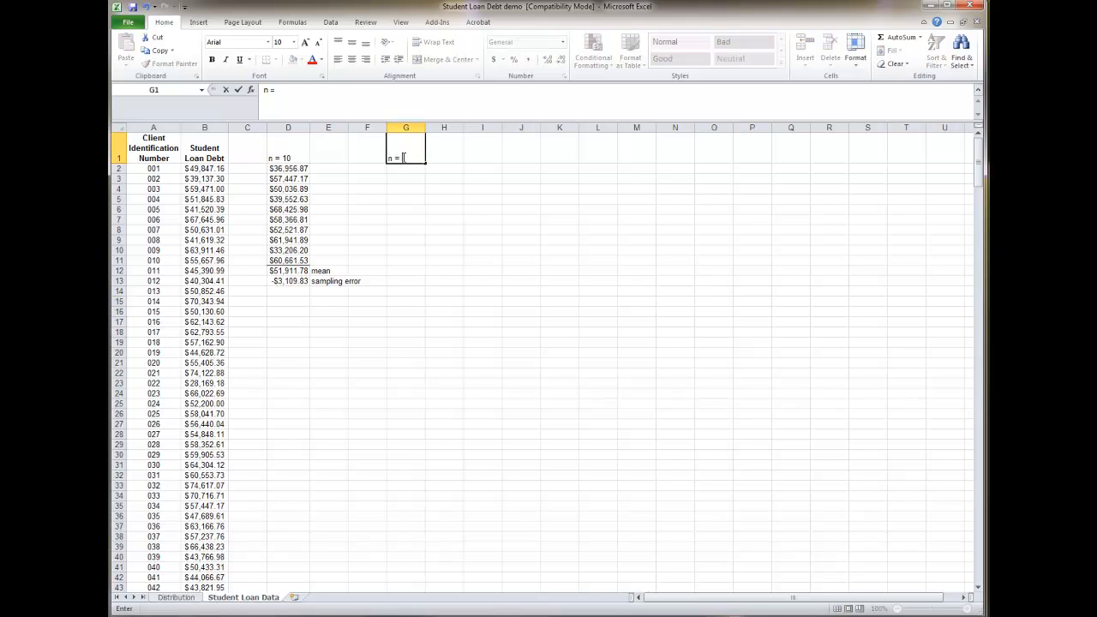
pyautogui.press('Return')
# Use the Sampling analysis tool to draw 5 random samples from $B$1:$B$201 with labels, outputting to cell G2
pyautogui.click(328, 24)
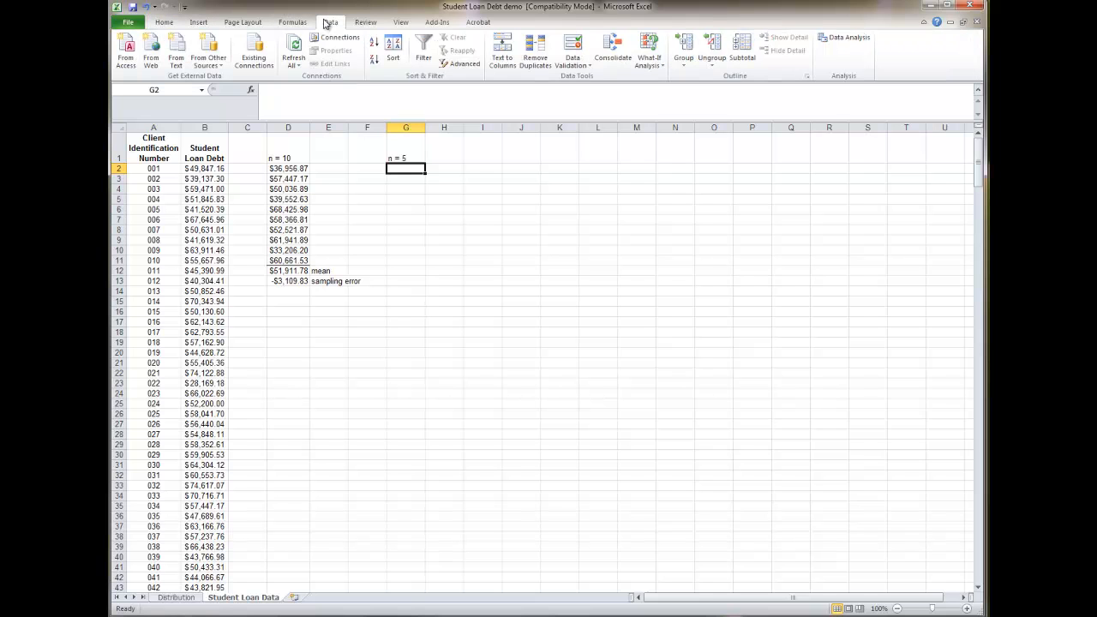
pyautogui.click(845, 37)
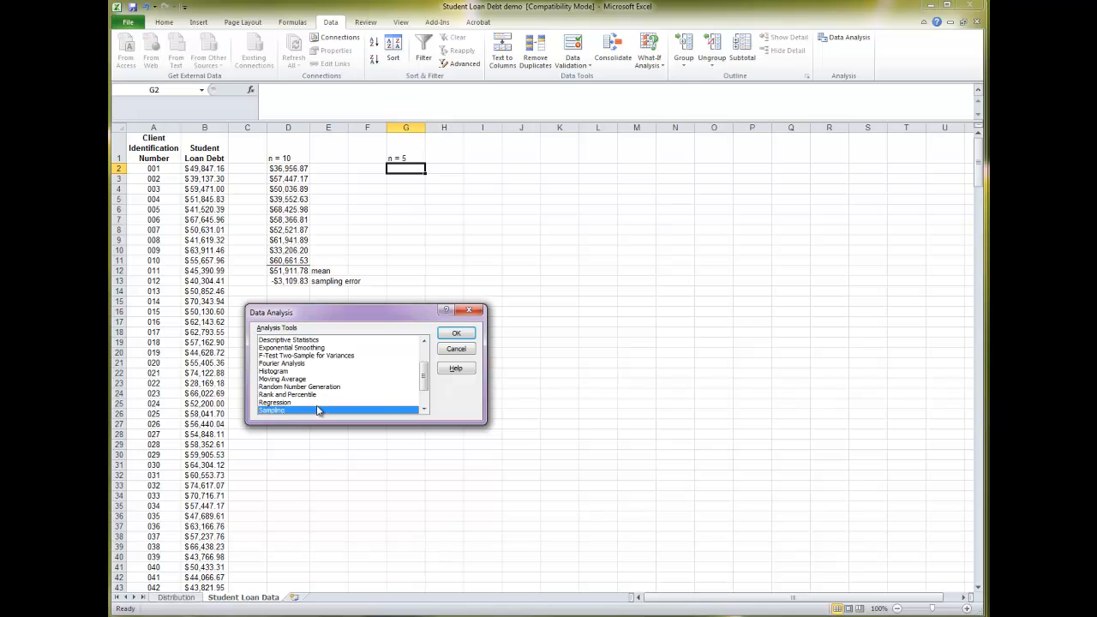
pyautogui.click(457, 335)
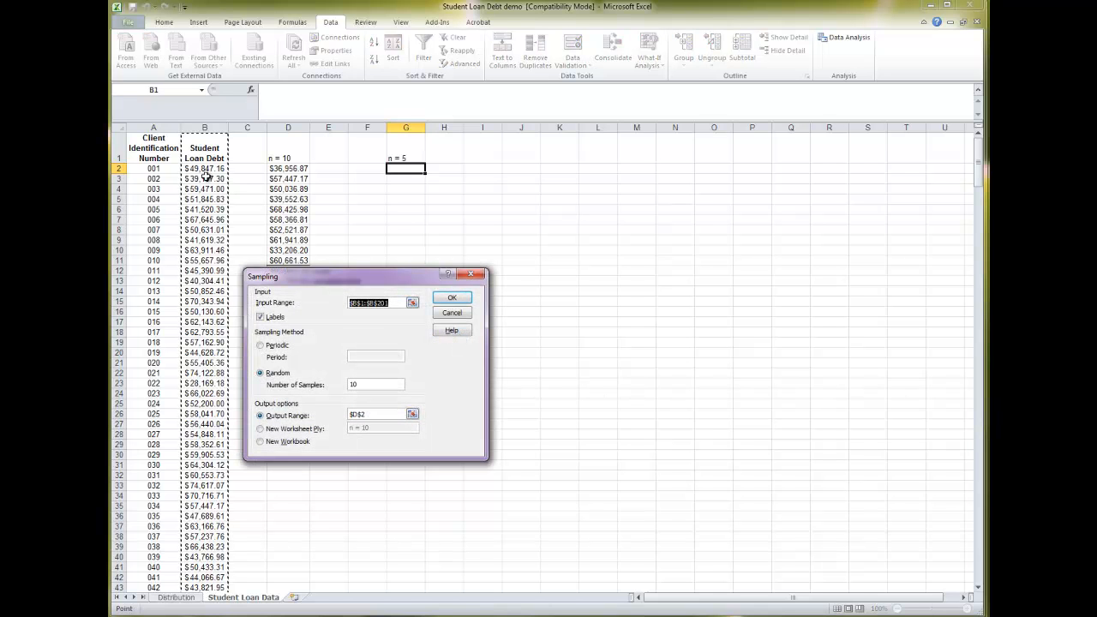
pyautogui.scroll(-4, 192, 364)
pyautogui.scroll(-5, 191, 365)
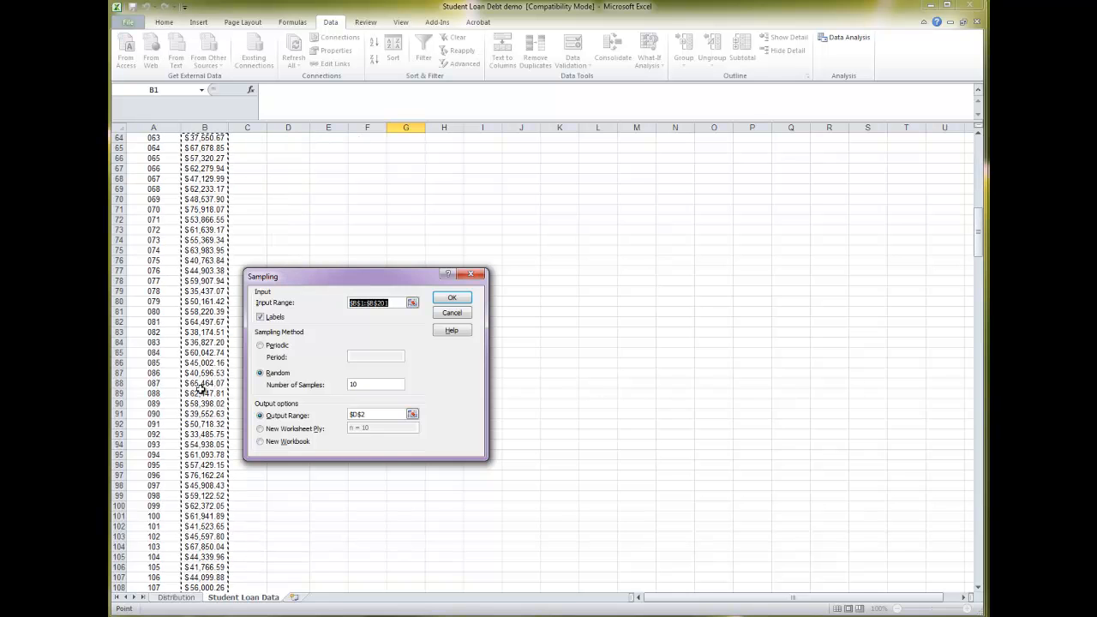
pyautogui.scroll(9, 200, 390)
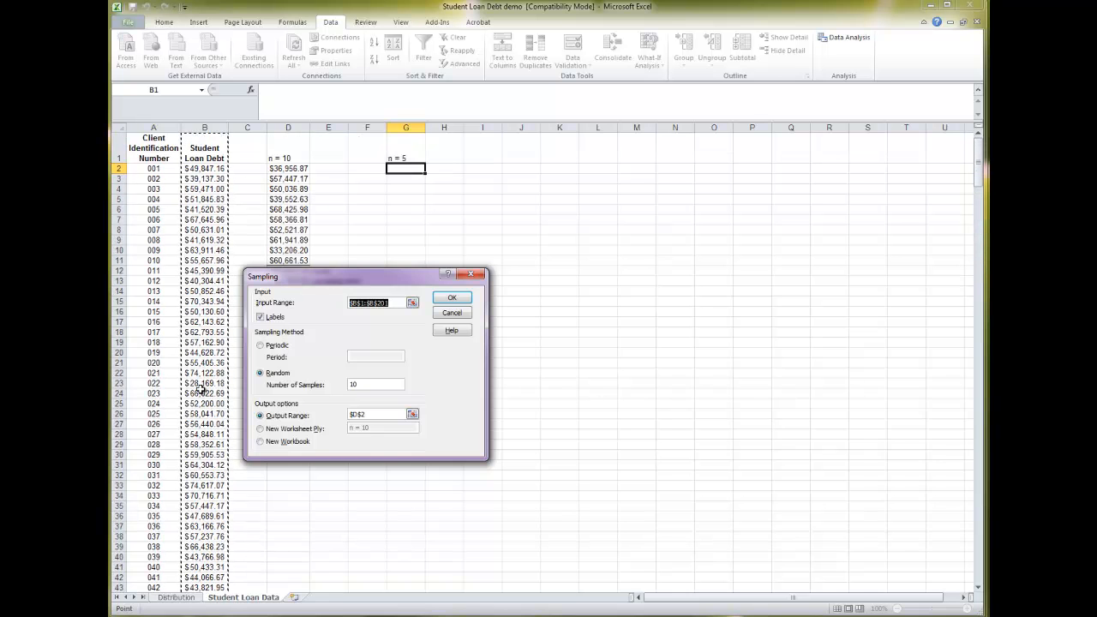
pyautogui.doubleClick(353, 384)
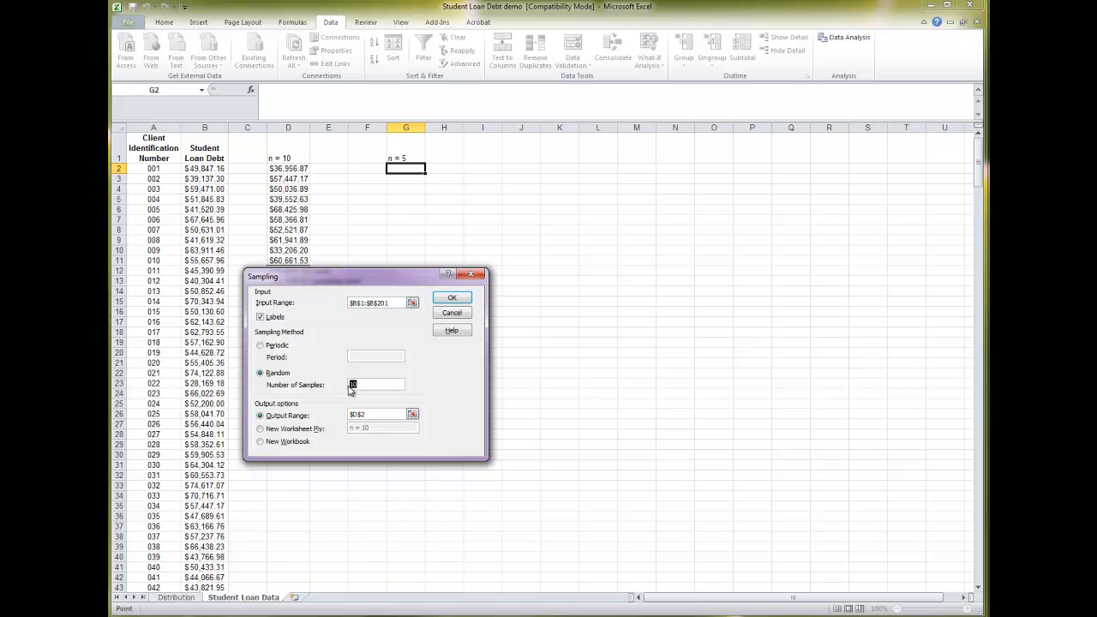
pyautogui.click(187, 616)
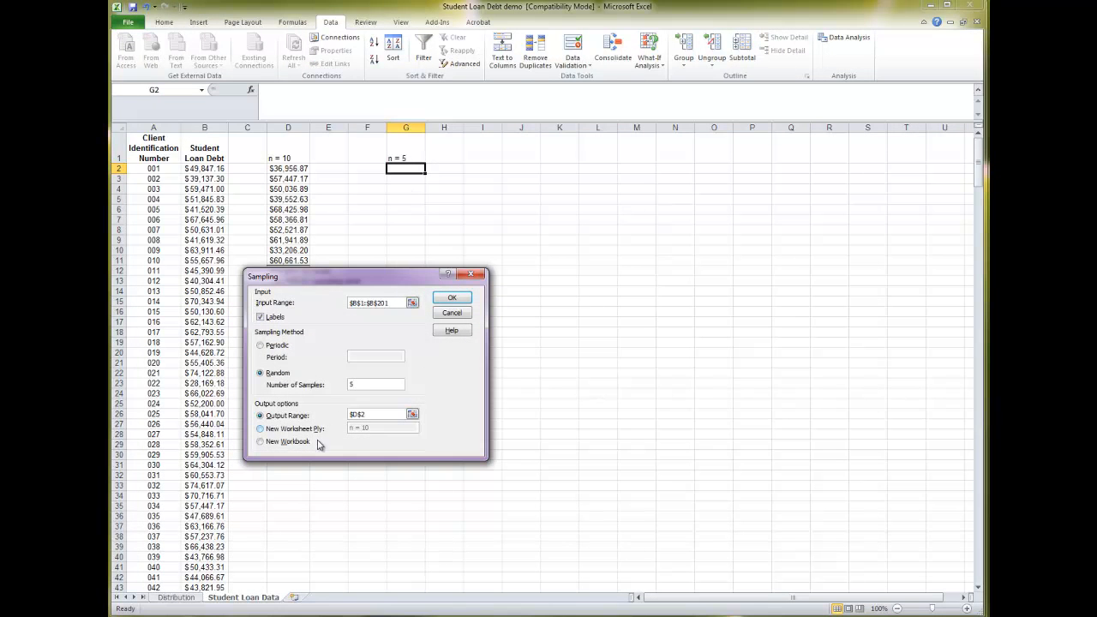
pyautogui.click(375, 415)
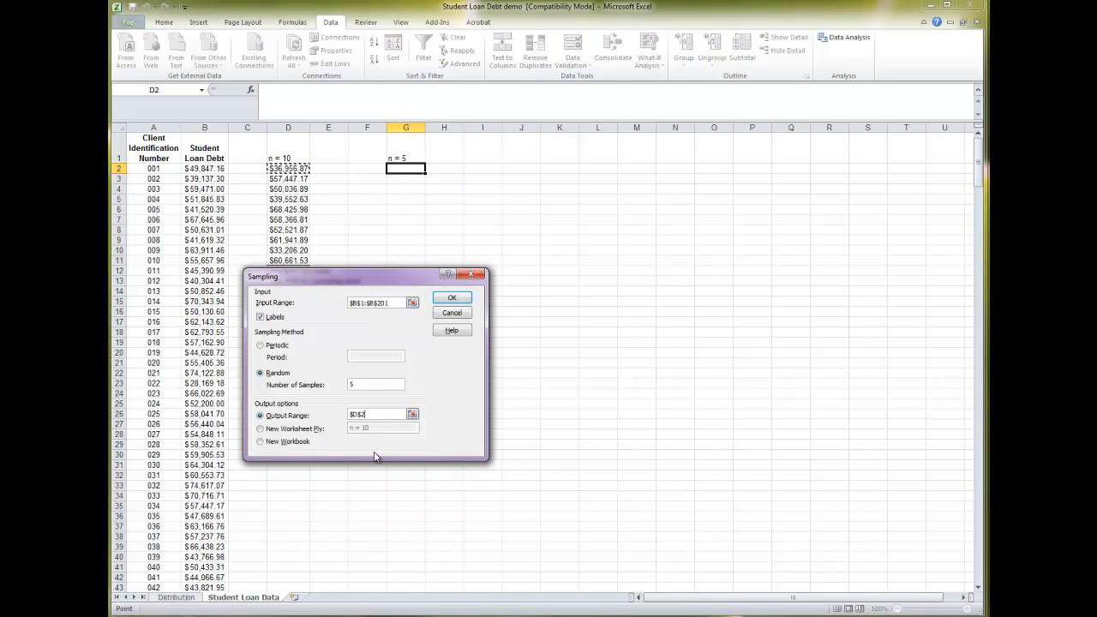
pyautogui.click(406, 170)
pyautogui.click(462, 298)
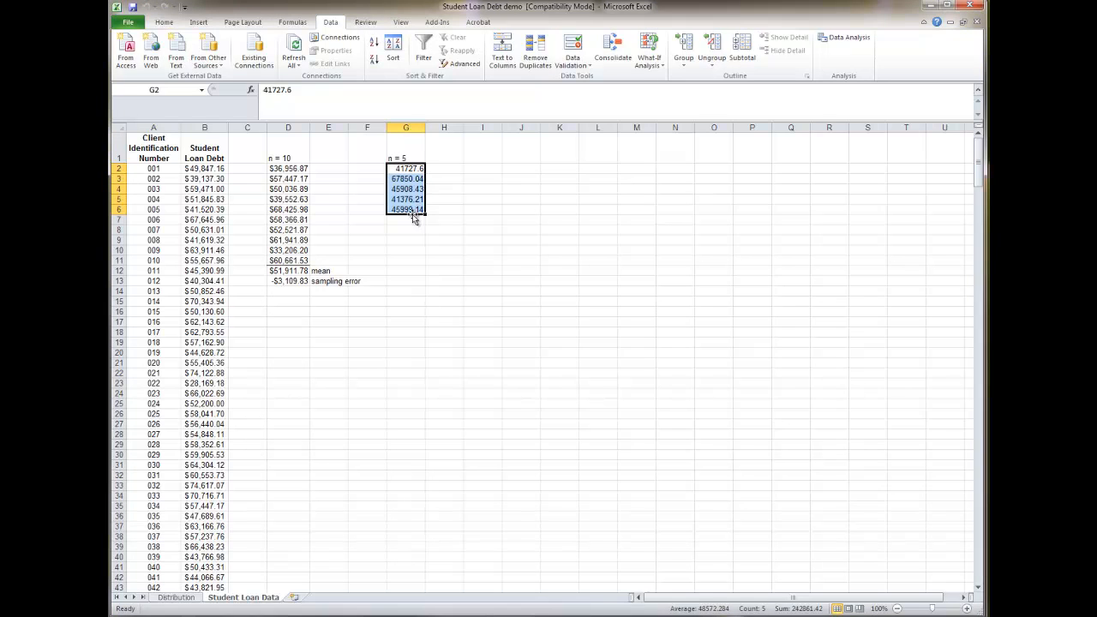
# Label cell H7 "mean" and cell H8 "sampling error" beside the n = 5 sample column
pyautogui.click(414, 219)
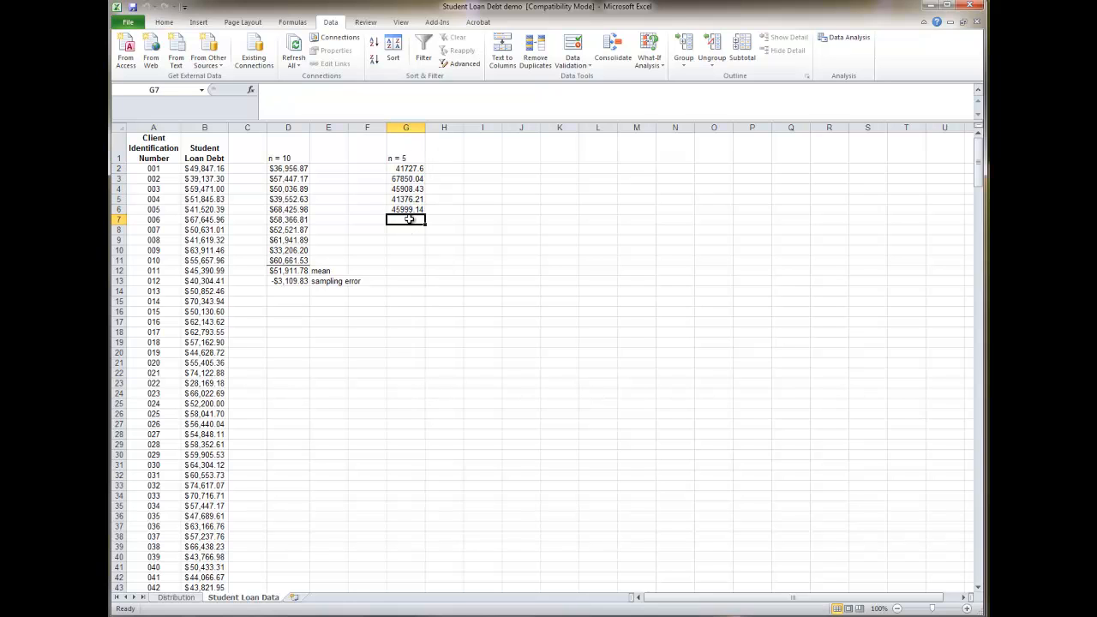
pyautogui.click(439, 219)
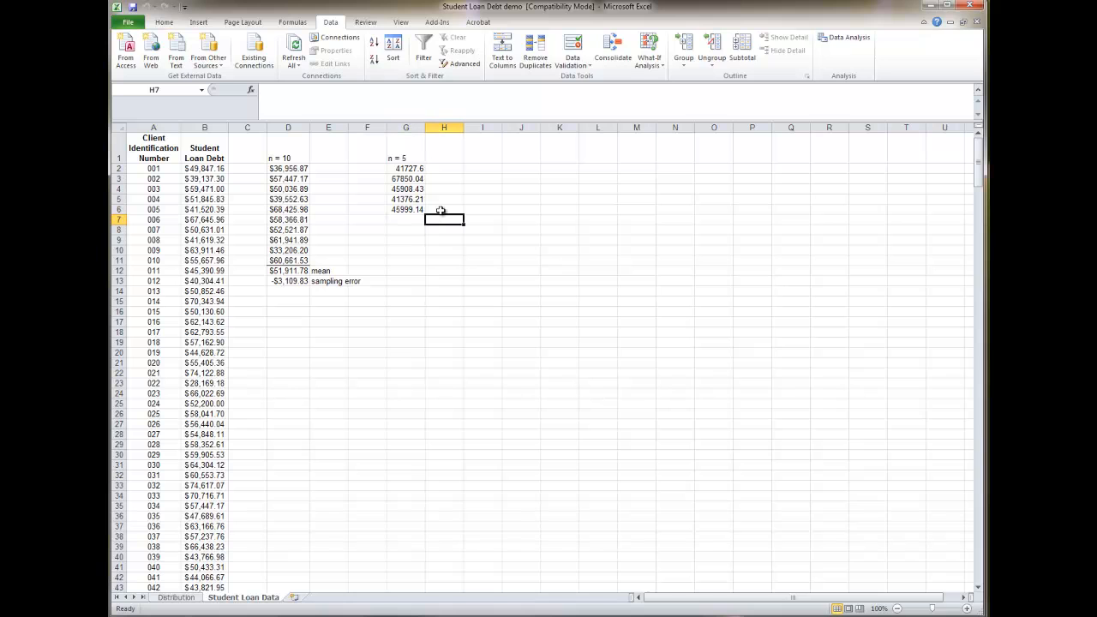
pyautogui.write('mean')
pyautogui.press('Return')
pyautogui.write('sampling error')
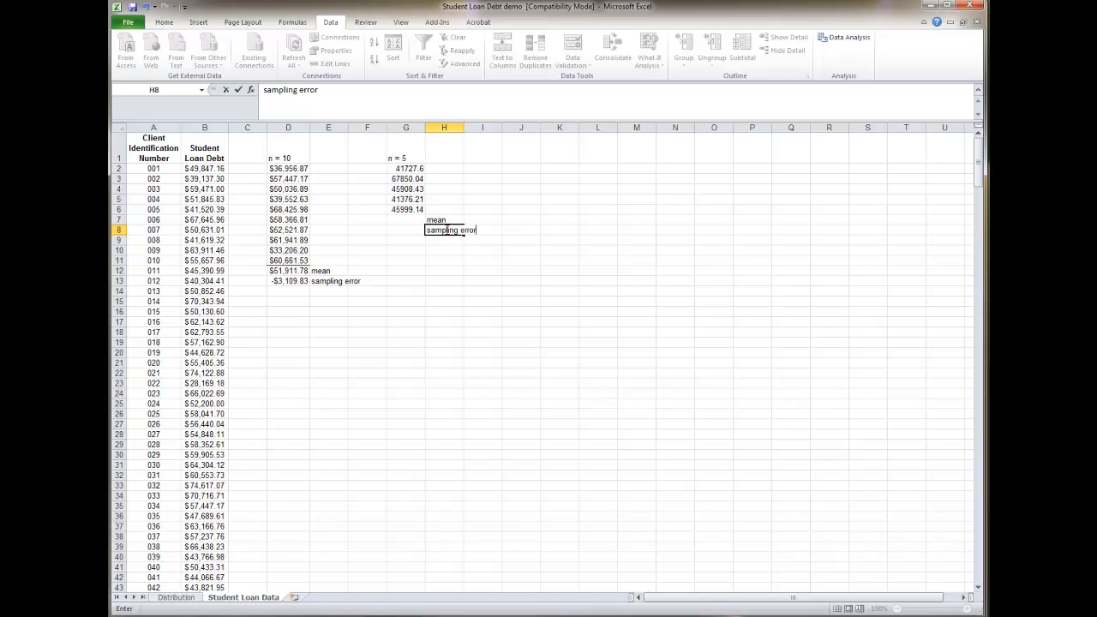
pyautogui.click(455, 249)
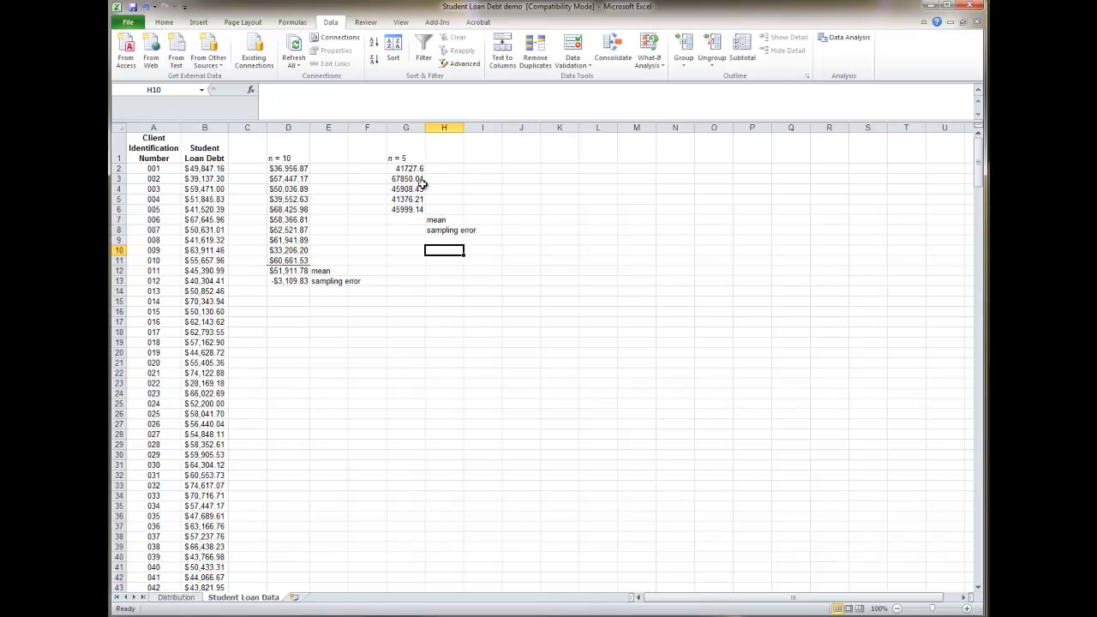
# Add a bottom border below the last n = 5 sample value in cell G6
pyautogui.click(416, 220)
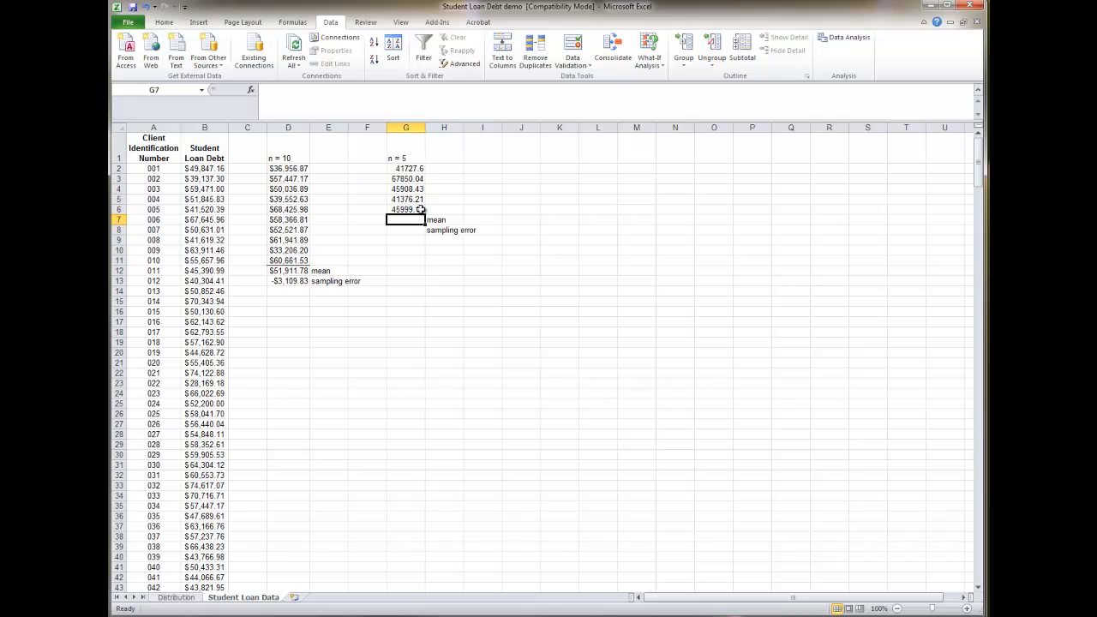
pyautogui.click(418, 210)
pyautogui.click(163, 22)
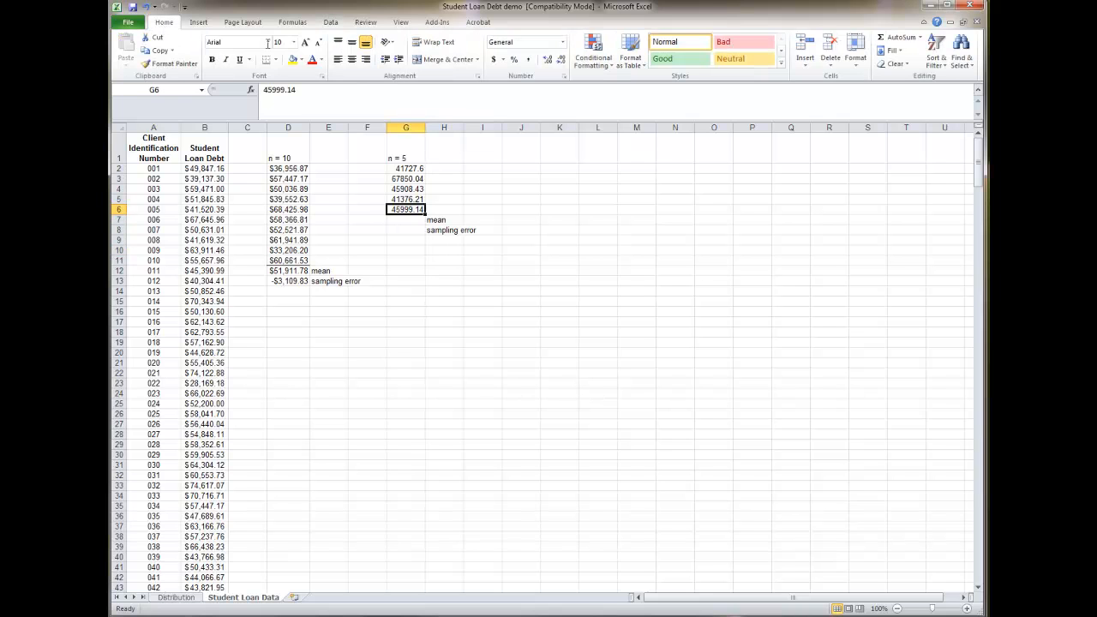
# Calculate the n = 5 sample mean in cell G7 with the AVERAGE function over G2:G6
pyautogui.click(410, 219)
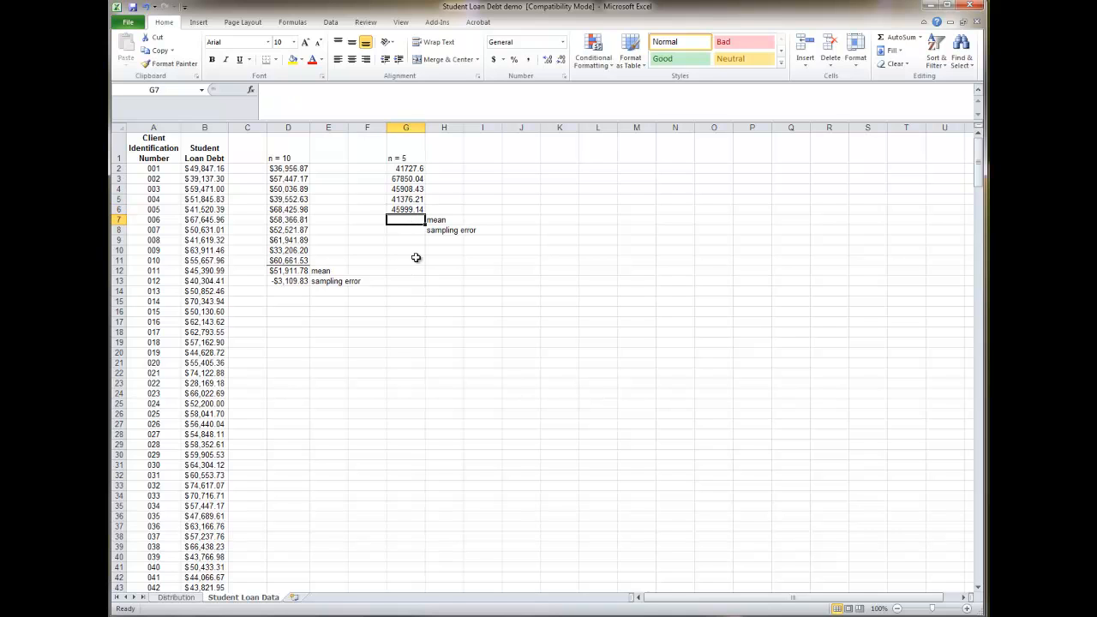
pyautogui.write('=av')
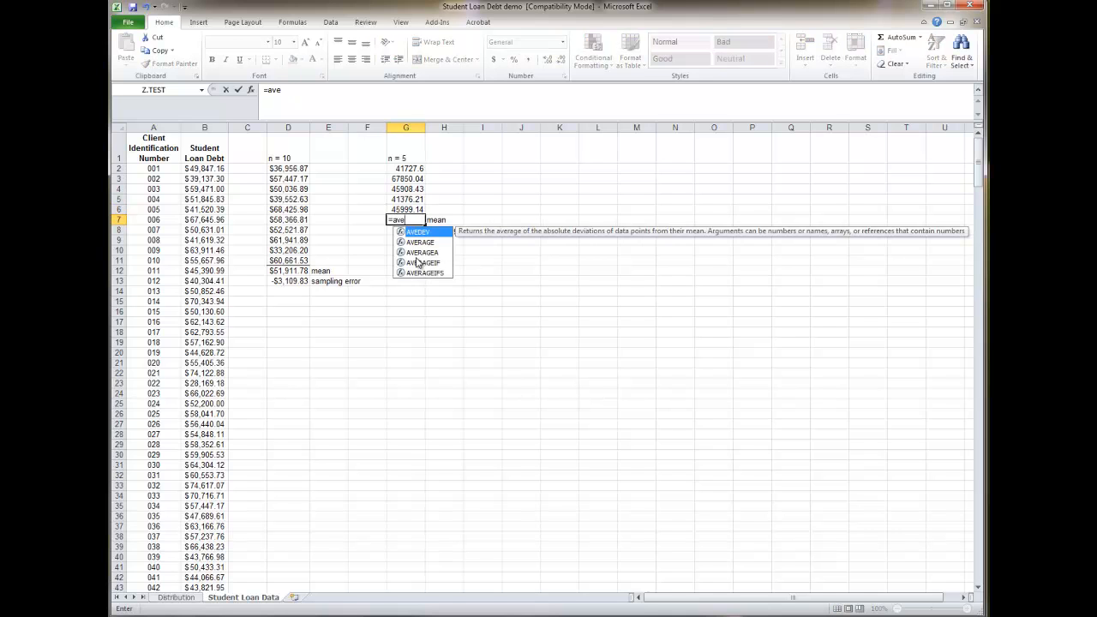
pyautogui.write('e')
pyautogui.doubleClick(420, 243)
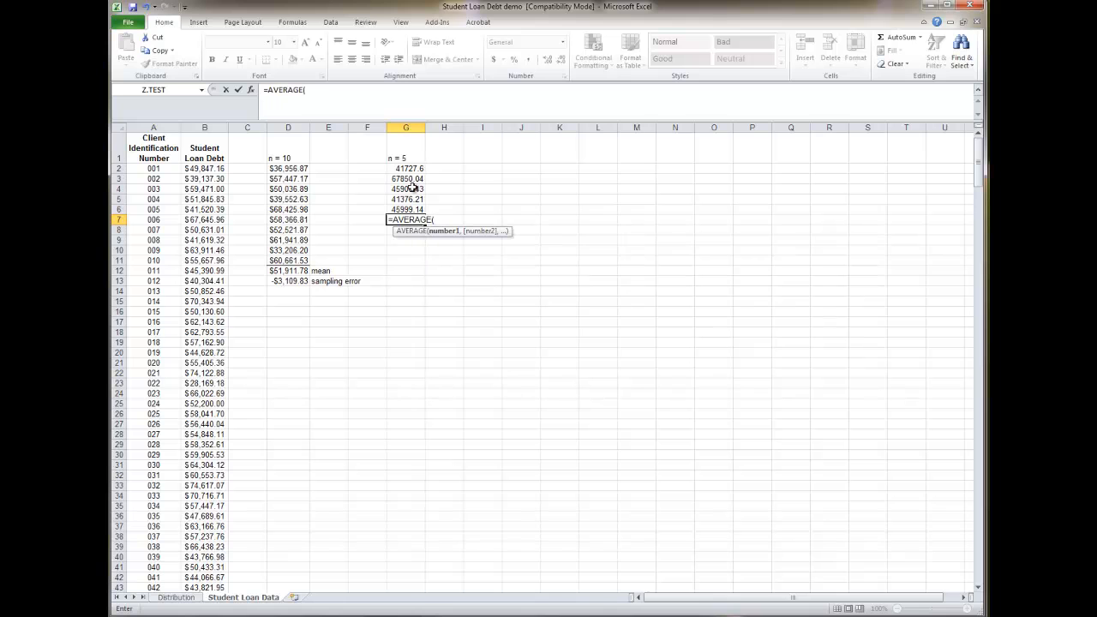
pyautogui.moveTo(407, 169); pyautogui.dragTo(408, 208)
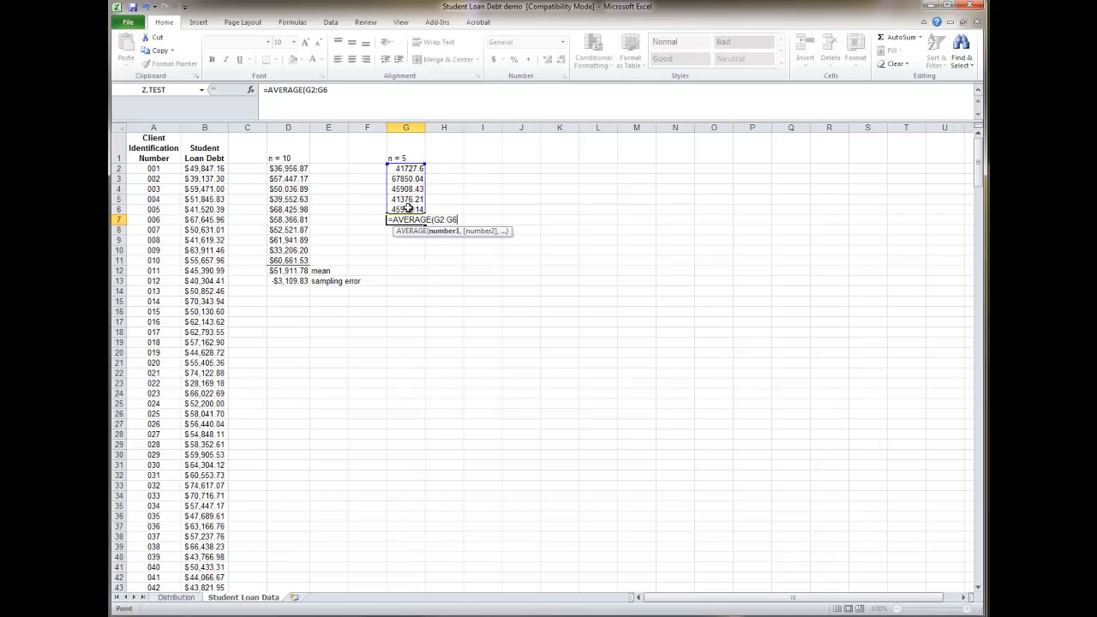
pyautogui.press('Return')
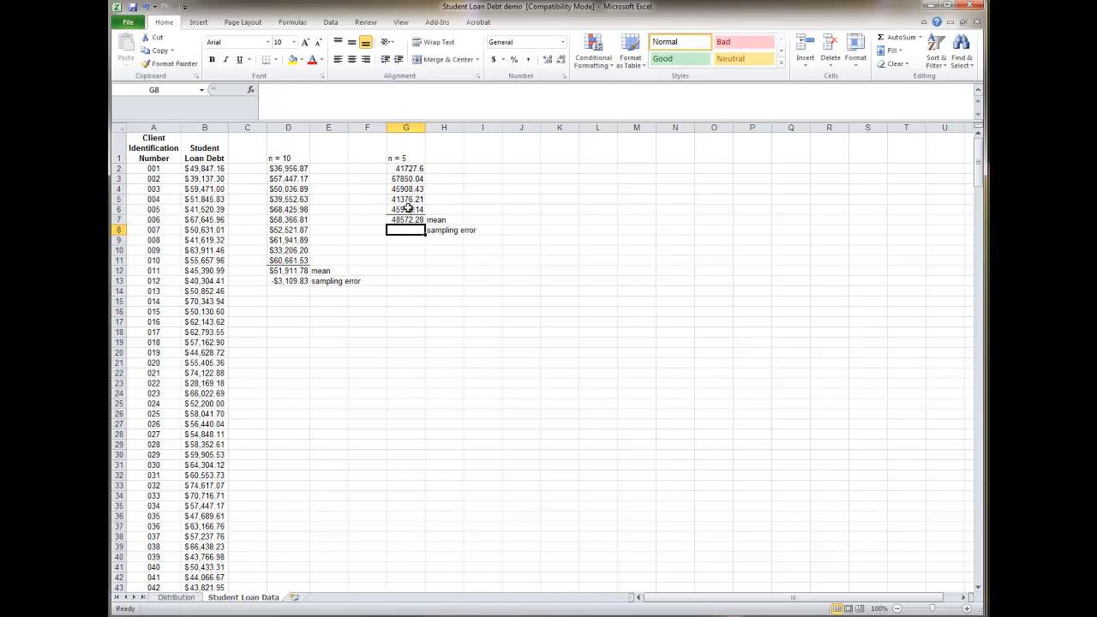
# Format the n = 5 sample values and their mean in G2:G7 as Currency with two decimal places
pyautogui.moveTo(409, 169); pyautogui.dragTo(406, 215)
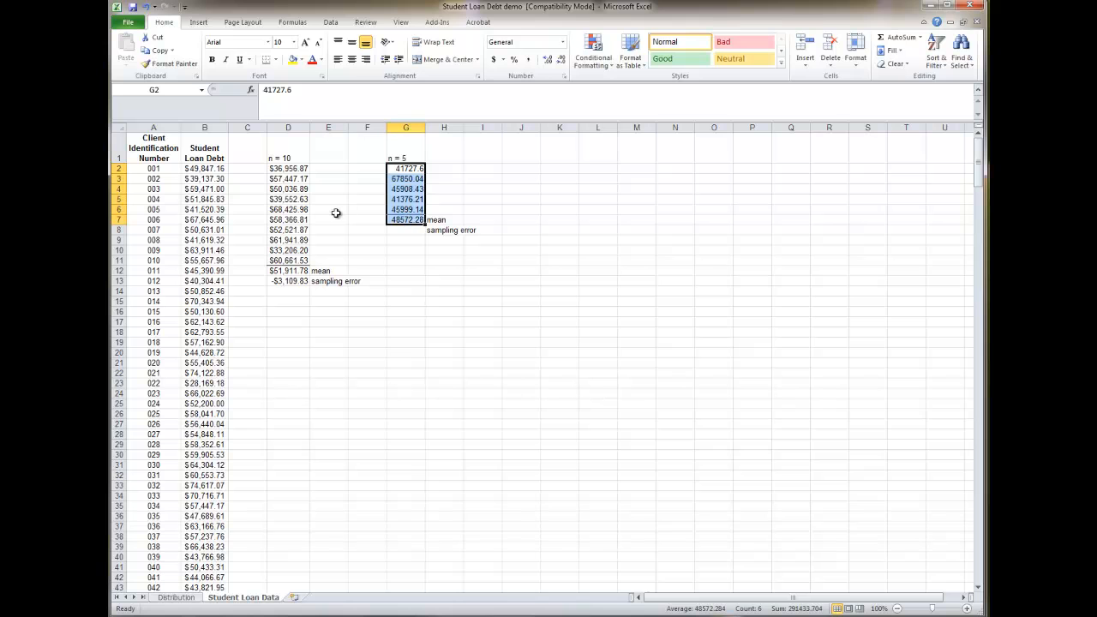
pyautogui.rightClick(418, 180)
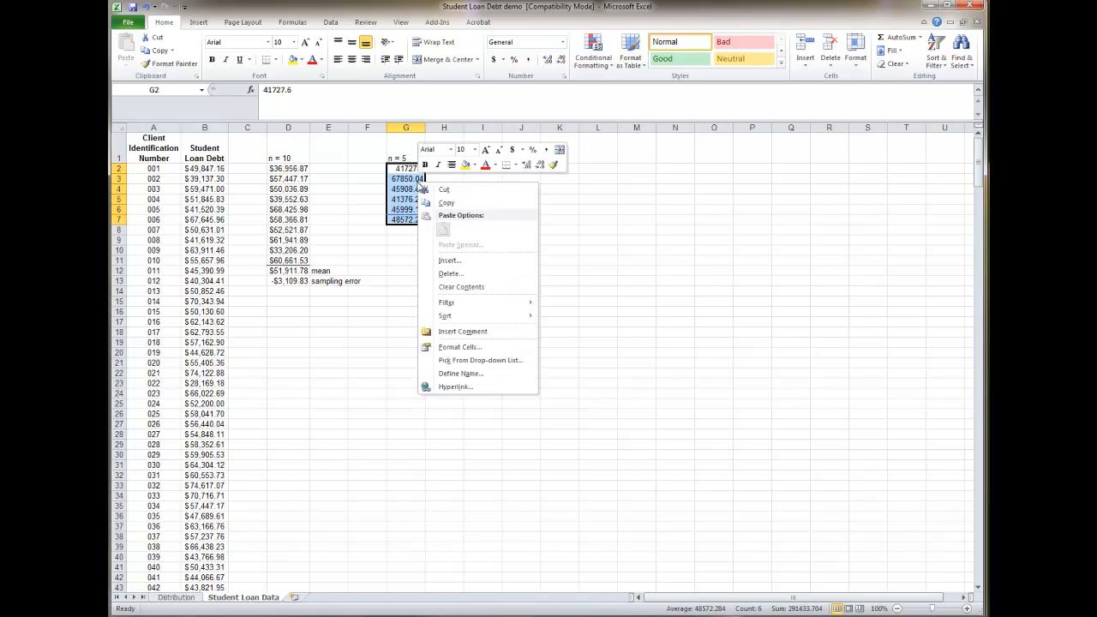
pyautogui.click(466, 351)
pyautogui.click(347, 275)
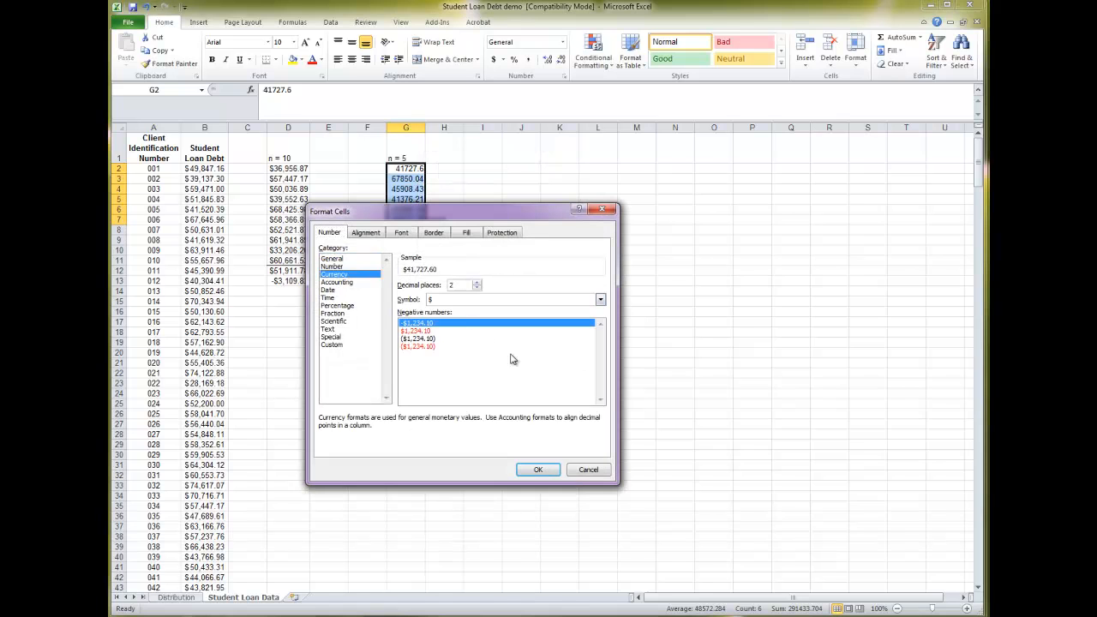
pyautogui.click(546, 469)
pyautogui.click(426, 249)
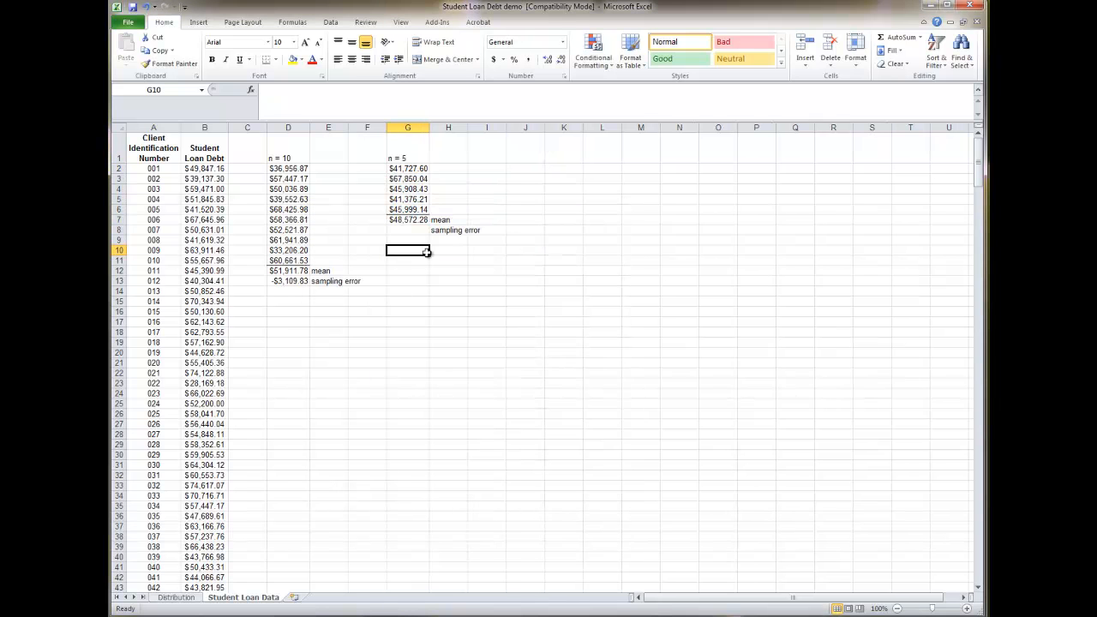
# Calculate the n = 5 sampling error in cell G8 with the formula =G7-B202
pyautogui.click(421, 231)
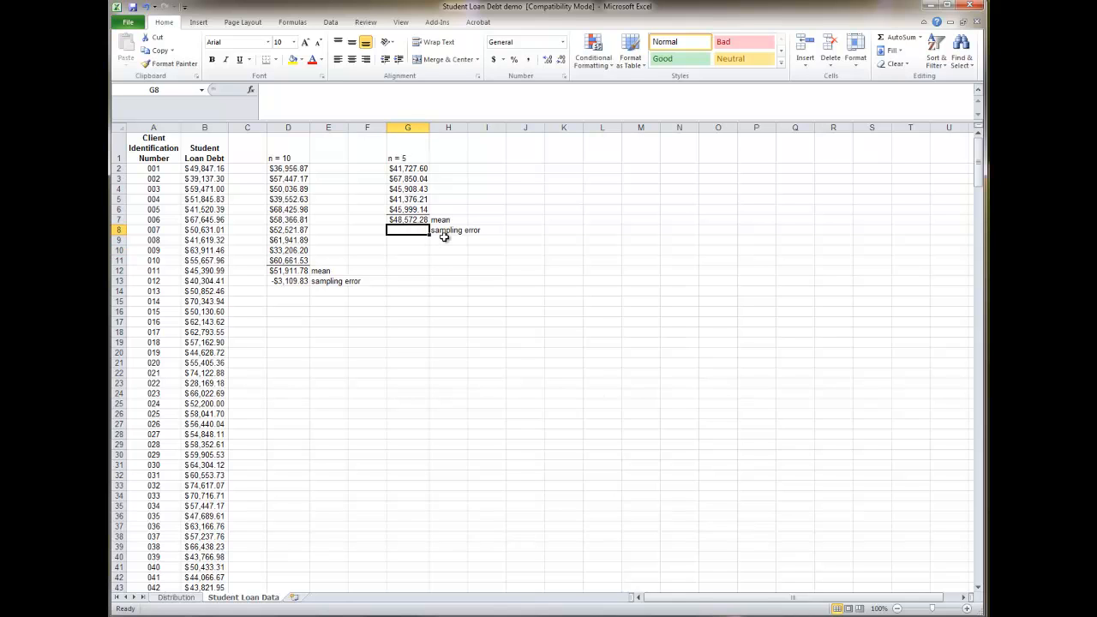
pyautogui.write('=')
pyautogui.click(415, 219)
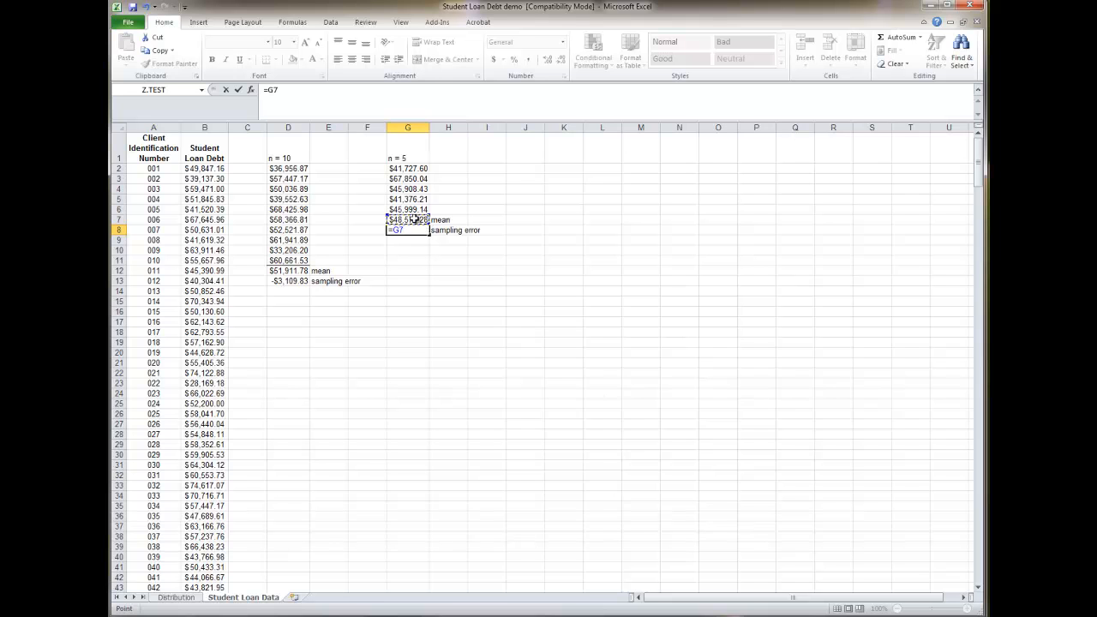
pyautogui.write('-')
pyautogui.scroll(-20, 267, 402)
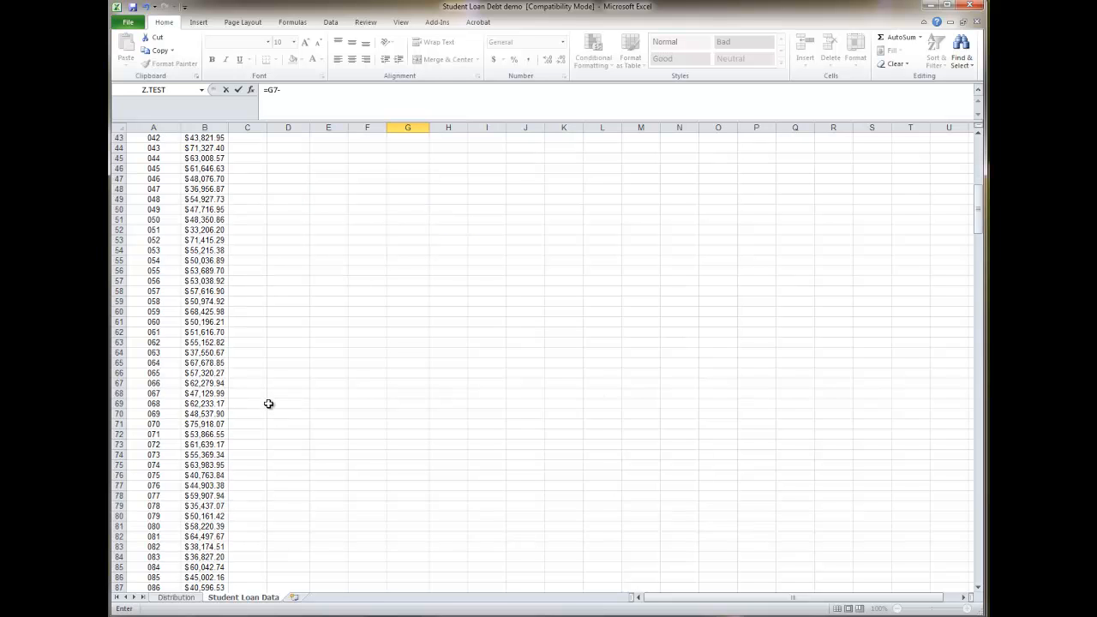
pyautogui.scroll(-18, 266, 402)
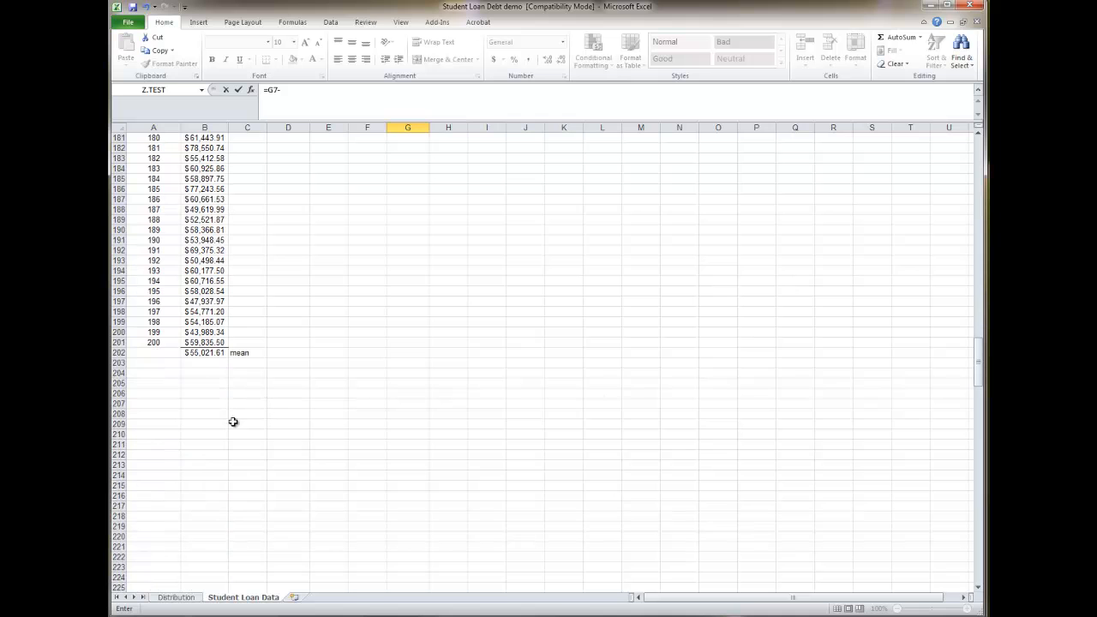
pyautogui.click(205, 352)
pyautogui.scroll(20, 323, 380)
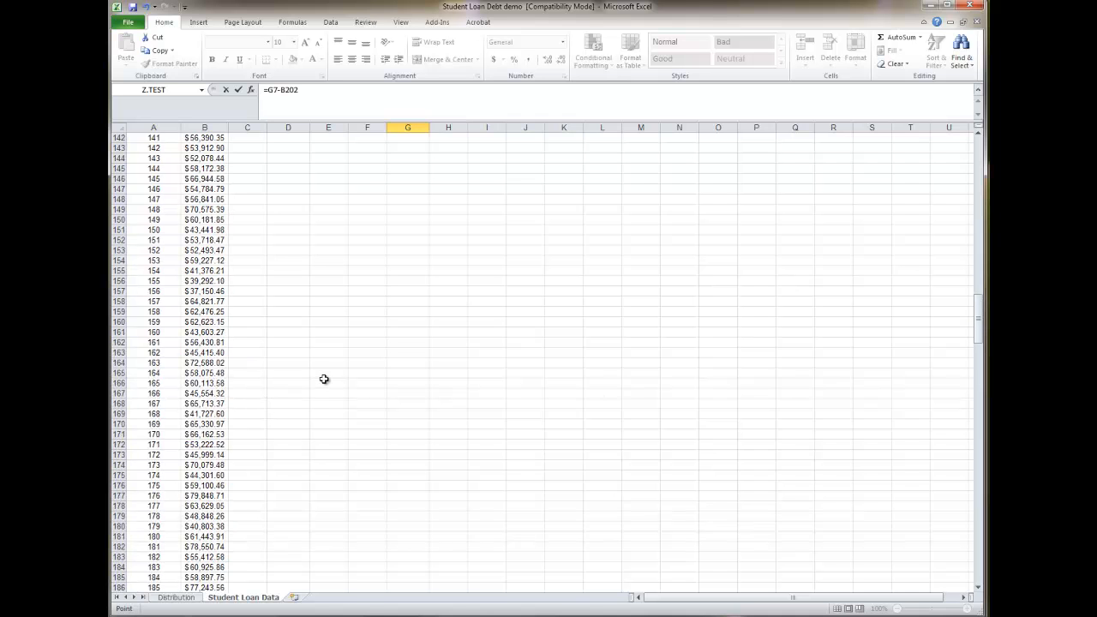
pyautogui.scroll(17, 323, 380)
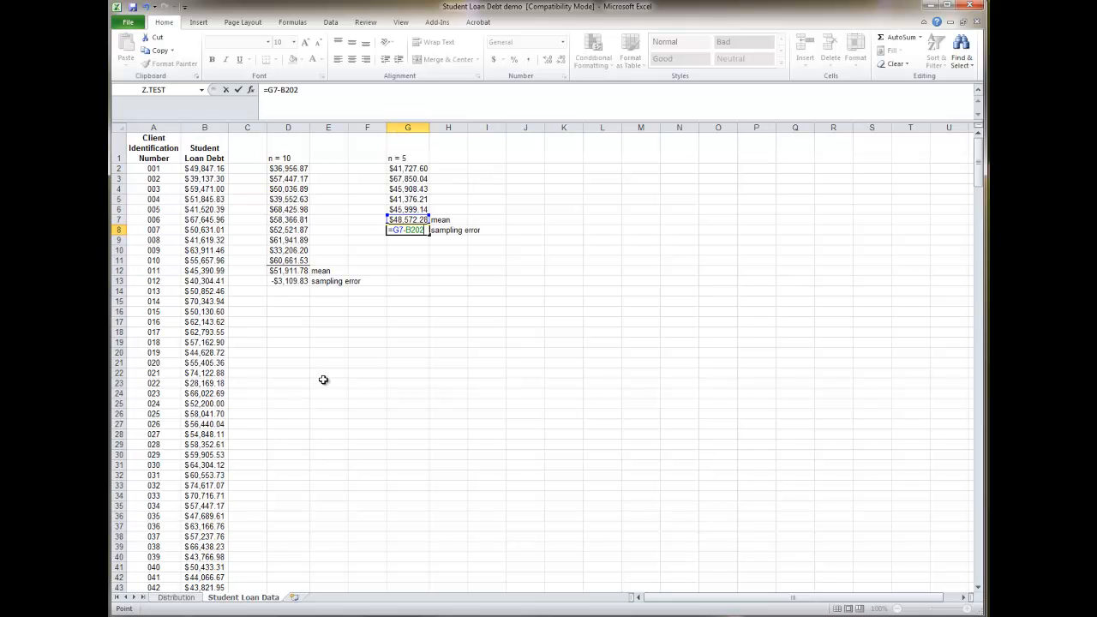
pyautogui.press('Return')
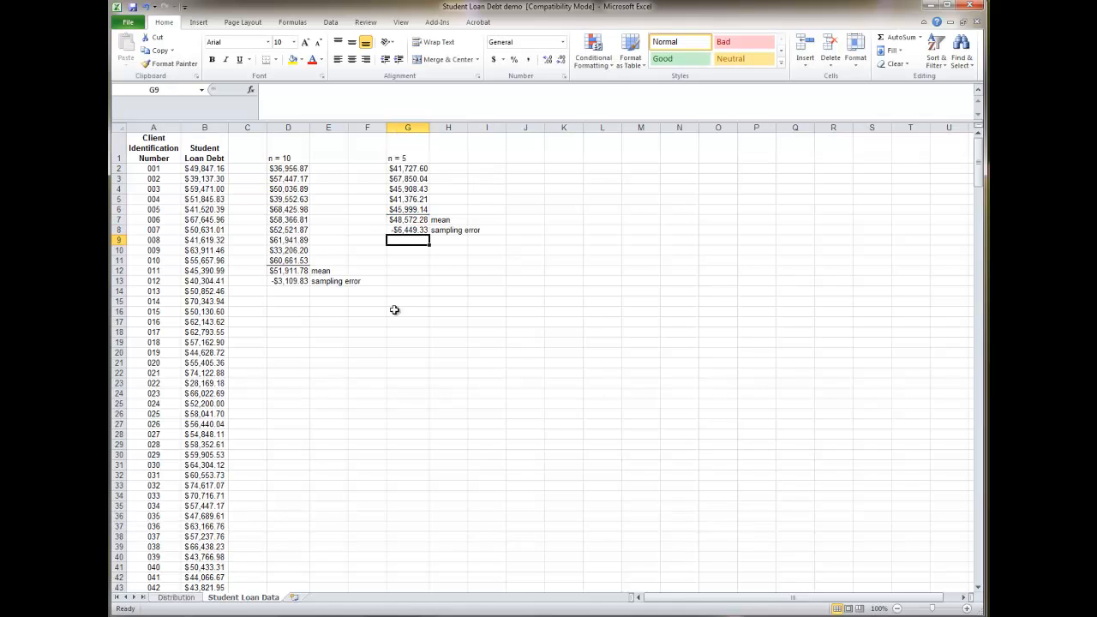
# Copy the sampling error from cell G8, switch to Word and paste it as the answer to question 3b
pyautogui.click(420, 230)
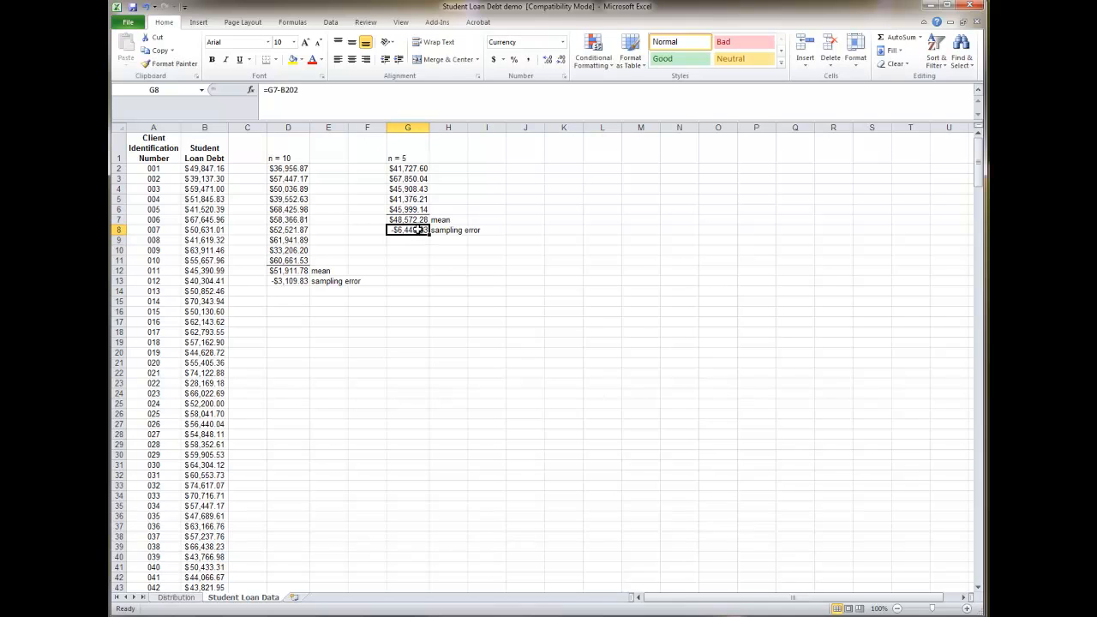
pyautogui.hotkey('ctrl', 'c')
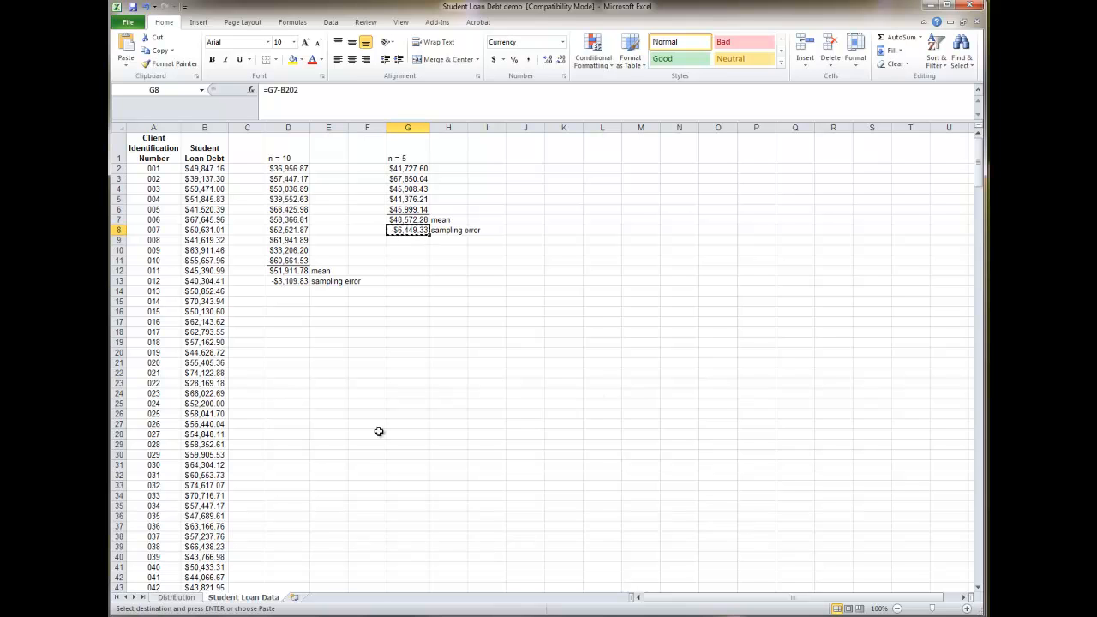
pyautogui.hotkey('alt', 'Tab')
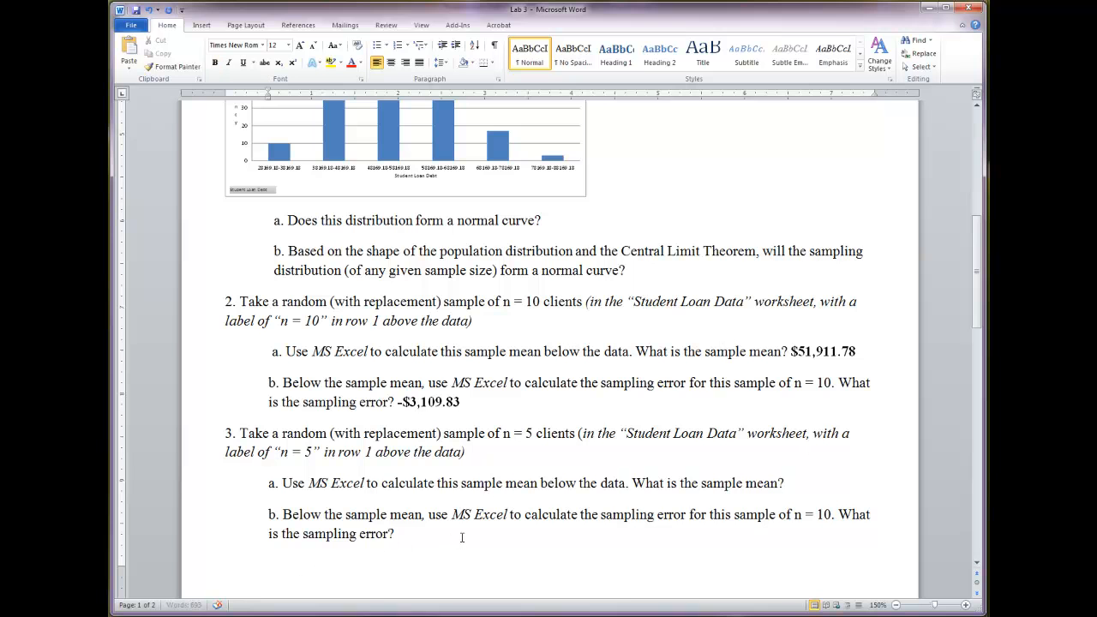
pyautogui.hotkey('ctrl', 'v')
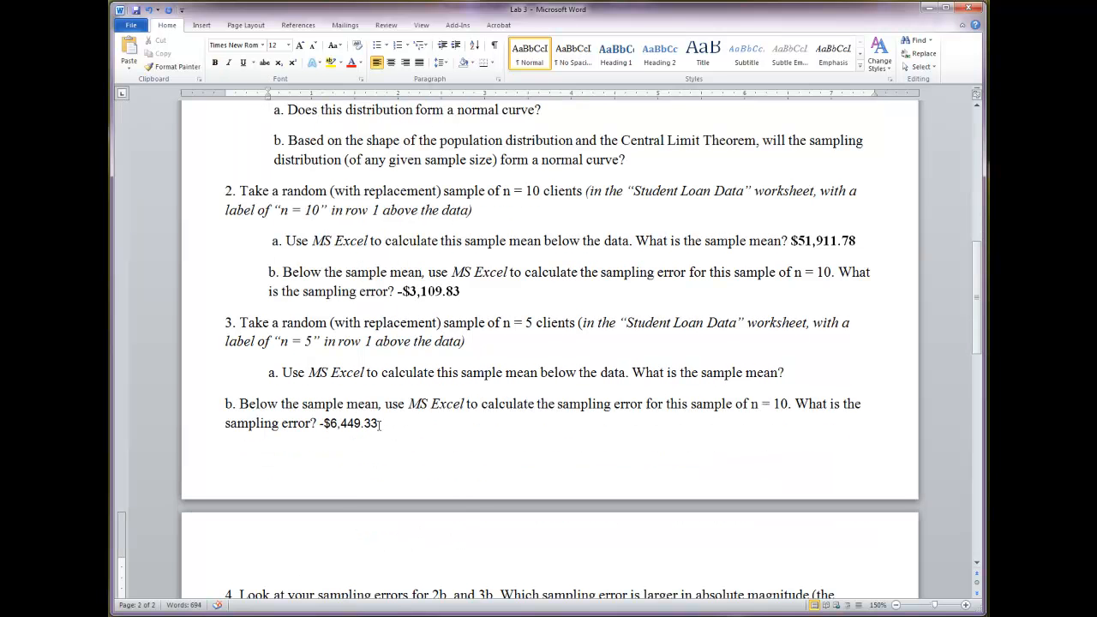
pyautogui.scroll(-3, 549, 428)
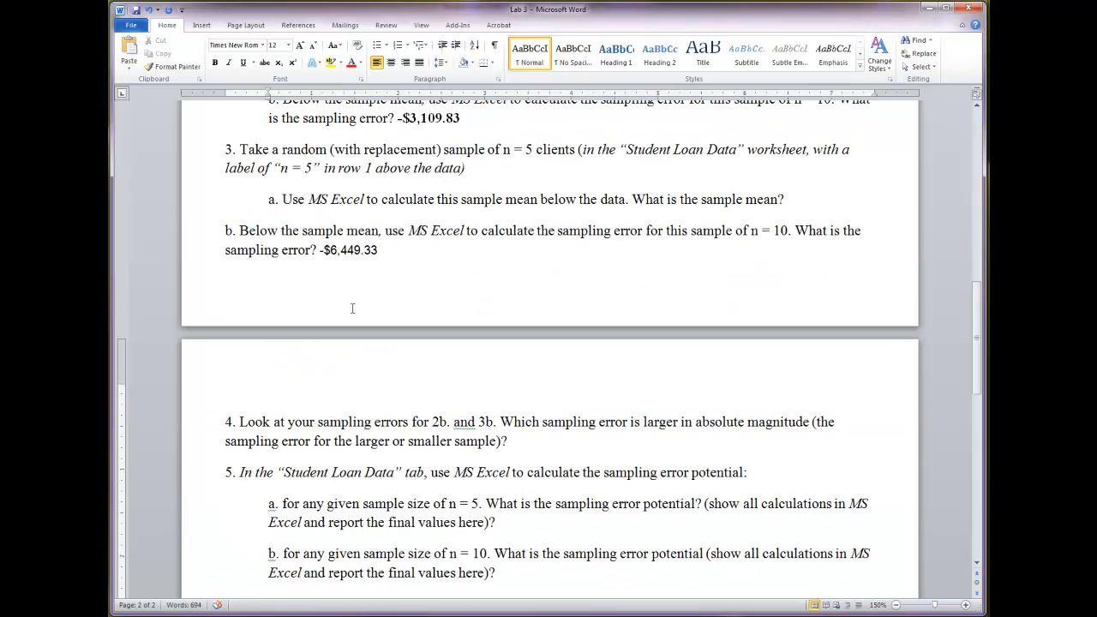
pyautogui.click(377, 251)
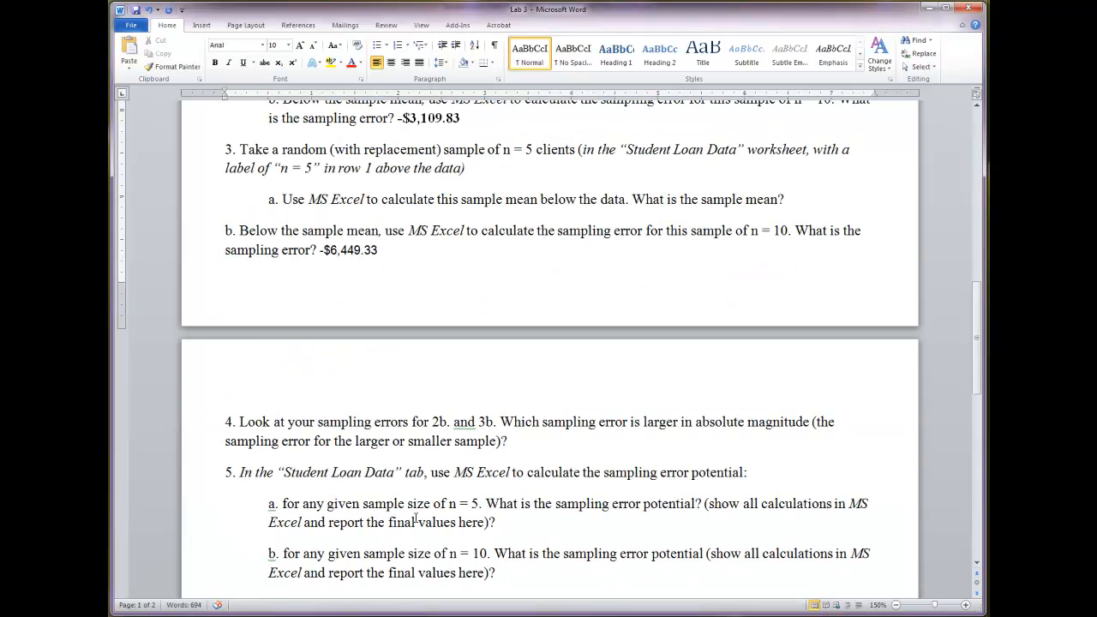
pyautogui.click(368, 381)
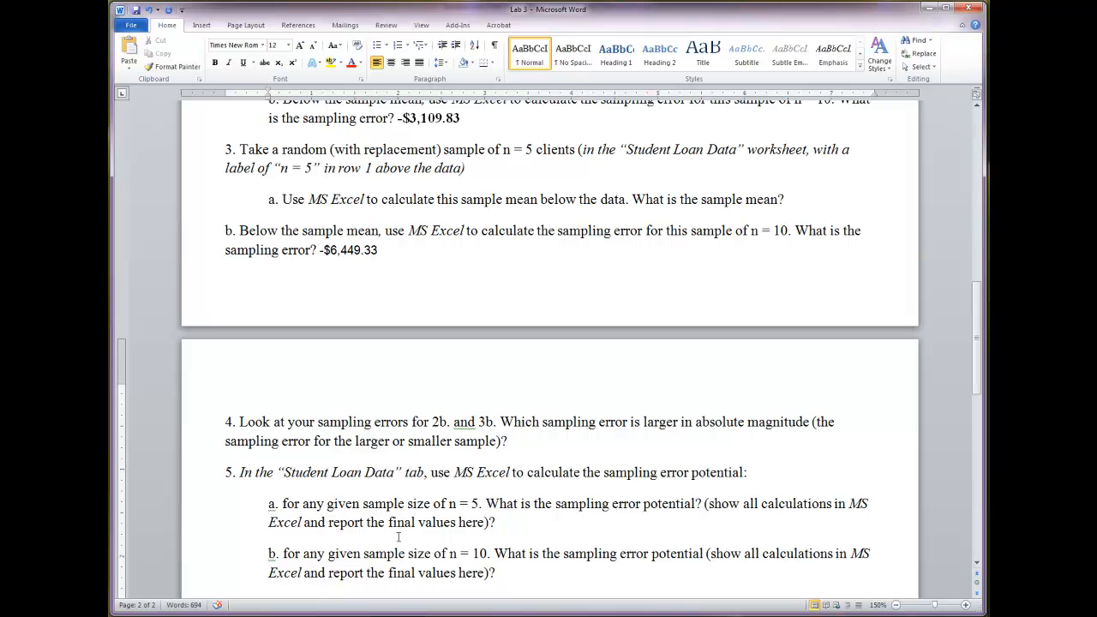
# Format the pasted sampling error answer to question 3b as bold, Times New Roman, 12 pt
pyautogui.click(390, 251)
pyautogui.moveTo(378, 251); pyautogui.dragTo(320, 253)
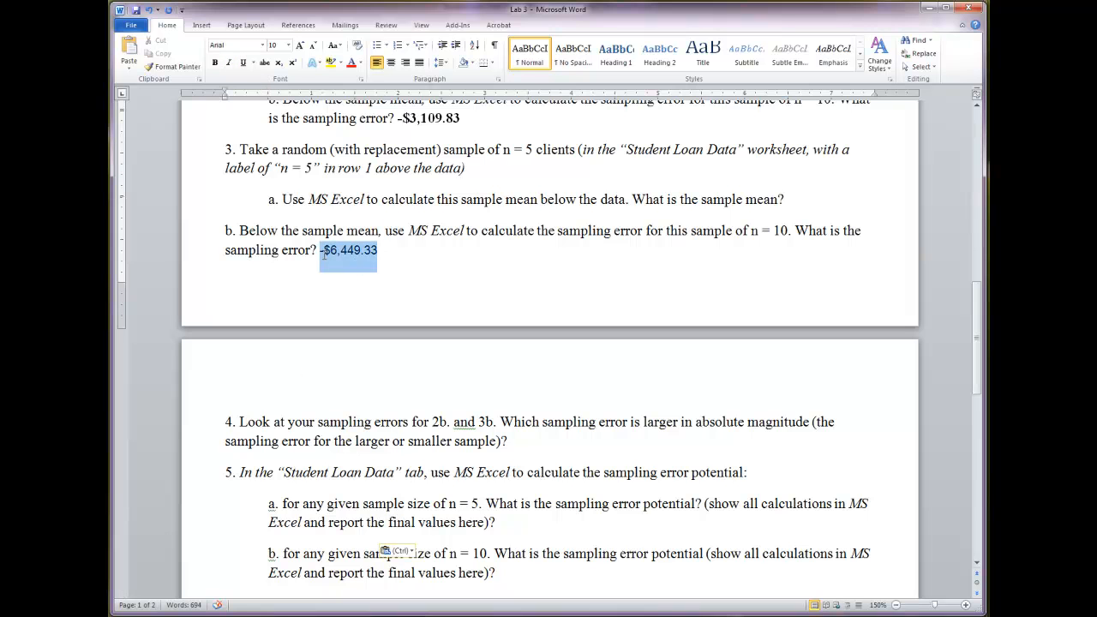
pyautogui.hotkey('ctrl', 'b')
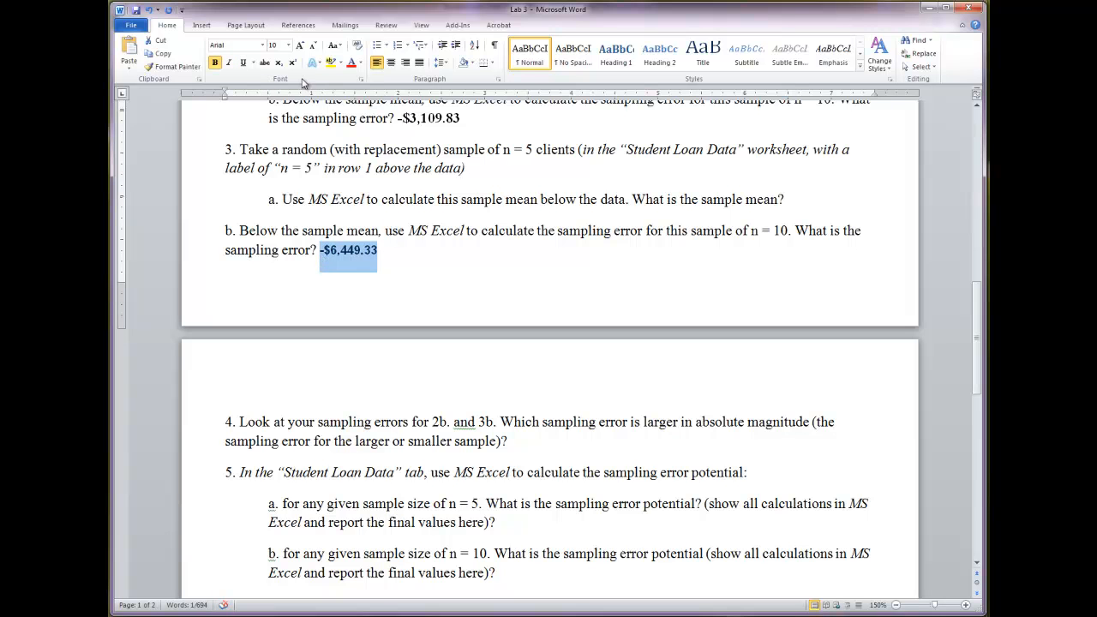
pyautogui.click(264, 45)
pyautogui.click(258, 114)
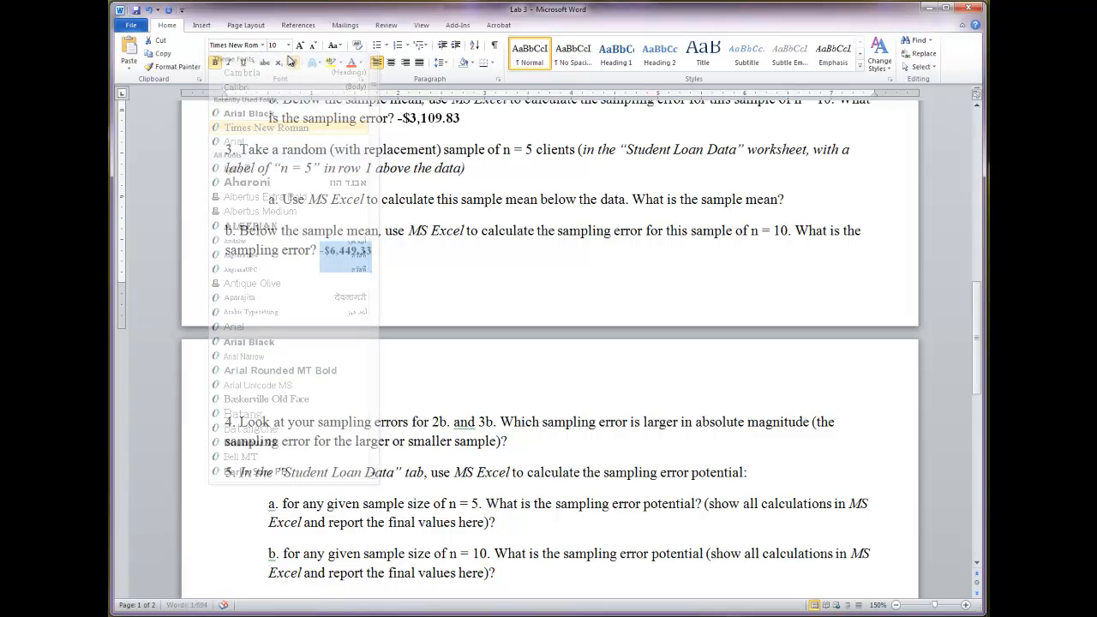
pyautogui.click(299, 49)
pyautogui.click(300, 49)
pyautogui.click(403, 294)
pyautogui.scroll(3, 402, 294)
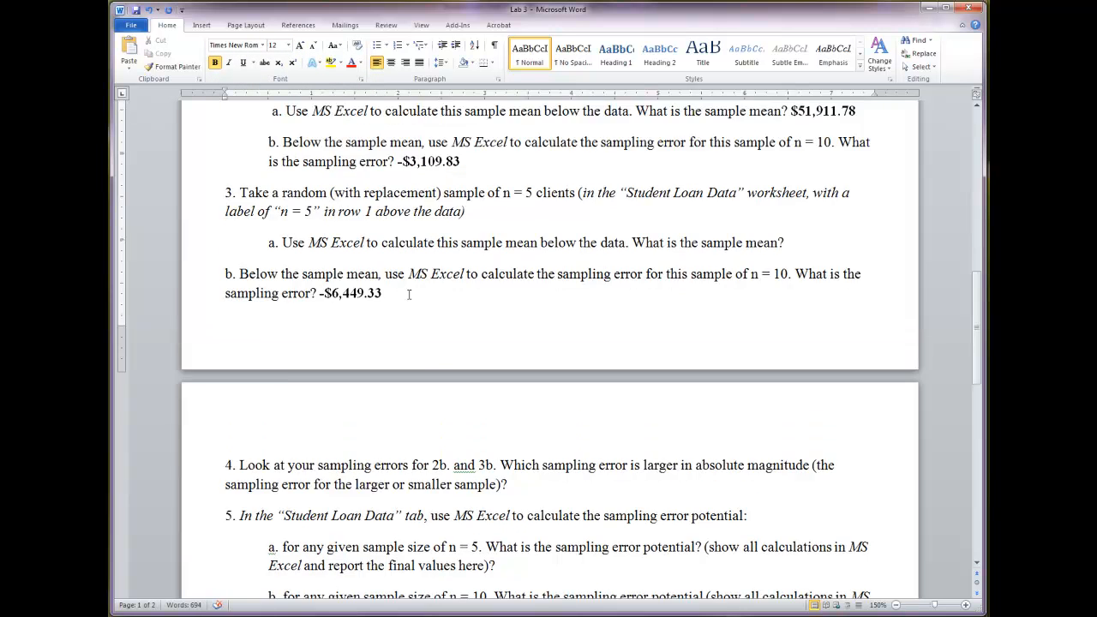
# Set the left indent of the question 3b paragraph to 0.5 inch, aligning it with question 3a
pyautogui.click(227, 360)
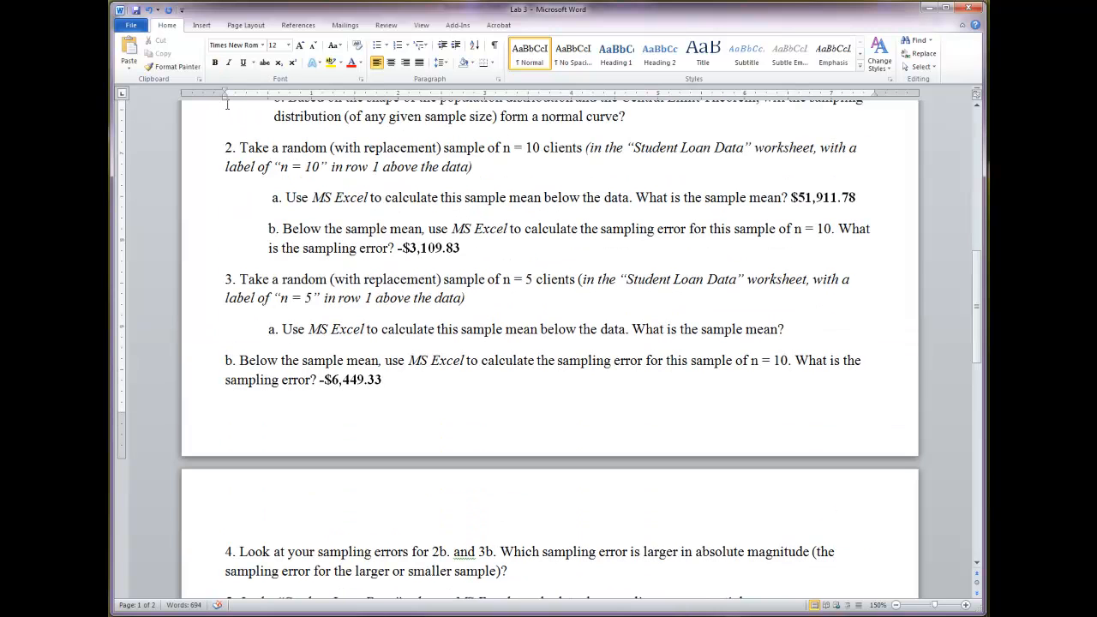
pyautogui.moveTo(226, 99); pyautogui.dragTo(268, 98)
pyautogui.click(546, 401)
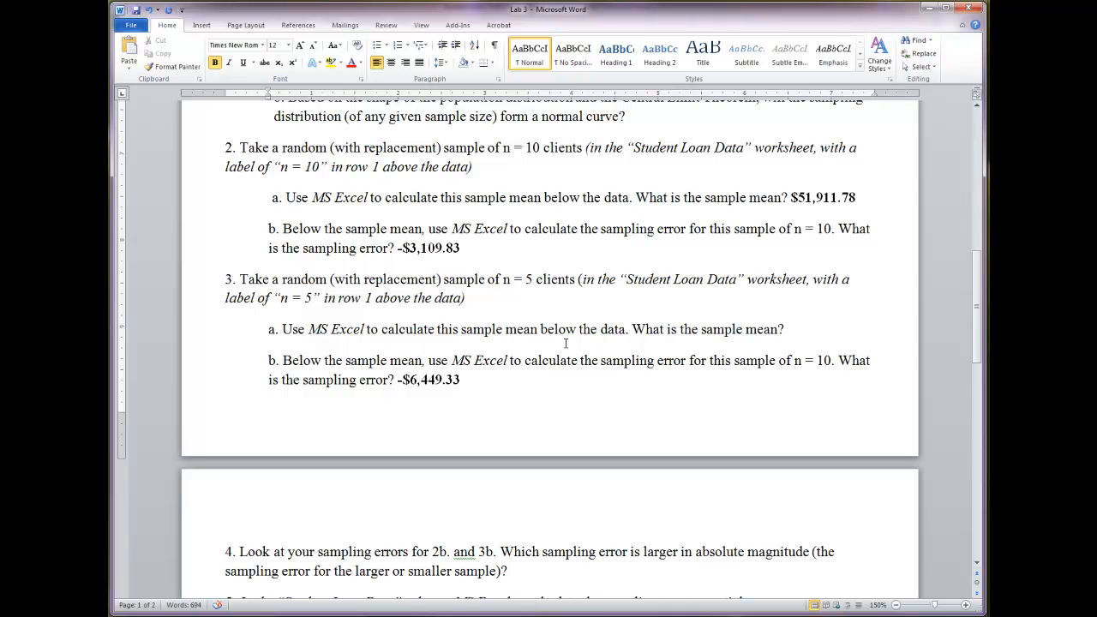
# Copy the sample mean from cell G7 in Excel and paste it as text only after question 3a in Word
pyautogui.hotkey('ctrl', 'b')
pyautogui.hotkey('alt', 'Tab')
pyautogui.click(407, 220)
pyautogui.hotkey('ctrl', 'c')
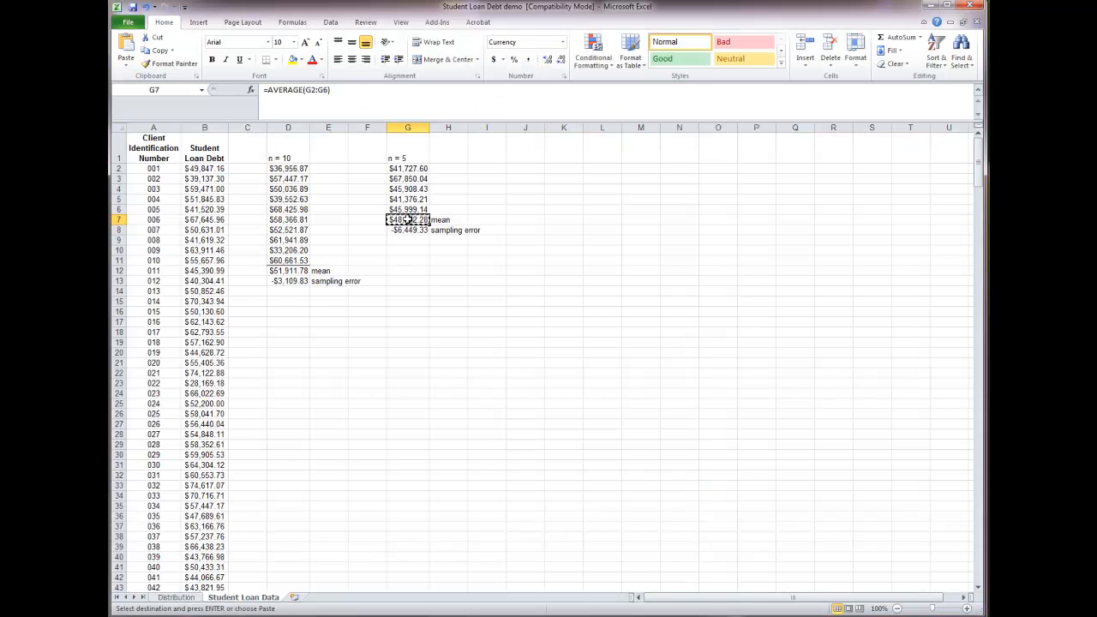
pyautogui.hotkey('alt', 'Tab')
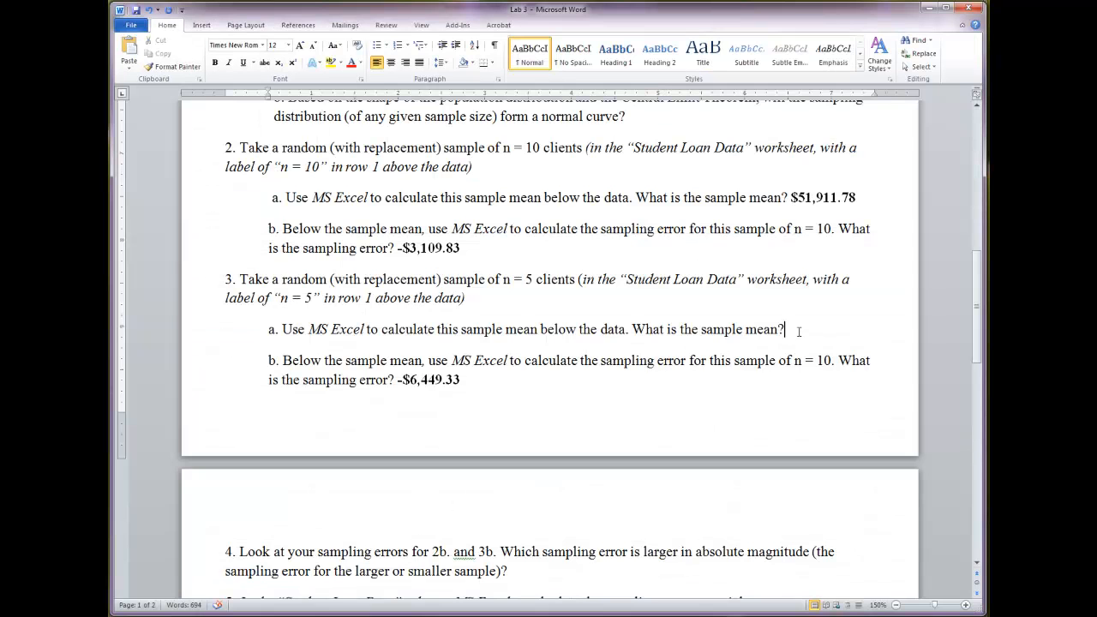
pyautogui.hotkey('ctrl', 'v')
pyautogui.click(825, 347)
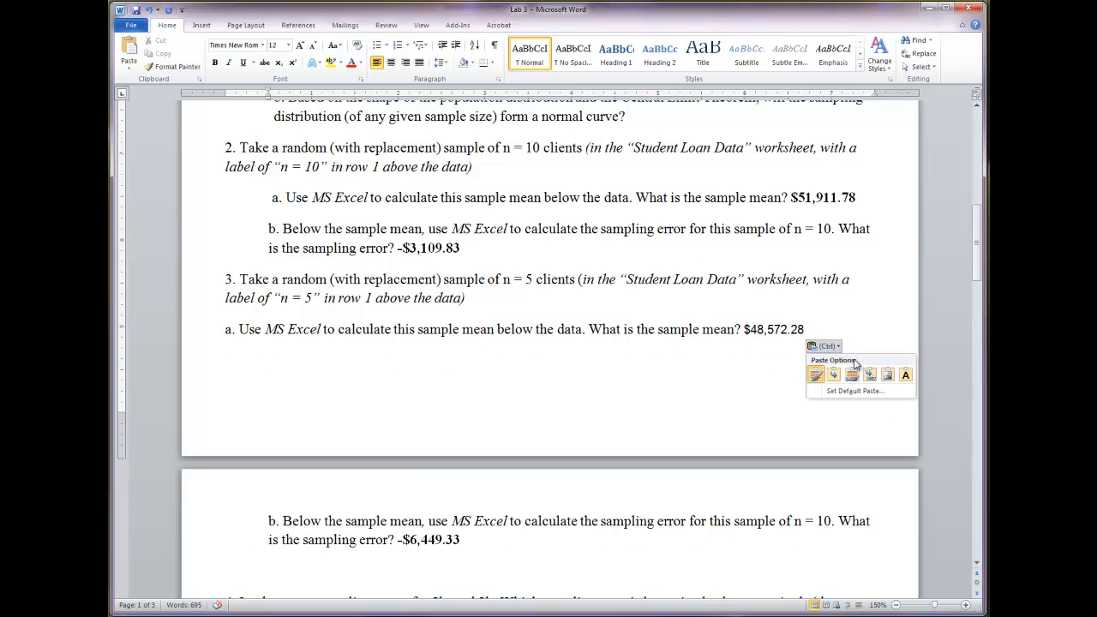
pyautogui.click(906, 376)
# Make the pasted sample mean digits in the answer to question 3a bold
pyautogui.moveTo(853, 329); pyautogui.dragTo(793, 326)
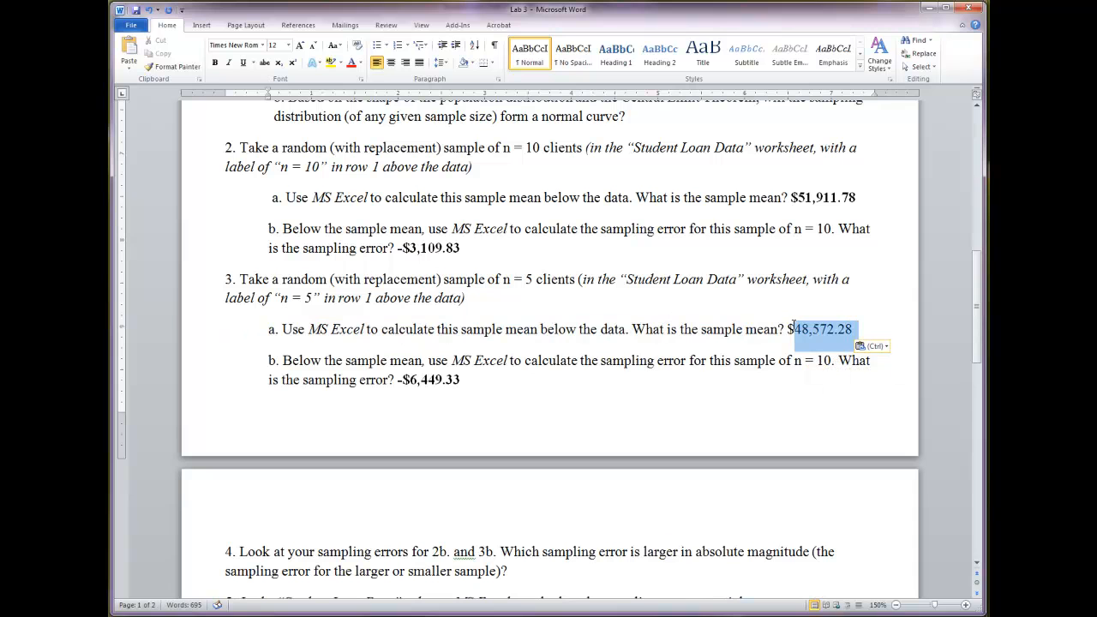
pyautogui.hotkey('ctrl', 'b')
pyautogui.click(770, 364)
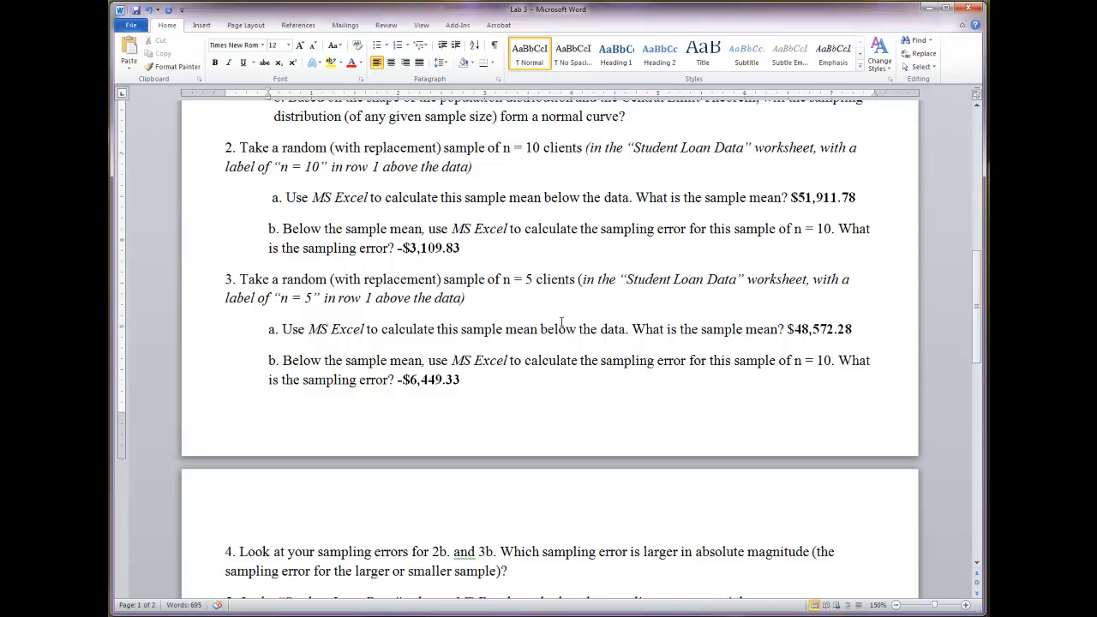
# Switch to Excel and compare the sampling errors of the n = 10 and n = 5 samples in absolute magnitude
pyautogui.hotkey('alt', 'Tab')
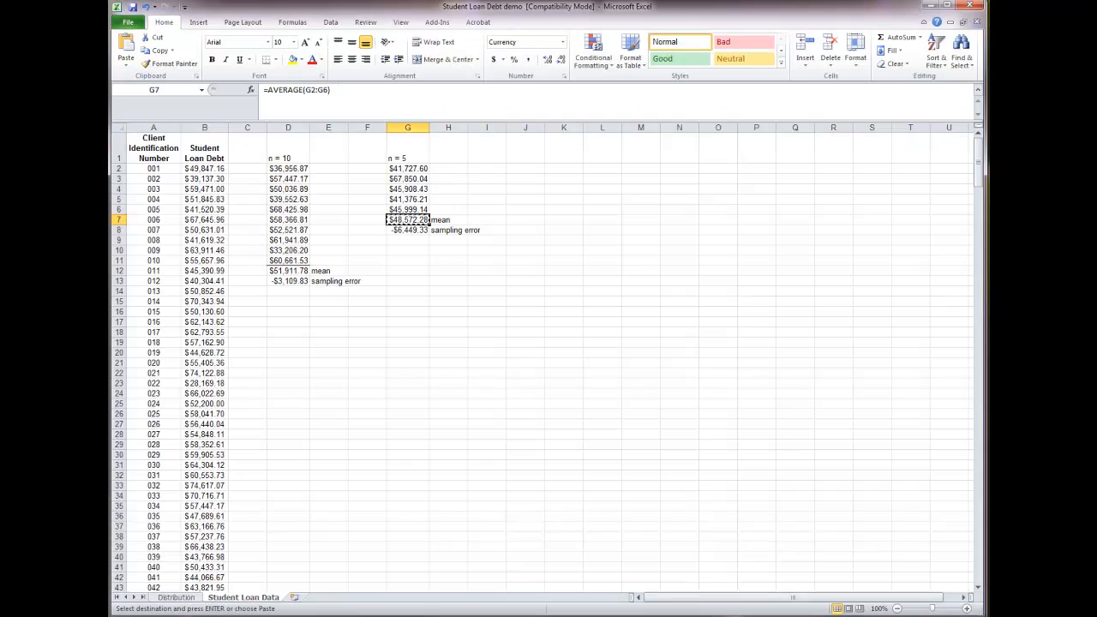
pyautogui.click(405, 242)
pyautogui.click(346, 416)
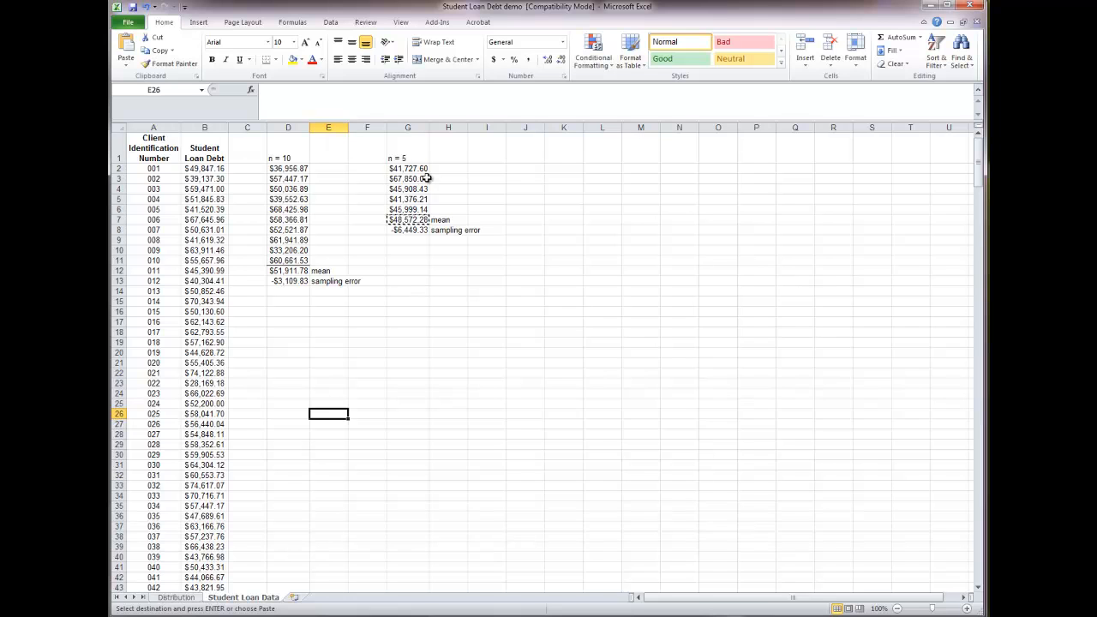
pyautogui.click(413, 230)
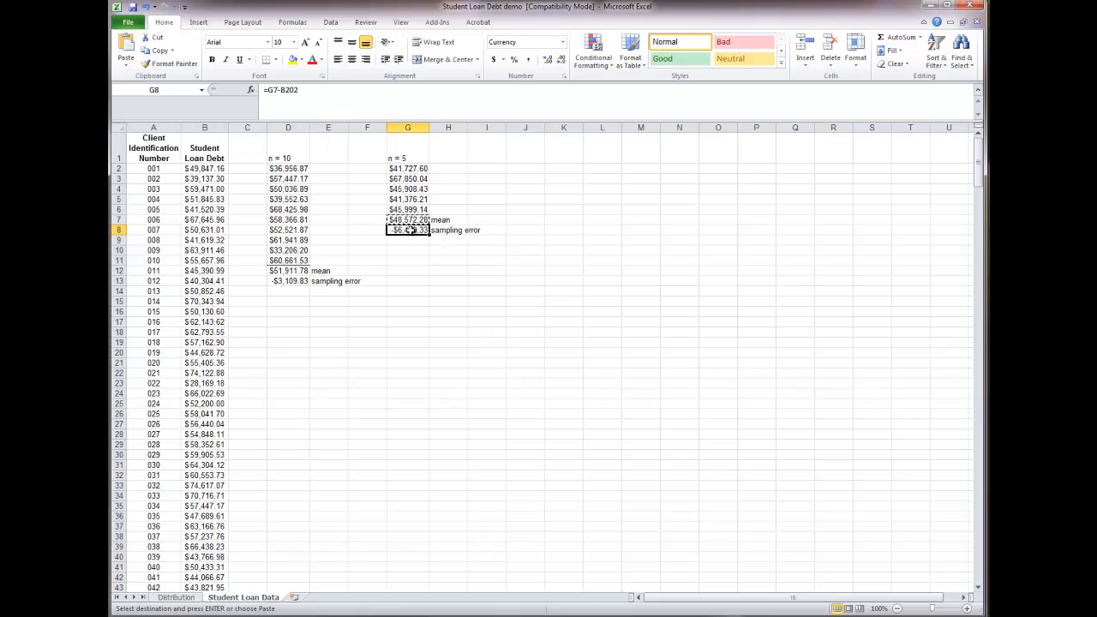
pyautogui.click(299, 283)
pyautogui.click(401, 235)
pyautogui.click(300, 283)
pyautogui.click(400, 229)
pyautogui.click(414, 273)
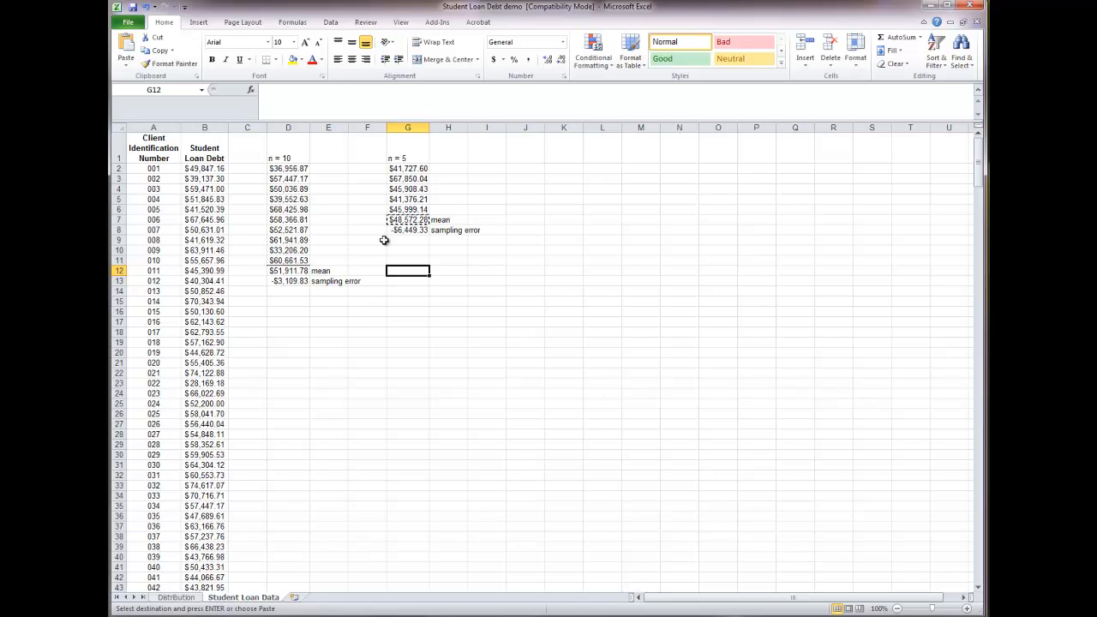
pyautogui.click(323, 381)
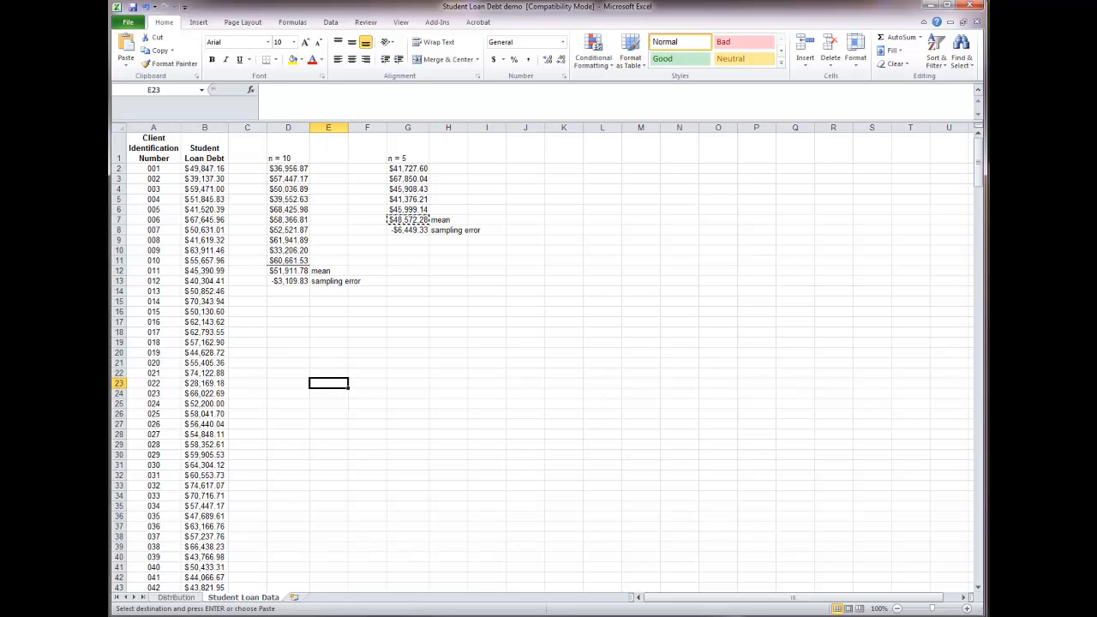
# Switch to Word and answer question 4 in bold with "3b is larger", checking it against the answers to 2b and 3b
pyautogui.hotkey('alt', 'Tab')
pyautogui.scroll(-5, 580, 490)
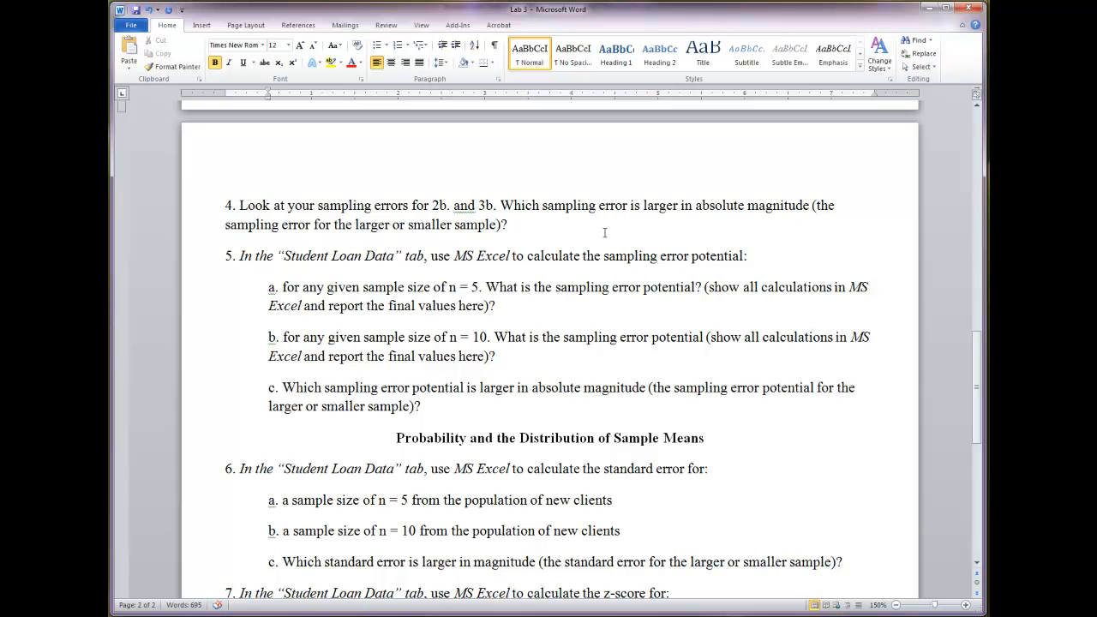
pyautogui.scroll(5, 563, 270)
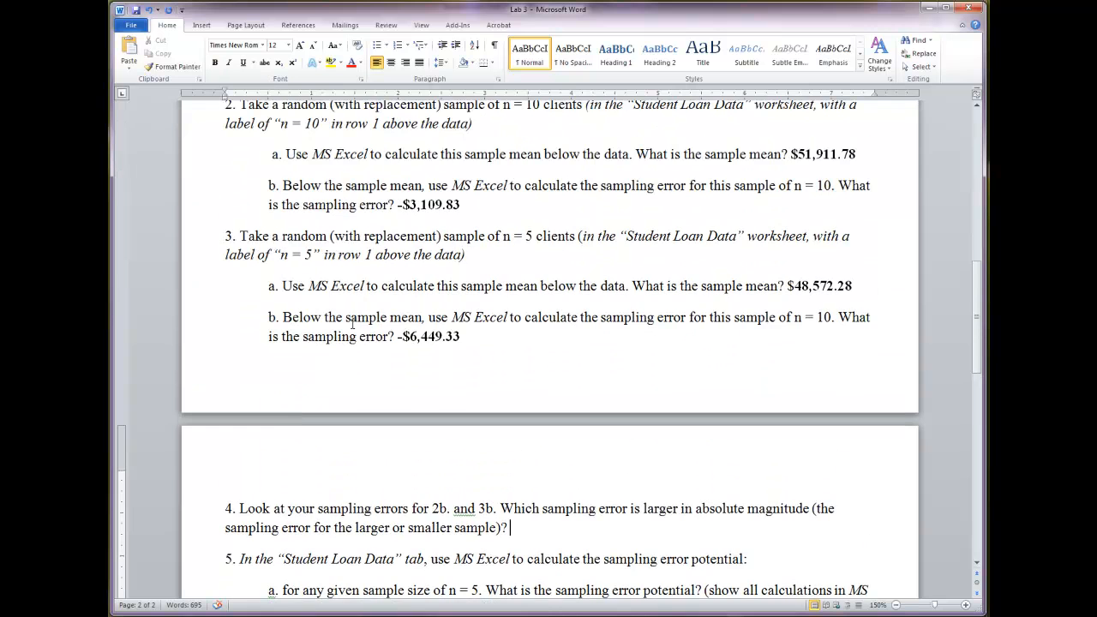
pyautogui.scroll(-3, 535, 370)
pyautogui.hotkey('ctrl', 'b')
pyautogui.write('3b is ')
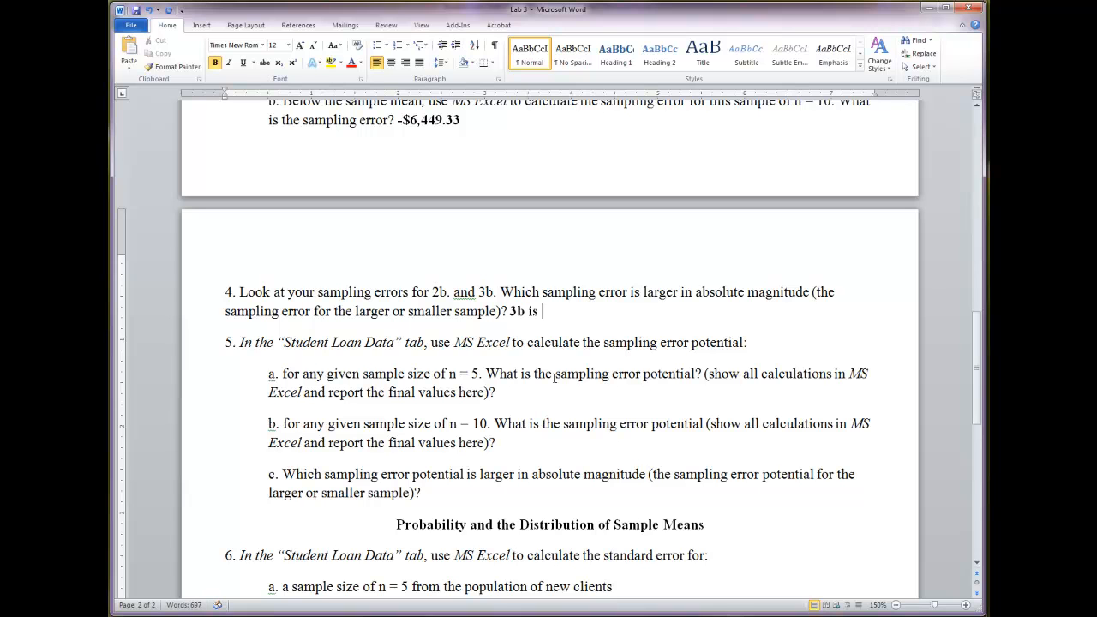
pyautogui.write('larger')
pyautogui.scroll(-3, 565, 397)
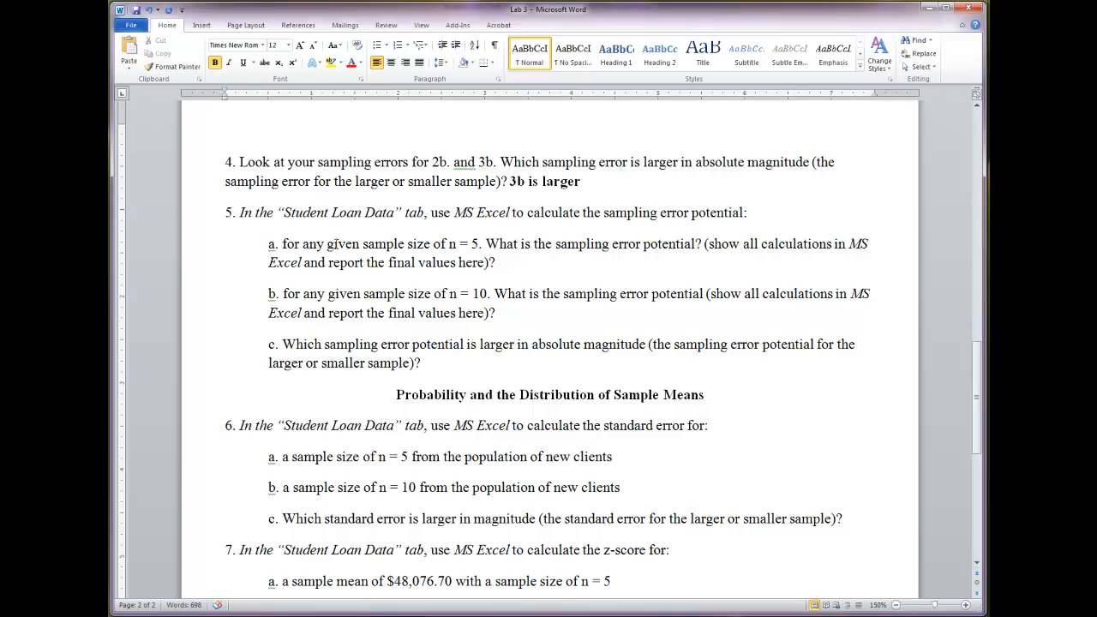
pyautogui.scroll(8, 723, 306)
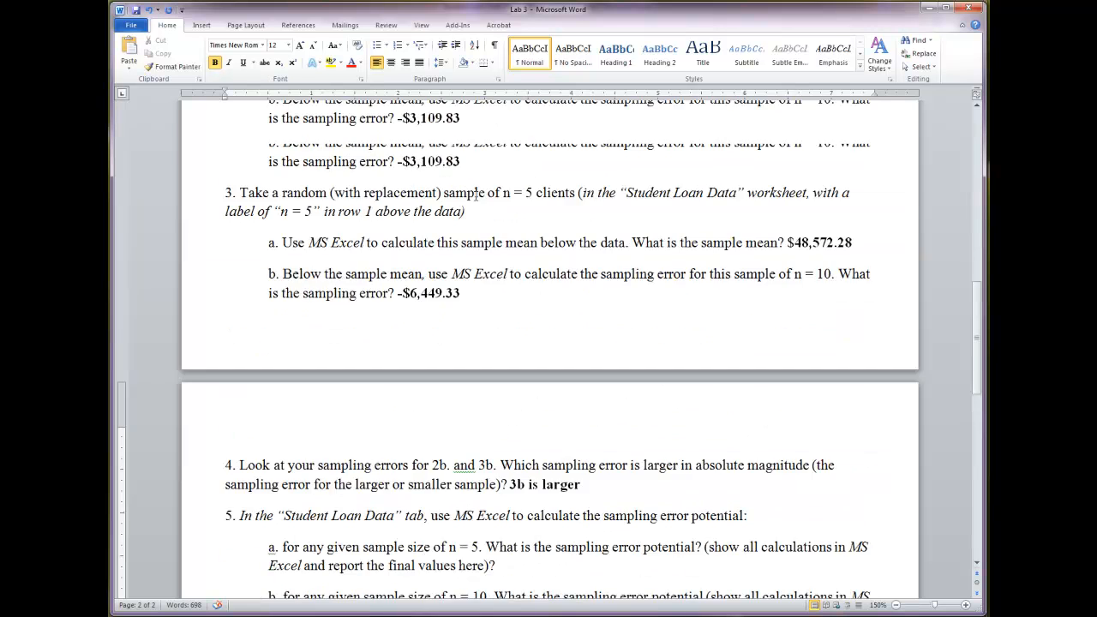
pyautogui.scroll(-8, 611, 360)
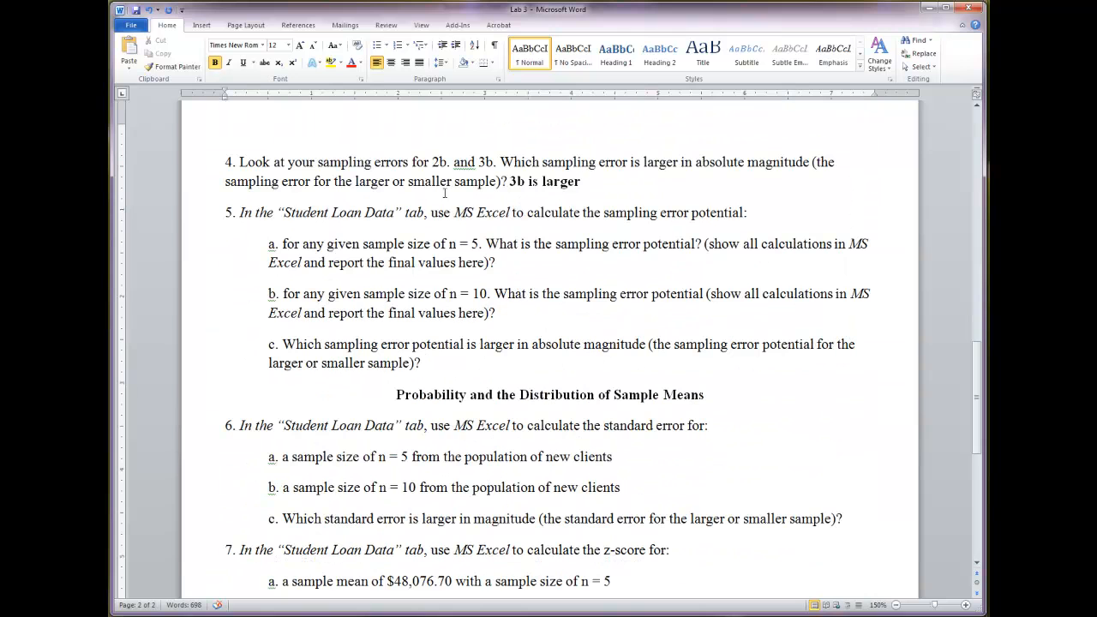
# Switch to Excel and sort the student loan debts in B2:B201 from smallest to largest, continuing with the current selection only
pyautogui.click(529, 265)
pyautogui.click(182, 589)
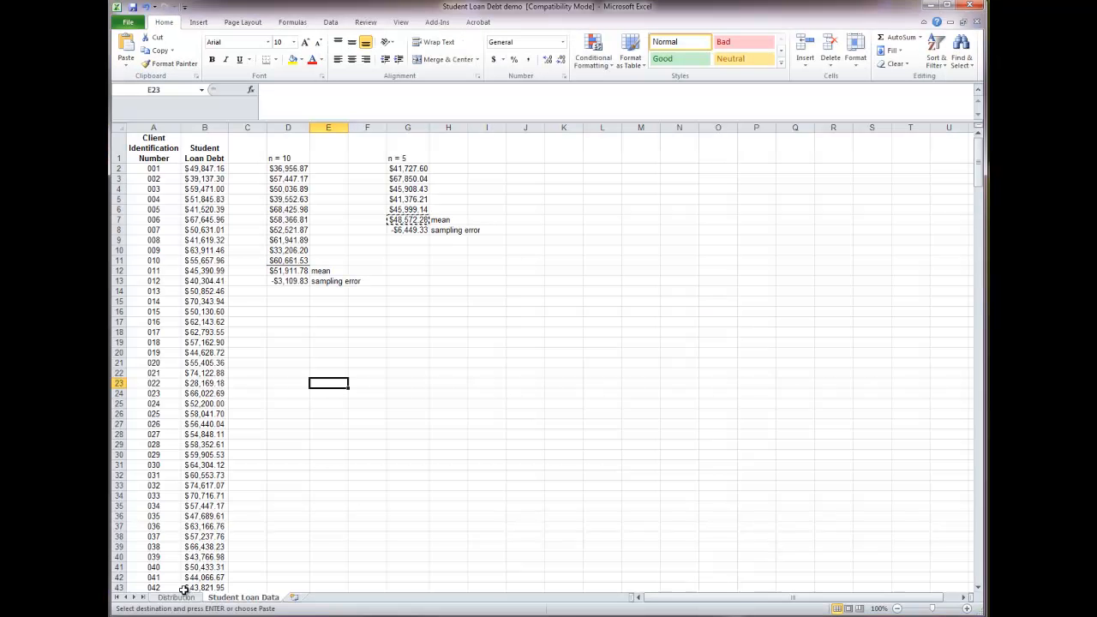
pyautogui.click(567, 346)
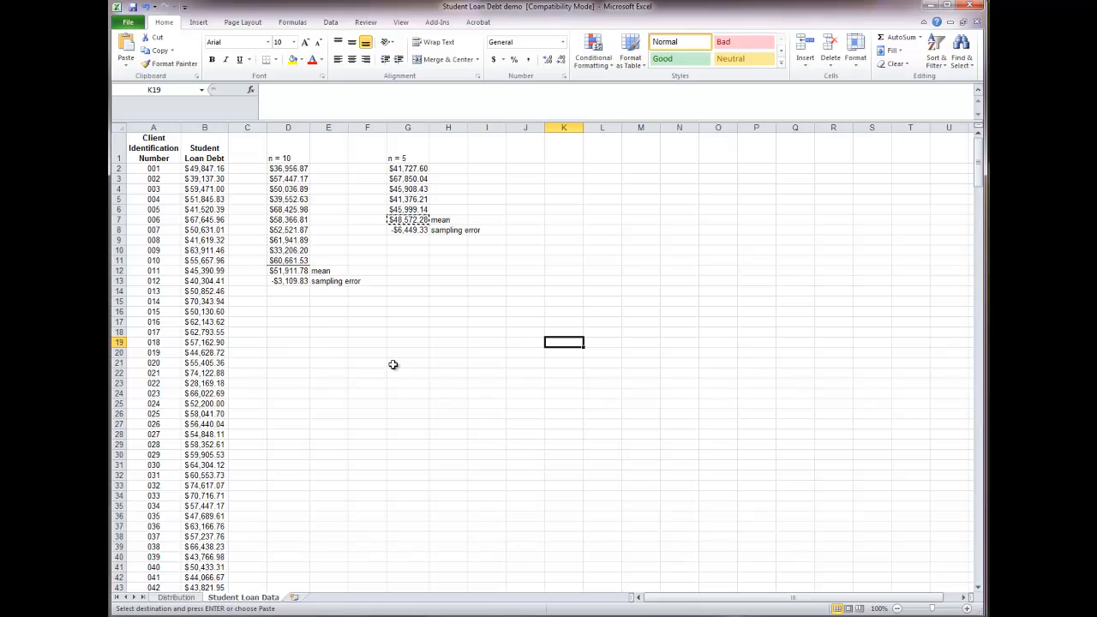
pyautogui.moveTo(209, 169); pyautogui.dragTo(211, 566)
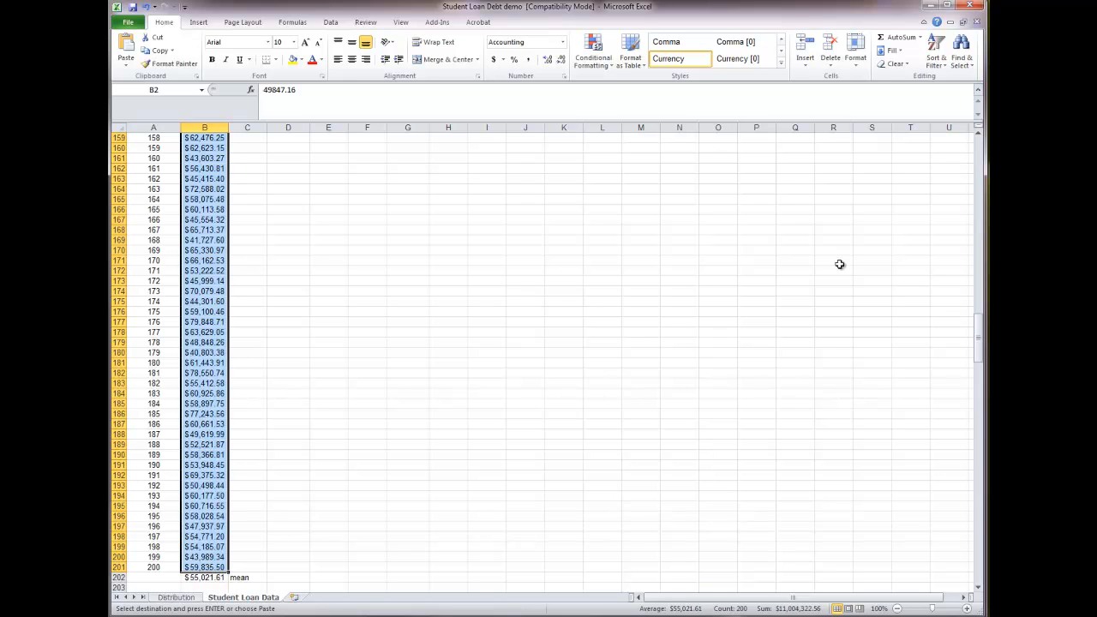
pyautogui.click(936, 60)
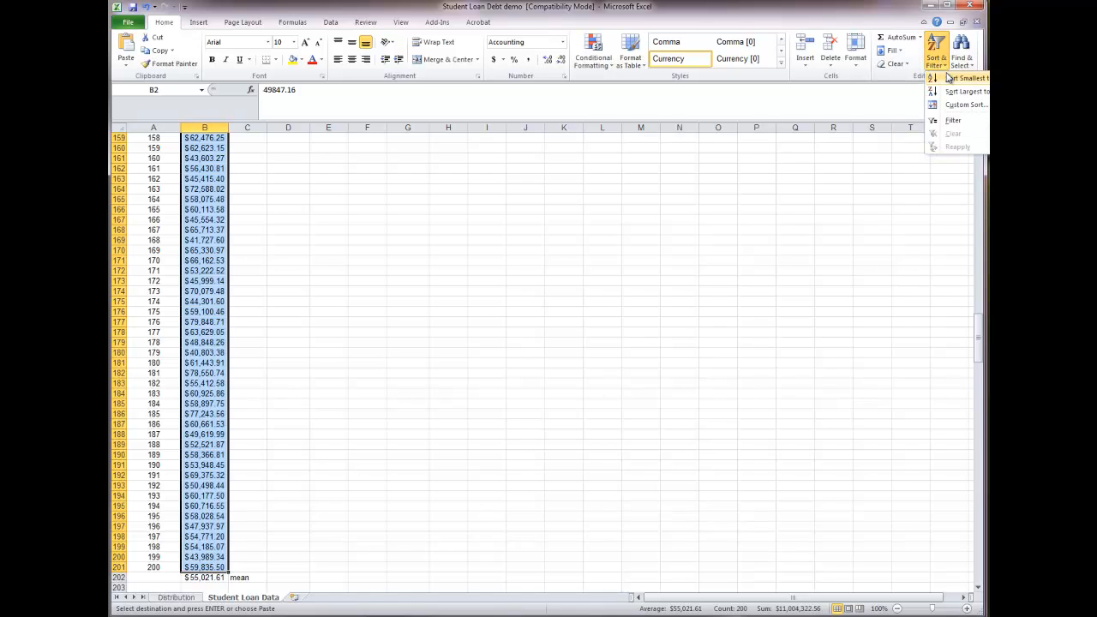
pyautogui.click(951, 78)
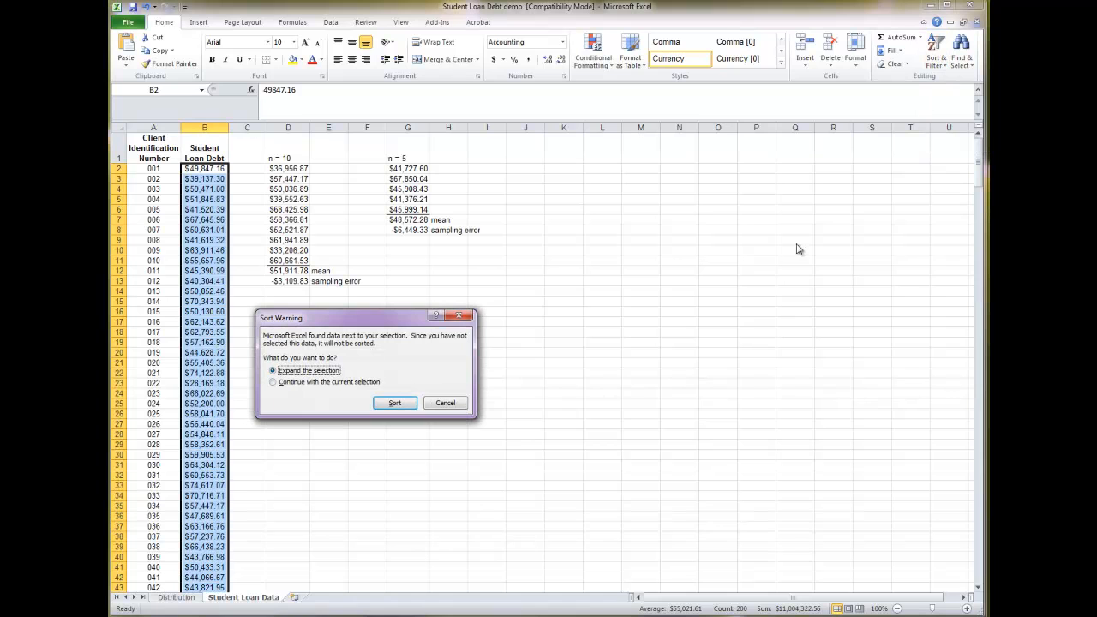
pyautogui.click(293, 385)
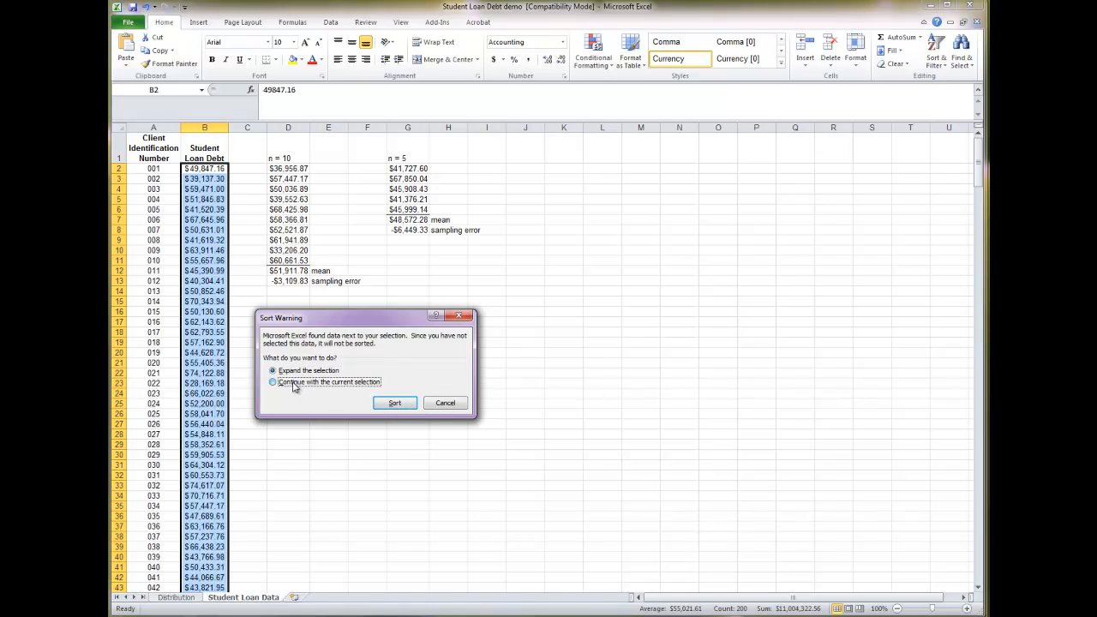
pyautogui.click(386, 403)
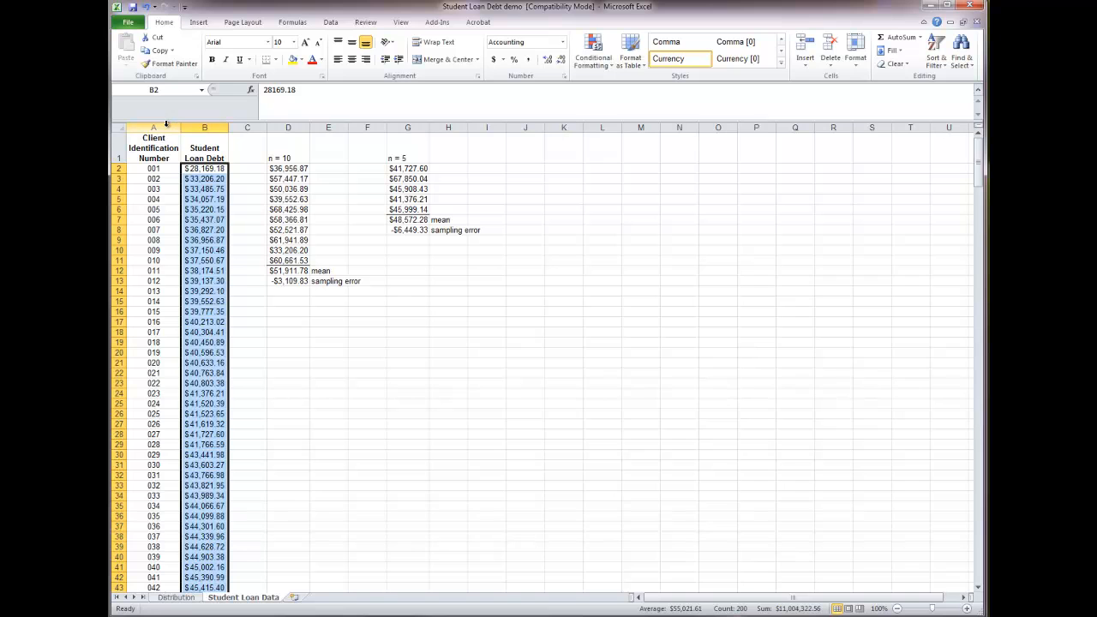
# Delete the Client Identification Number column and look through the sorted debt values
pyautogui.click(166, 124)
pyautogui.rightClick(171, 196)
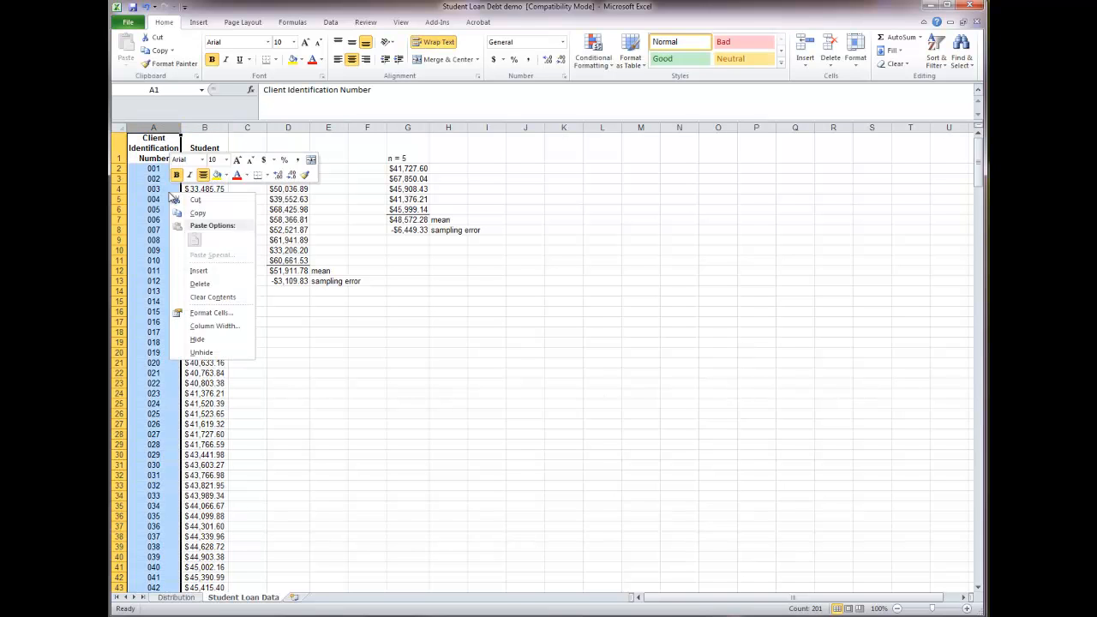
pyautogui.click(201, 284)
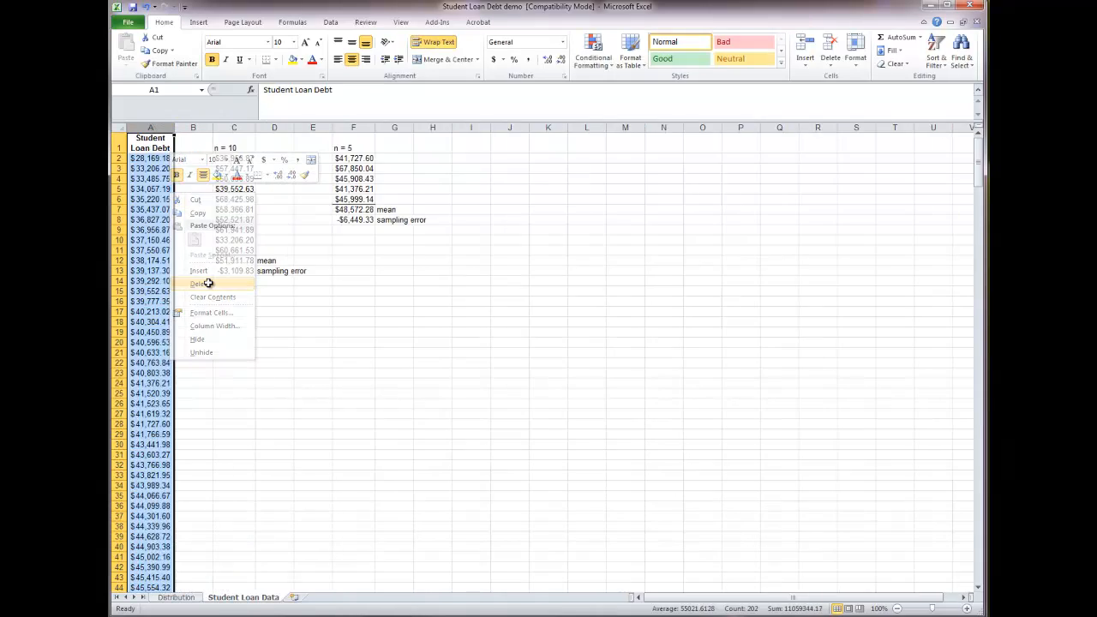
pyautogui.click(326, 334)
pyautogui.scroll(-3, 228, 336)
pyautogui.scroll(-20, 228, 336)
pyautogui.scroll(-20, 228, 335)
pyautogui.scroll(20, 228, 331)
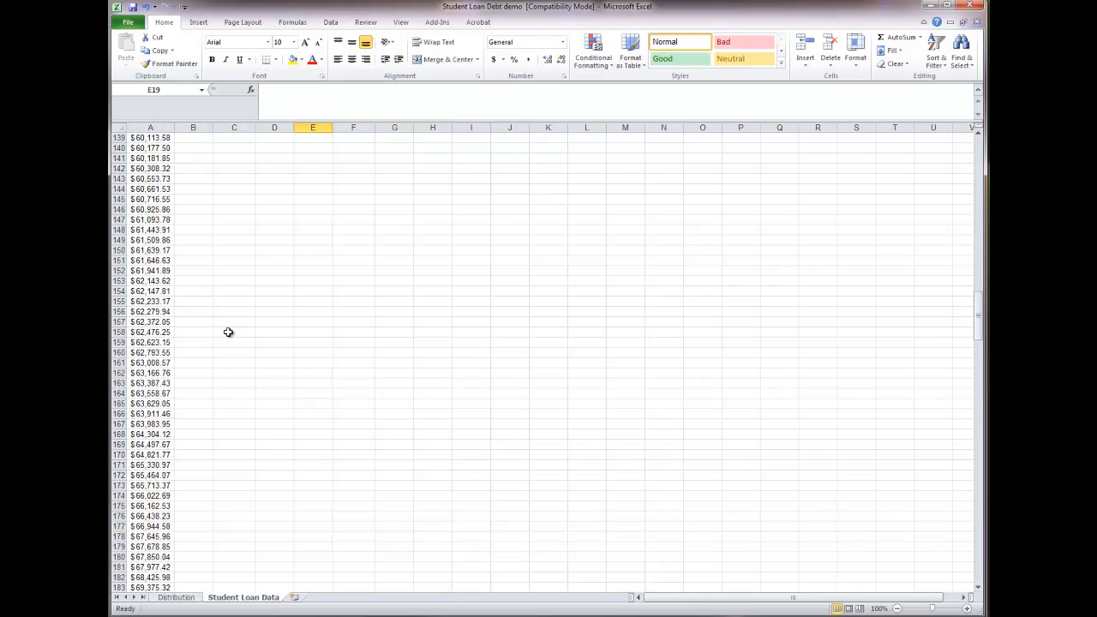
pyautogui.scroll(19, 228, 329)
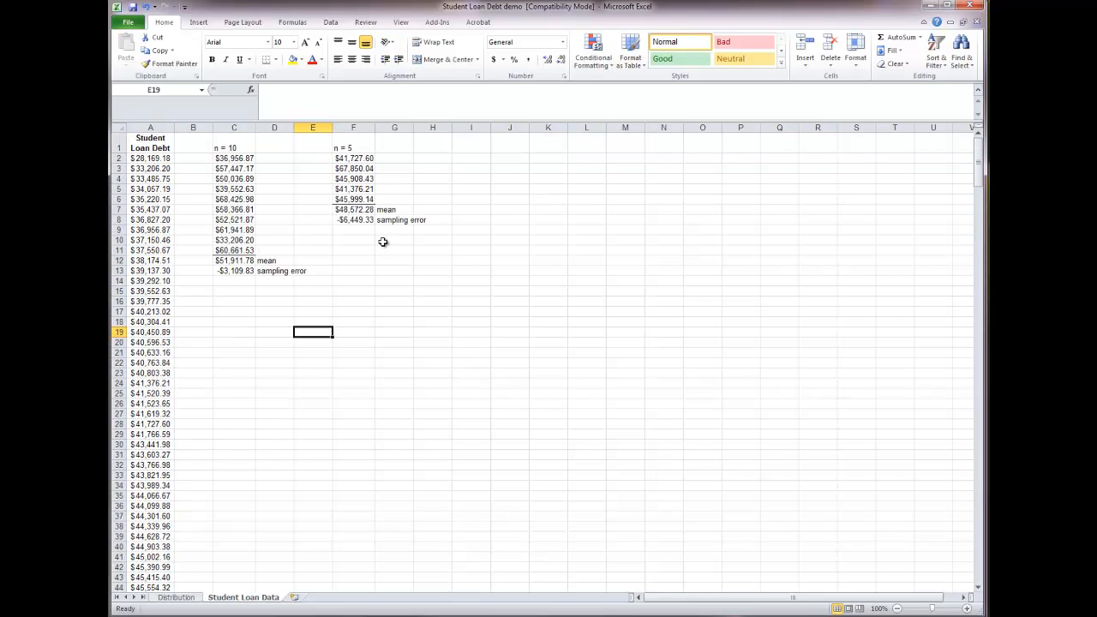
# Inspect the n = 5 sampling error formula in F8, reread question 5 in Word and return to Excel
pyautogui.click(358, 219)
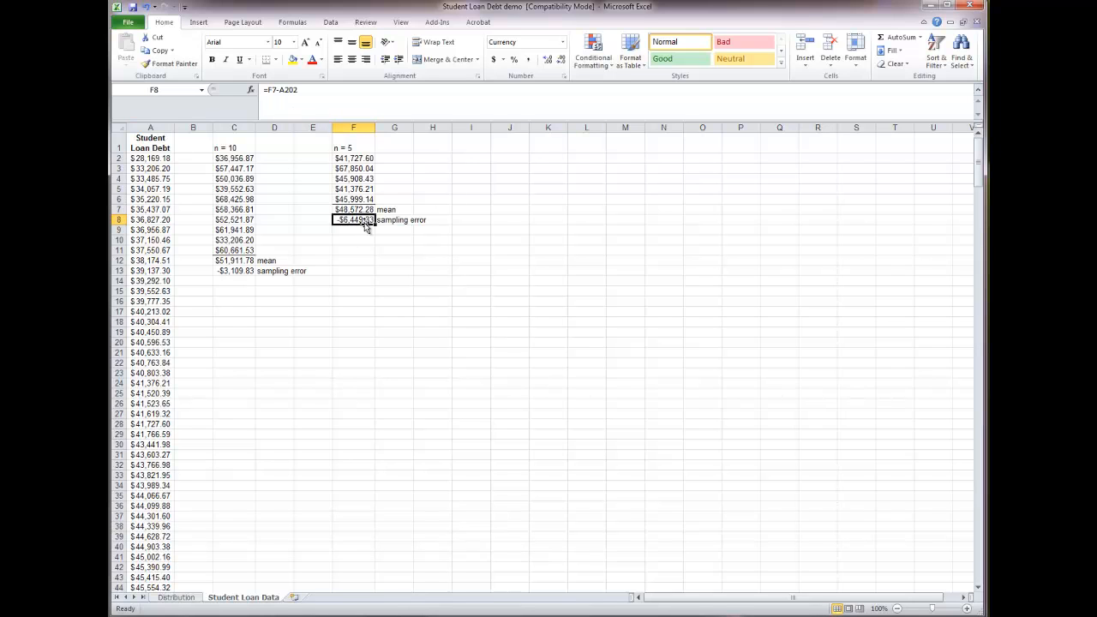
pyautogui.moveTo(299, 89); pyautogui.dragTo(282, 90)
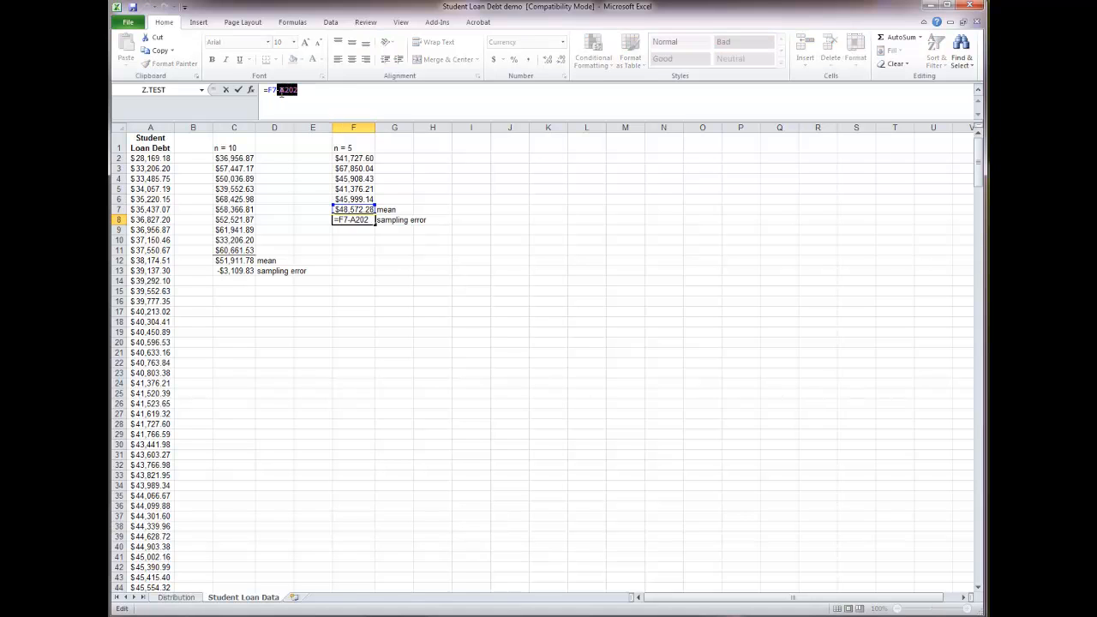
pyautogui.click(385, 298)
pyautogui.click(365, 269)
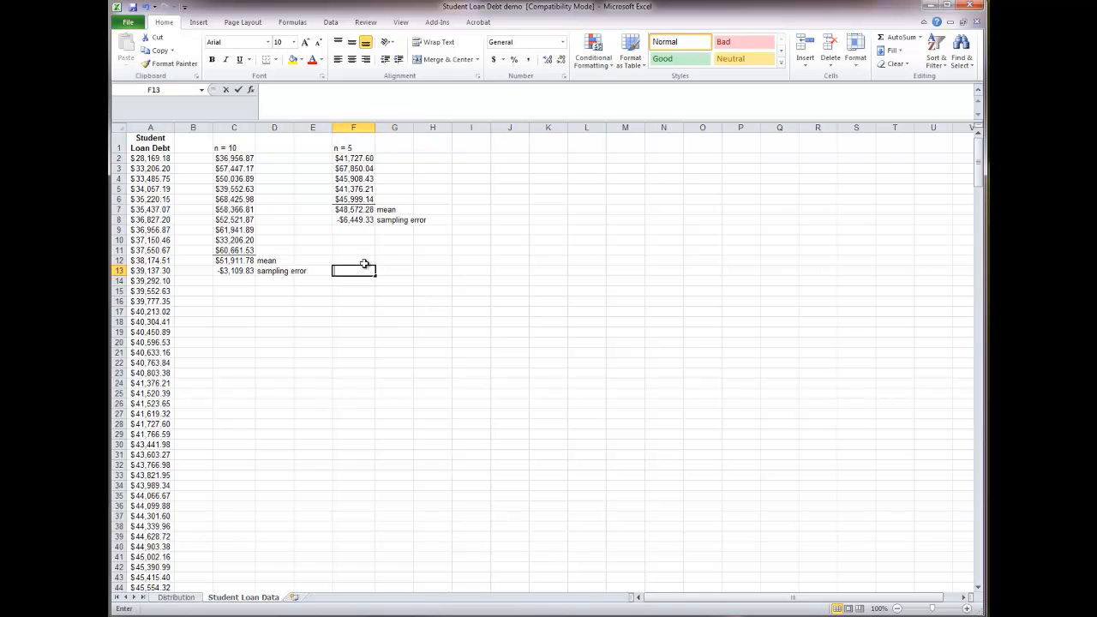
pyautogui.write('=')
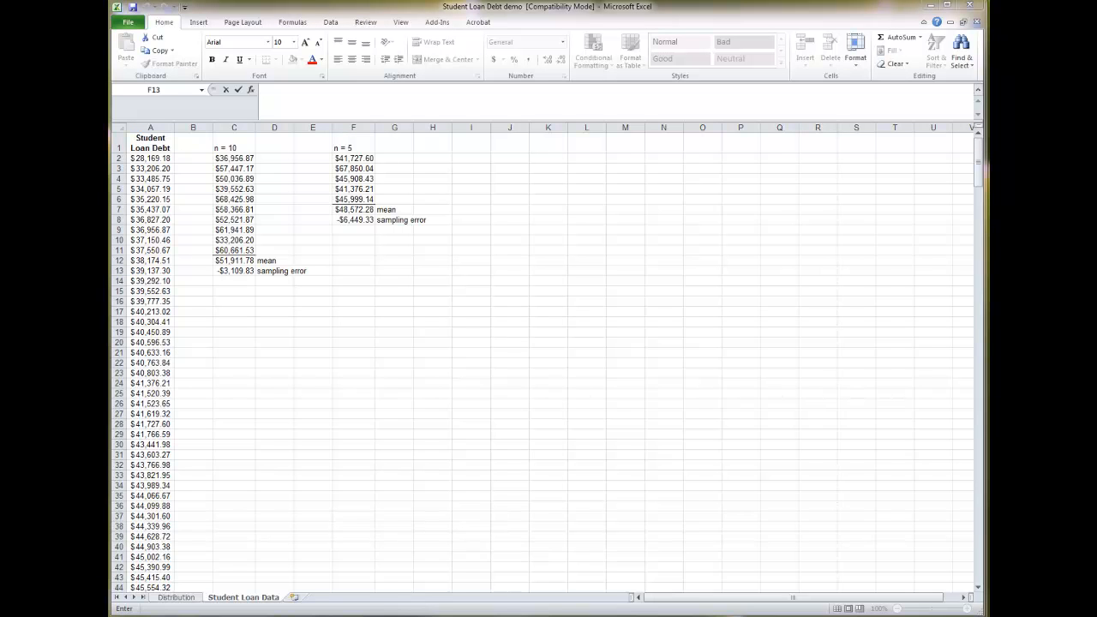
pyautogui.click(244, 616)
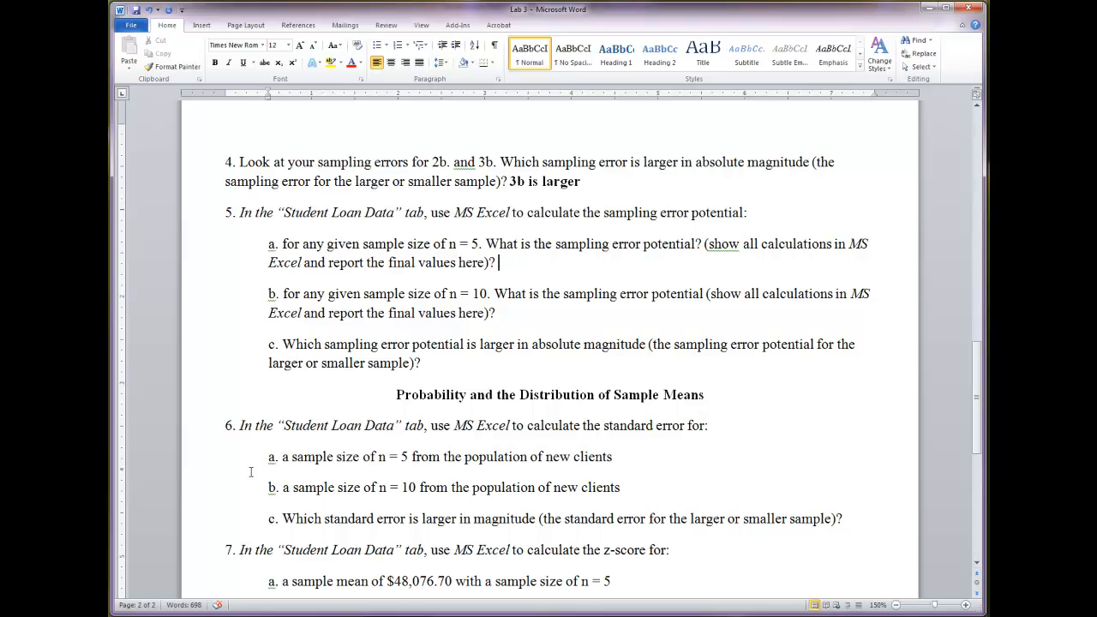
pyautogui.hotkey('alt', 'Tab')
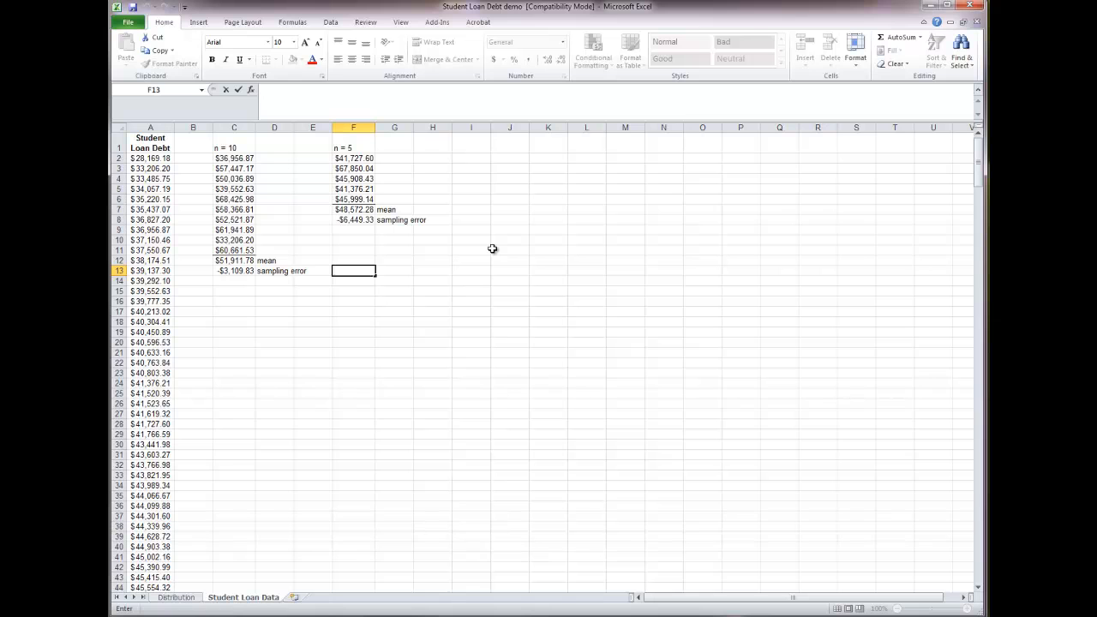
# Enter the label "mean bottom 5" and move it from cell J1 to J2
pyautogui.click(502, 150)
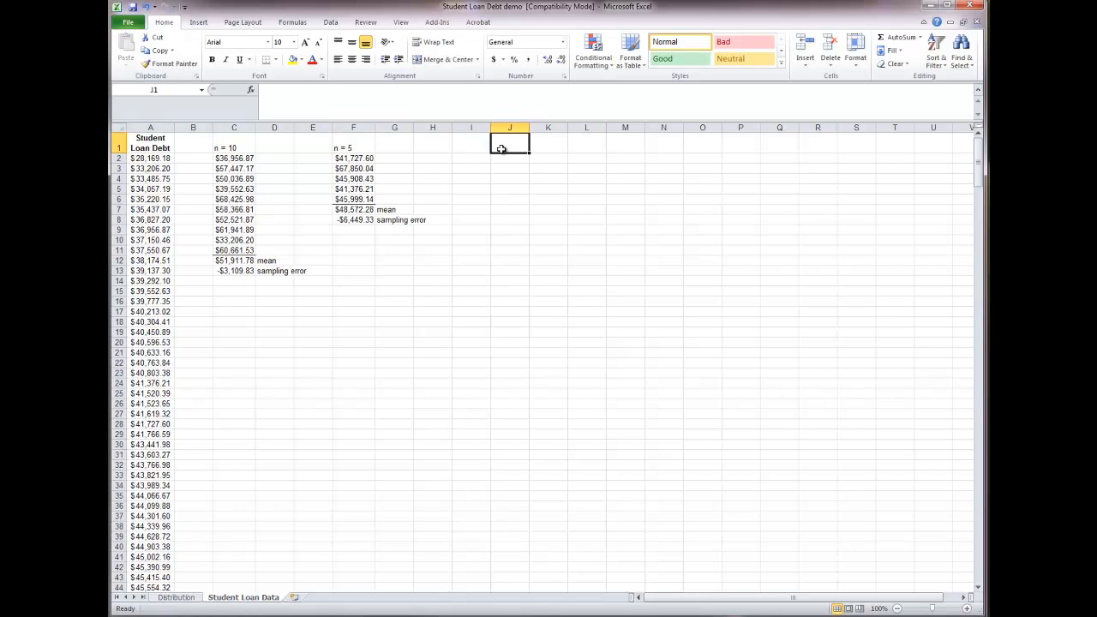
pyautogui.write('bottom 5')
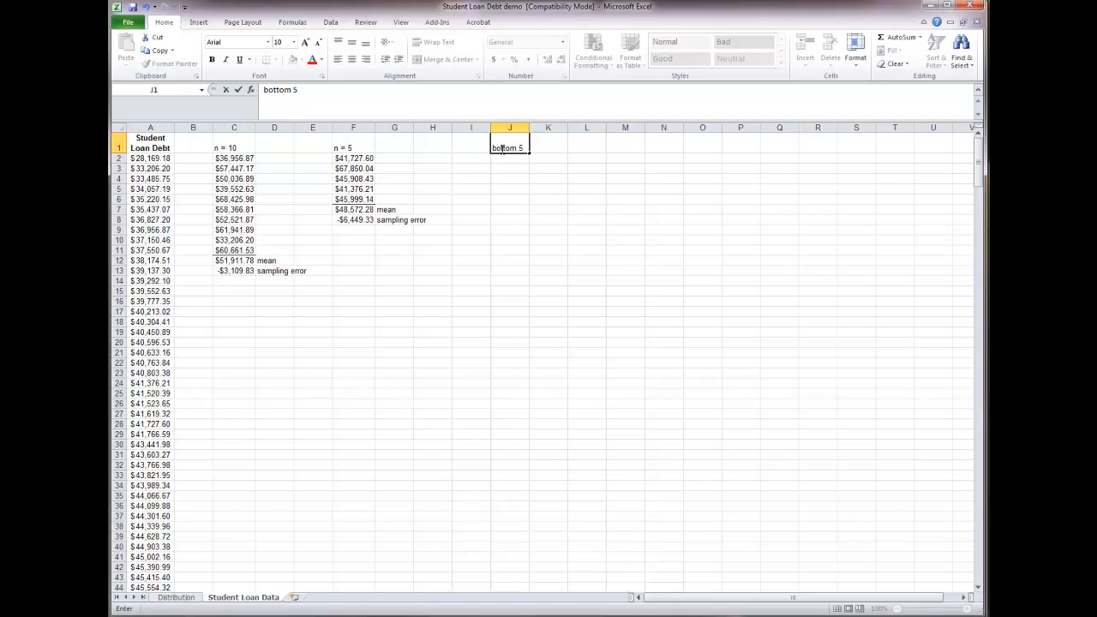
pyautogui.write('mean')
pyautogui.click(514, 169)
pyautogui.click(514, 147)
pyautogui.moveTo(516, 153); pyautogui.dragTo(515, 164)
pyautogui.click(515, 202)
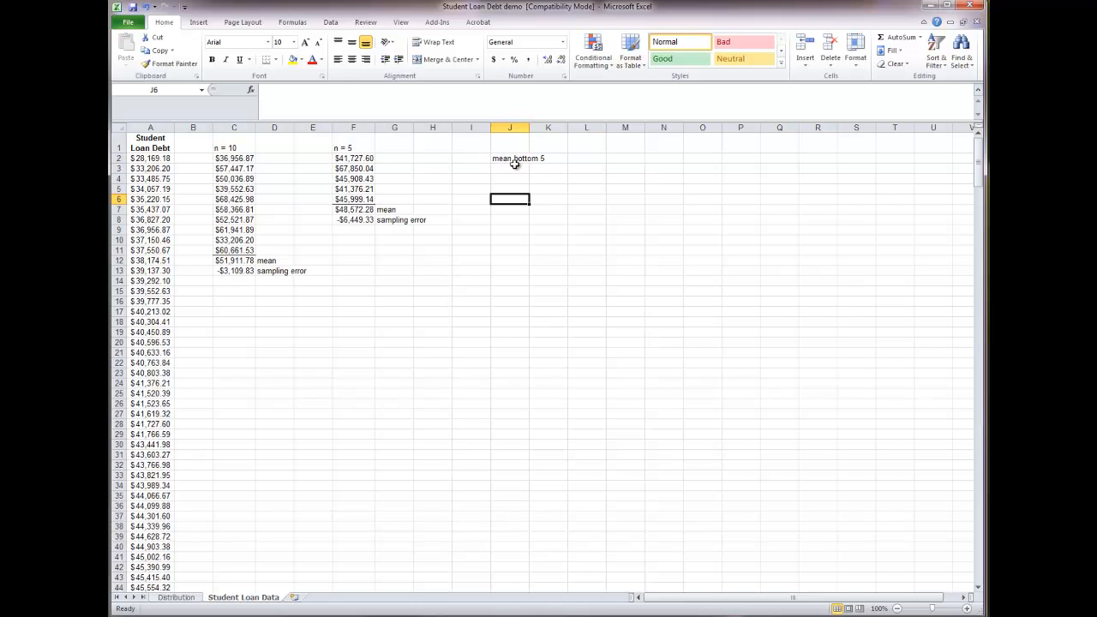
# Calculate the mean of the five lowest debts in I2 with the AVERAGE function over A2:A6
pyautogui.click(478, 159)
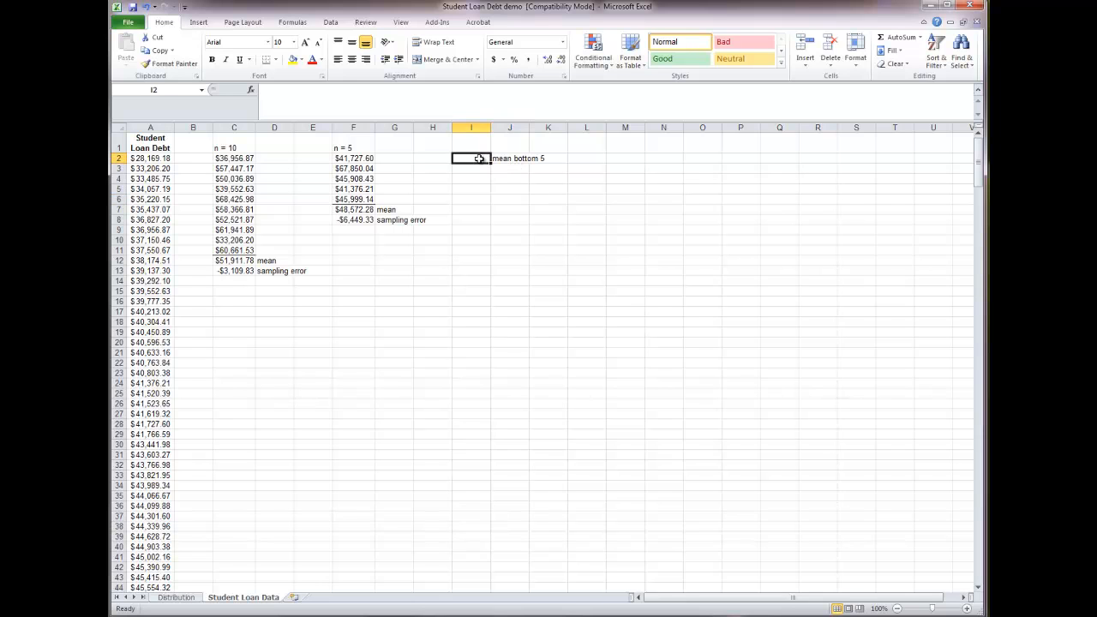
pyautogui.write('=av')
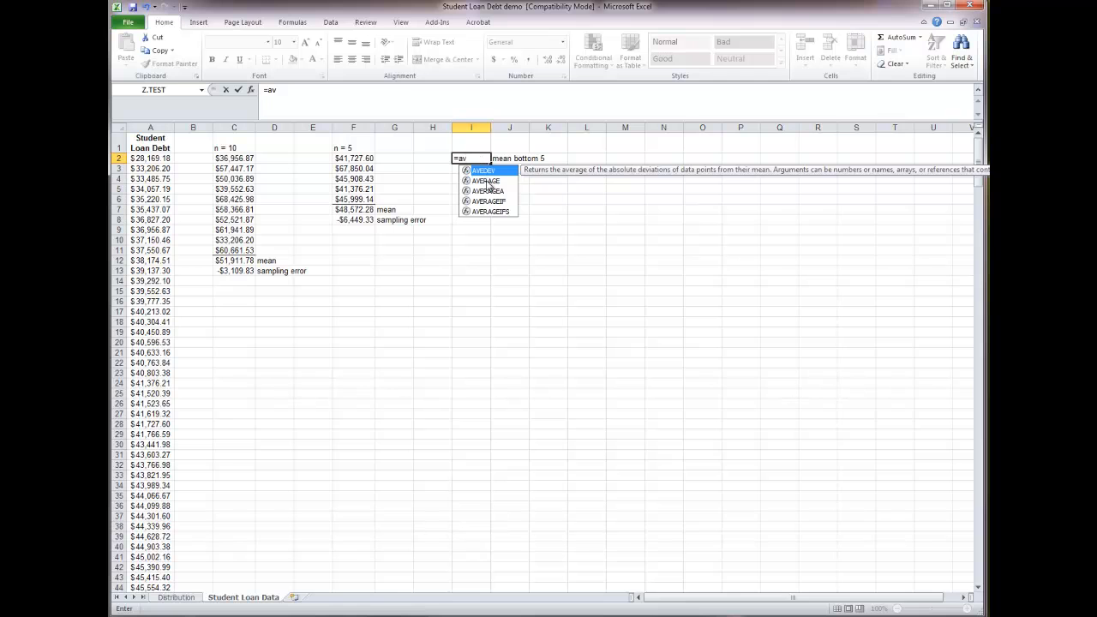
pyautogui.doubleClick(485, 181)
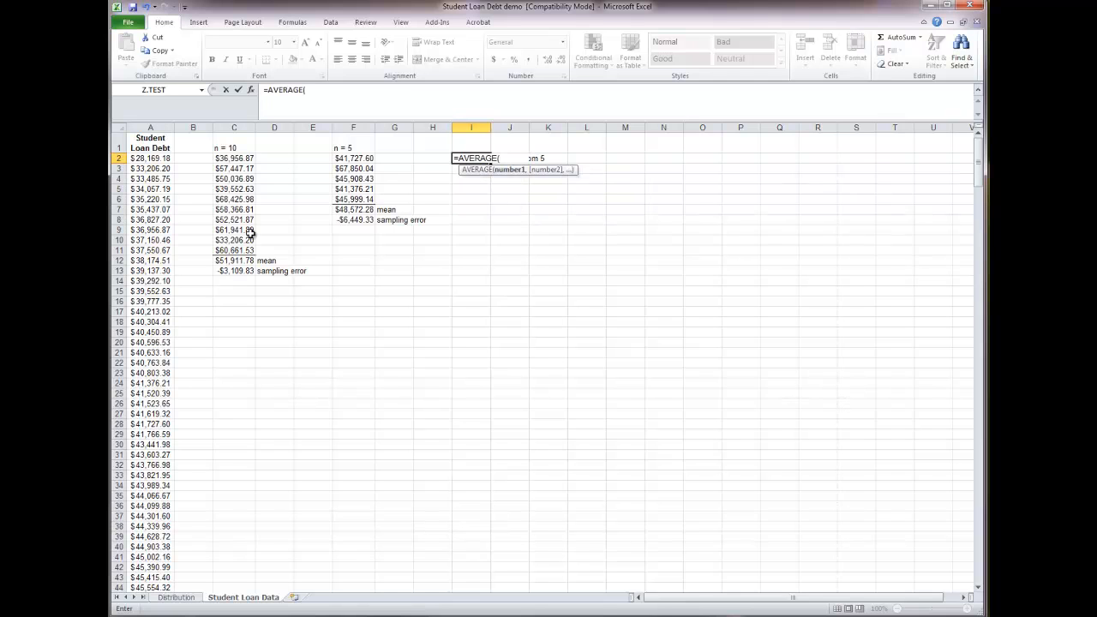
pyautogui.scroll(-5, 149, 459)
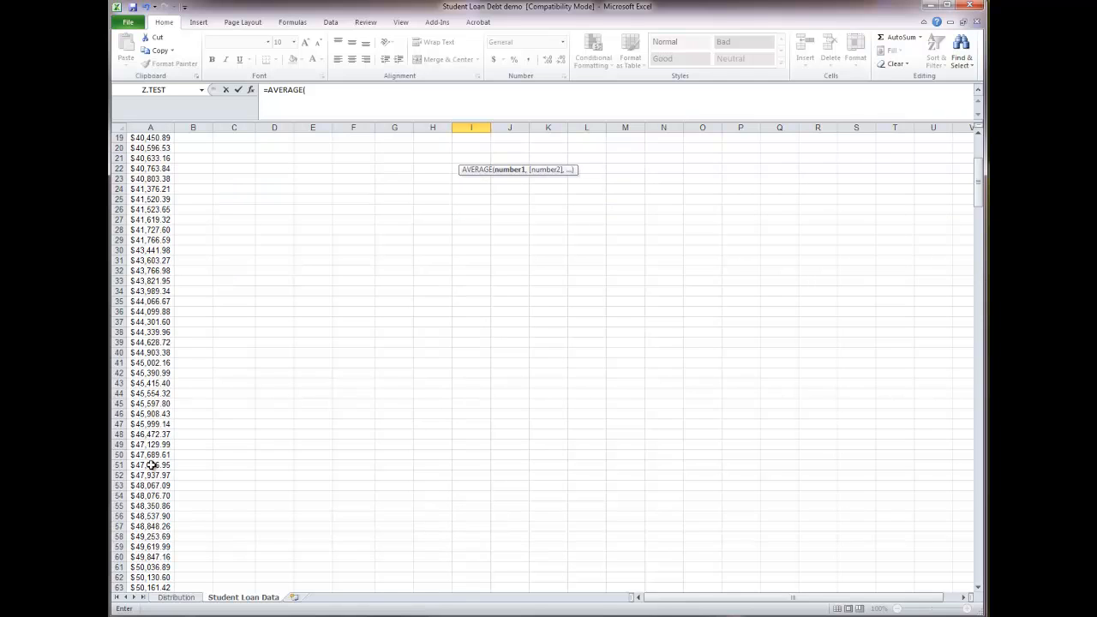
pyautogui.scroll(5, 151, 463)
pyautogui.click(152, 160)
pyautogui.moveTo(152, 160); pyautogui.dragTo(150, 189)
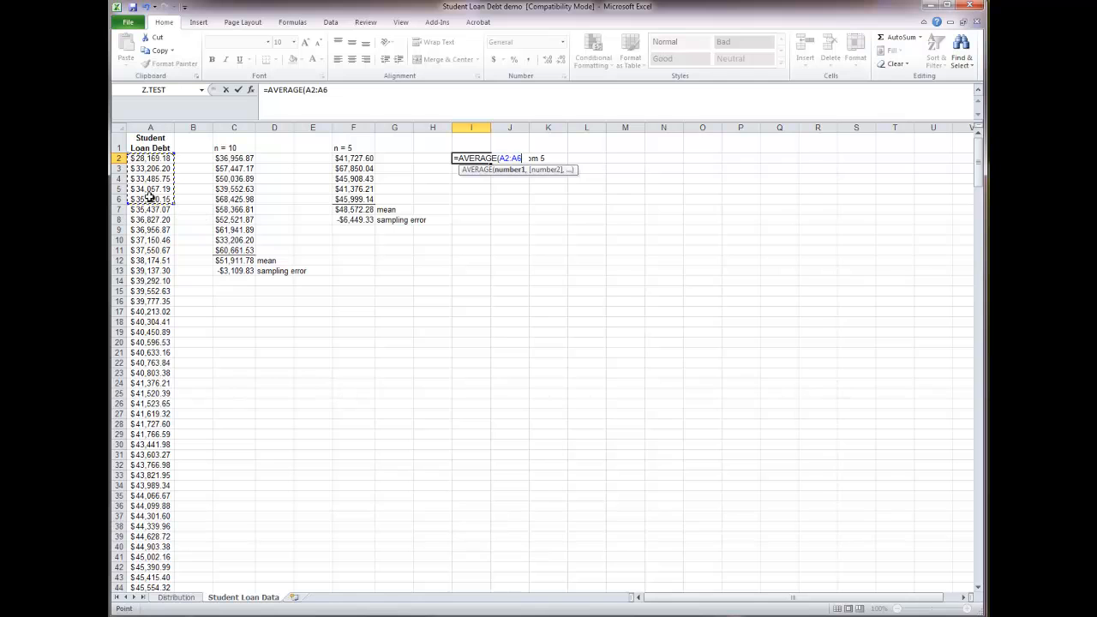
pyautogui.press('Return')
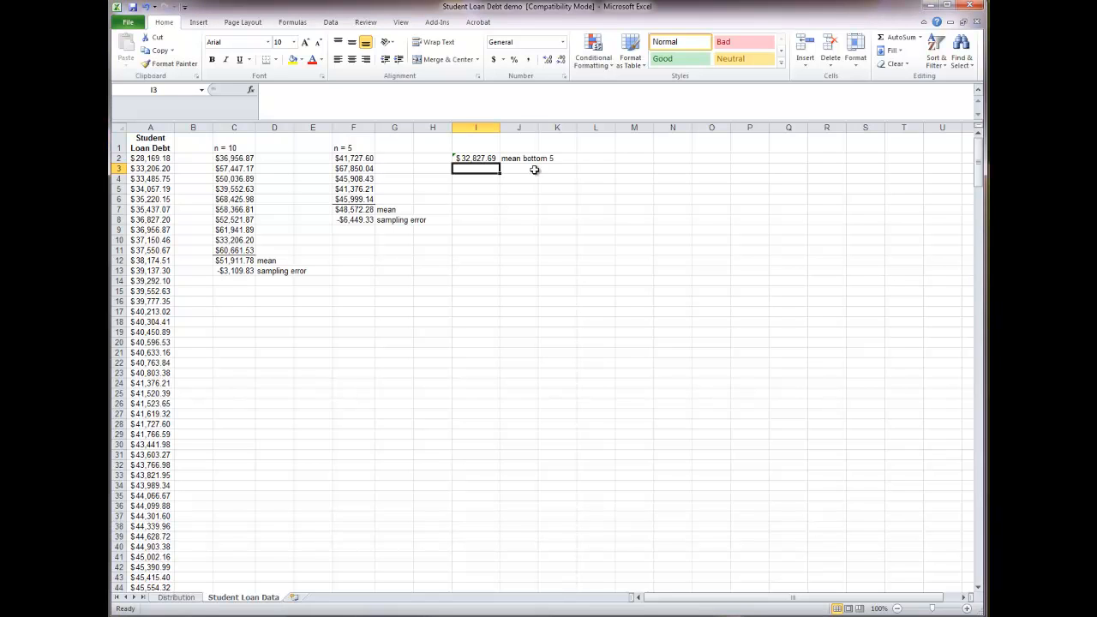
# Enter the label "mean top 5" in cell J3
pyautogui.click(526, 168)
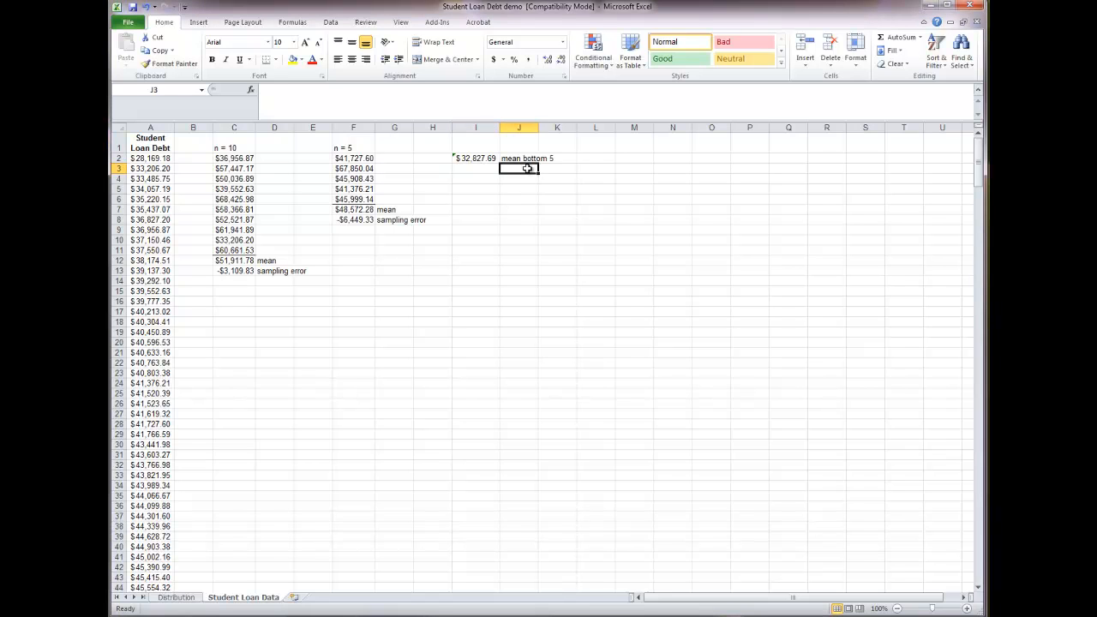
pyautogui.write('top 5')
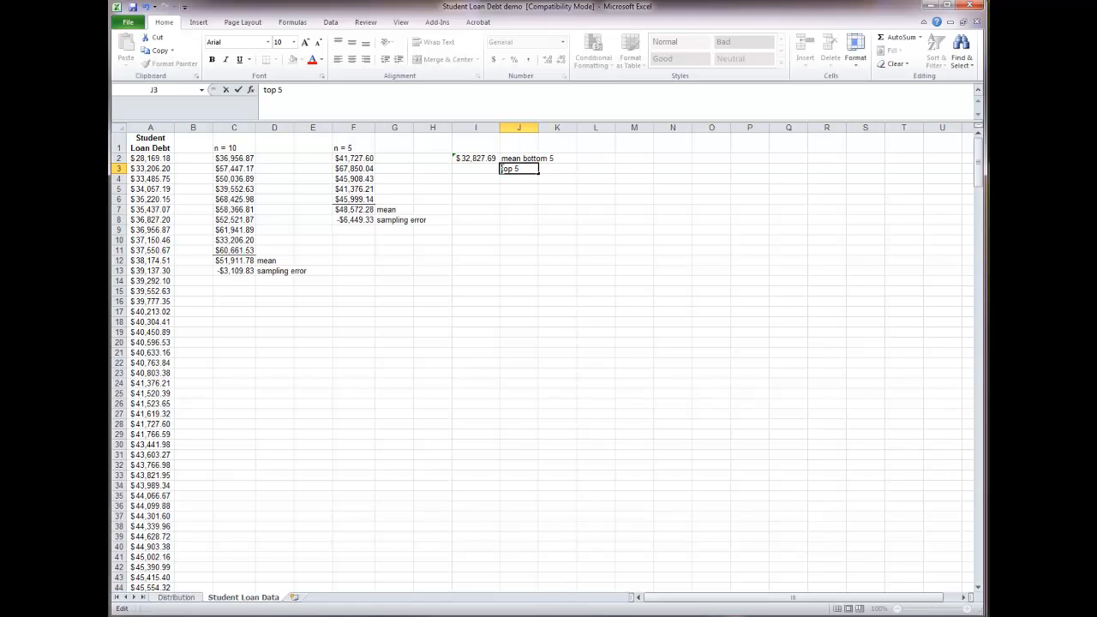
pyautogui.write('mean')
# Calculate the mean of the five highest debts in I3 with the AVERAGE function over A197:A201
pyautogui.click(486, 169)
pyautogui.write('=')
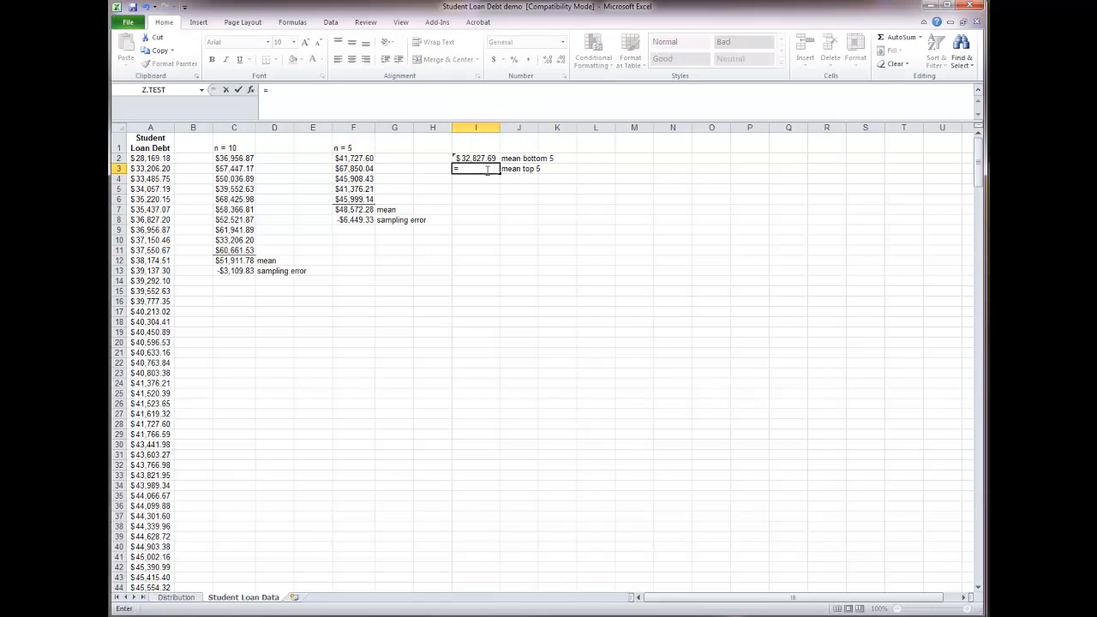
pyautogui.write('av')
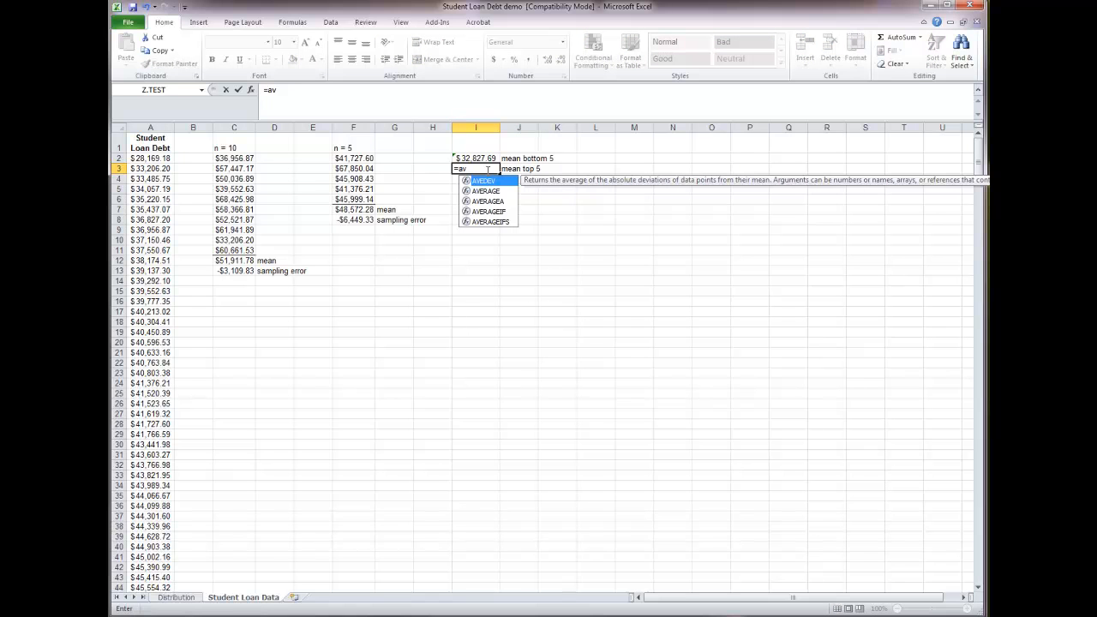
pyautogui.doubleClick(487, 190)
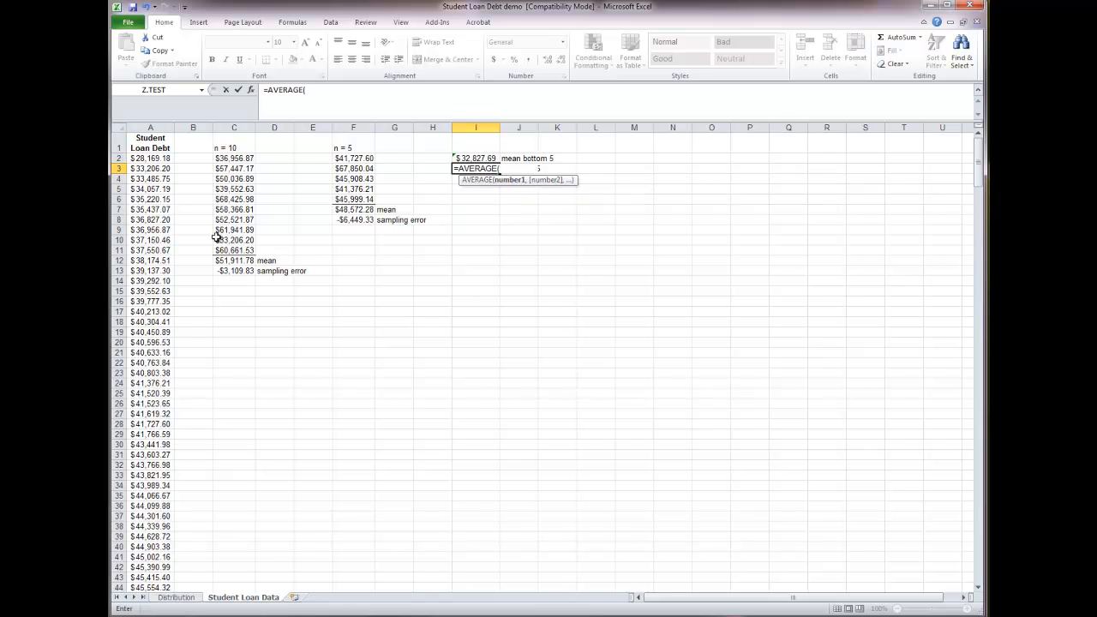
pyautogui.scroll(-1, 195, 230)
pyautogui.scroll(-20, 196, 230)
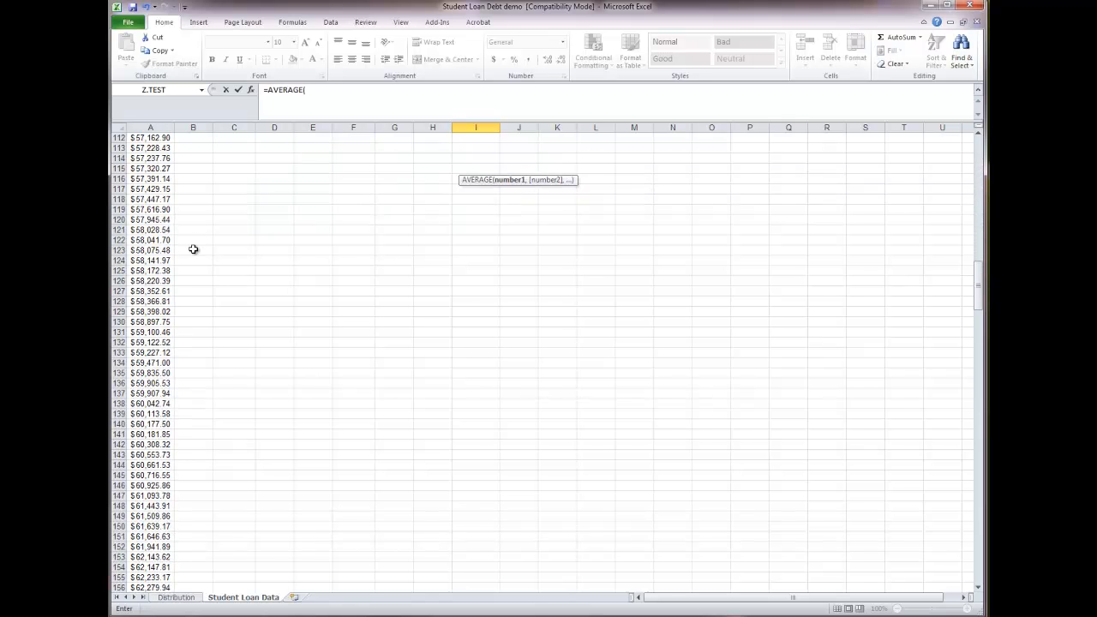
pyautogui.scroll(-14, 193, 272)
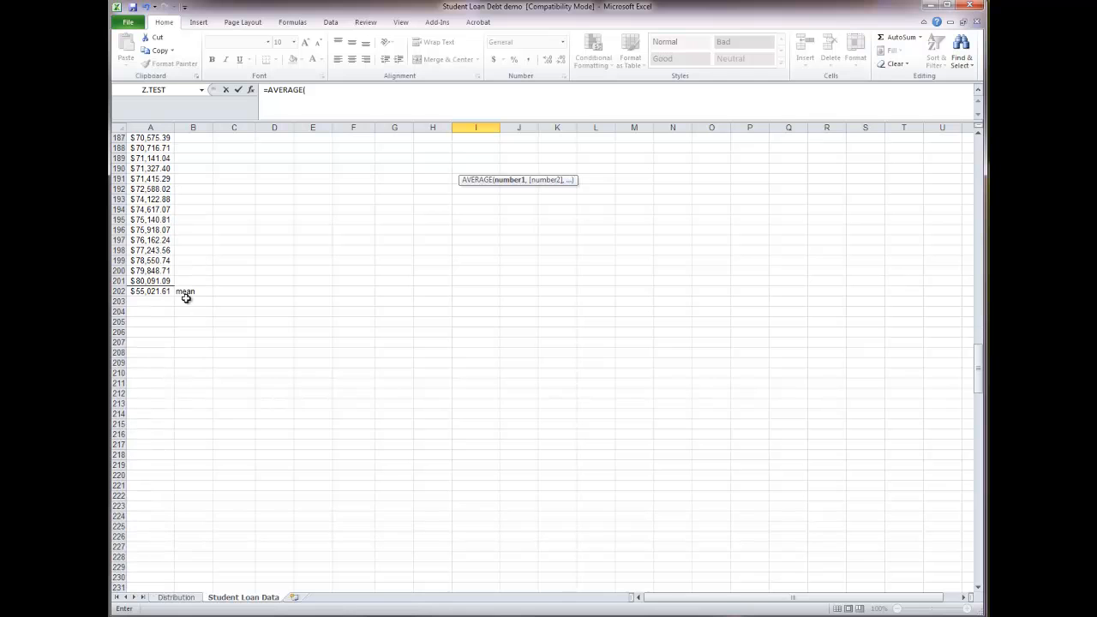
pyautogui.moveTo(165, 281); pyautogui.dragTo(163, 240)
pyautogui.scroll(8, 527, 338)
pyautogui.scroll(20, 534, 336)
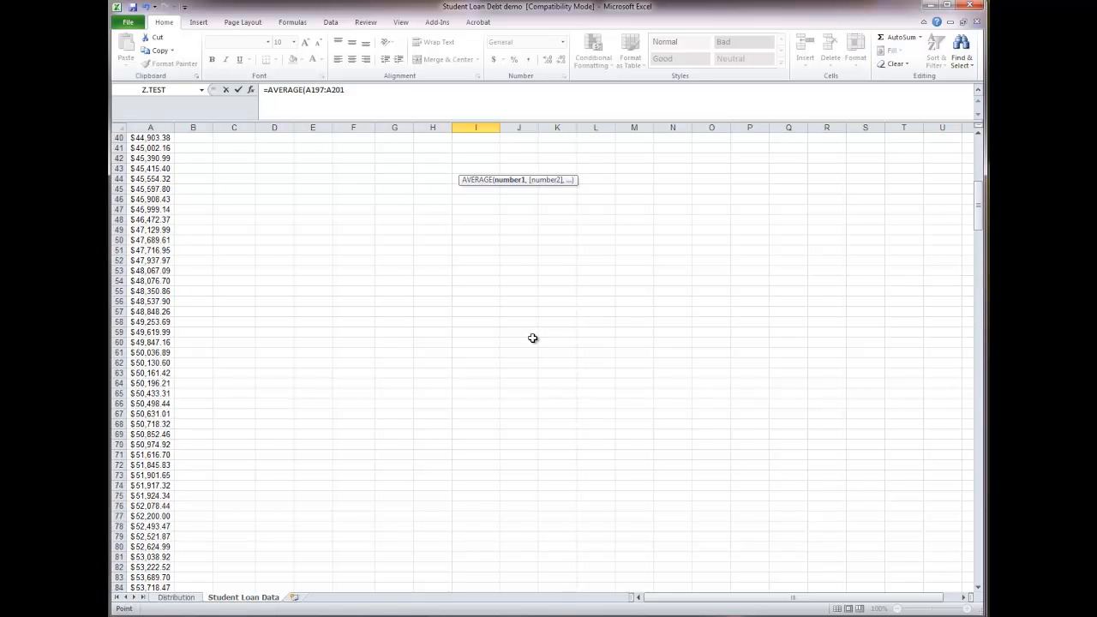
pyautogui.scroll(2, 532, 340)
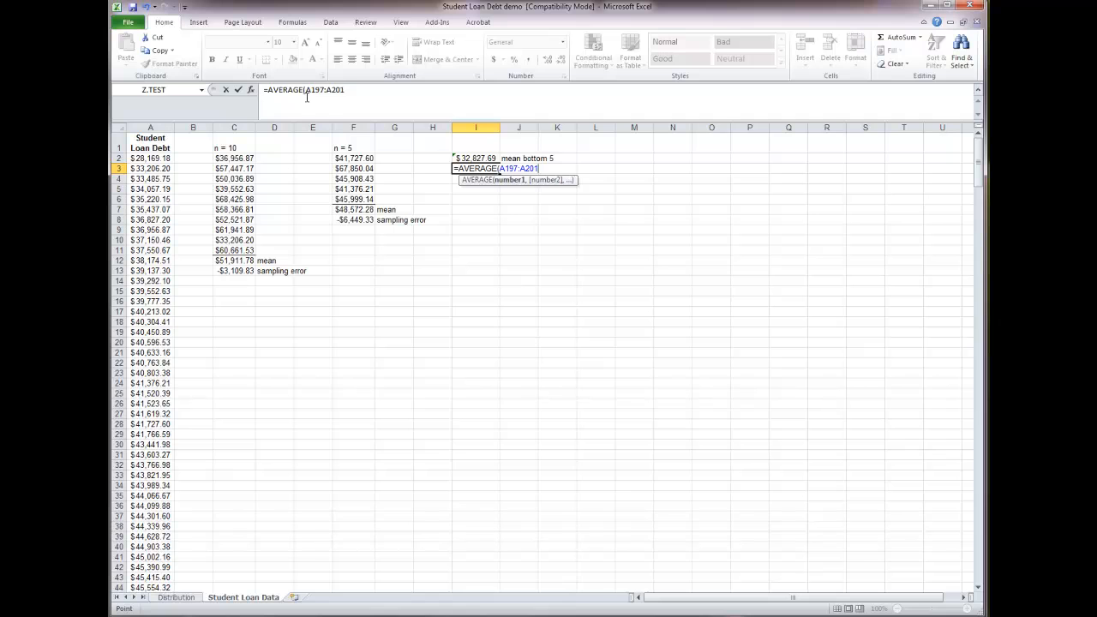
pyautogui.press('Return')
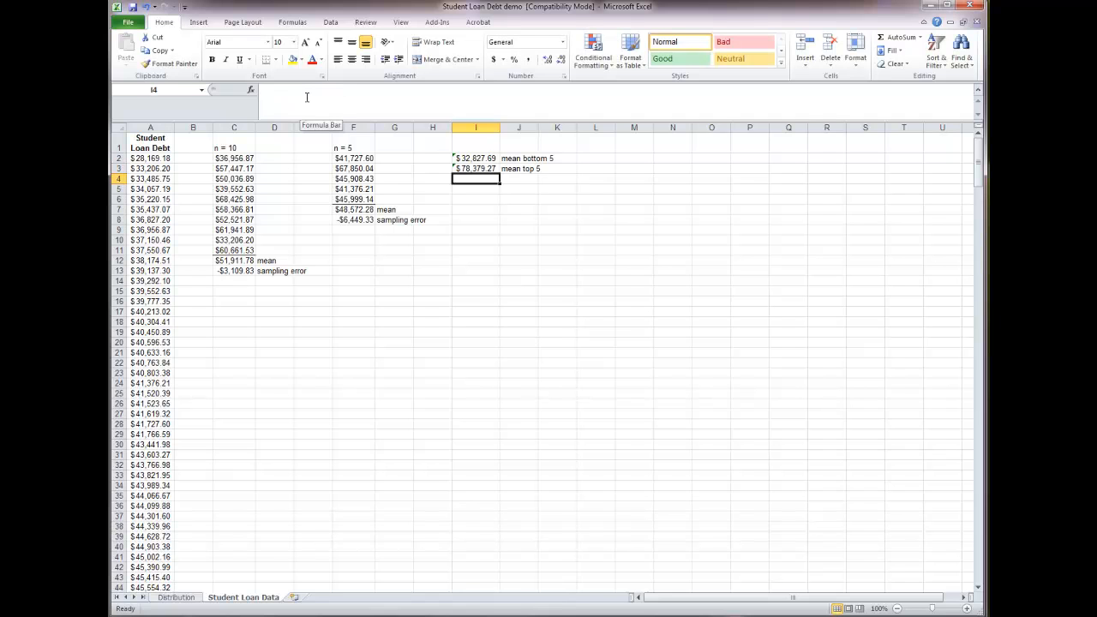
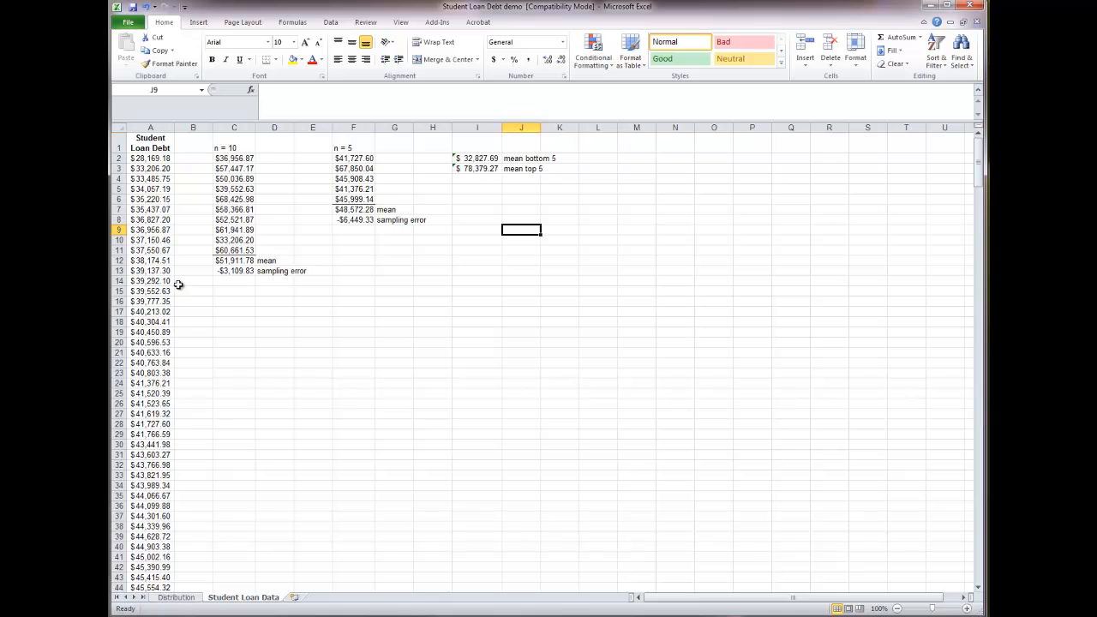
# Label J4 "bottom SEP" and subtract the population mean from the bottom 5 mean in I4 with =I2-A202
pyautogui.click(514, 177)
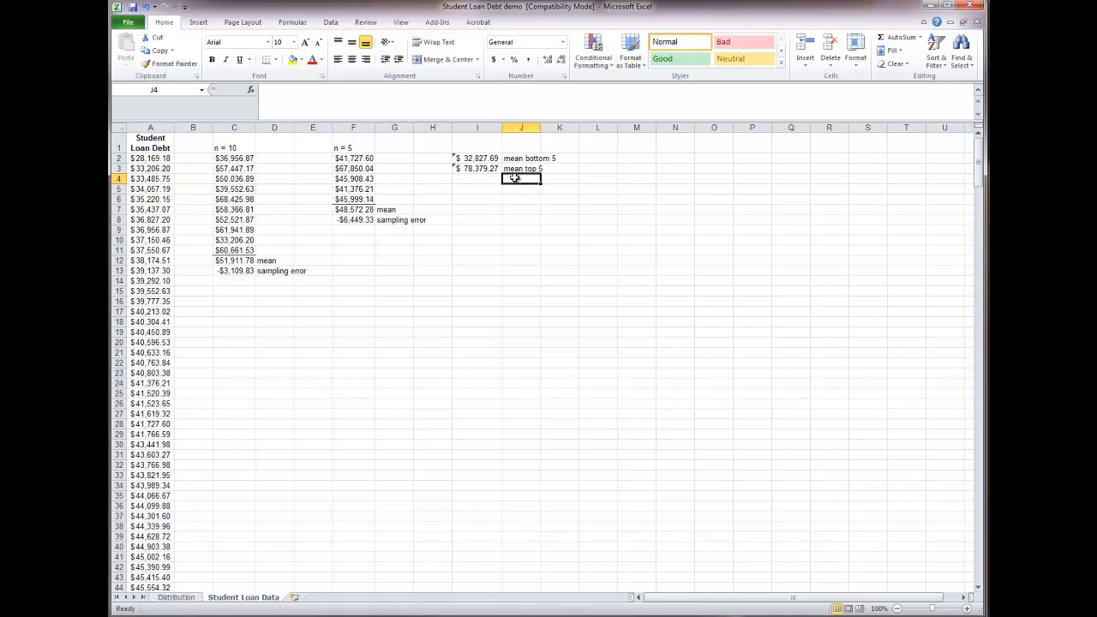
pyautogui.write('bottom SEP')
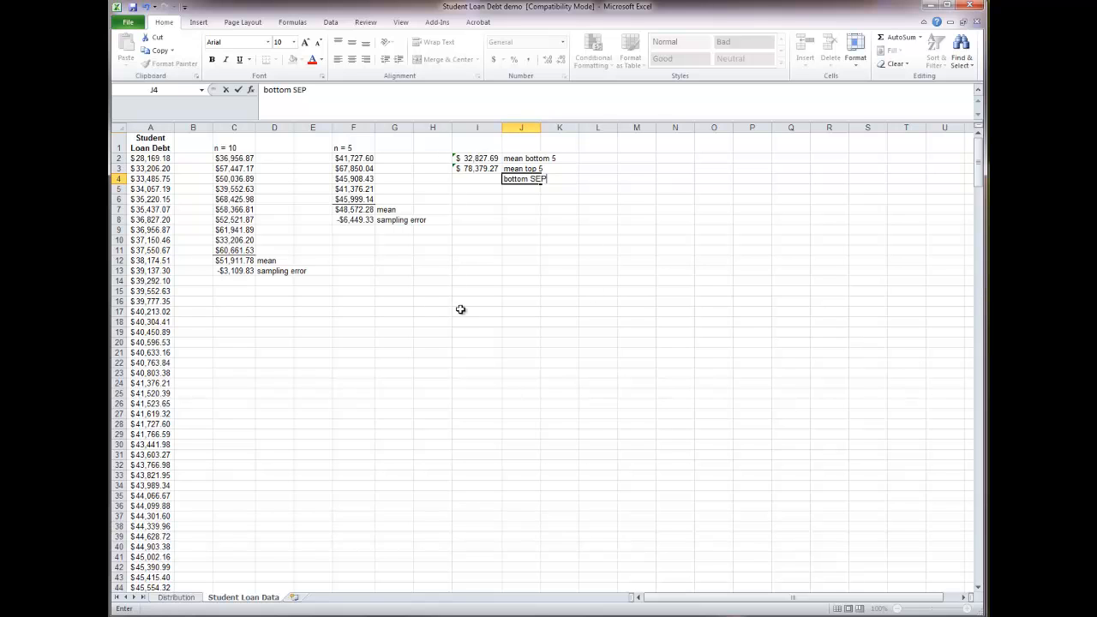
pyautogui.click(492, 178)
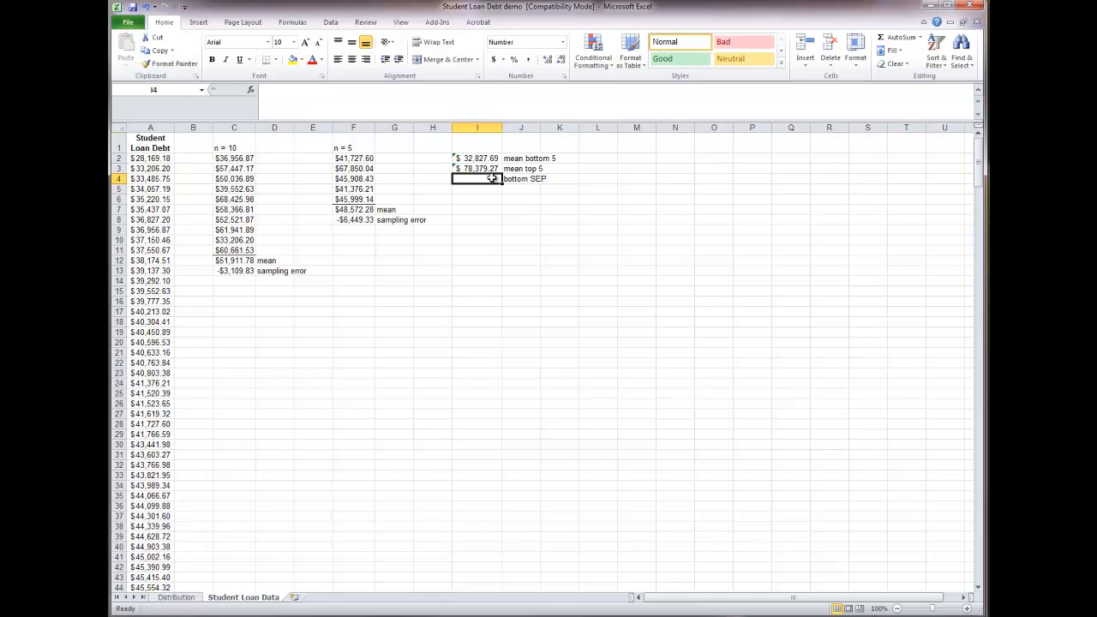
pyautogui.write('=')
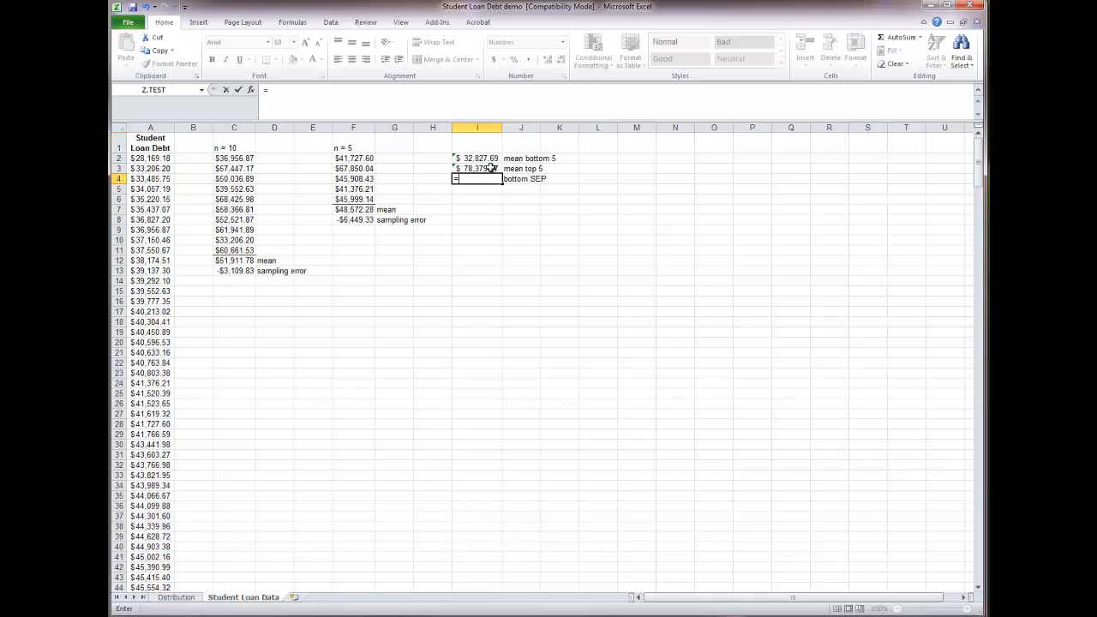
pyautogui.click(485, 157)
pyautogui.write('-')
pyautogui.scroll(-20, 314, 334)
pyautogui.scroll(-20, 281, 302)
pyautogui.click(147, 322)
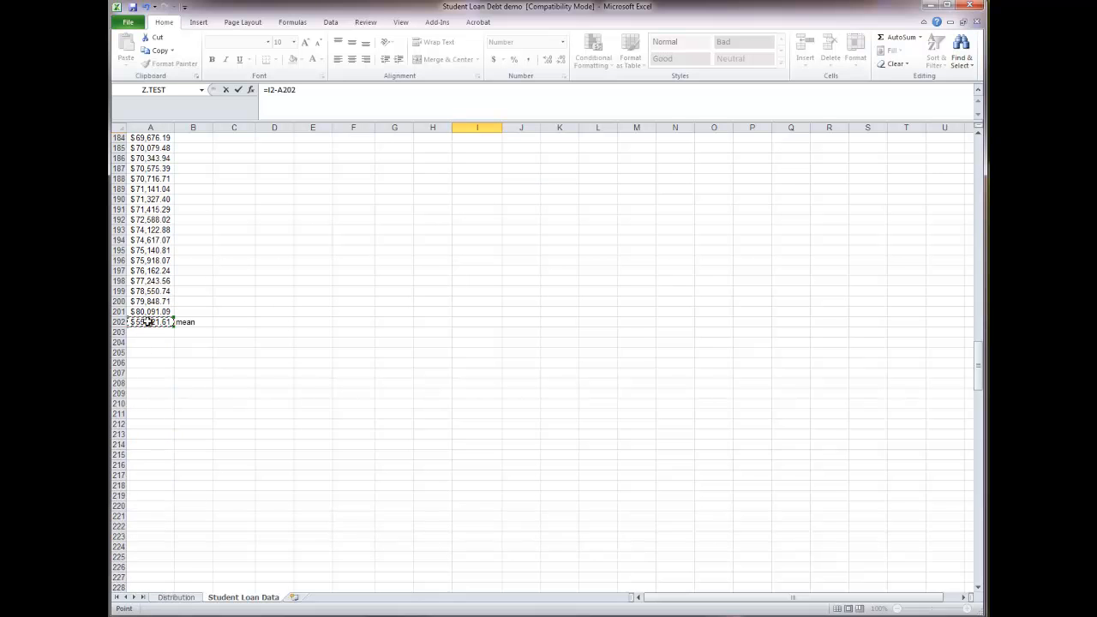
pyautogui.press('Return')
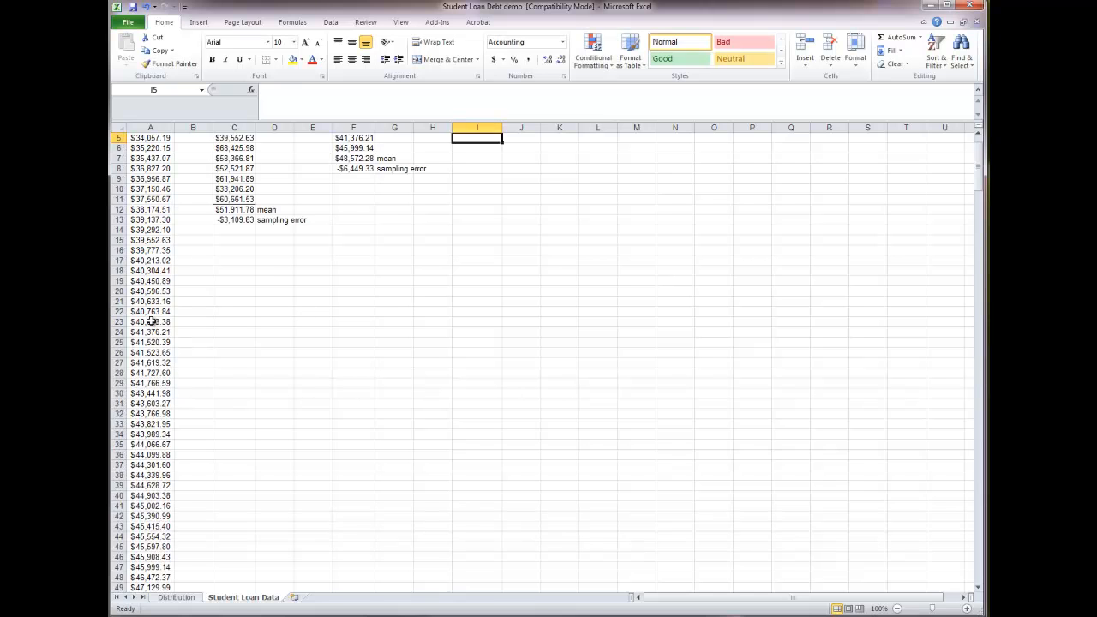
# Label J5 "top SEP" and subtract the population mean in A202 from the top 5 mean in I3, placing the formula in I5
pyautogui.click(512, 187)
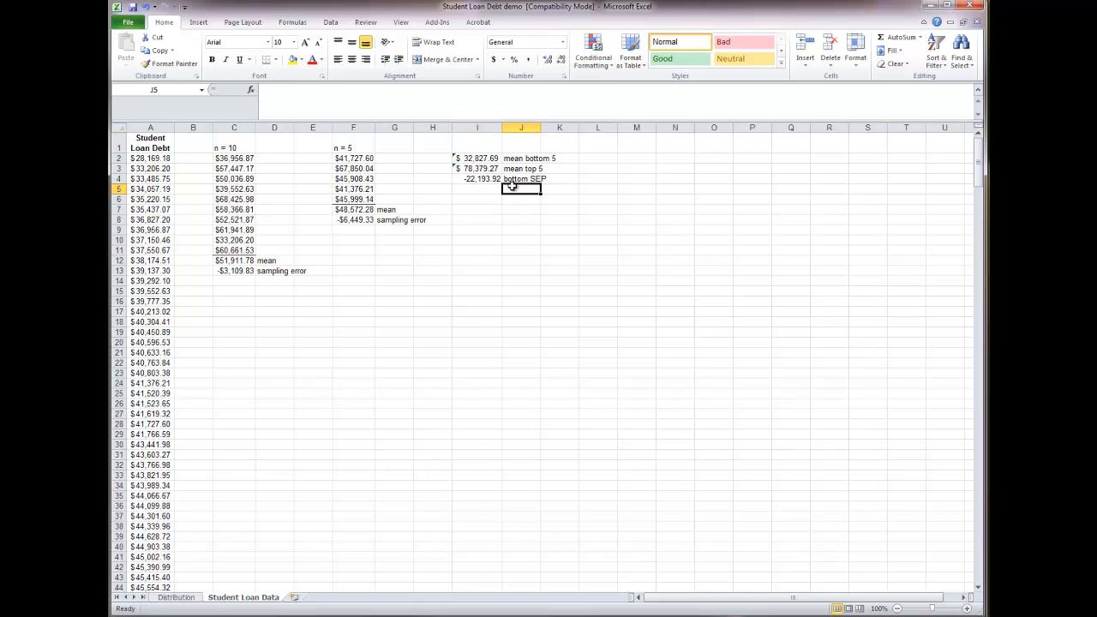
pyautogui.write('top SEP')
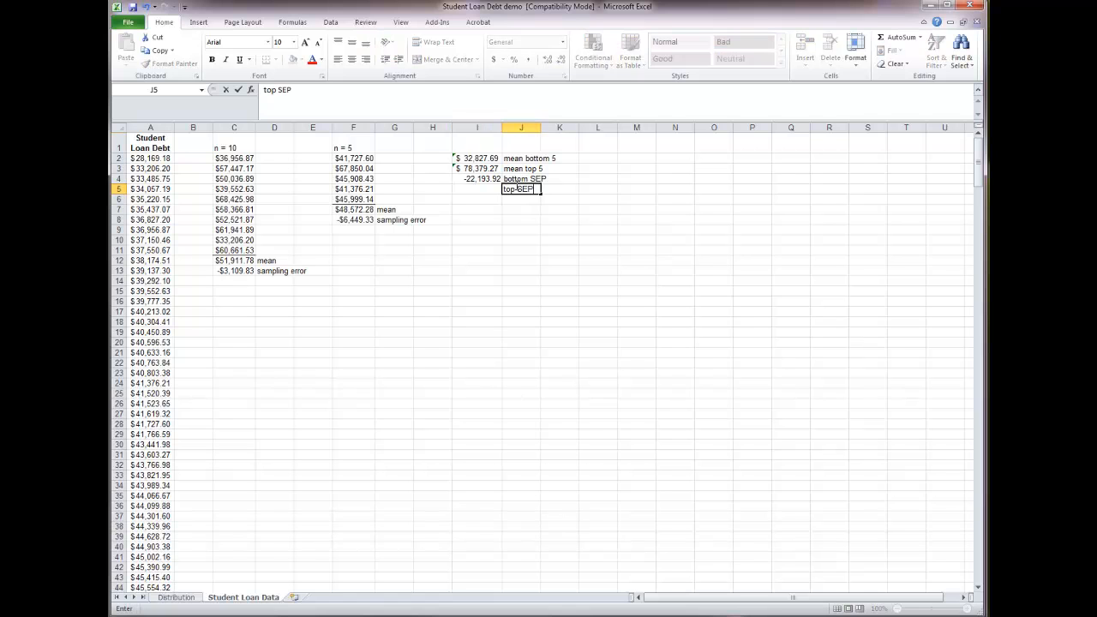
pyautogui.click(490, 189)
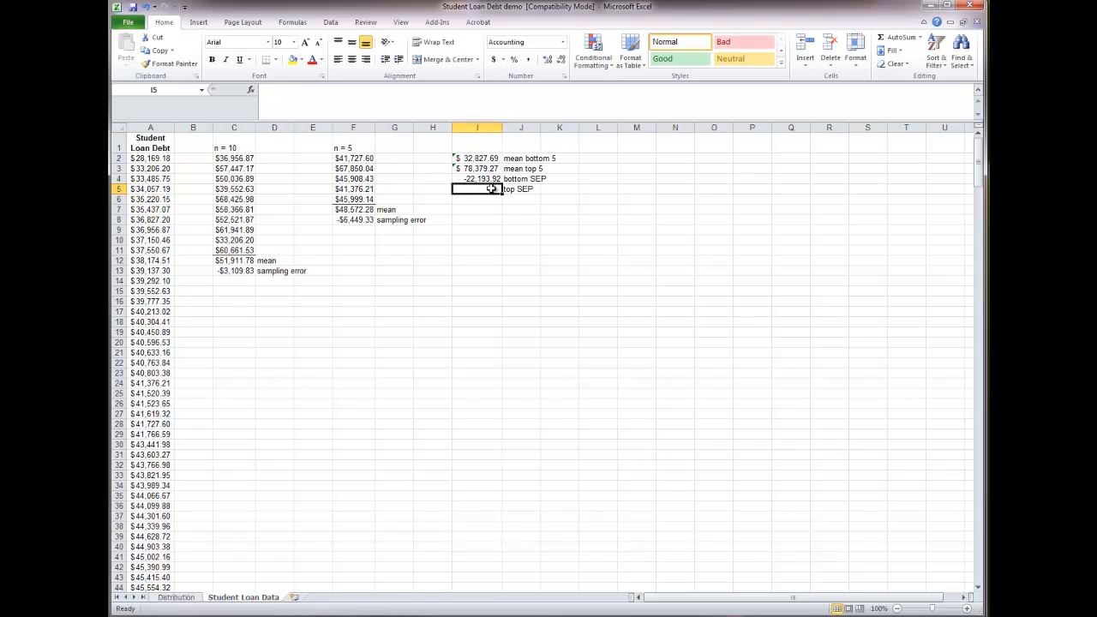
pyautogui.write('=')
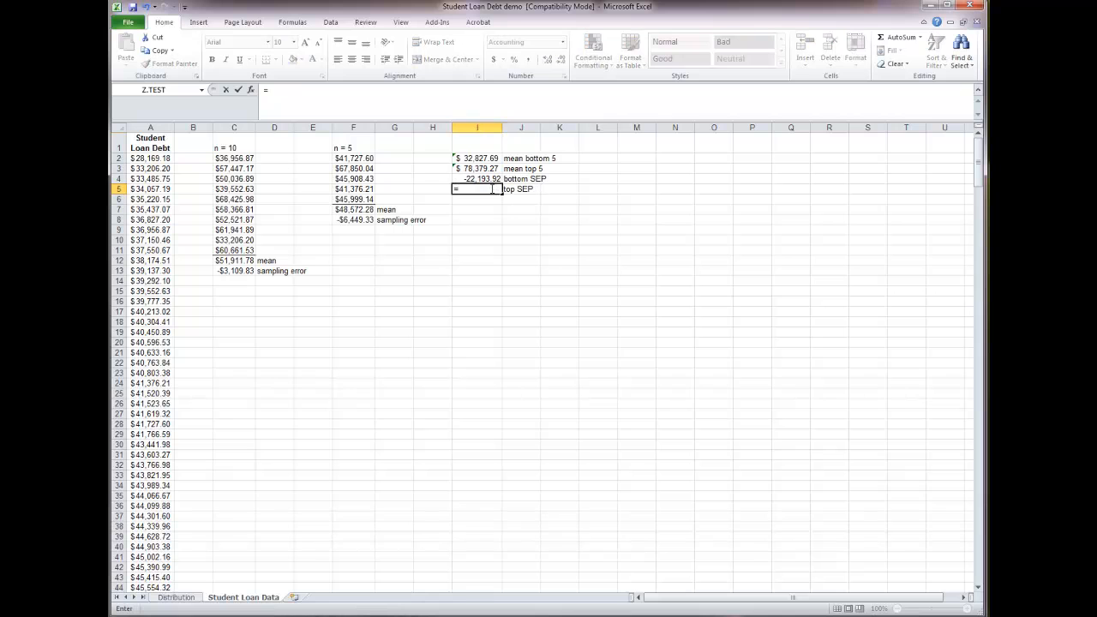
pyautogui.click(495, 168)
pyautogui.write('-')
pyautogui.scroll(-20, 152, 455)
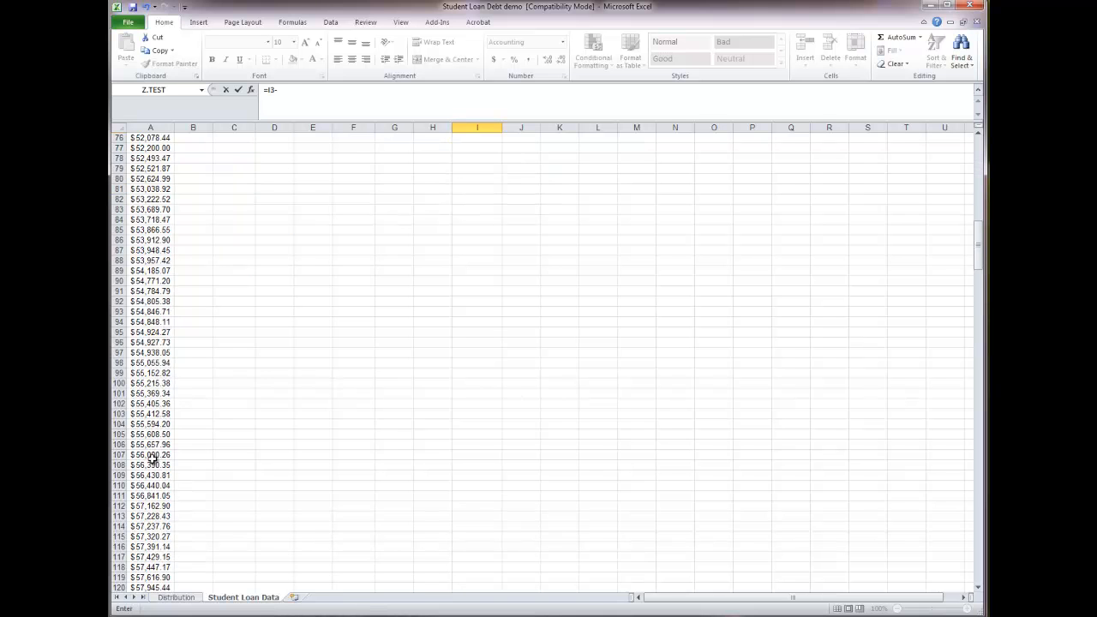
pyautogui.scroll(-19, 147, 465)
pyautogui.click(152, 353)
pyautogui.press('Return')
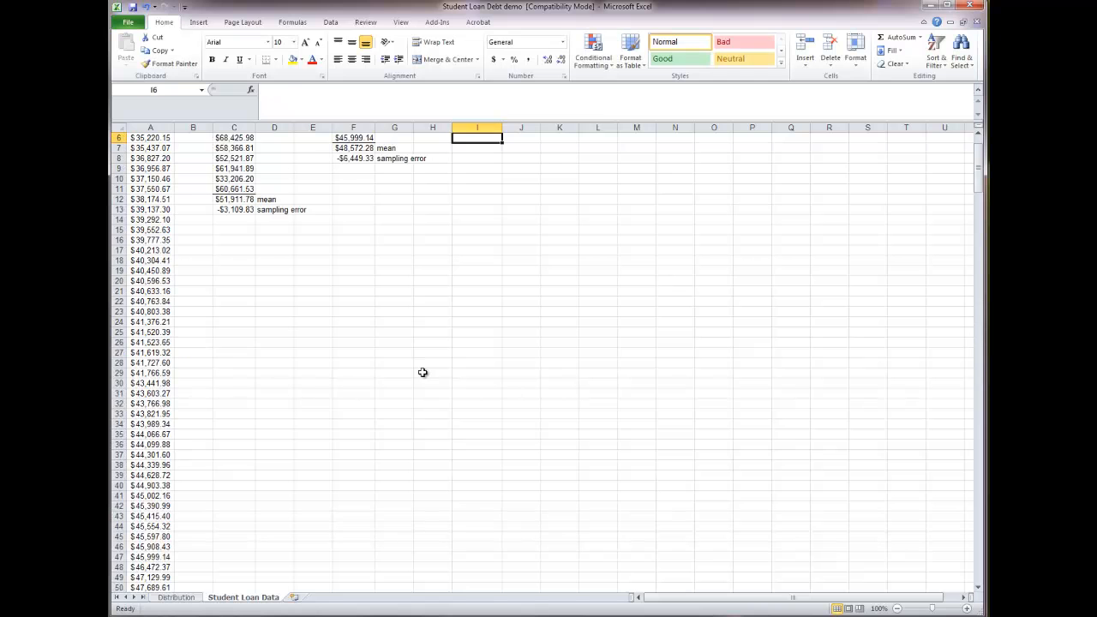
pyautogui.click(529, 210)
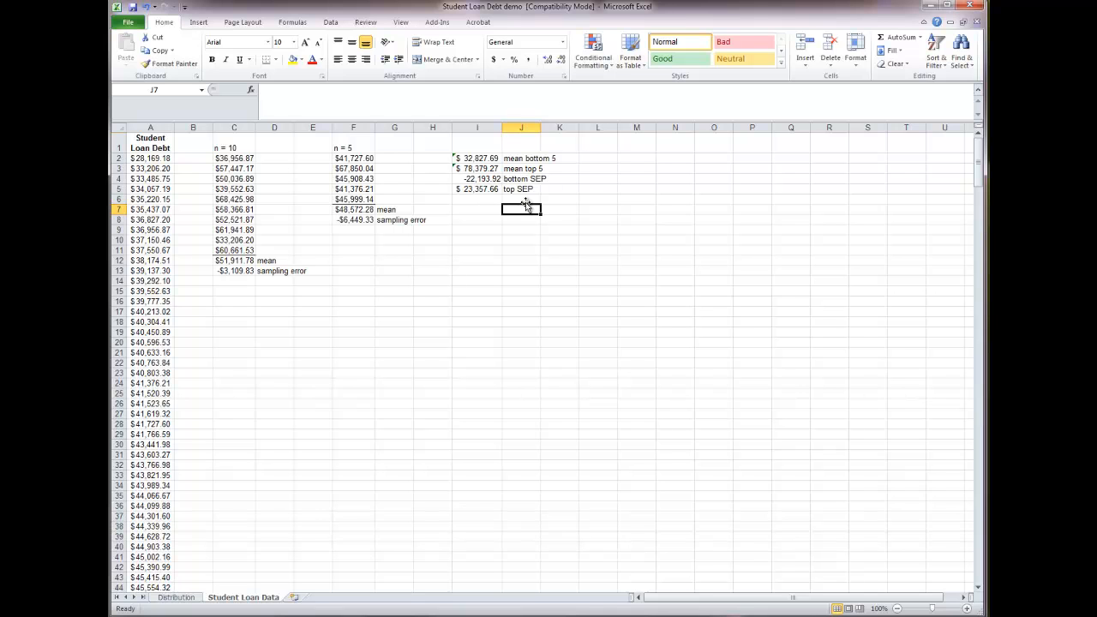
# Format the bottom SEP value in I4 as Currency with the $ symbol and two decimal places
pyautogui.click(484, 178)
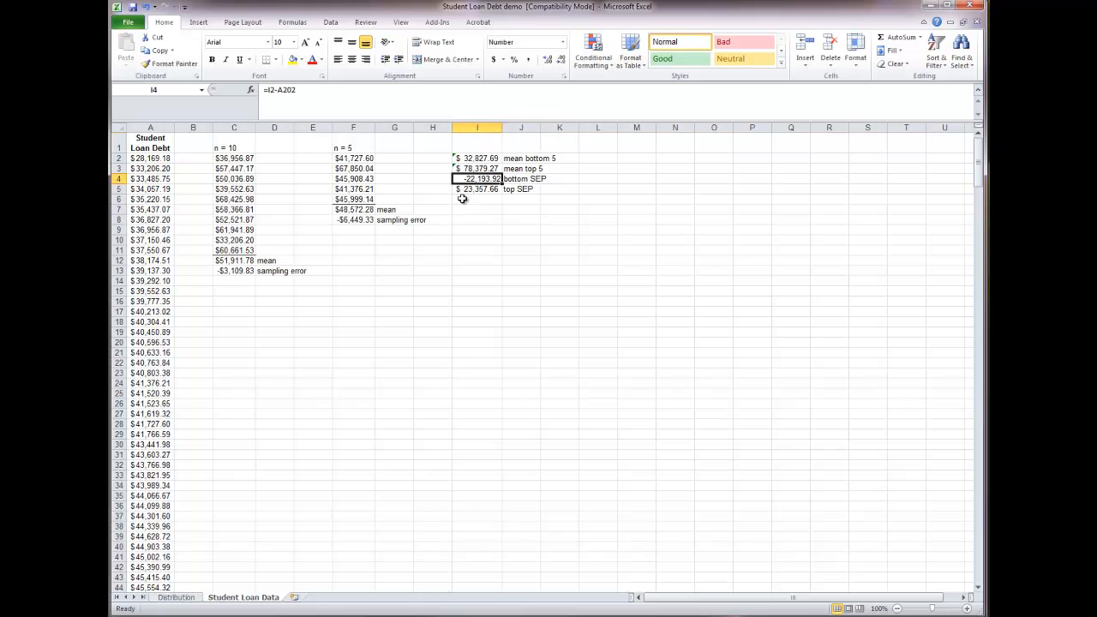
pyautogui.rightClick(485, 178)
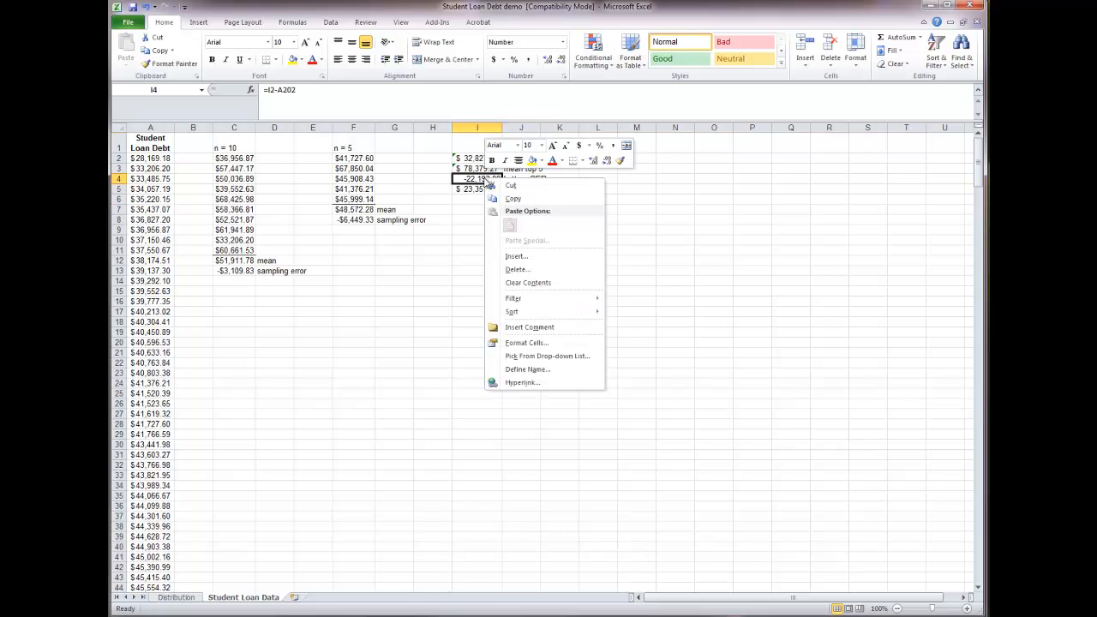
pyautogui.click(559, 344)
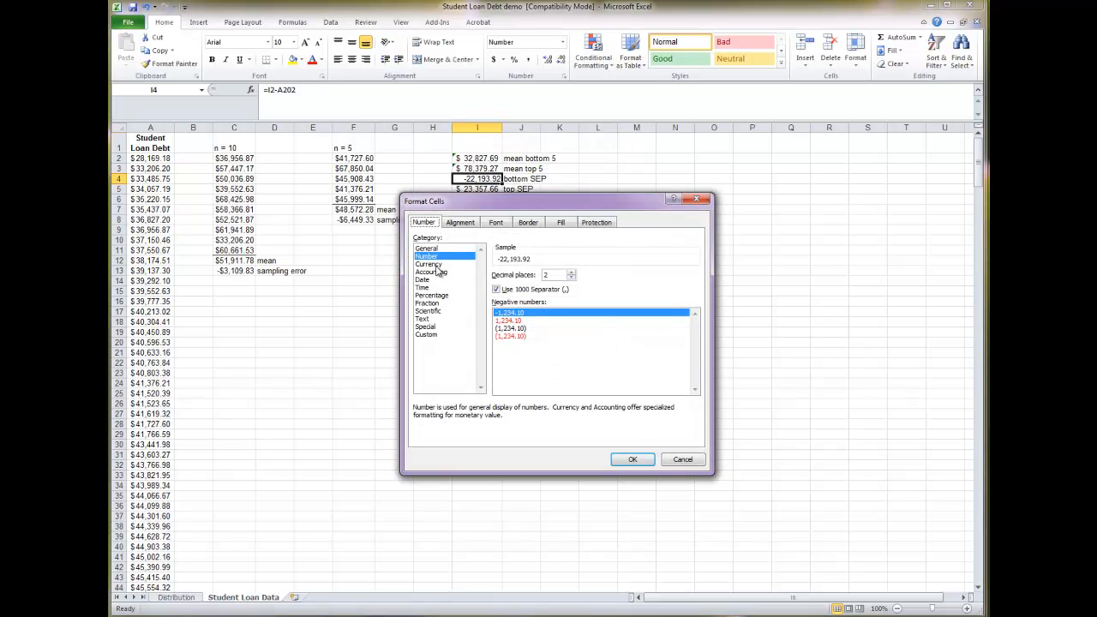
pyautogui.click(436, 265)
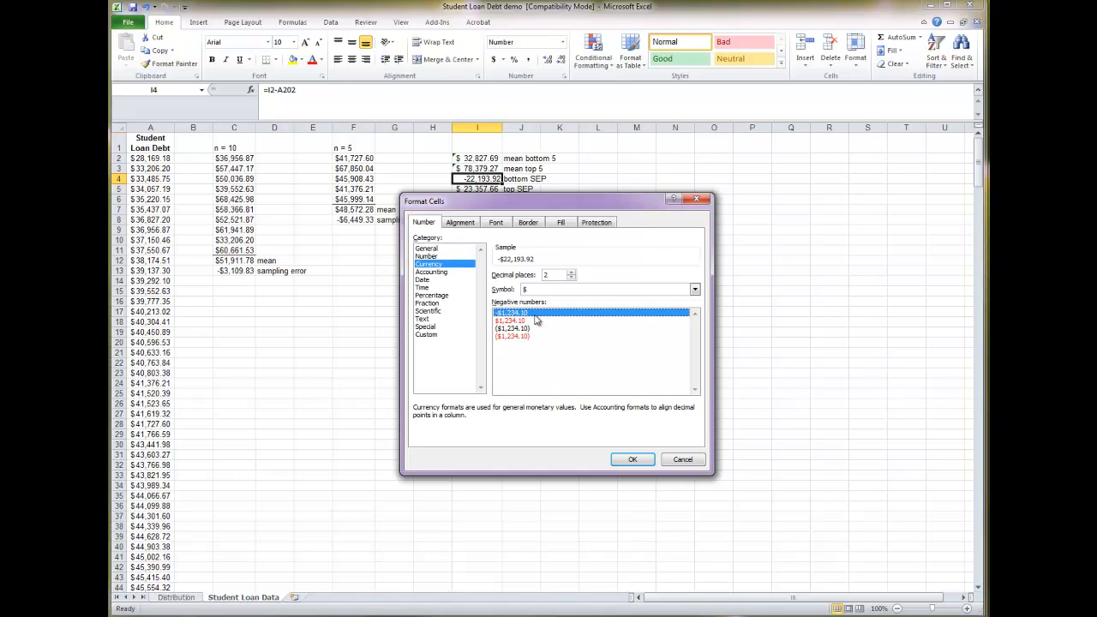
pyautogui.click(631, 459)
pyautogui.click(477, 240)
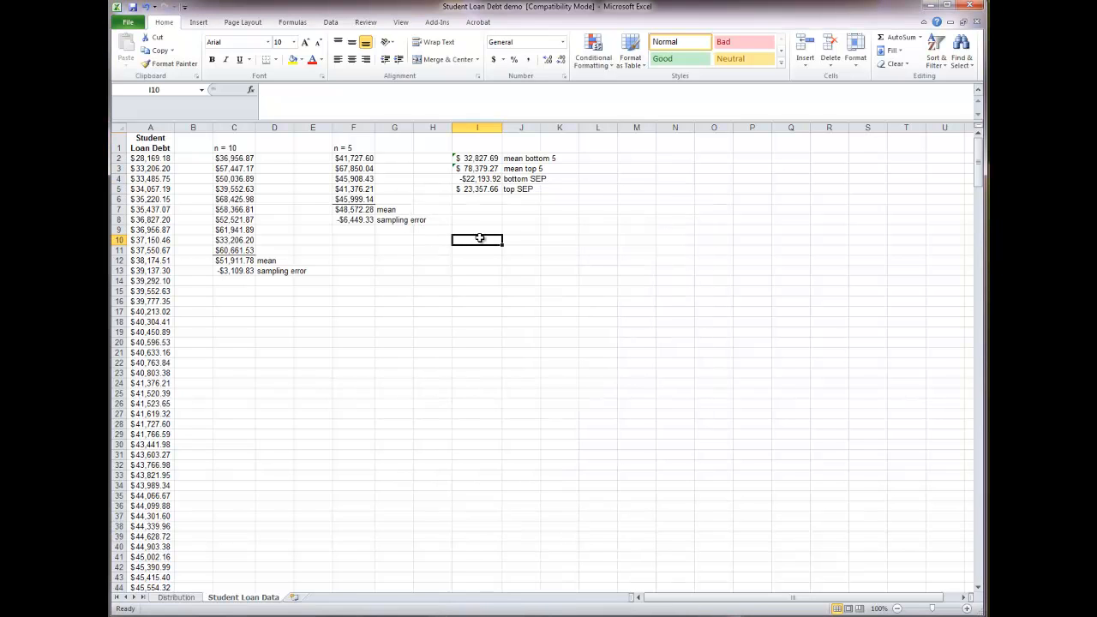
# Copy the bottom SEP value from I4 in Excel into the Word answer for question 5a as text only, followed by "to"
pyautogui.click(197, 615)
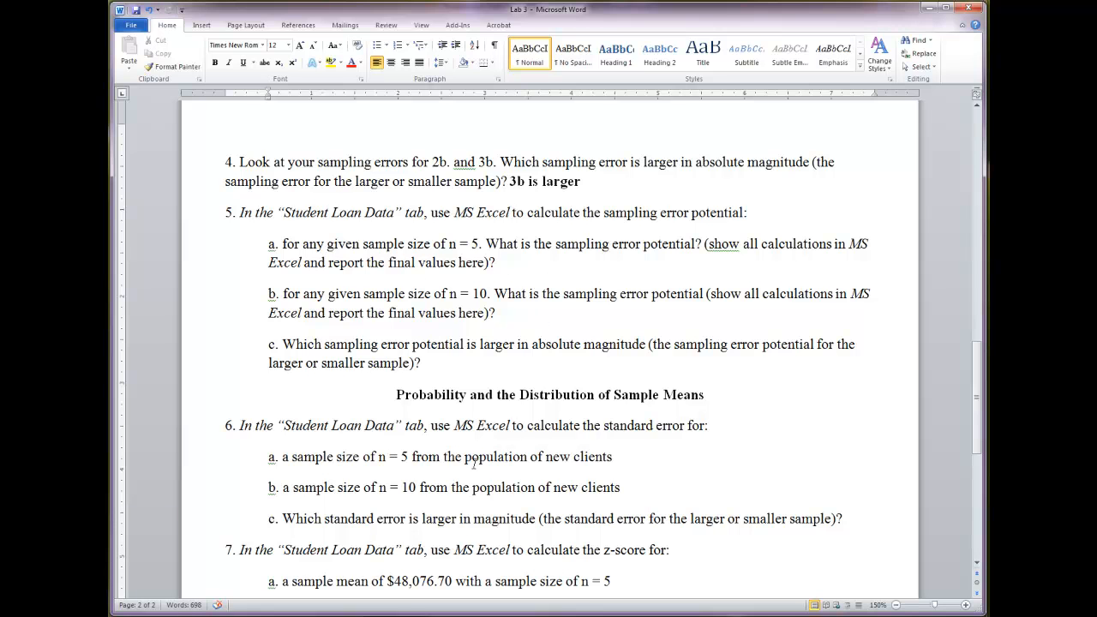
pyautogui.click(166, 568)
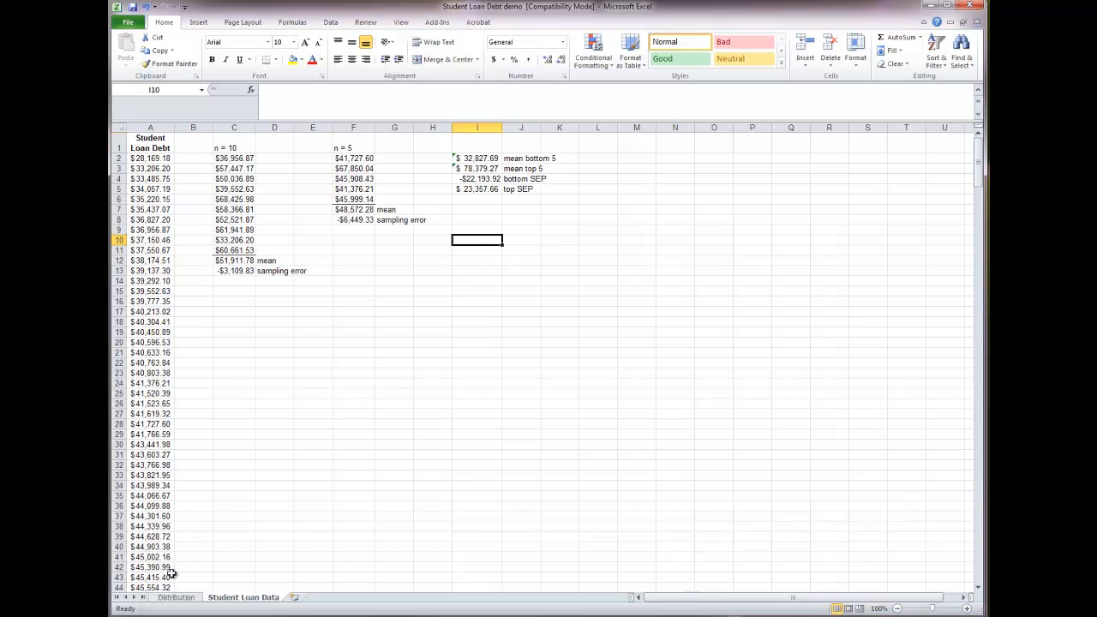
pyautogui.click(482, 180)
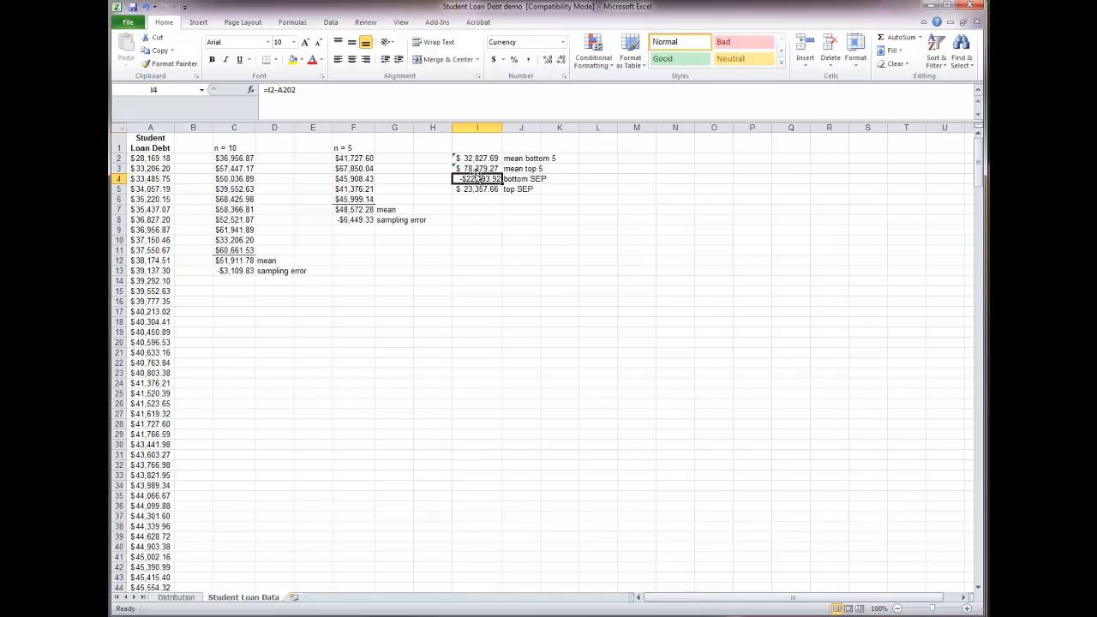
pyautogui.hotkey('ctrl', 'c')
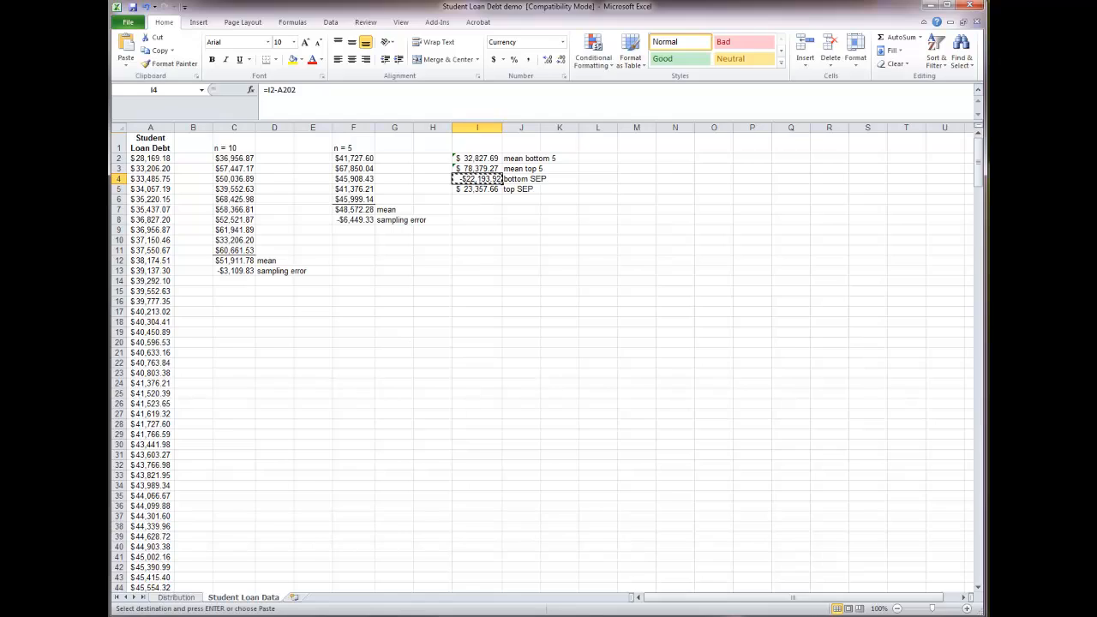
pyautogui.hotkey('alt', 'Tab')
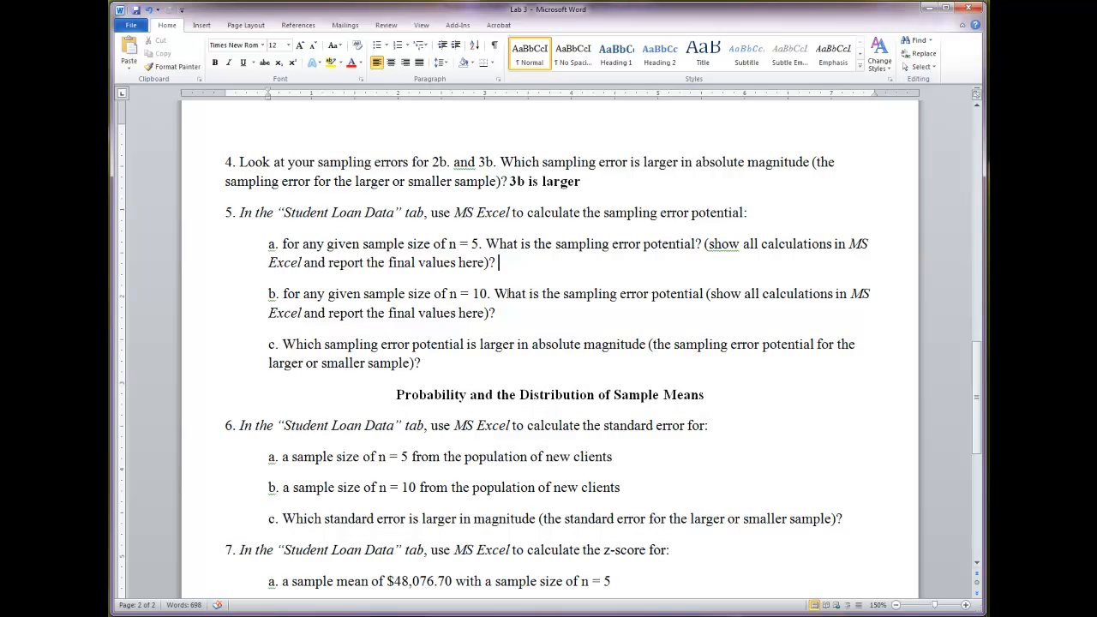
pyautogui.hotkey('ctrl', 'v')
pyautogui.click(512, 283)
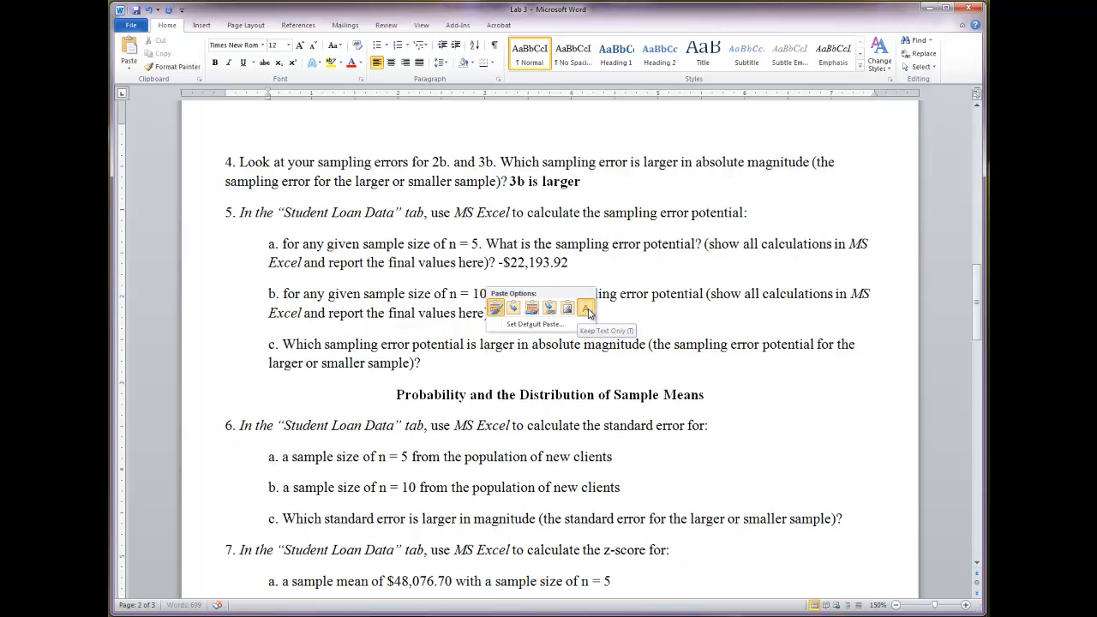
pyautogui.click(586, 309)
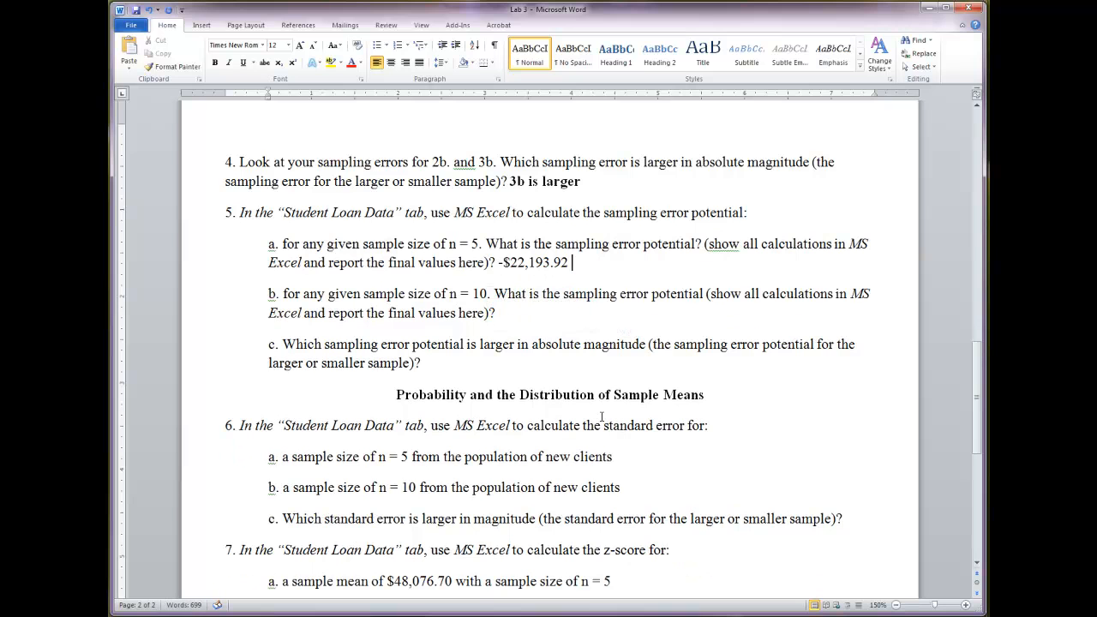
pyautogui.write('to')
# Copy the top SEP value from I5 in Excel and paste it as text only after "to" in the Word answer for question 5a
pyautogui.hotkey('alt', 'Tab')
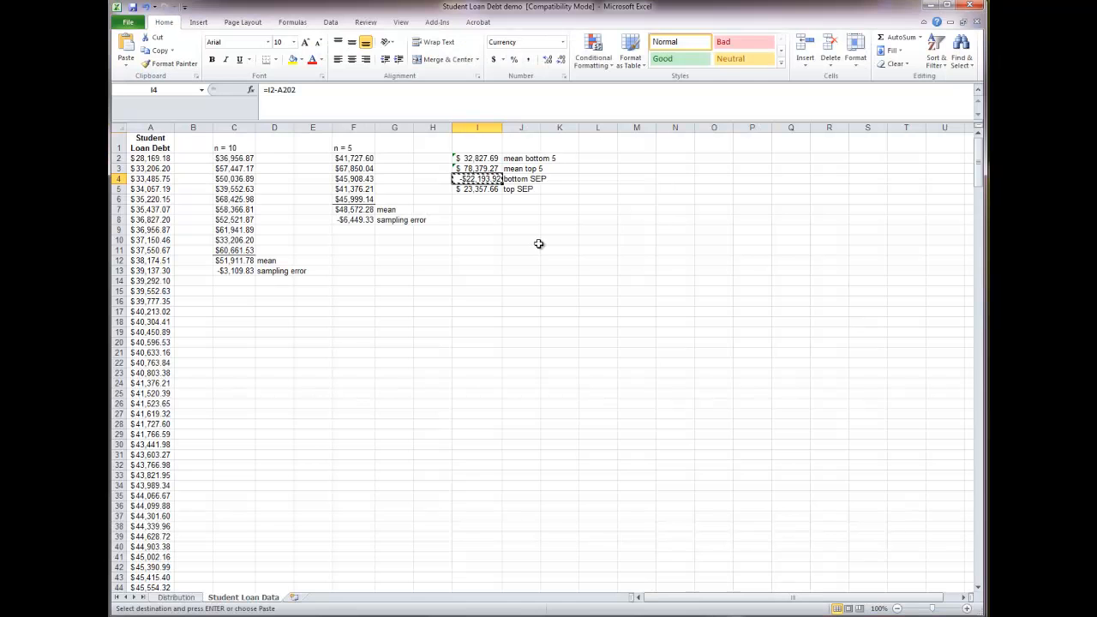
pyautogui.click(495, 189)
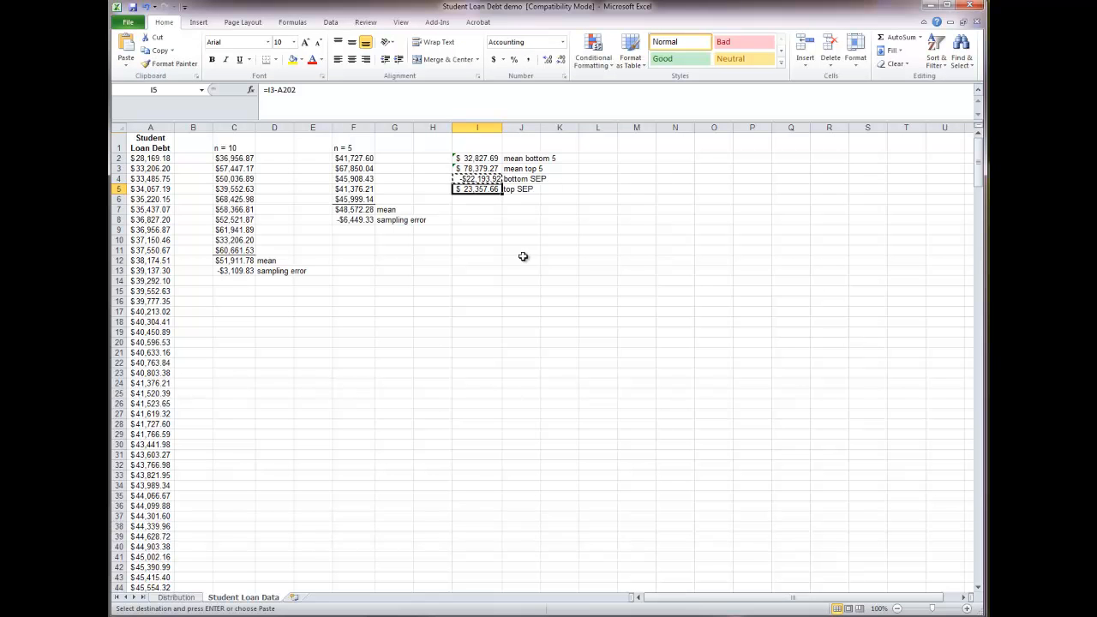
pyautogui.hotkey('ctrl', 'c')
pyautogui.hotkey('alt', 'Tab')
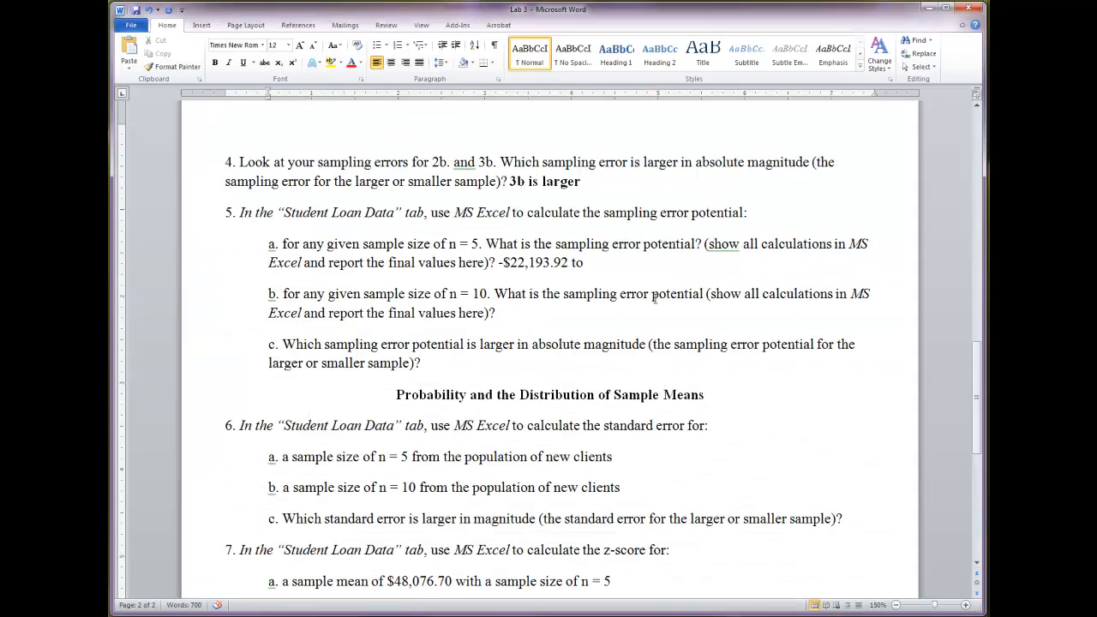
pyautogui.hotkey('ctrl', 'v')
pyautogui.click(596, 280)
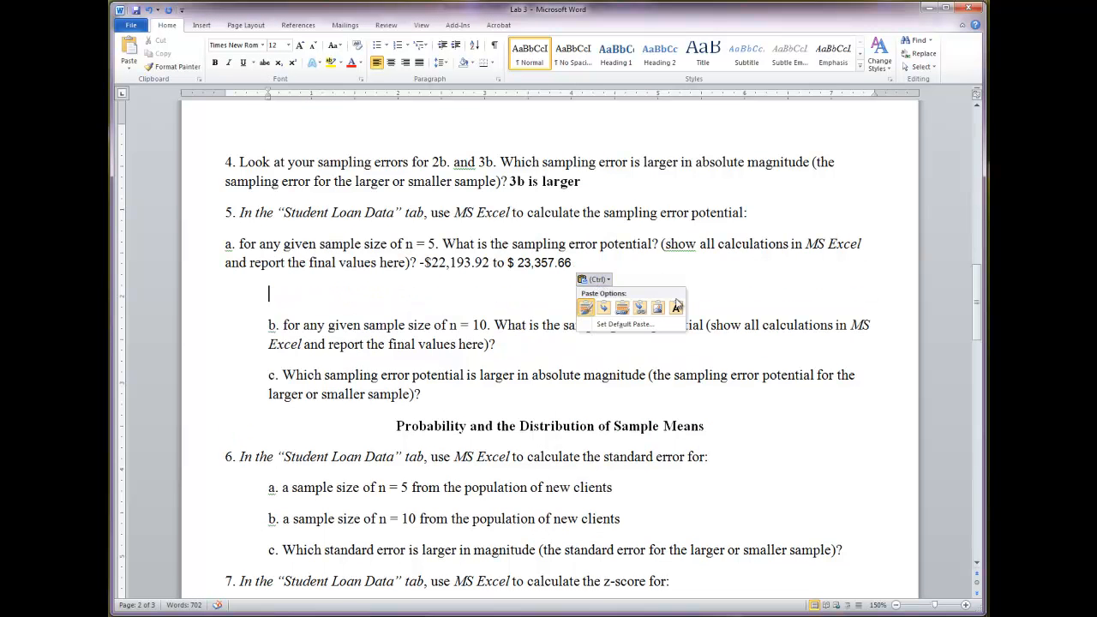
pyautogui.click(677, 308)
# Bold the answer "-$22,193.92 to $23,357.66" for question 5a
pyautogui.moveTo(652, 263); pyautogui.dragTo(499, 263)
pyautogui.hotkey('ctrl', 'b')
pyautogui.click(512, 300)
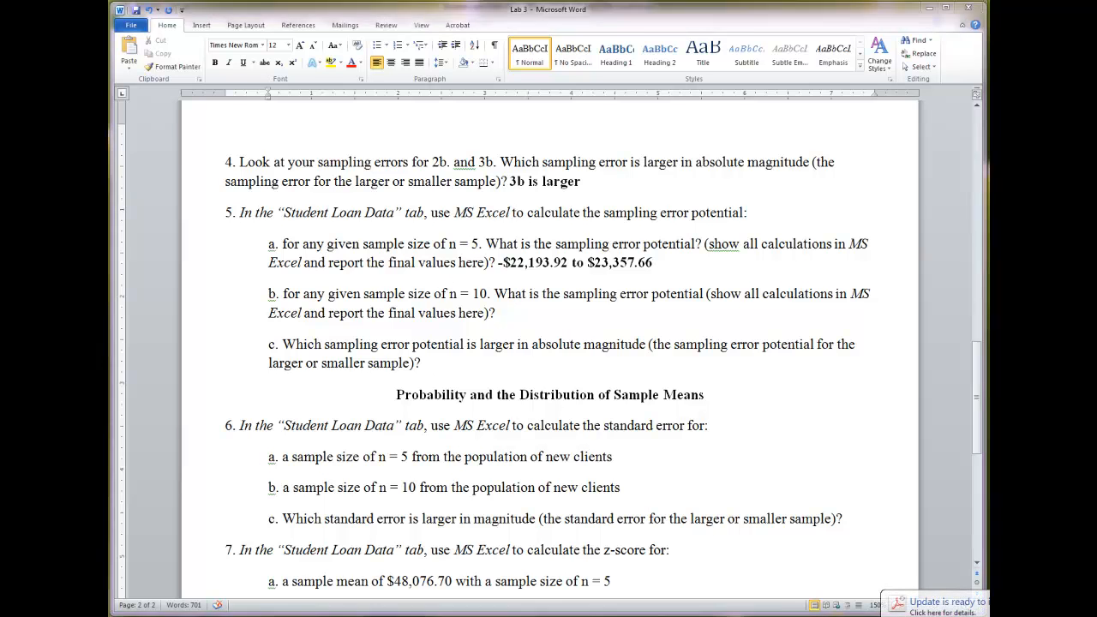
# Switch to Excel and copy the four labels in J2:J5 to N2:N5
pyautogui.hotkey('alt', 'Tab')
pyautogui.moveTo(530, 160); pyautogui.dragTo(529, 189)
pyautogui.hotkey('ctrl', 'c')
pyautogui.moveTo(674, 162); pyautogui.dragTo(677, 184)
pyautogui.hotkey('ctrl', 'v')
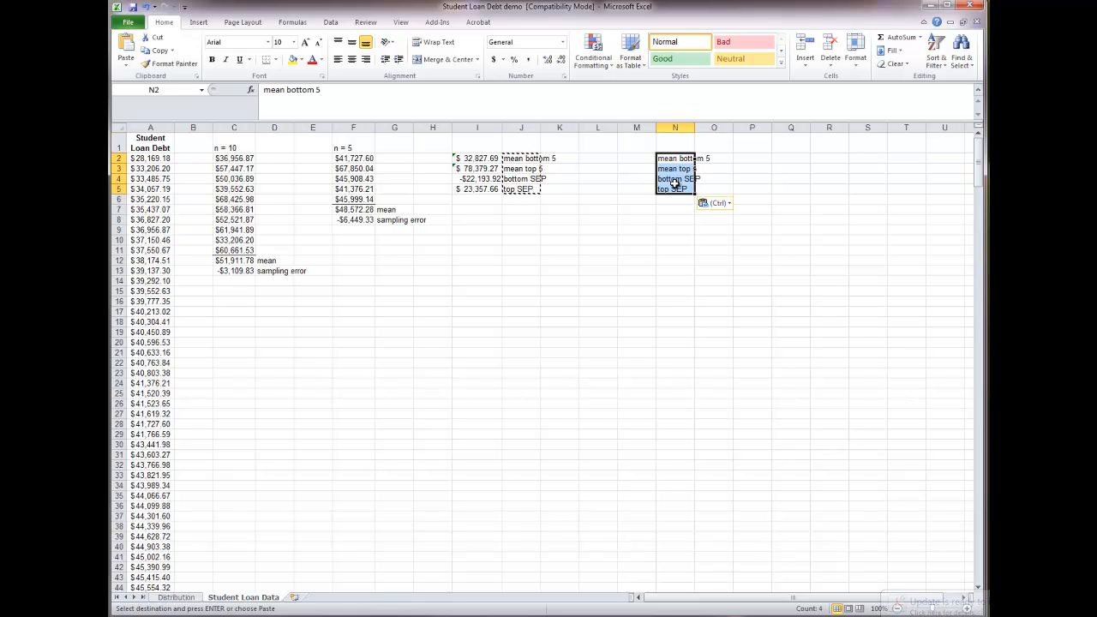
# Change the copied labels to "mean bottom 10" in N2 and "mean top 10" in N3
pyautogui.doubleClick(711, 159)
pyautogui.click(685, 159)
pyautogui.click(389, 89)
pyautogui.moveTo(321, 89); pyautogui.dragTo(316, 89)
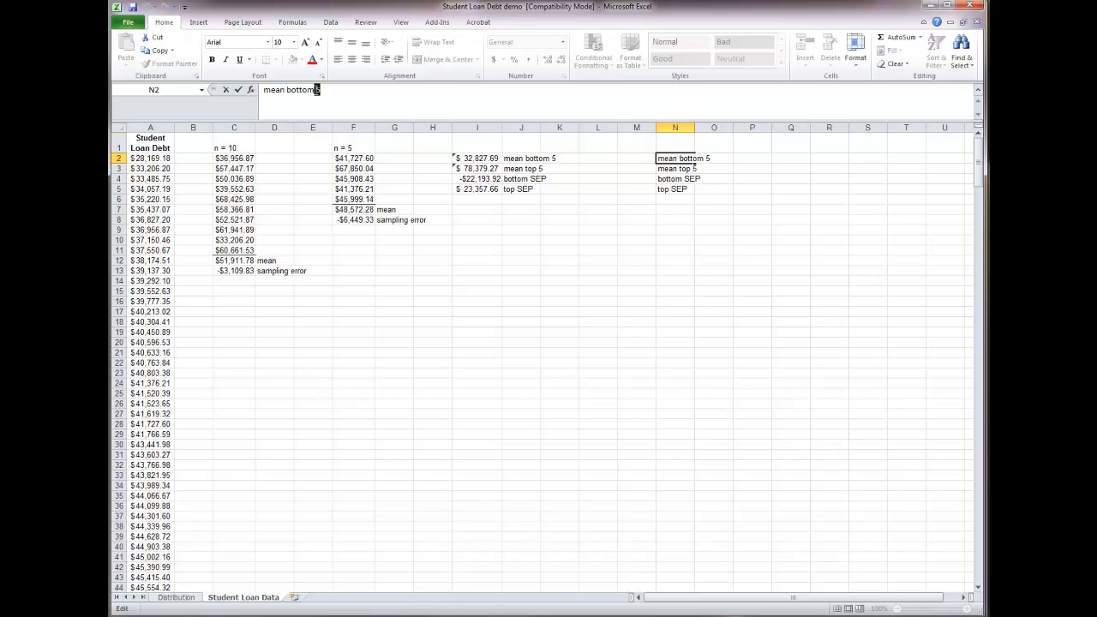
pyautogui.write('10')
pyautogui.click(668, 170)
pyautogui.click(306, 89)
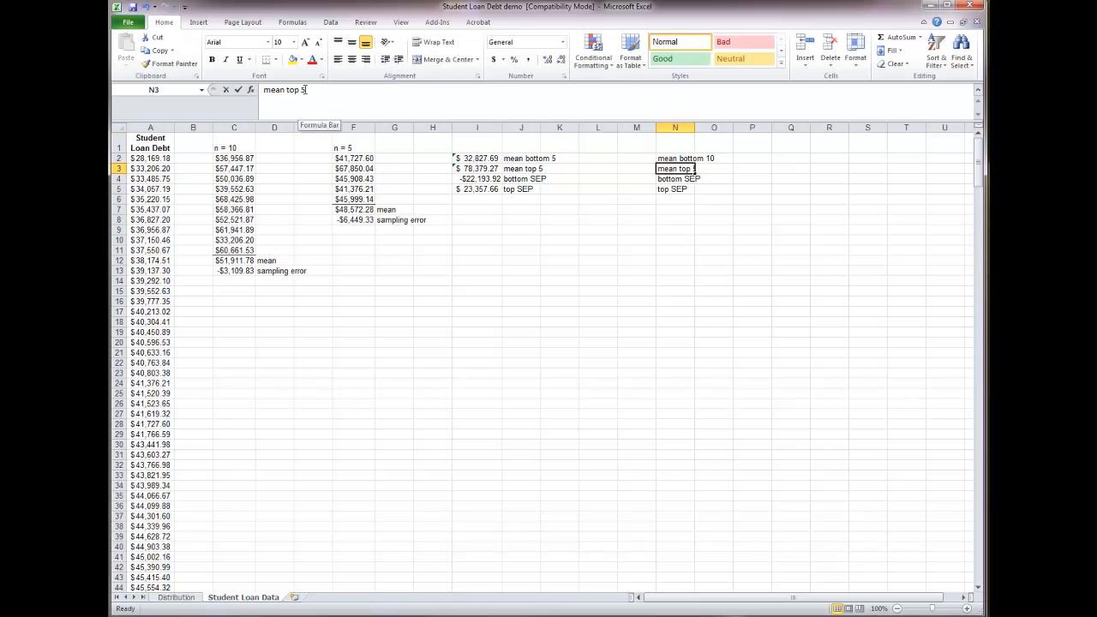
pyautogui.write('10')
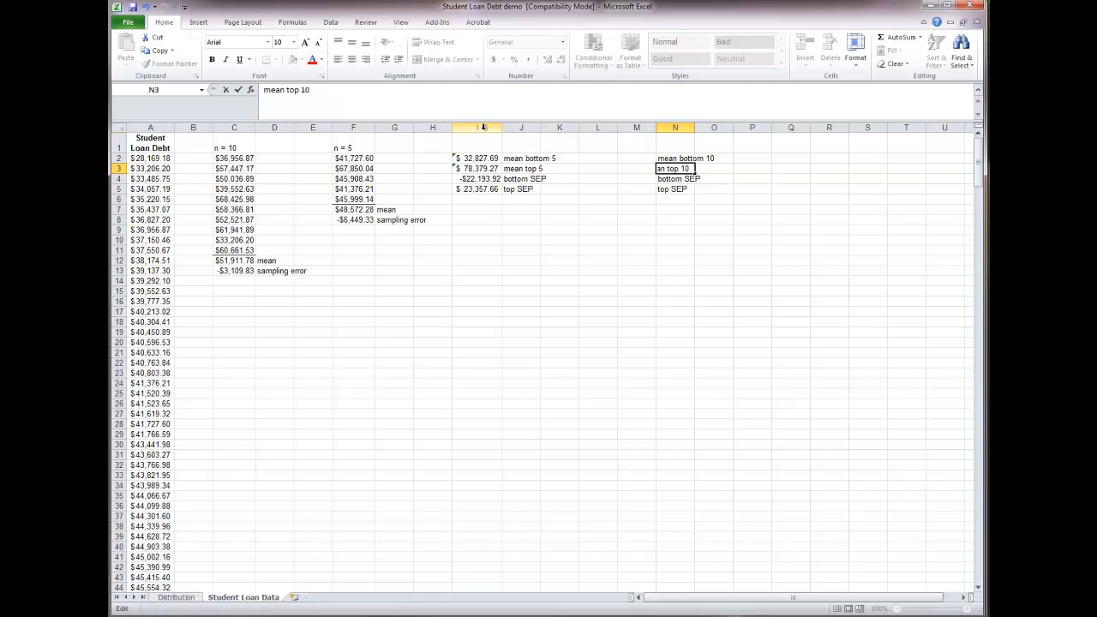
pyautogui.click(637, 167)
# Select M2 for the bottom 10 mean and examine the lowest and highest ten debts in column A
pyautogui.click(640, 158)
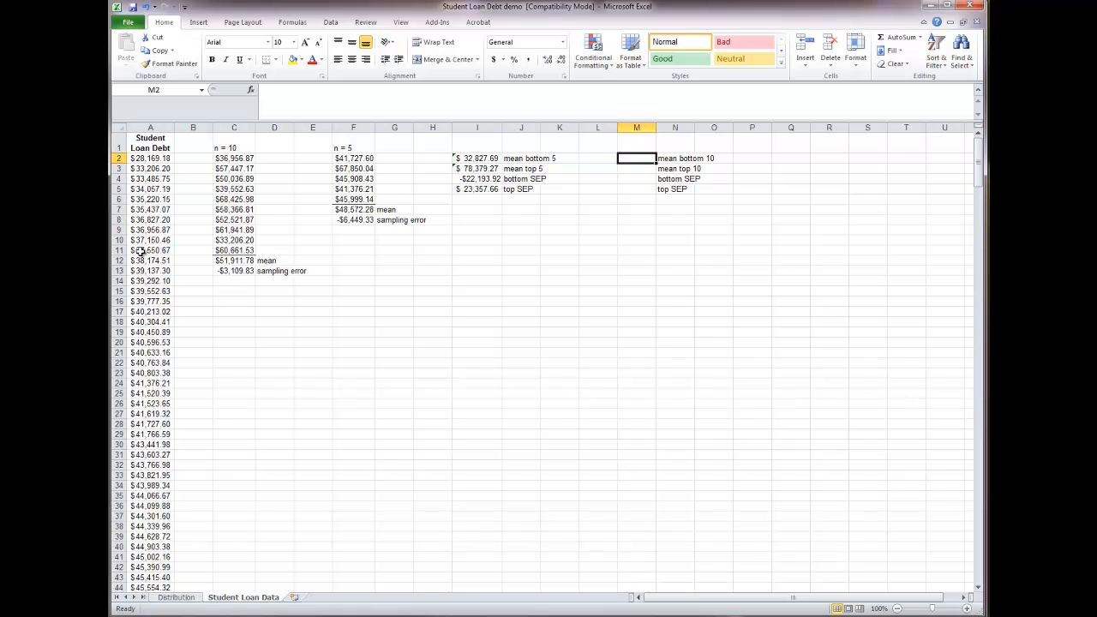
pyautogui.scroll(-13, 294, 328)
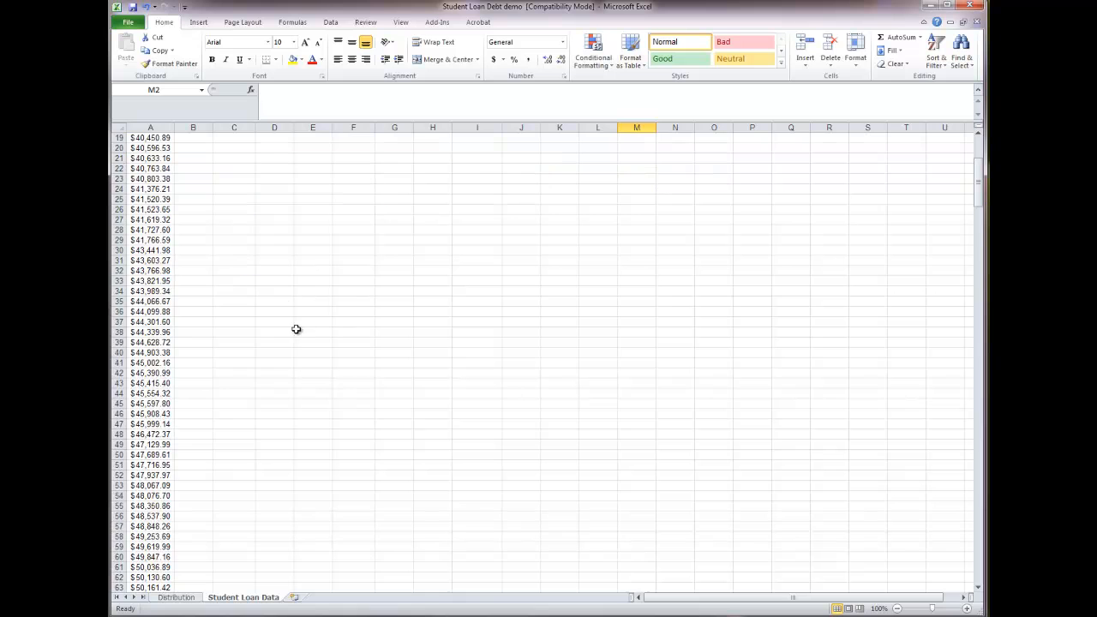
pyautogui.scroll(-20, 159, 421)
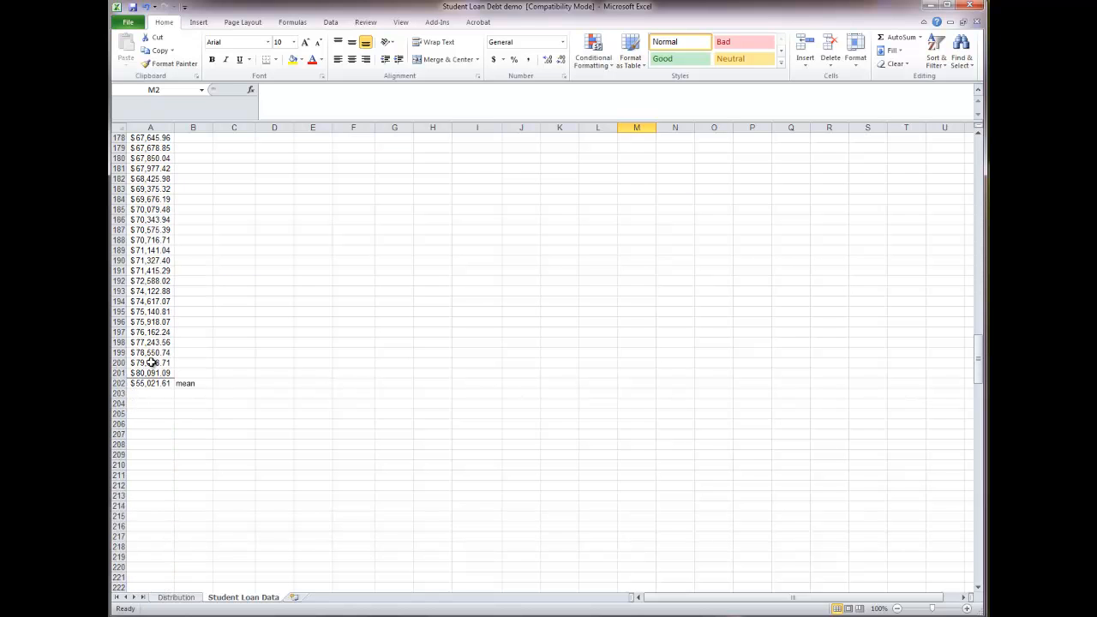
pyautogui.scroll(14, 453, 400)
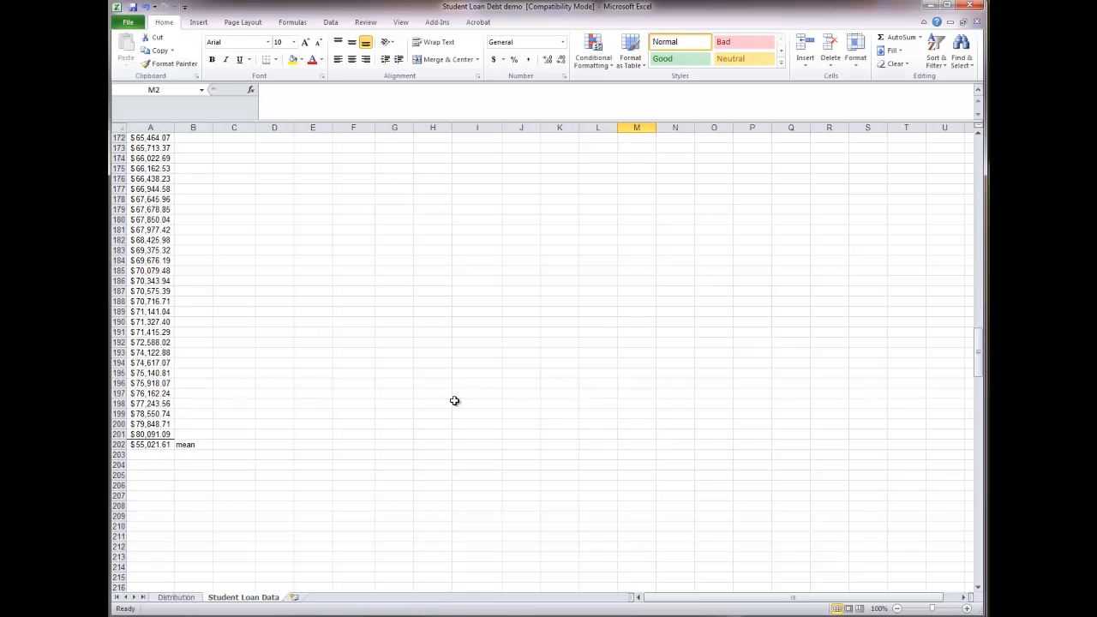
pyautogui.scroll(20, 798, 389)
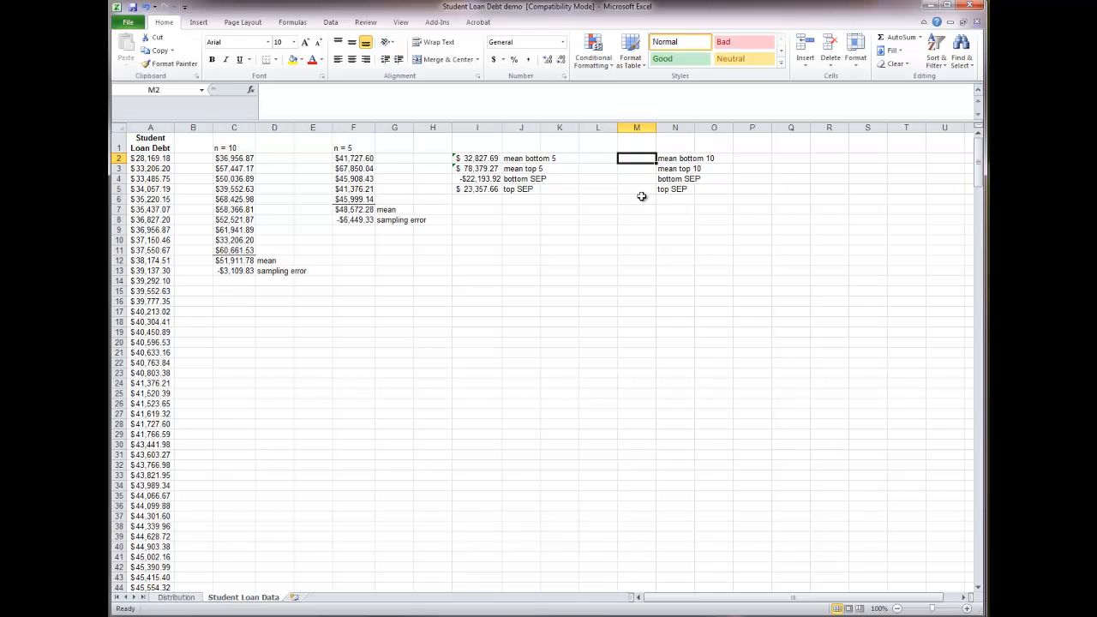
# Switch to Word, review questions 5 to 7 of the lab, and place the cursor at the end of question 5c
pyautogui.hotkey('alt', 'Tab')
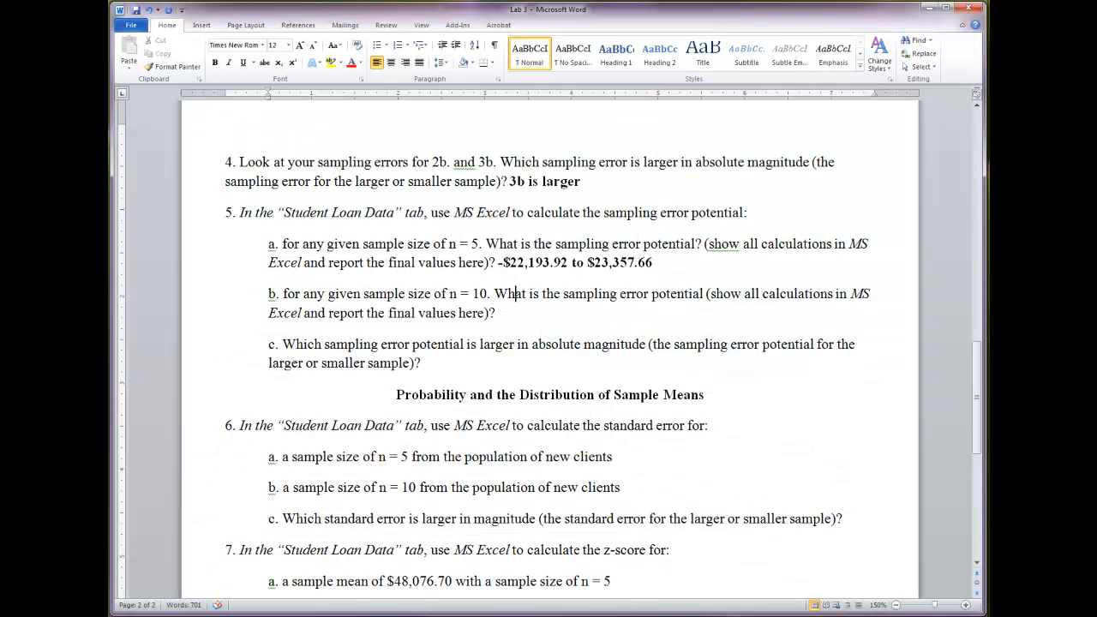
pyautogui.click(622, 428)
pyautogui.scroll(-4, 488, 425)
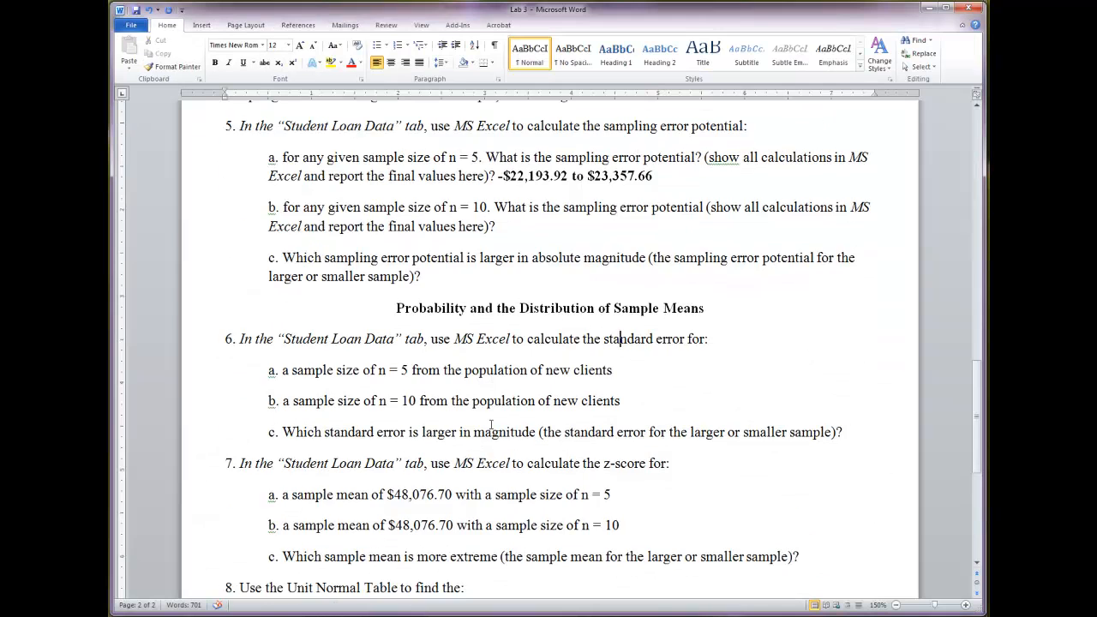
pyautogui.scroll(3, 355, 300)
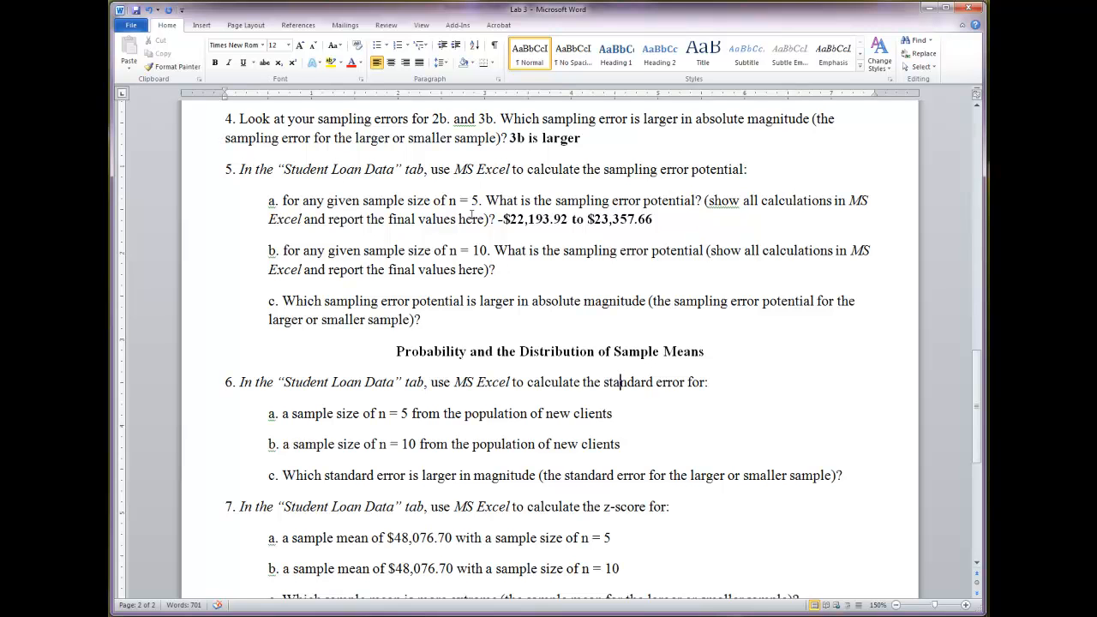
pyautogui.click(481, 325)
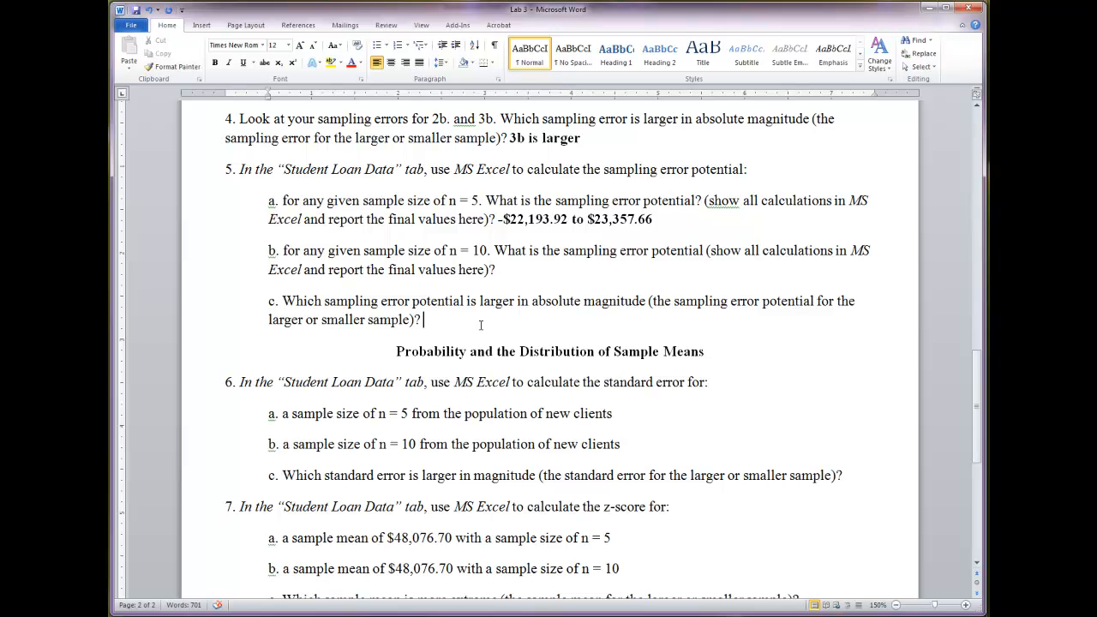